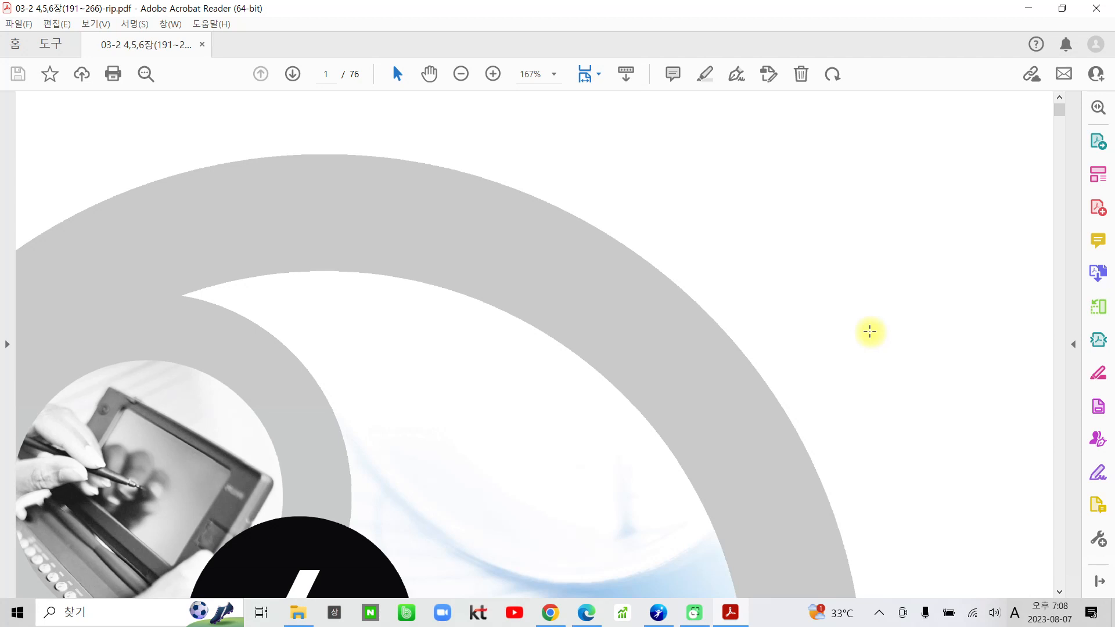
Find page 224 in the PDF by searching for "224" as a whole word.
key(ctrl+f)
text(224)
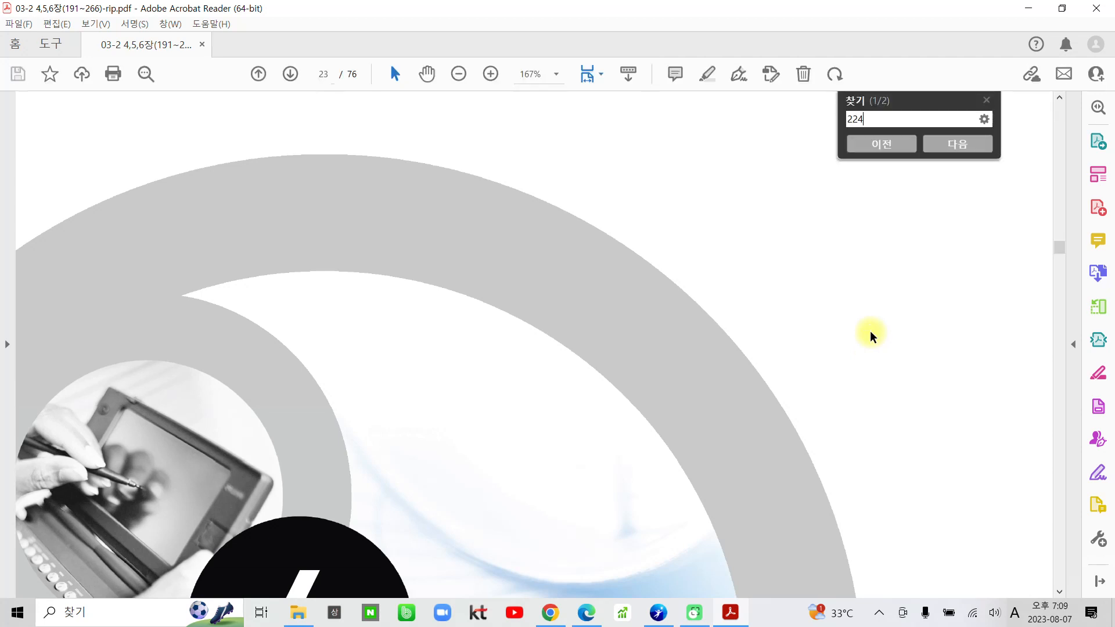
key(Return)
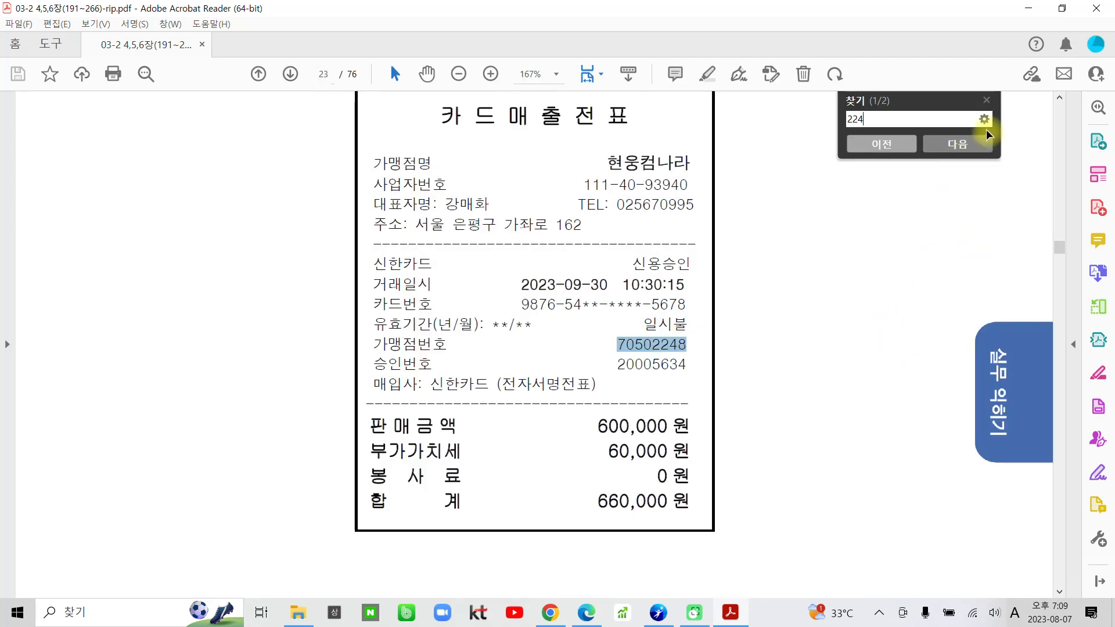
click(984, 119)
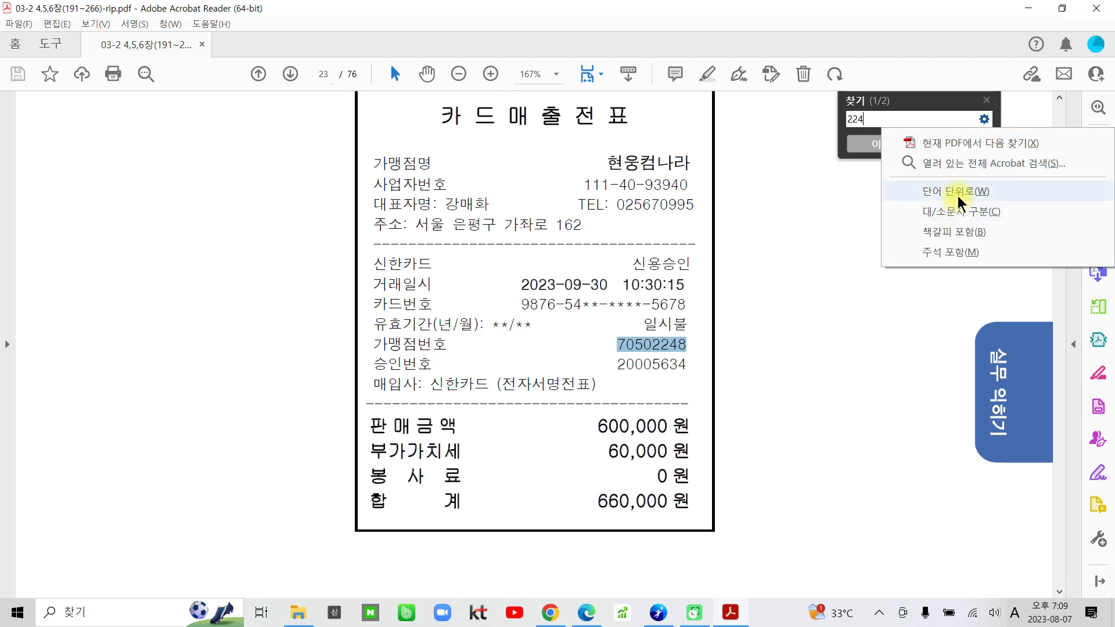
click(927, 192)
click(960, 157)
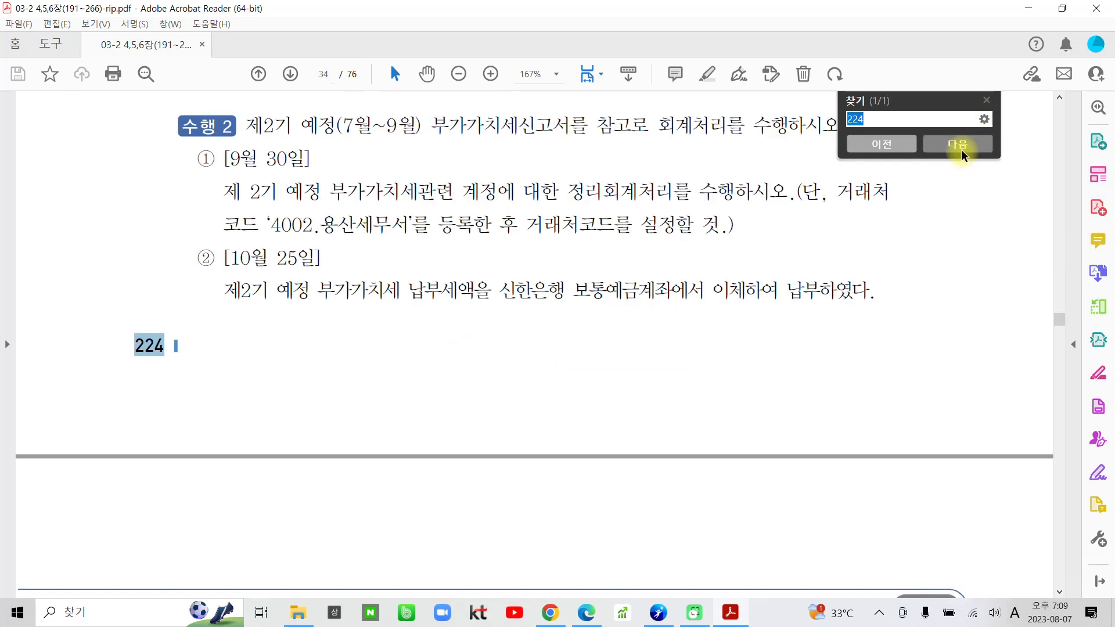
click(987, 101)
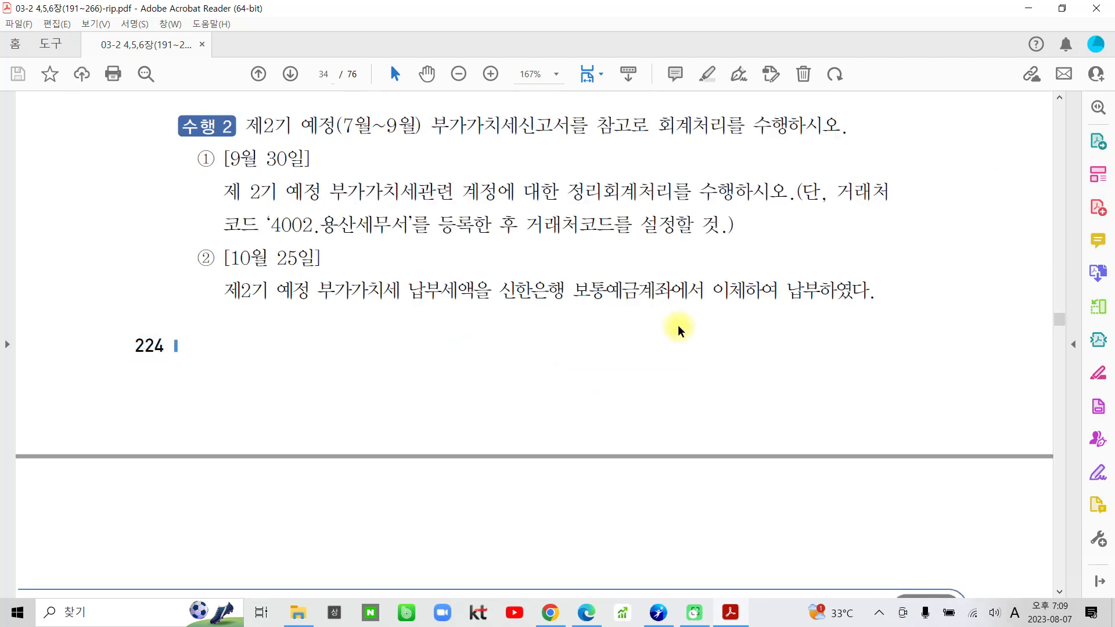
Review the VAT journal entry table and the 수행 1 and 수행 2 questions of the 부가가치세신고서 exercise on page 224.
scroll(438, 492, up, 4)
scroll(438, 492, up, 5)
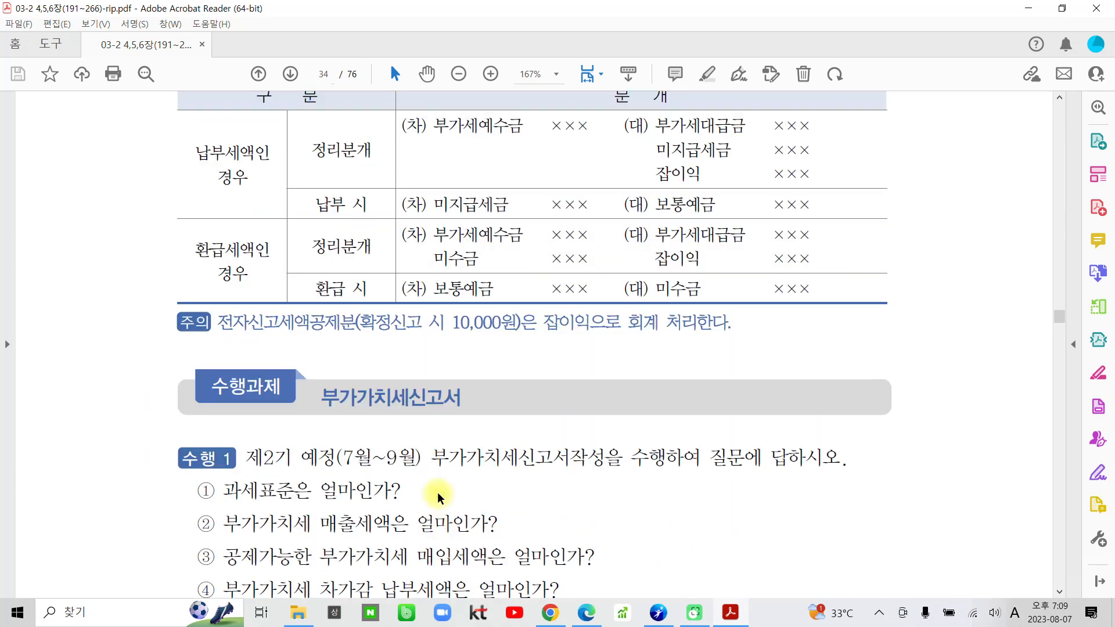
scroll(437, 495, up, 1)
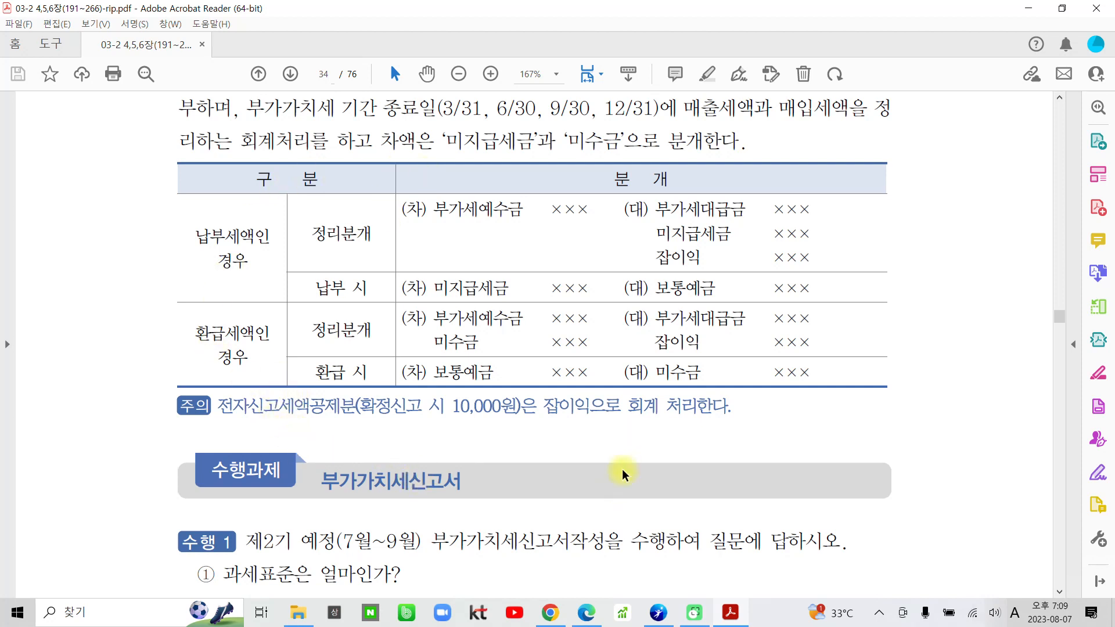
scroll(591, 505, down, 5)
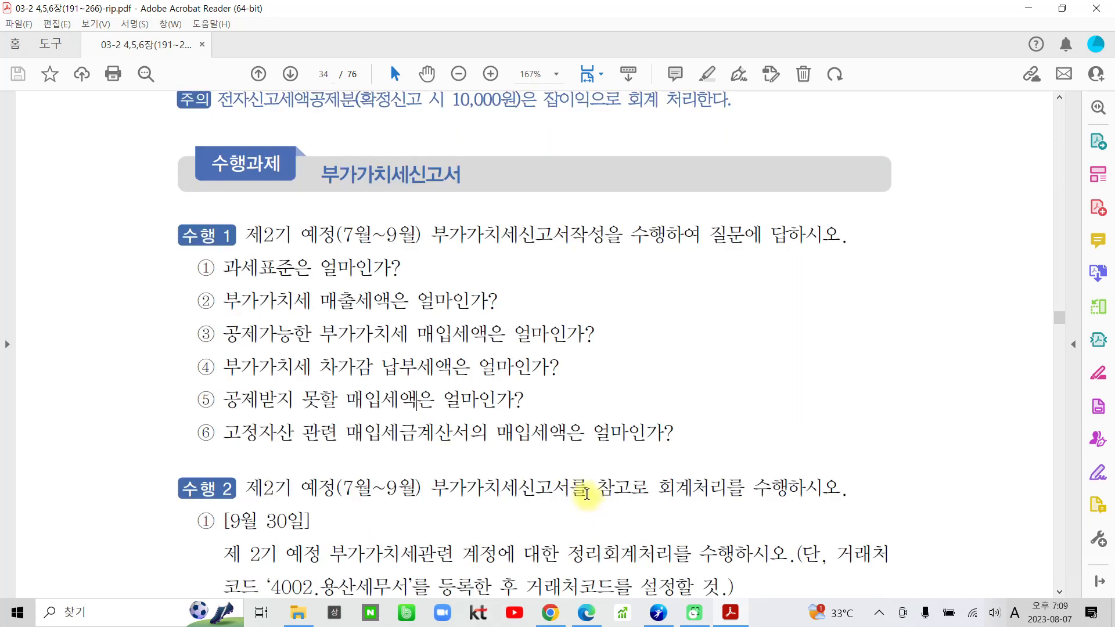
scroll(591, 501, down, 1)
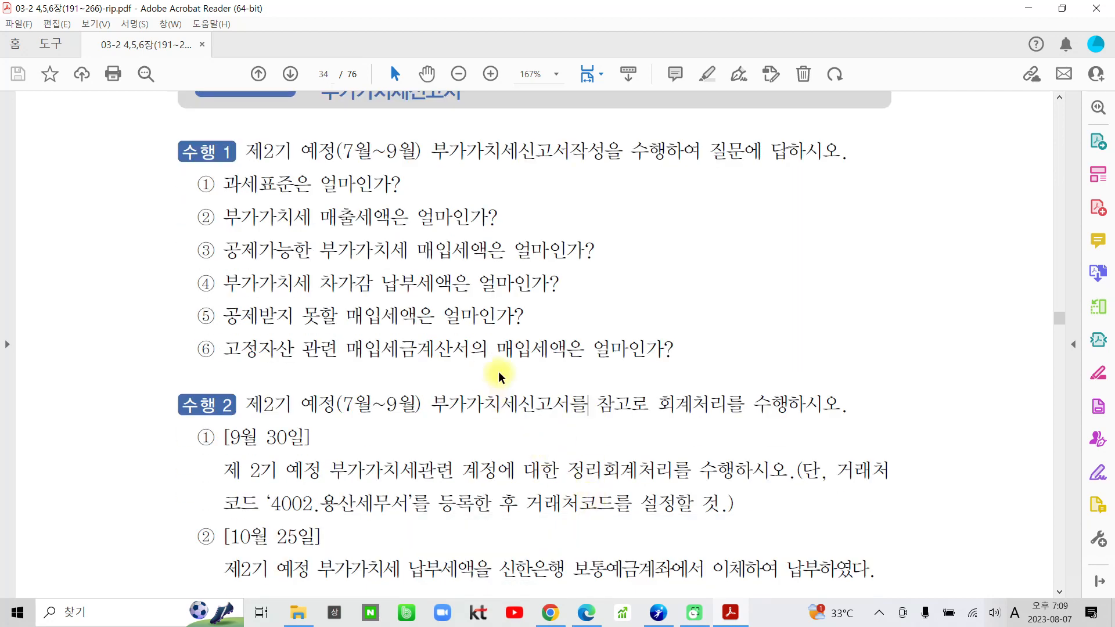
scroll(415, 343, up, 1)
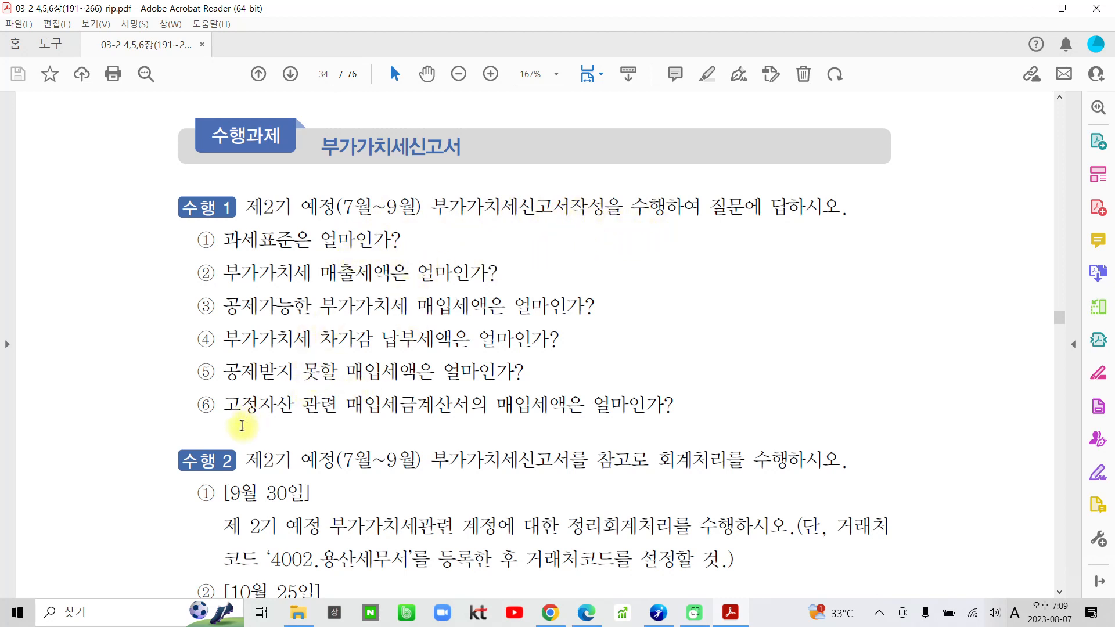
scroll(322, 463, down, 2)
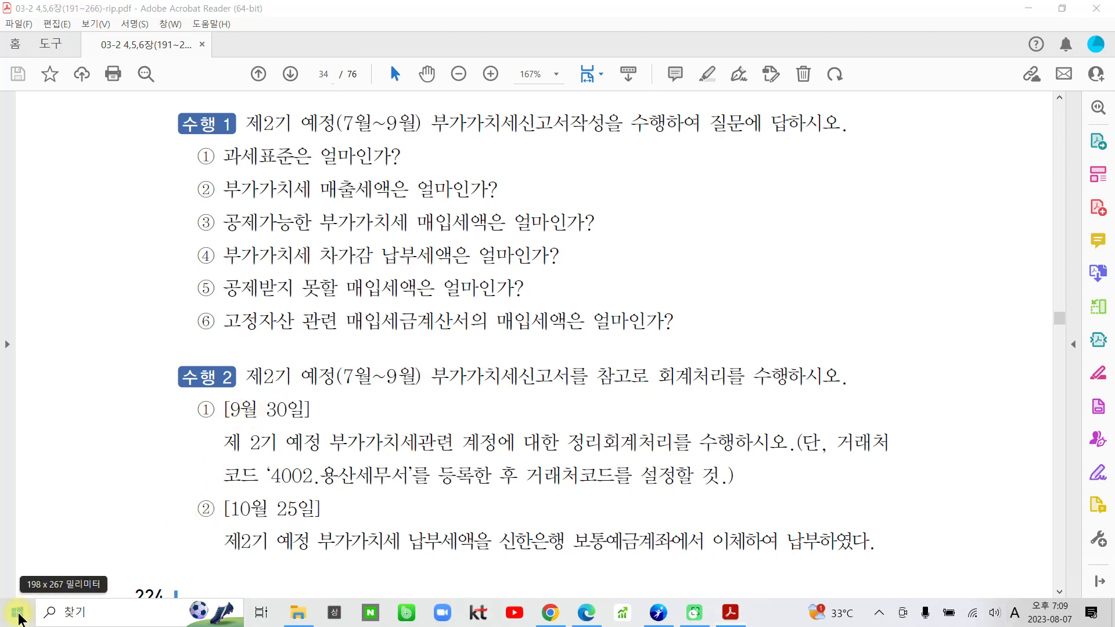
Launch 더존 Smart A, log in at level FAT 1급 with company 1700 (주)삼일패션, and maximize its window.
click(20, 614)
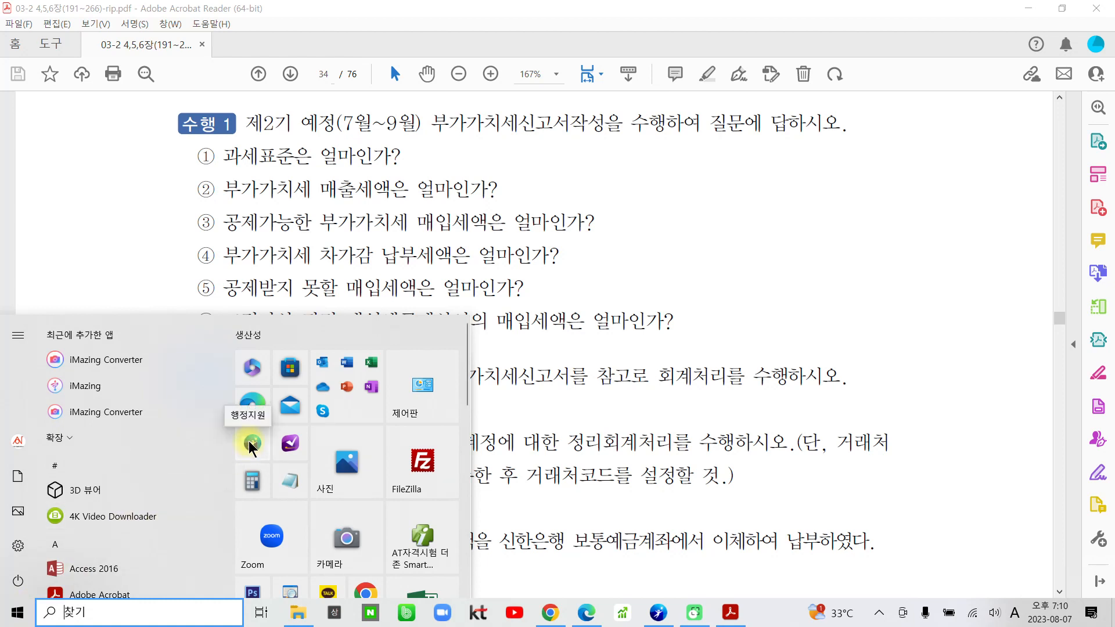
click(434, 533)
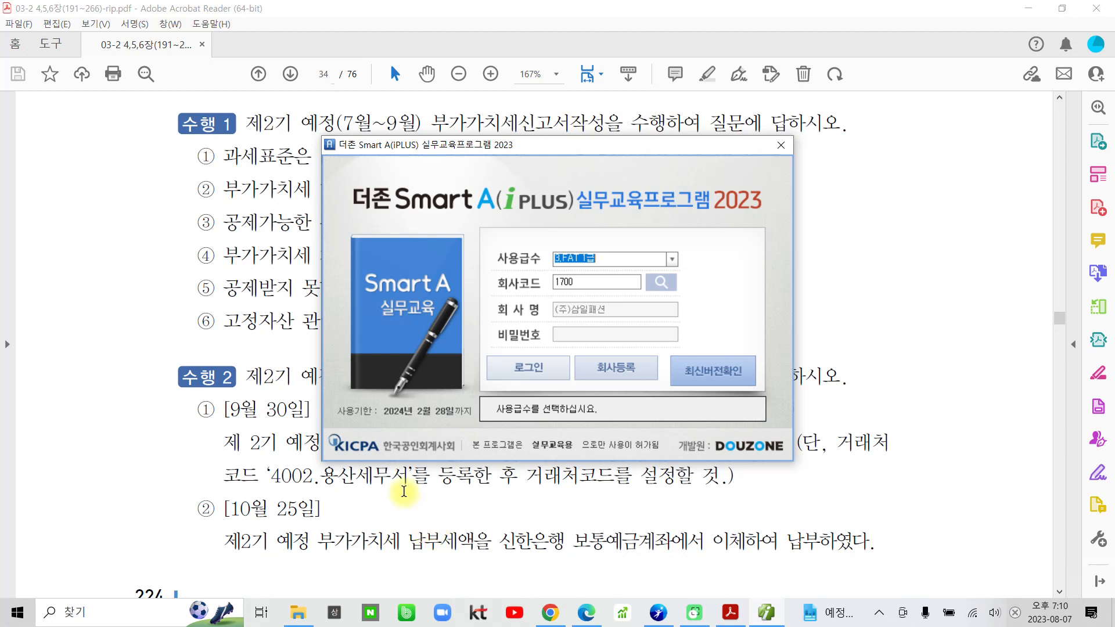
click(659, 285)
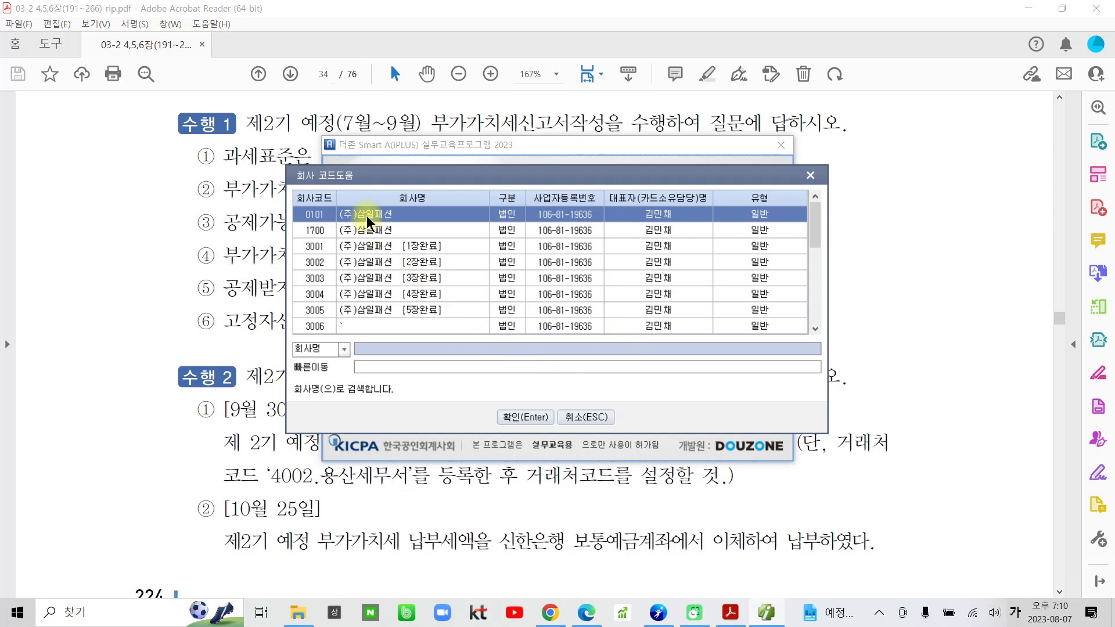
click(352, 230)
click(526, 417)
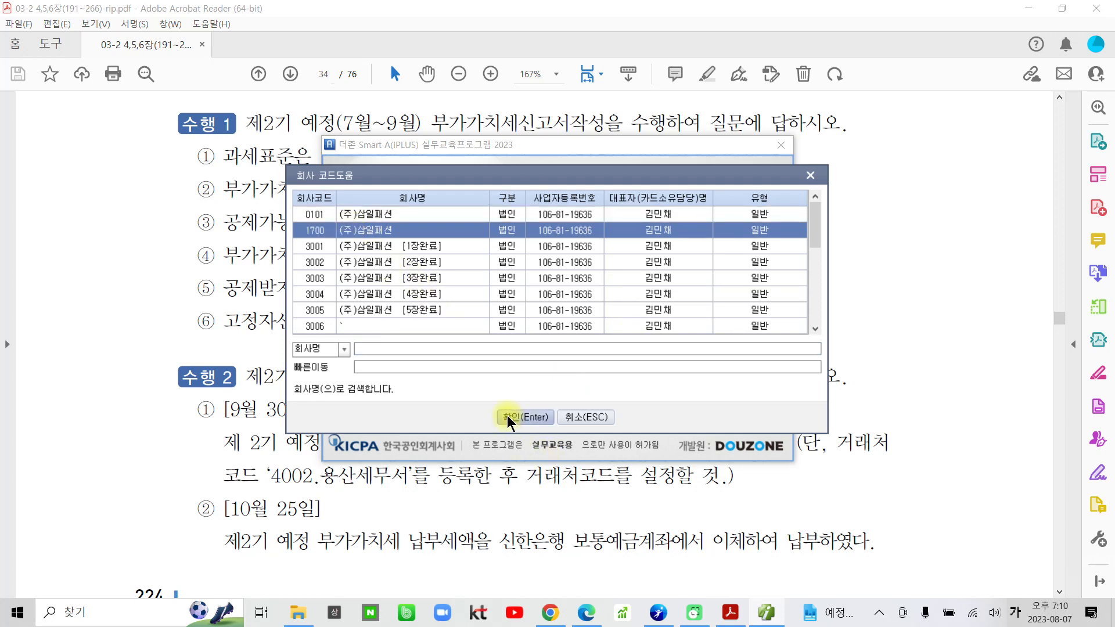
click(540, 374)
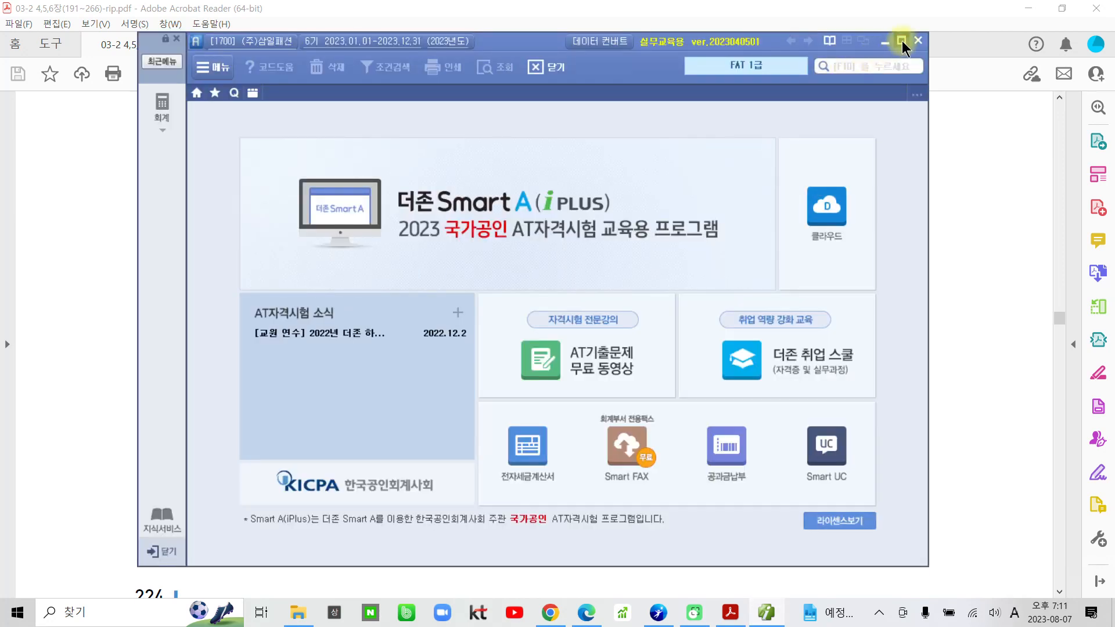
click(901, 41)
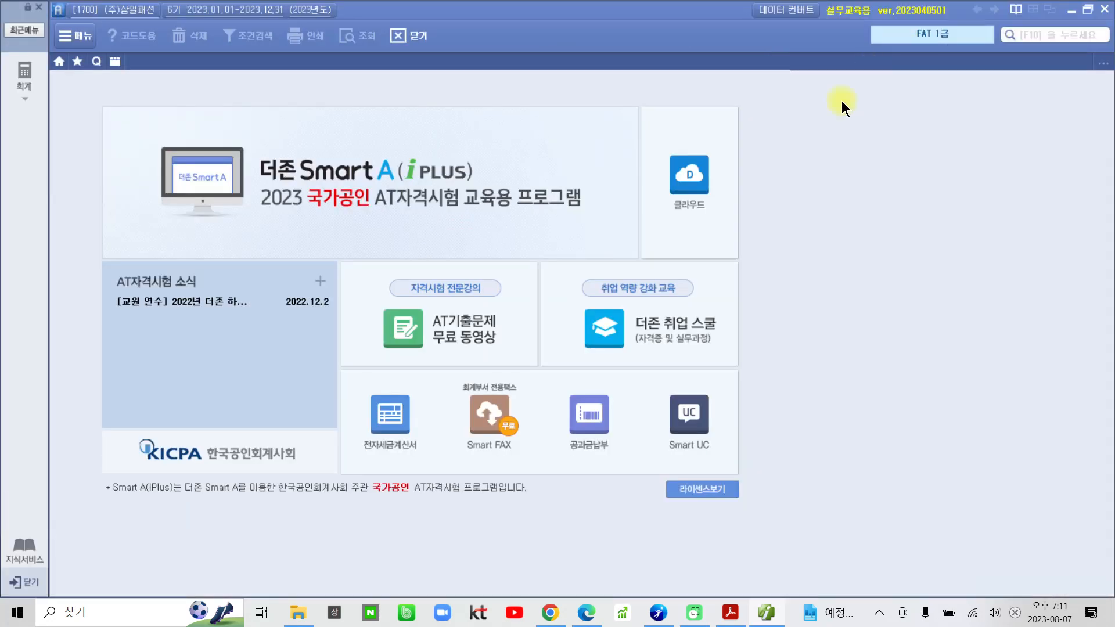
Switch to the exercise PDF and highlight "월~9월)" in the 수행 1 heading and question 1, "과세표준은 얼마인가".
click(730, 612)
scroll(282, 355, up, 3)
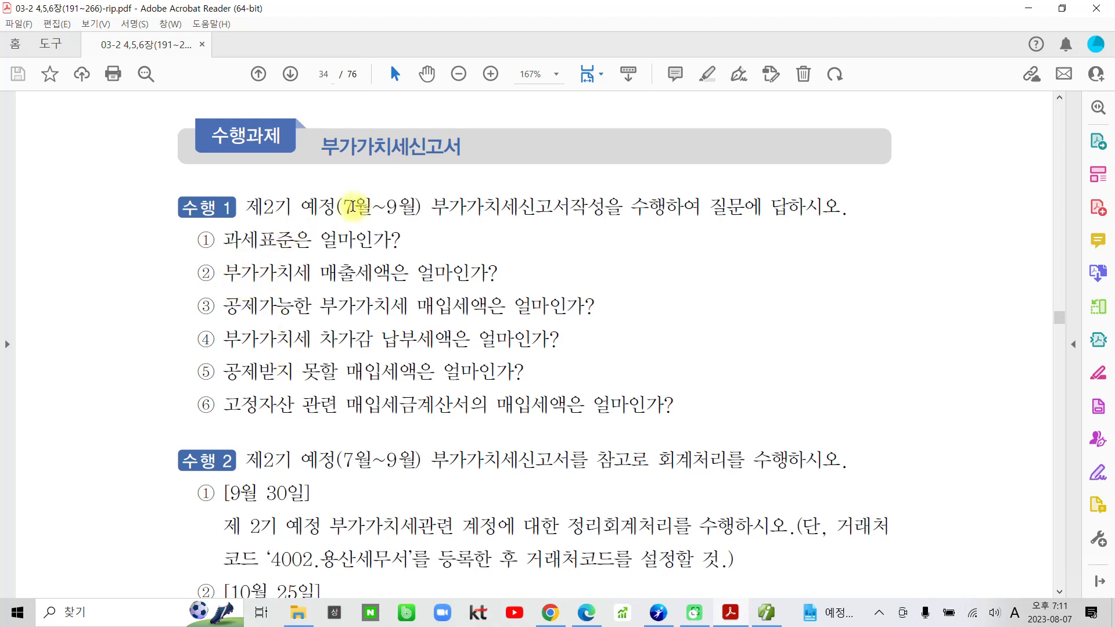
drag(352, 206, 423, 207)
click(439, 149)
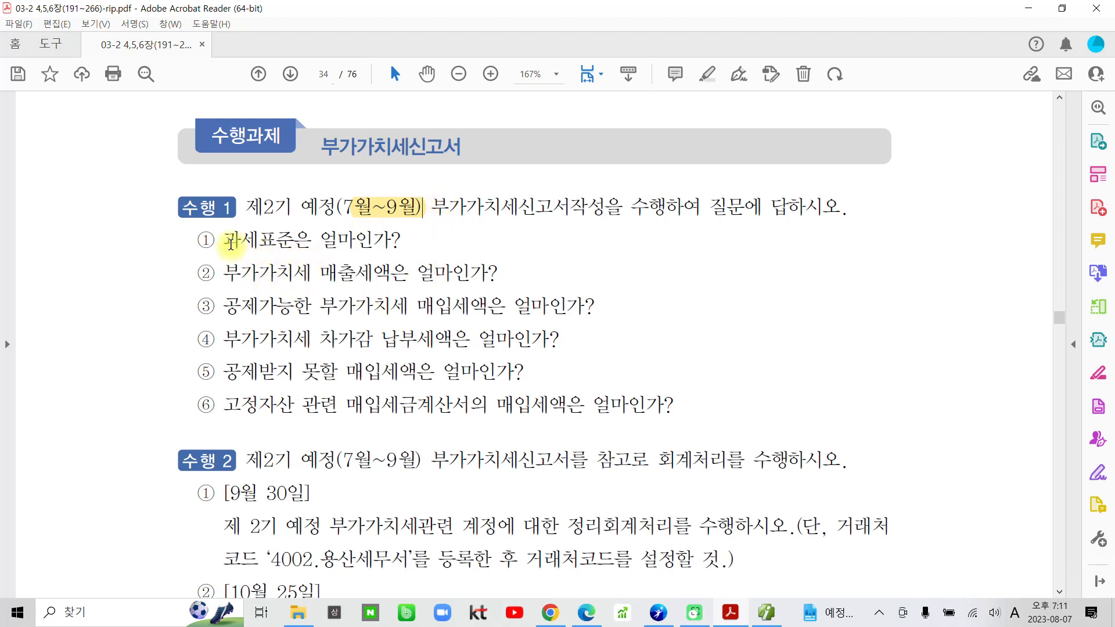
drag(223, 241, 390, 240)
click(380, 185)
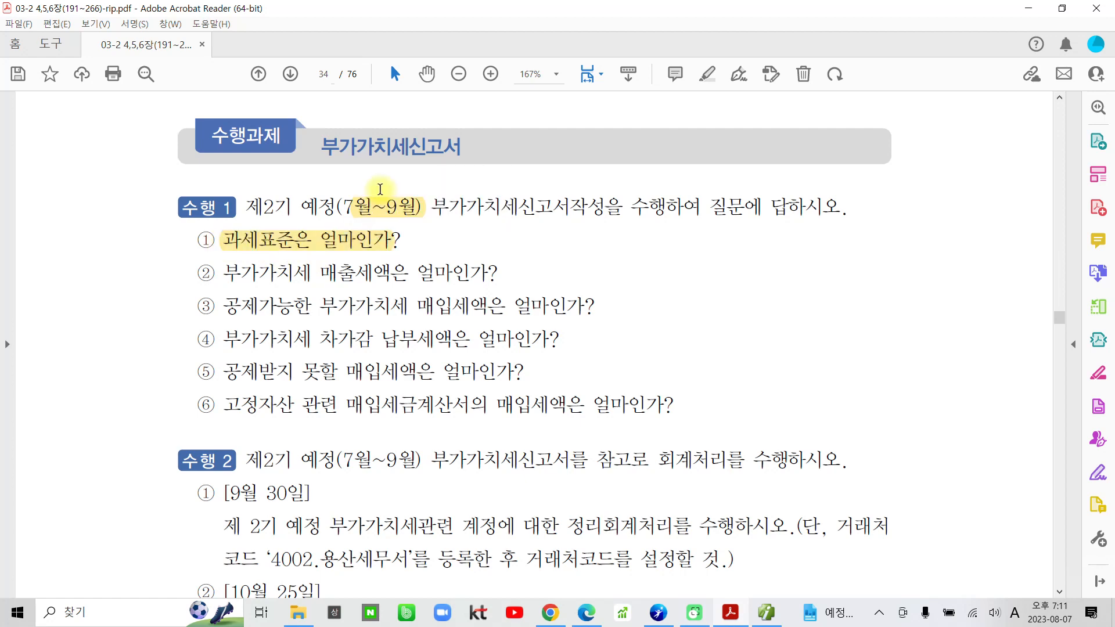
Switch to Smart A and open the 부가가치세신고서 form from the accounting module's 부가가치세 I group.
click(767, 613)
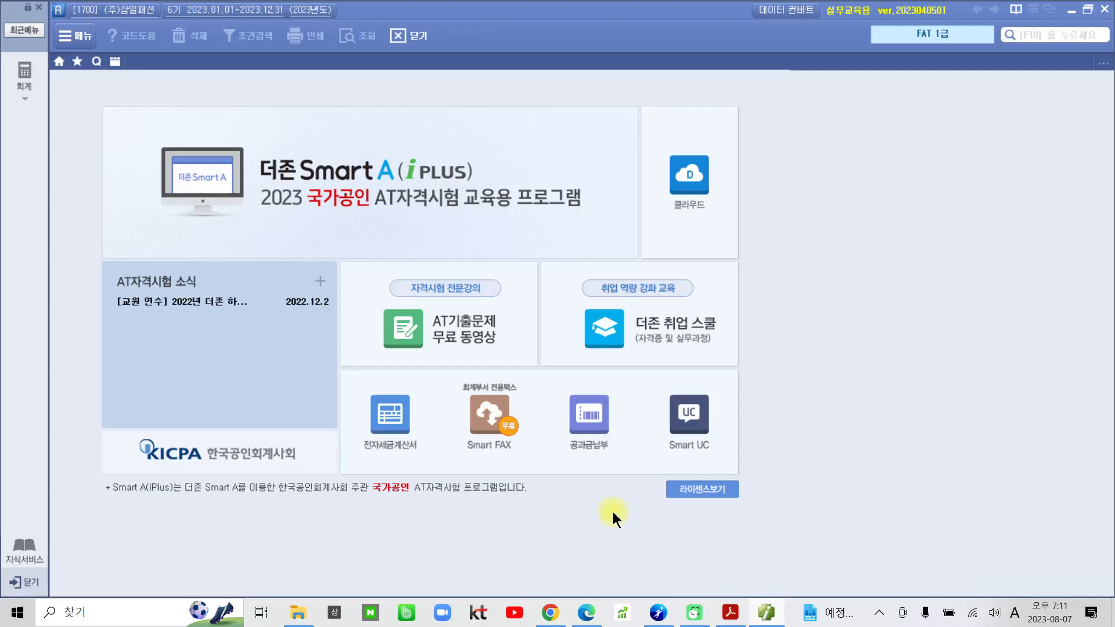
click(29, 81)
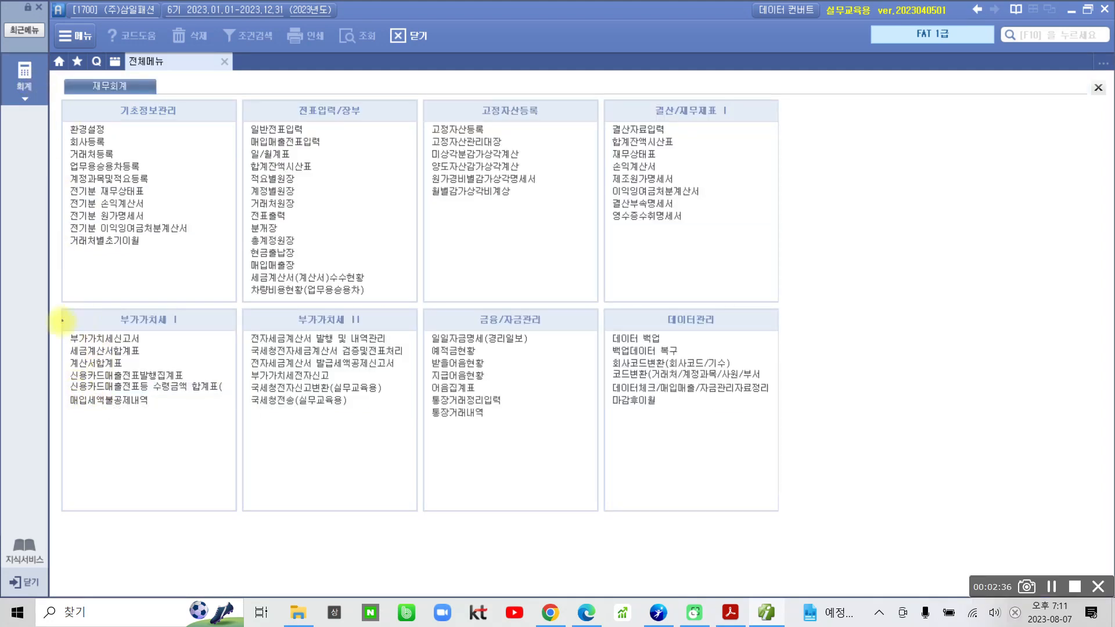
drag(60, 325, 164, 353)
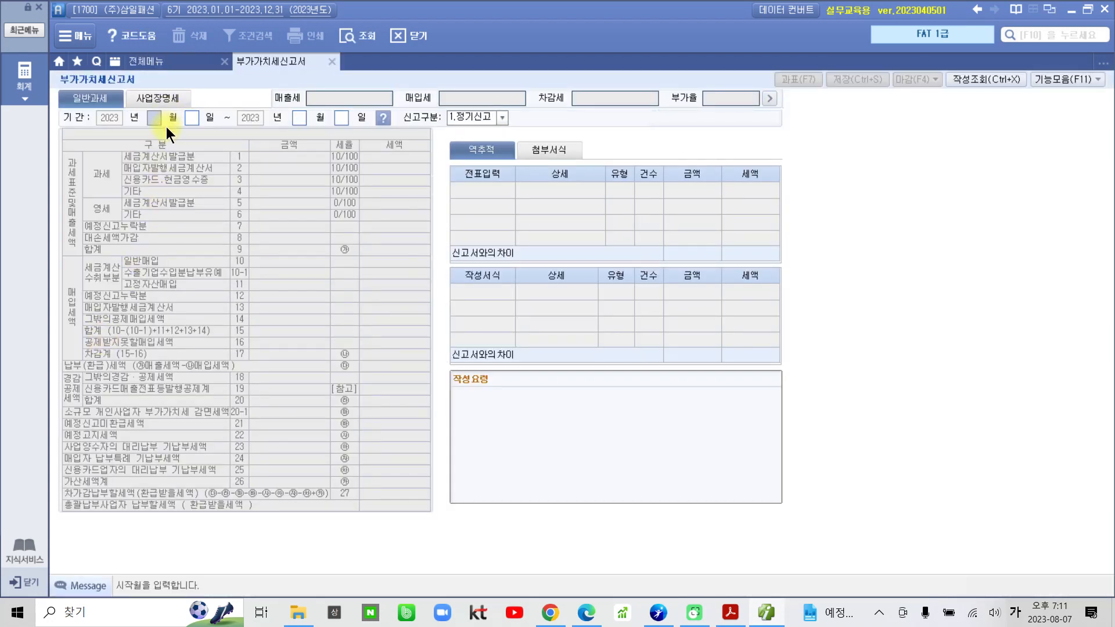
Set the VAT return period to 07/01–09/30 of 2023 with filing type 1.정기신고 and load the saved data.
key(Return)
text(09)
key(Return)
key(Return)
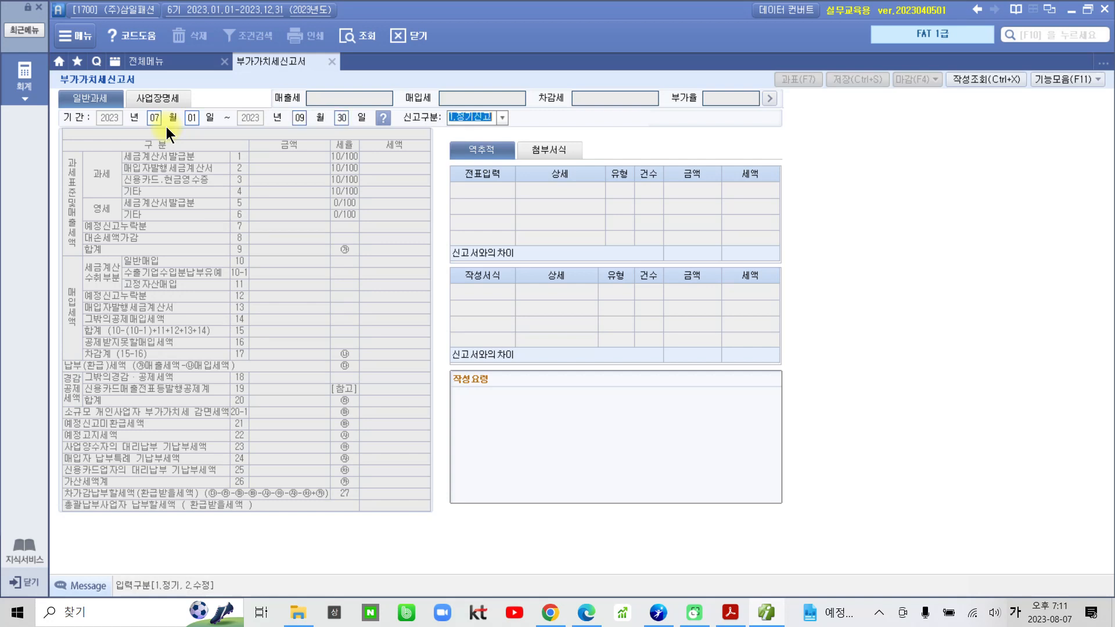
key(Return)
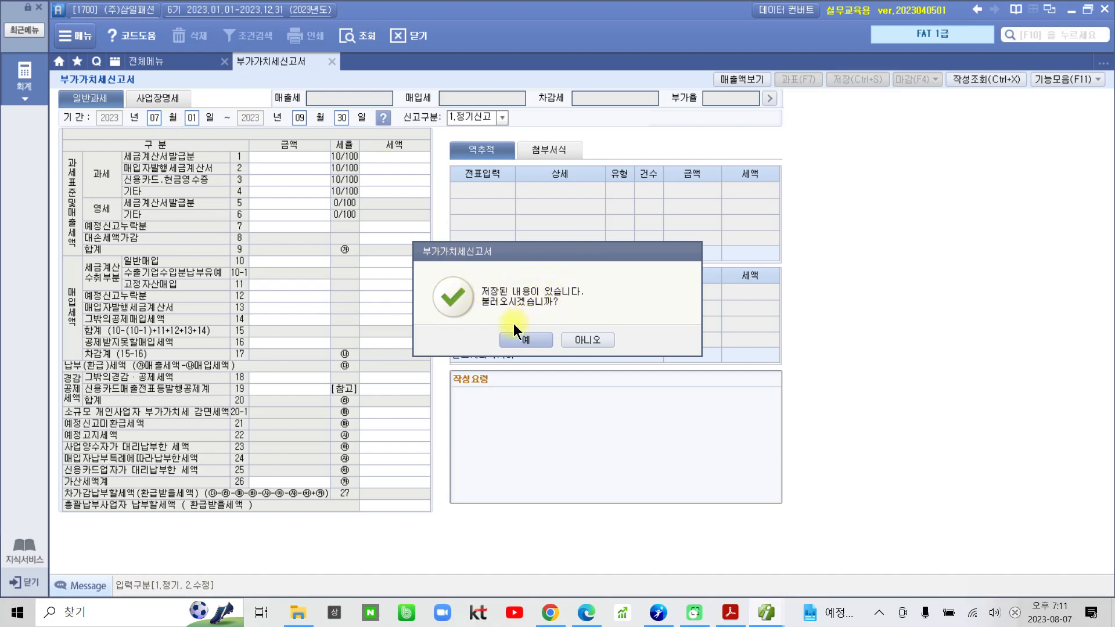
click(525, 340)
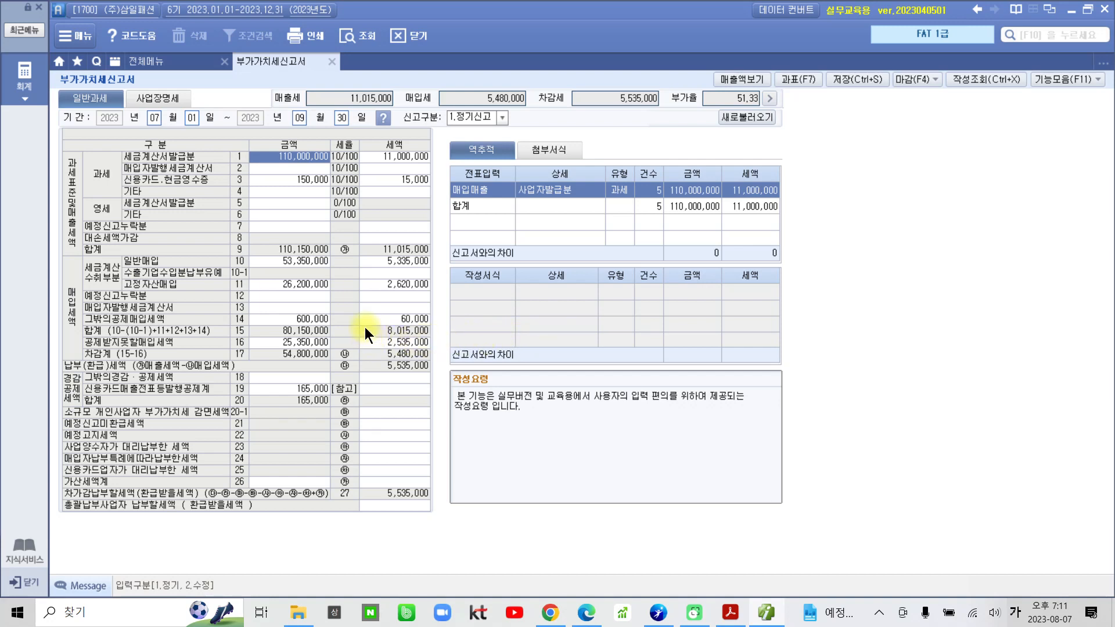
Examine the tax base and output tax totals in row 9 of the VAT return and the 매출세 summary figure.
key(ctrl+2)
mouse_move(56, 150)
mouse_down()
mouse_move(76, 177)
mouse_move(84, 259)
mouse_up()
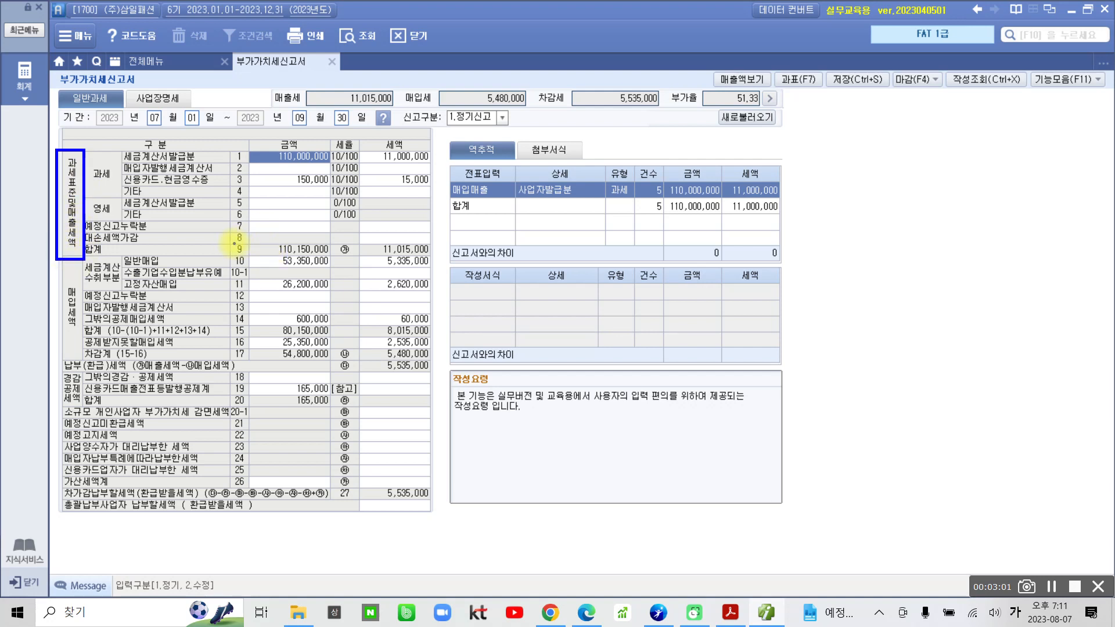
drag(230, 240, 429, 256)
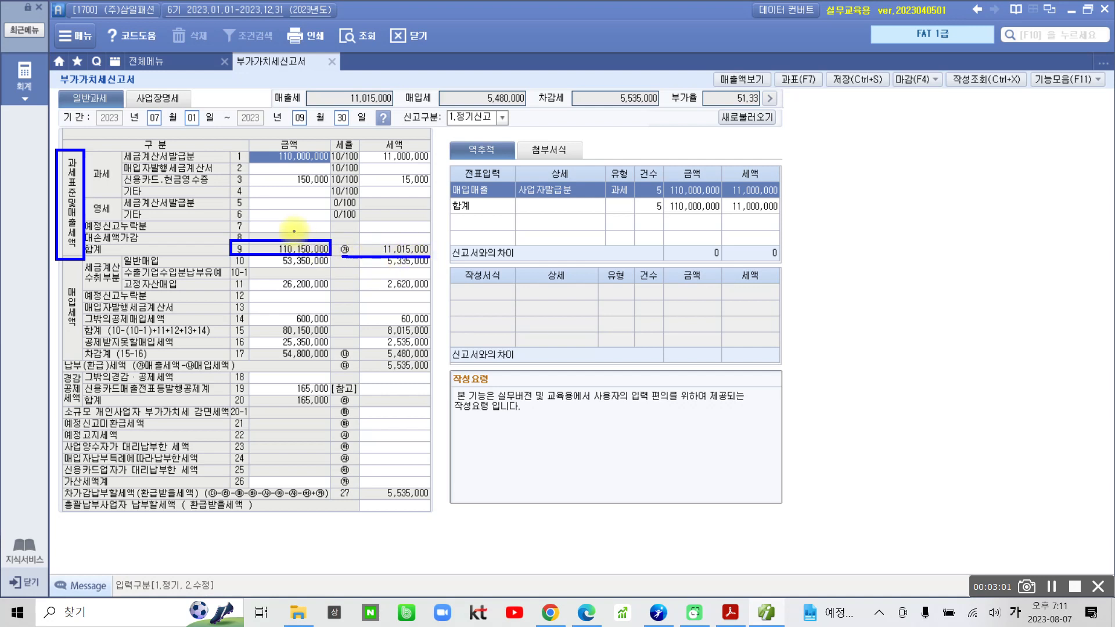
drag(293, 232, 315, 232)
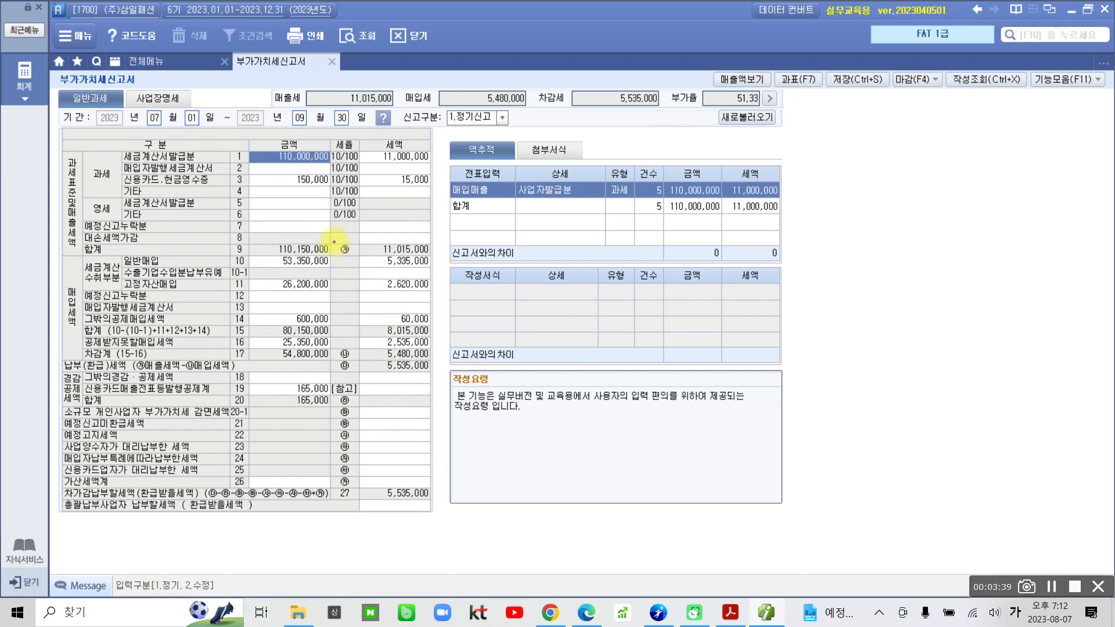
drag(334, 240, 446, 255)
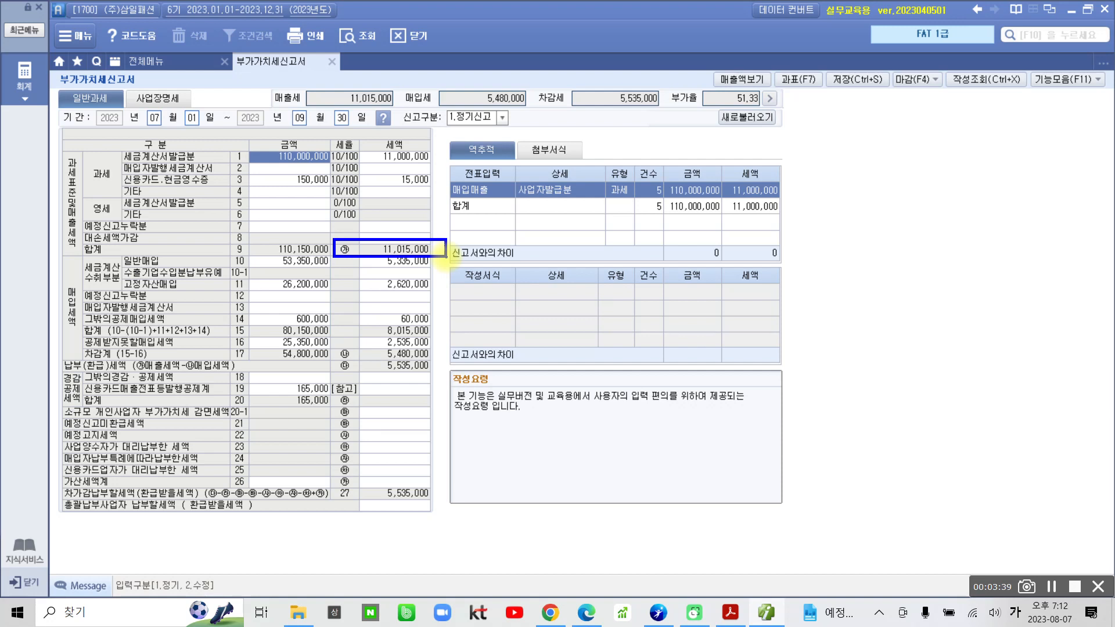
mouse_move(272, 66)
mouse_down()
mouse_move(392, 119)
mouse_move(400, 87)
mouse_move(290, 55)
mouse_move(270, 73)
mouse_up()
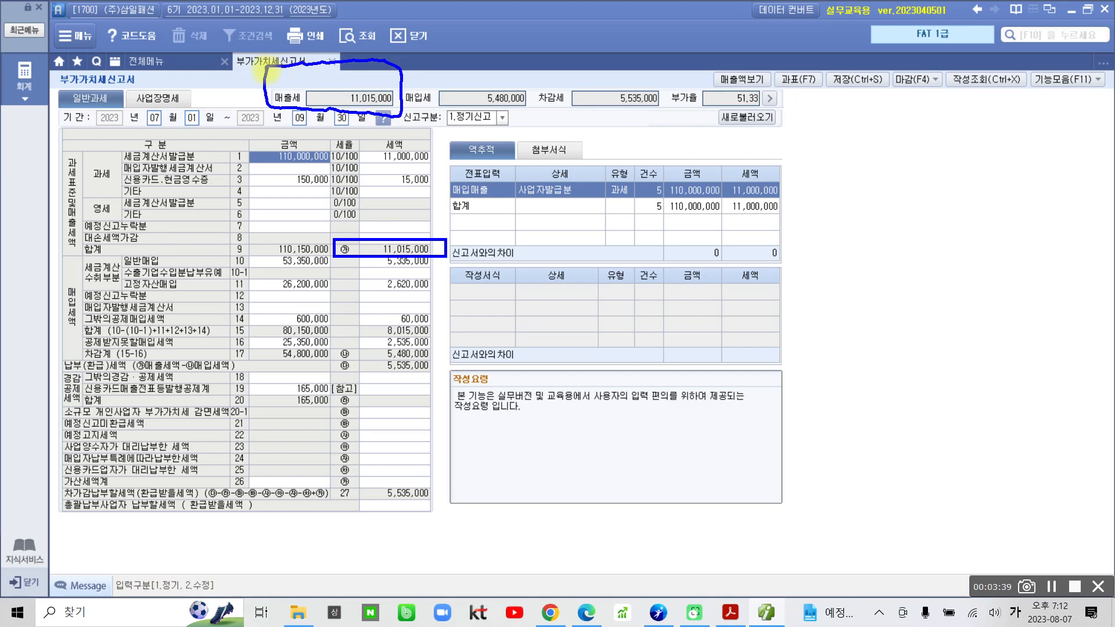
key(Escape)
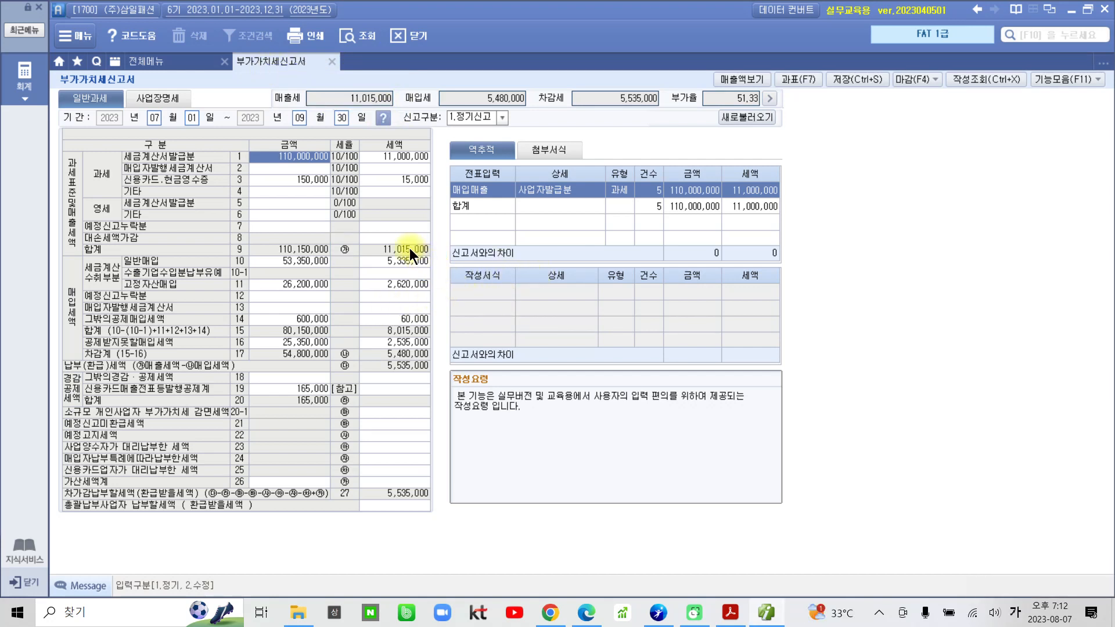
click(371, 97)
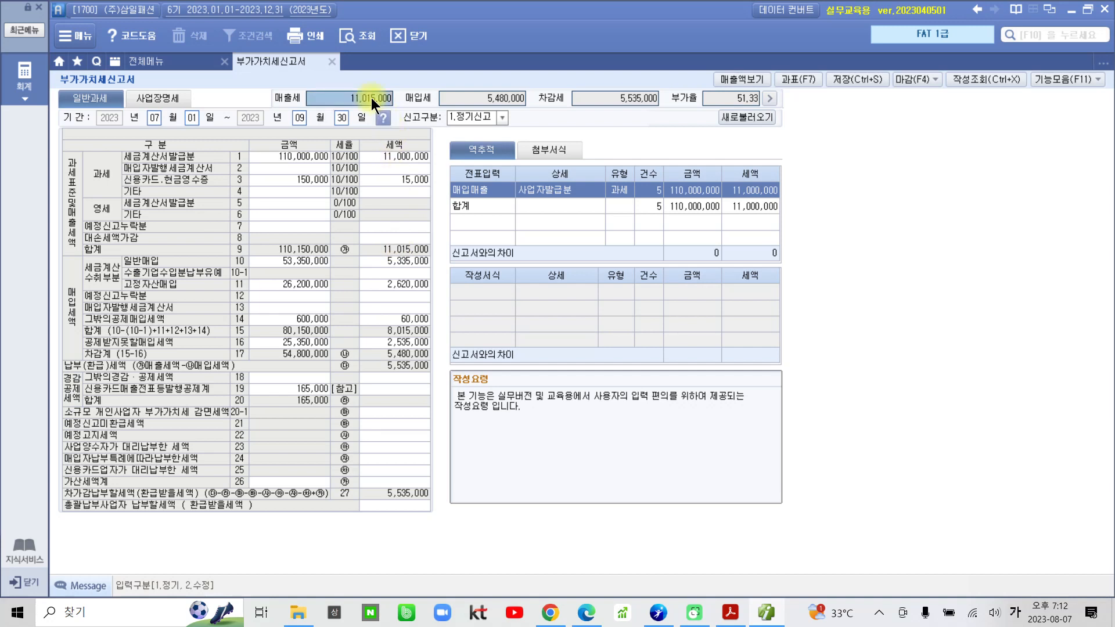
key(ctrl+2)
drag(302, 90, 401, 109)
key(Escape)
Open a new Notepad document, paste the copied 매출세 figure 11015000 into it, and minimise it.
click(18, 612)
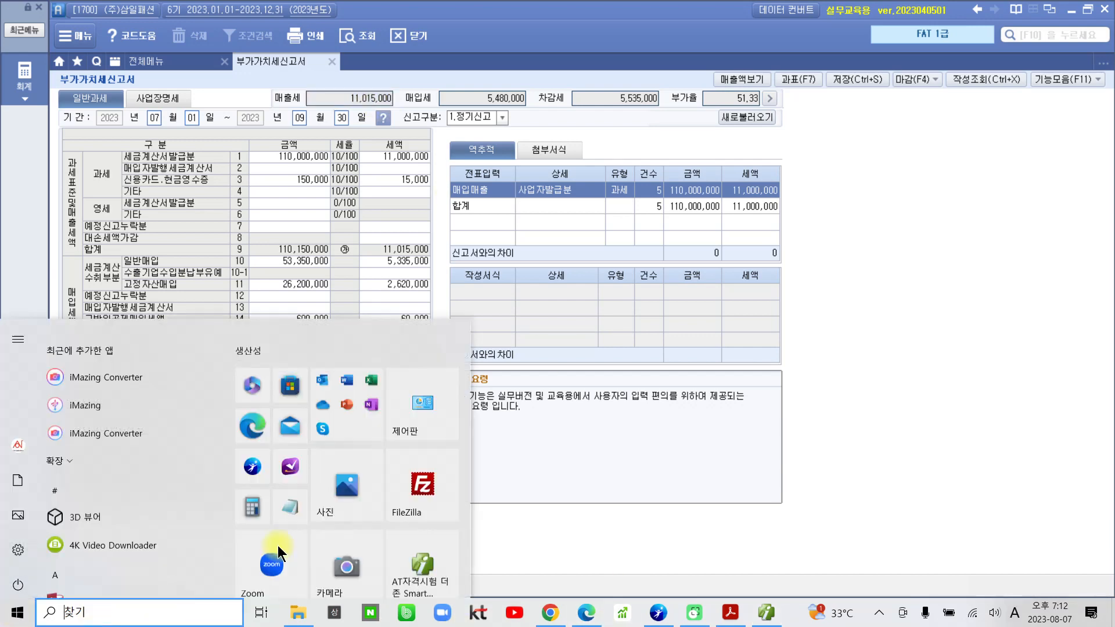
click(290, 499)
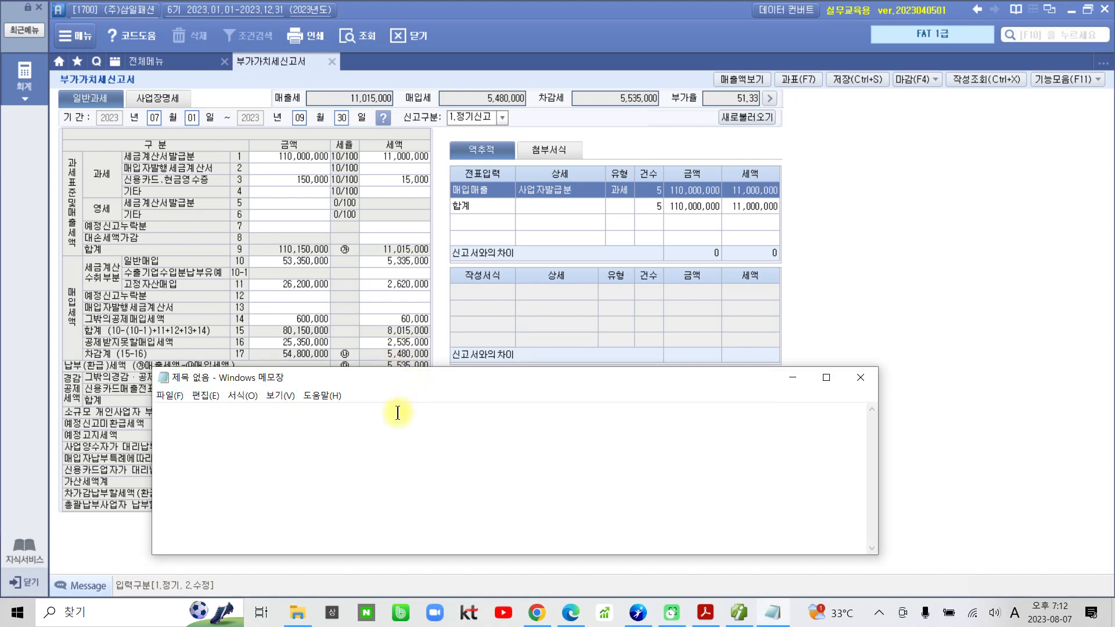
text(11015000)
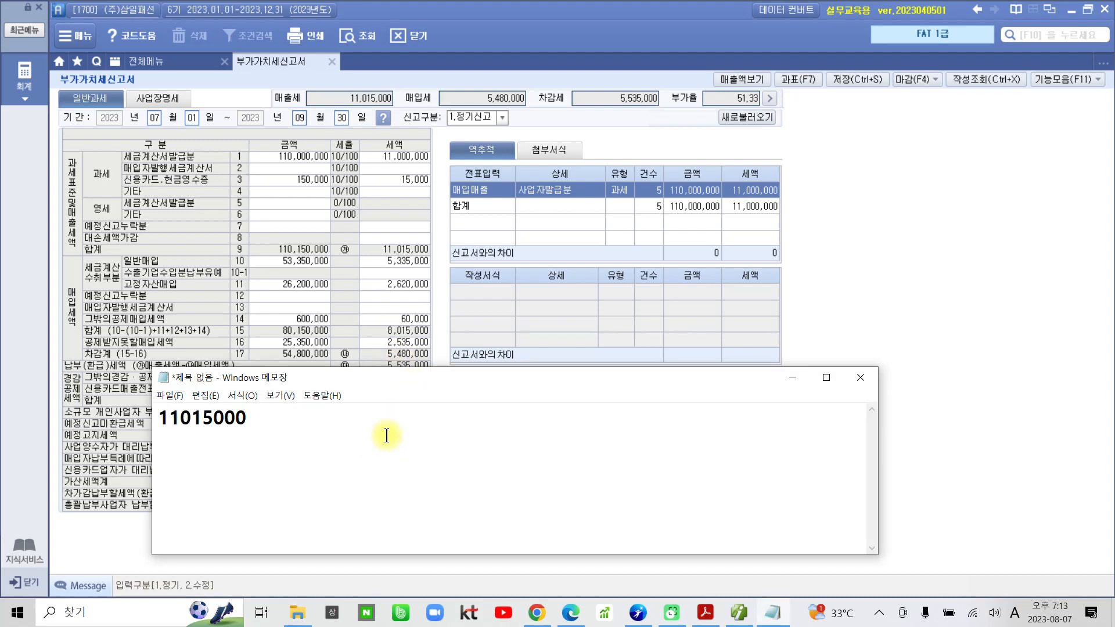
click(780, 380)
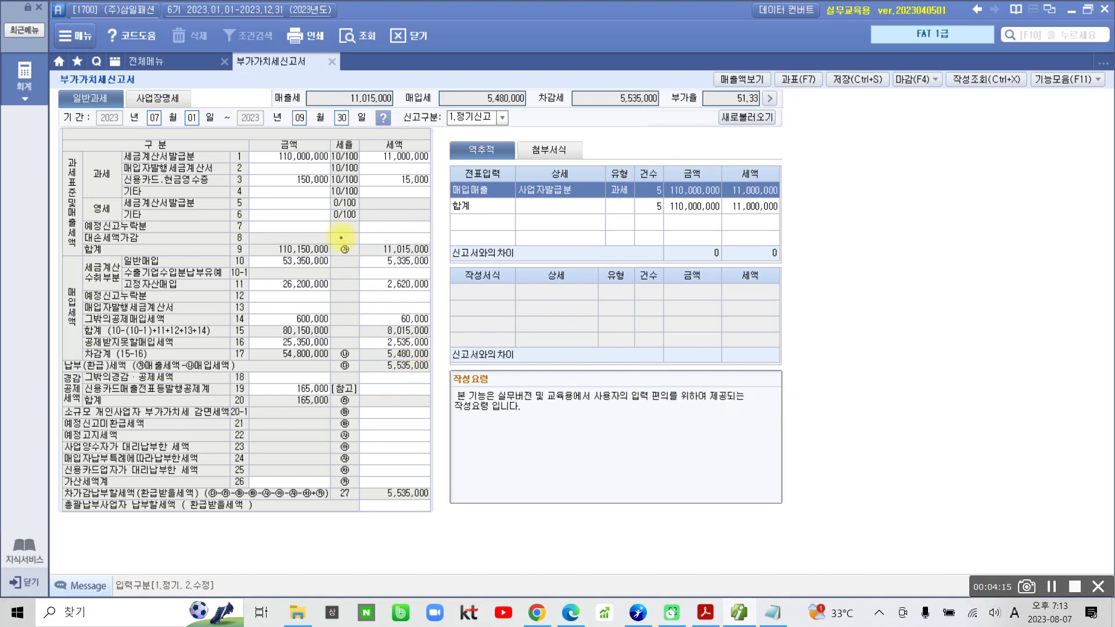
Compare the 세액 in the row 9 합계 with the 매출세 summary figure above the form.
drag(334, 241, 440, 257)
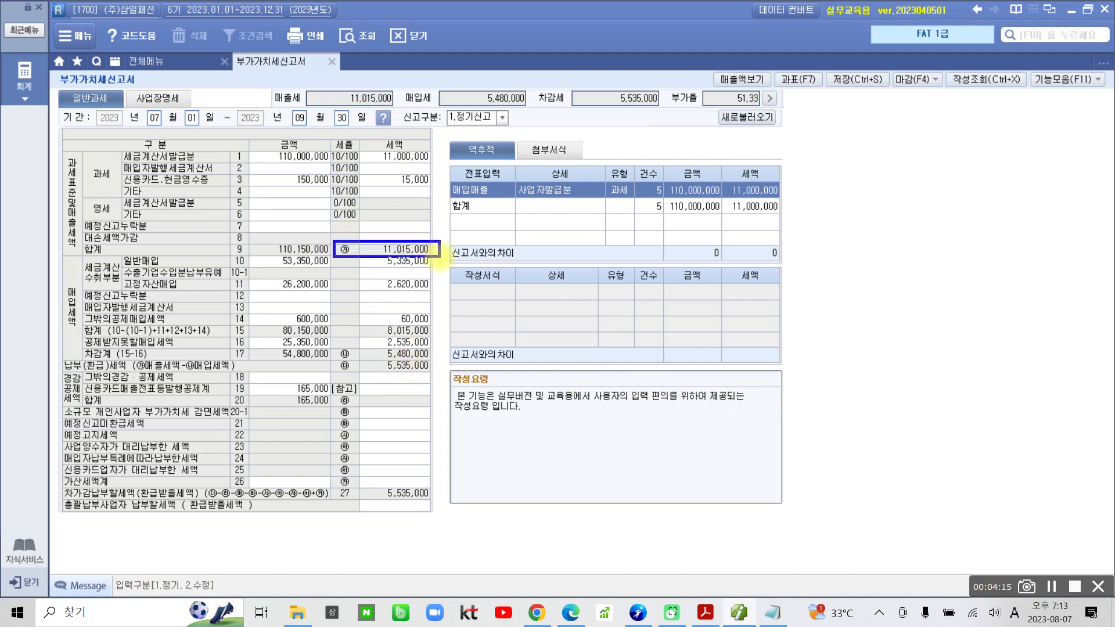
drag(372, 242, 388, 234)
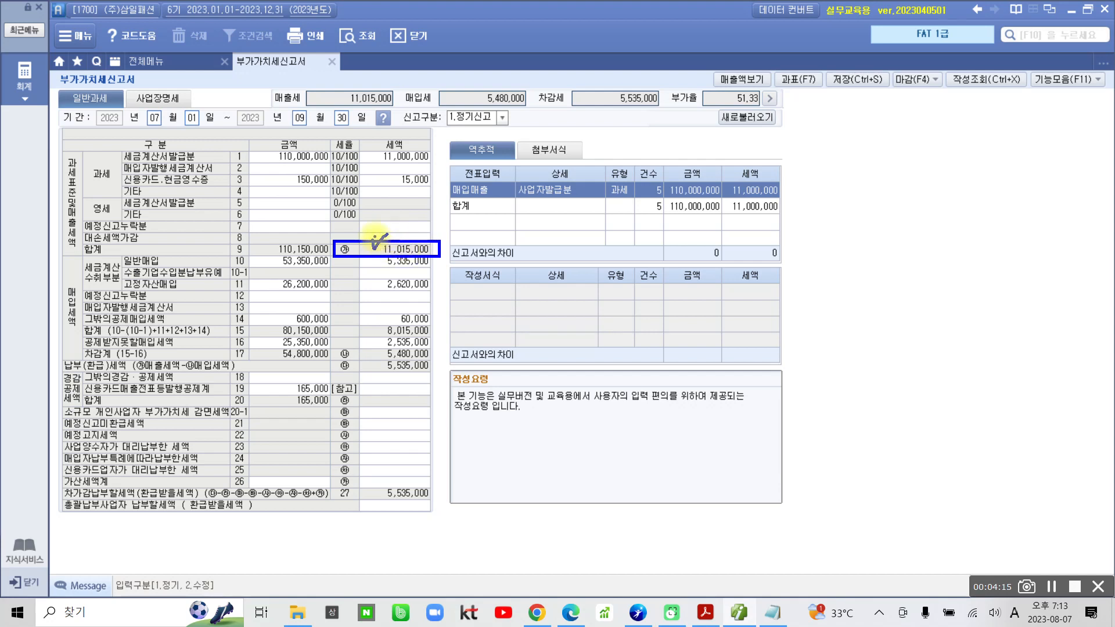
mouse_move(295, 97)
mouse_down()
mouse_move(409, 113)
mouse_move(305, 87)
mouse_move(248, 105)
mouse_up()
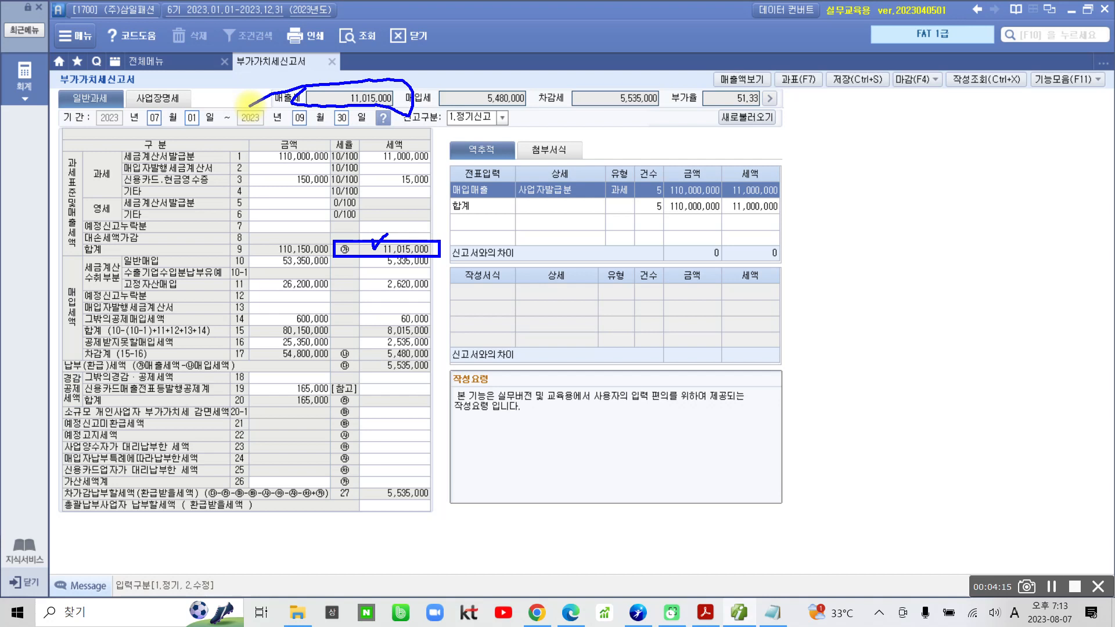
key(Escape)
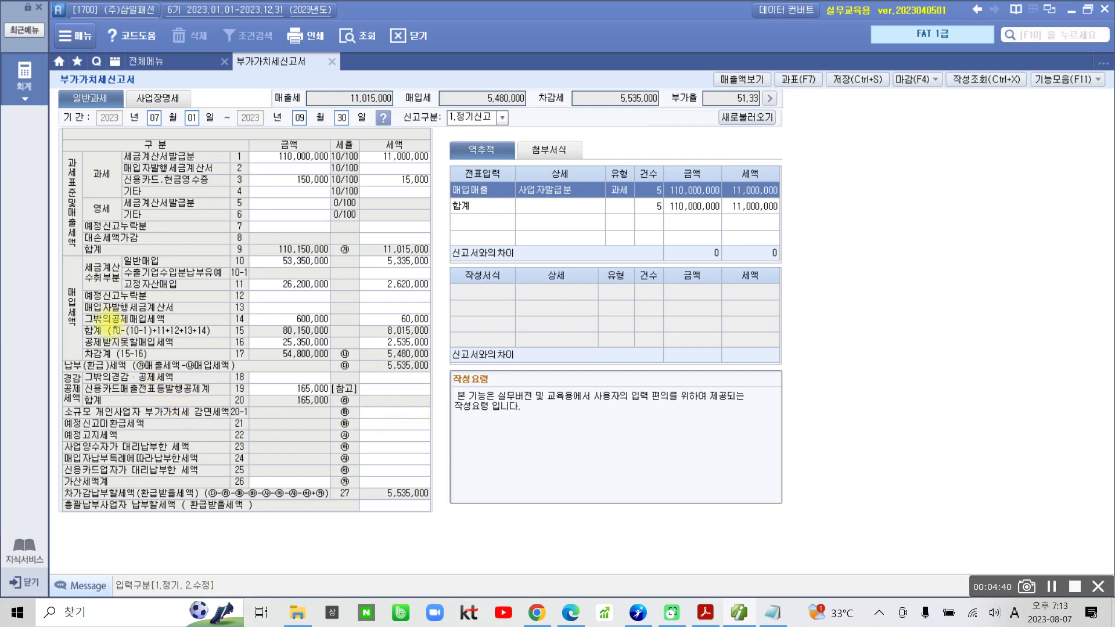
Examine the 매입세액 section's row 17 차감계 tax amount for the deductible input tax.
mouse_move(62, 256)
mouse_down()
mouse_move(83, 363)
mouse_move(241, 358)
mouse_up()
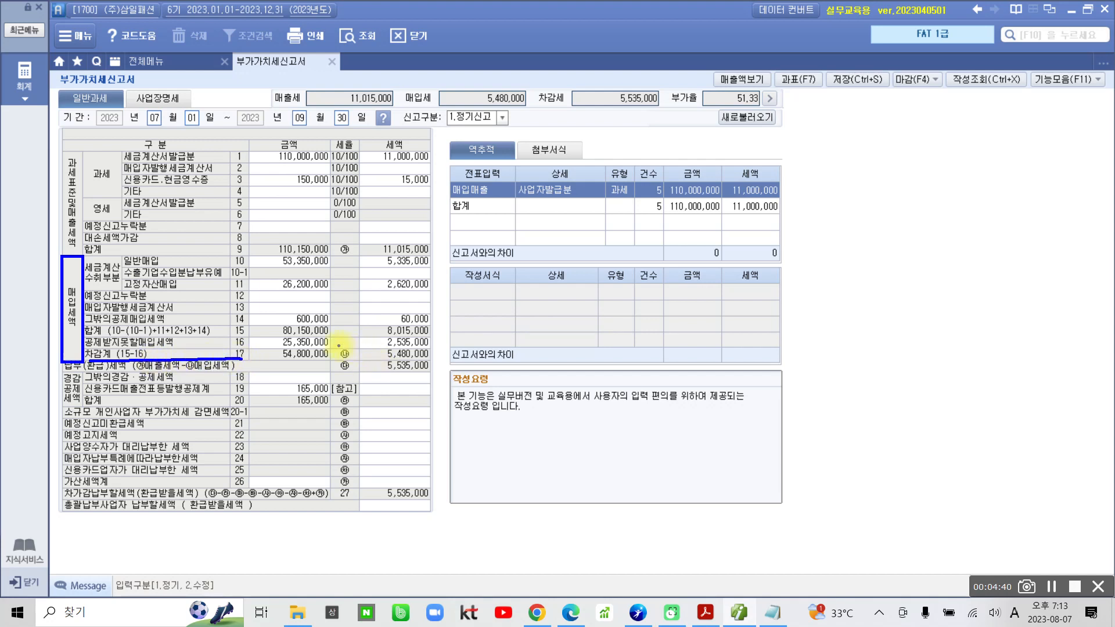
mouse_move(338, 345)
mouse_down()
mouse_move(395, 367)
mouse_move(441, 364)
mouse_up()
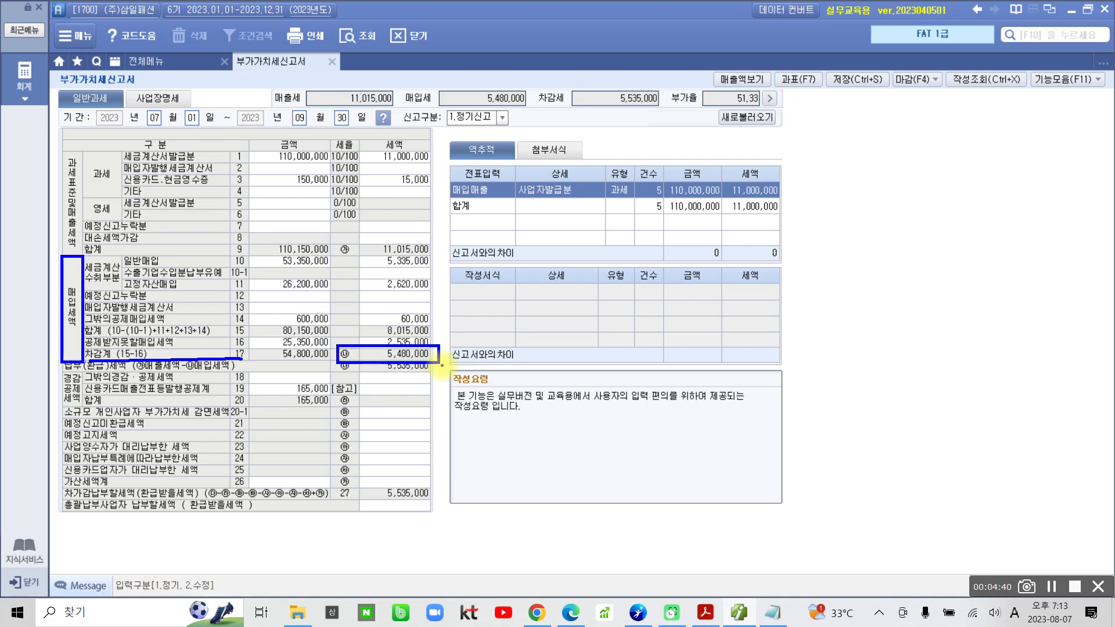
key(Escape)
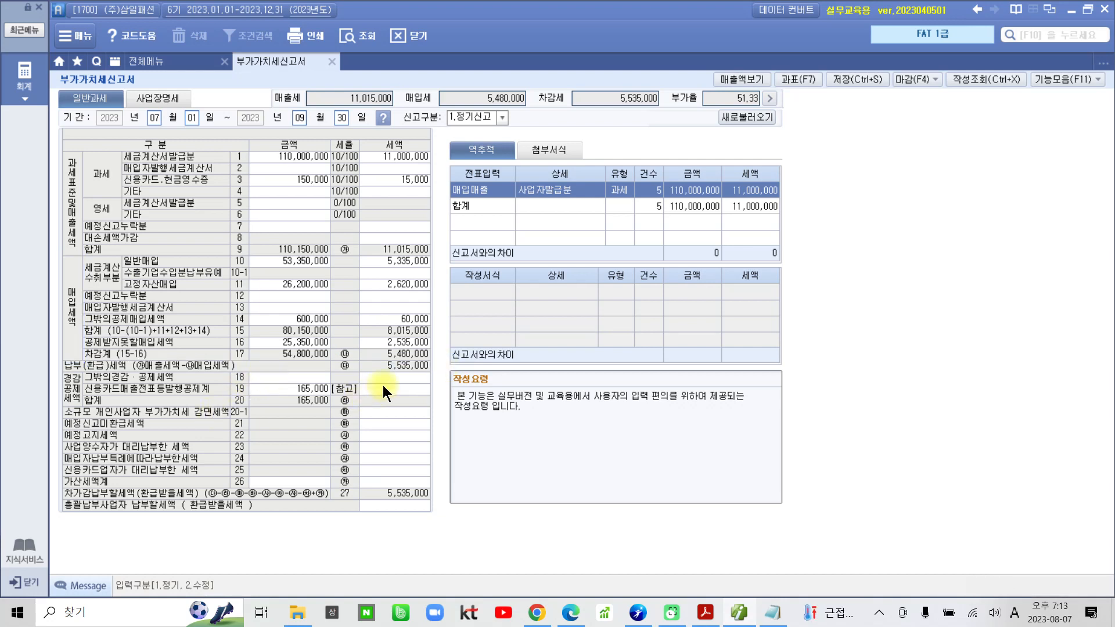
click(400, 352)
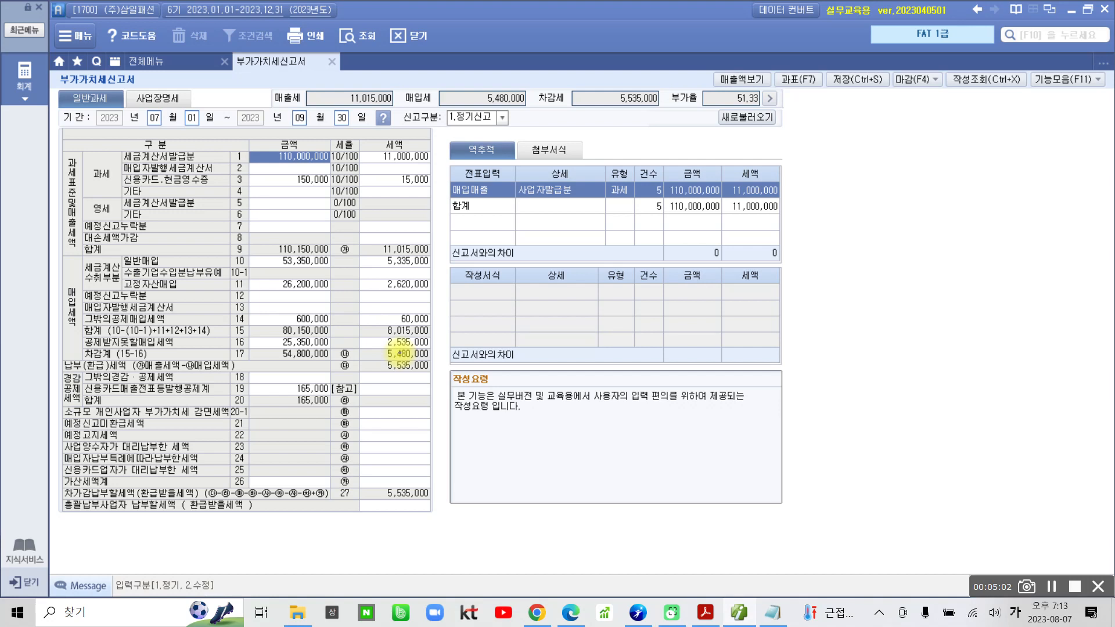
mouse_move(399, 68)
mouse_down()
mouse_move(399, 116)
mouse_move(500, 116)
mouse_move(547, 73)
mouse_move(452, 67)
mouse_move(391, 80)
mouse_up()
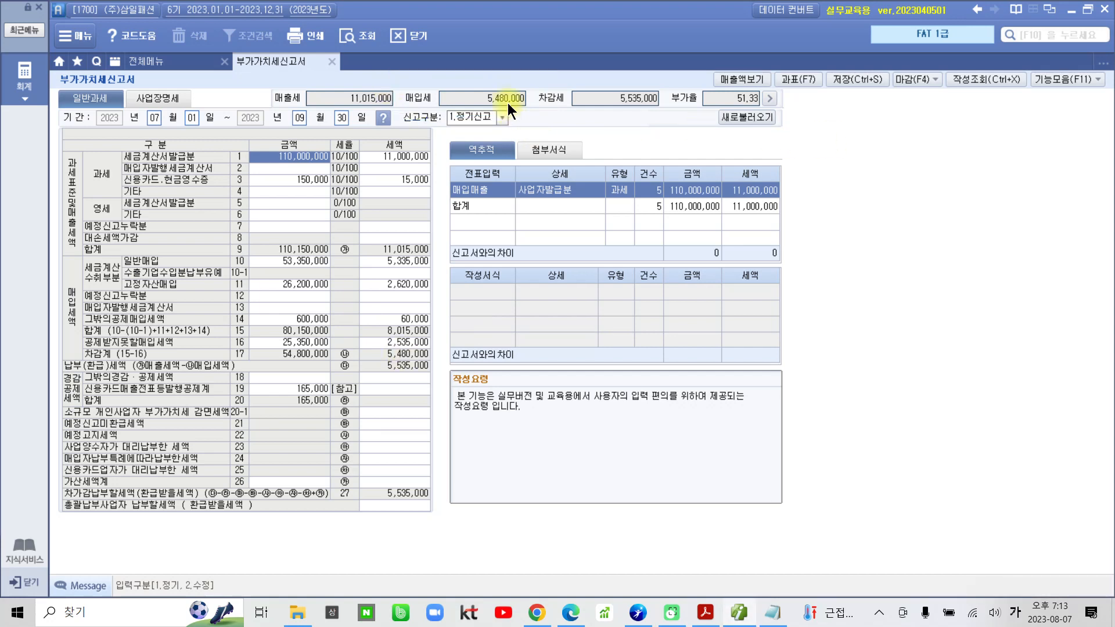
Copy the 매입세 summary figure and paste 5480000 beside 11015000 in Notepad, leaving a gap between them.
click(507, 101)
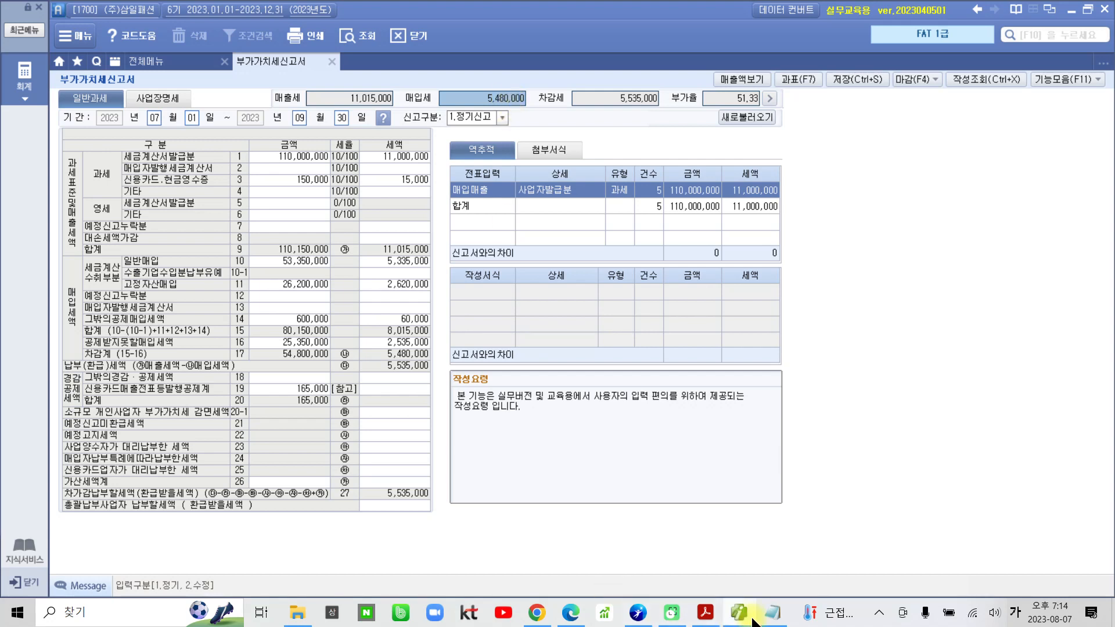
click(773, 612)
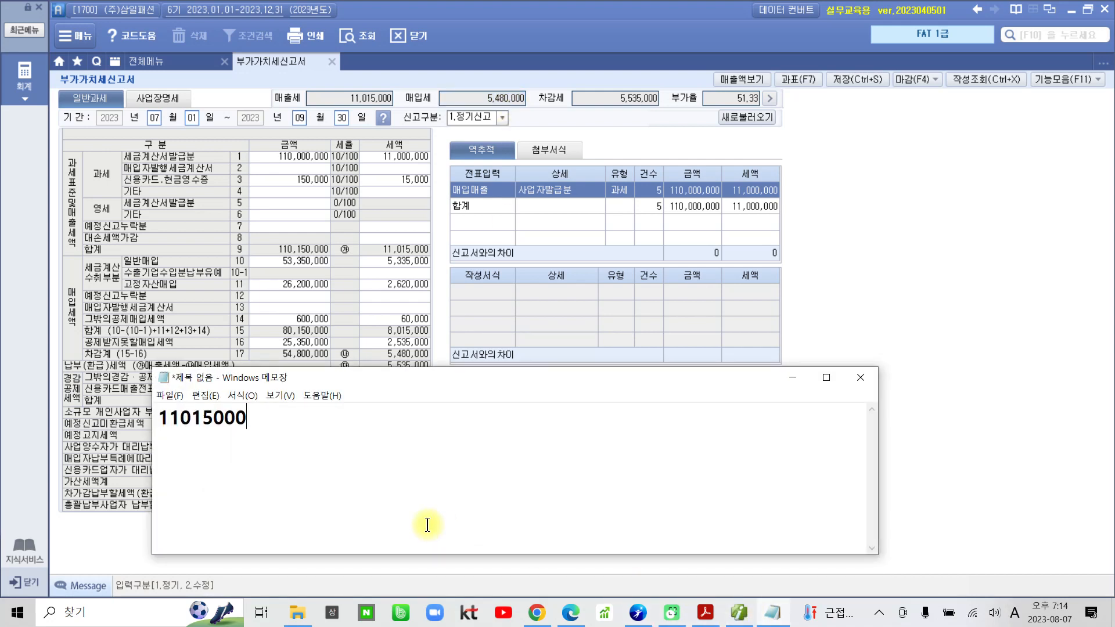
text(5480000)
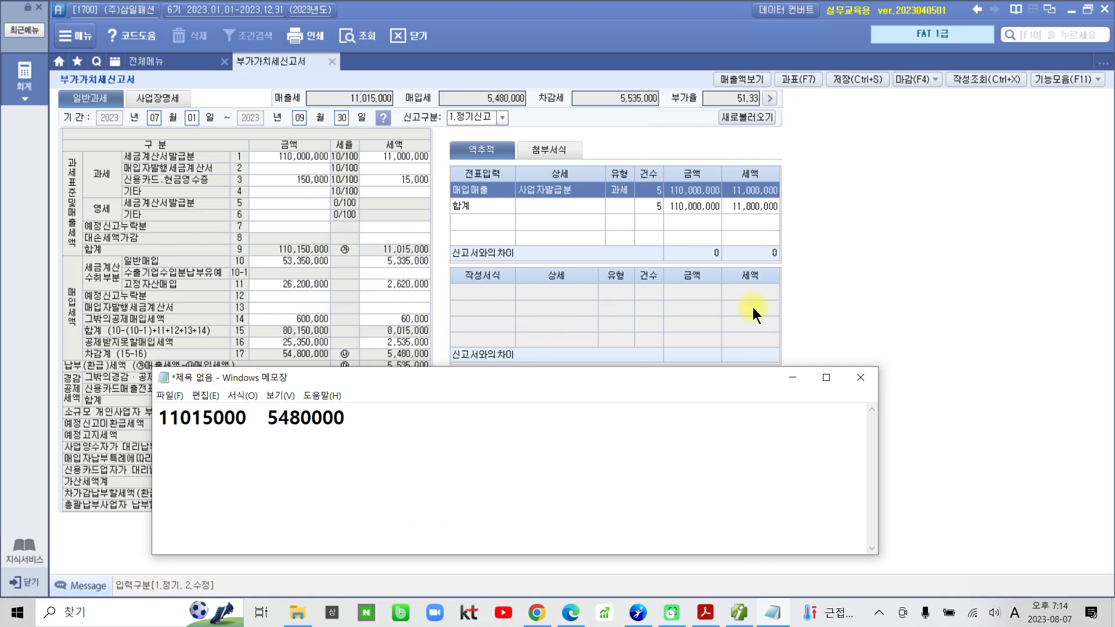
click(791, 377)
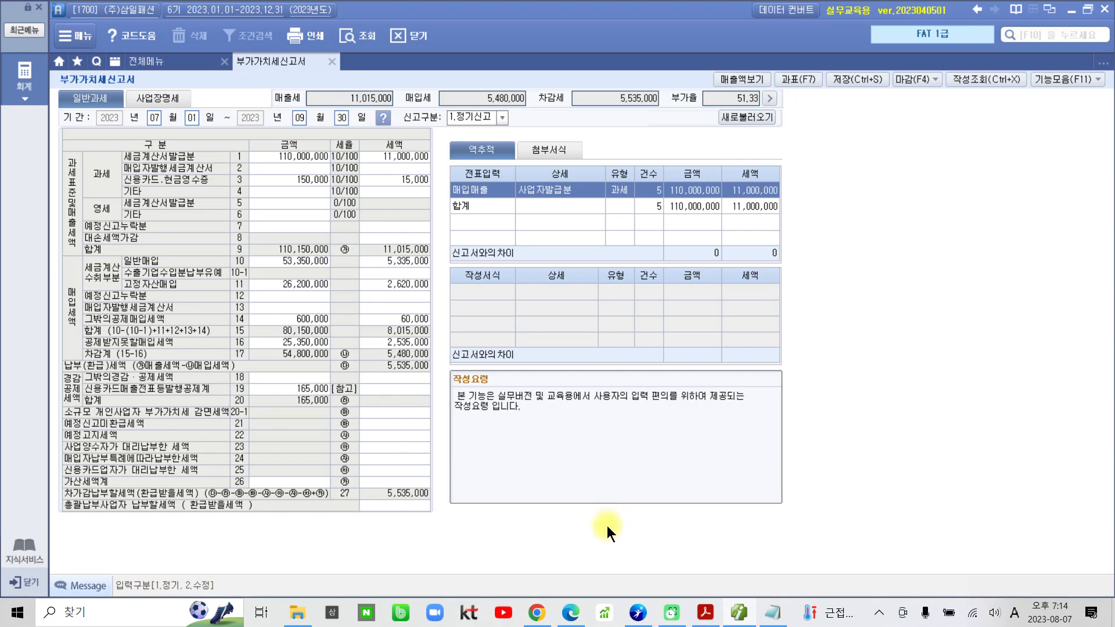
Switch to the exercise PDF and highlight "납부세액" in question 4 of 수행 1.
click(706, 615)
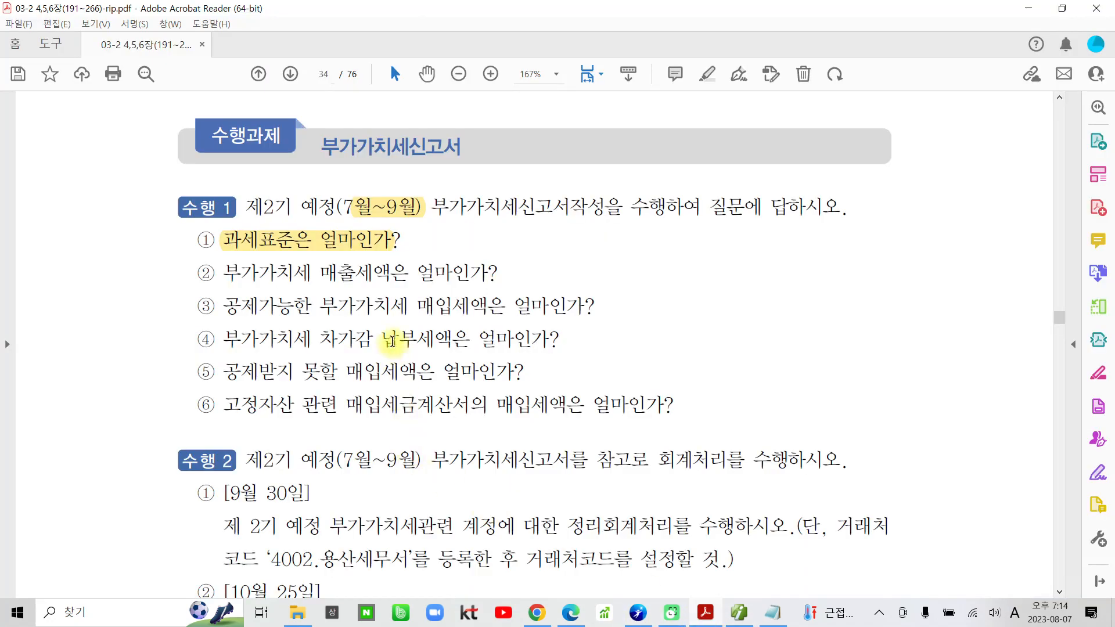
drag(381, 339, 453, 339)
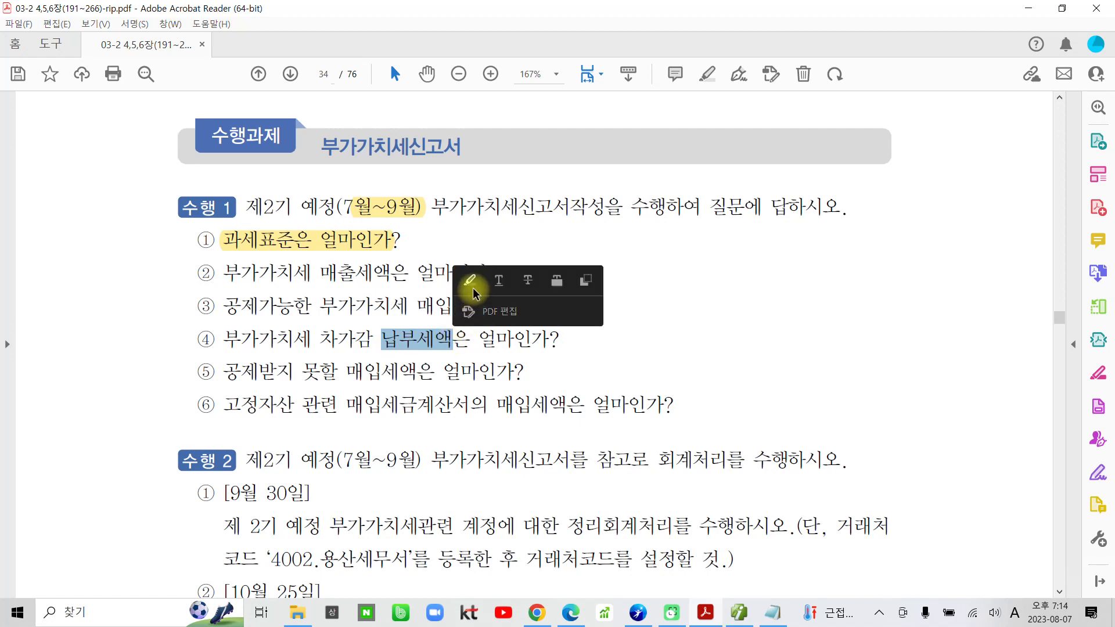
click(469, 289)
Return to Smart A and compare the row 27 차가감납부할세액 amount with the 차감세 summary figure, selecting that figure.
click(739, 613)
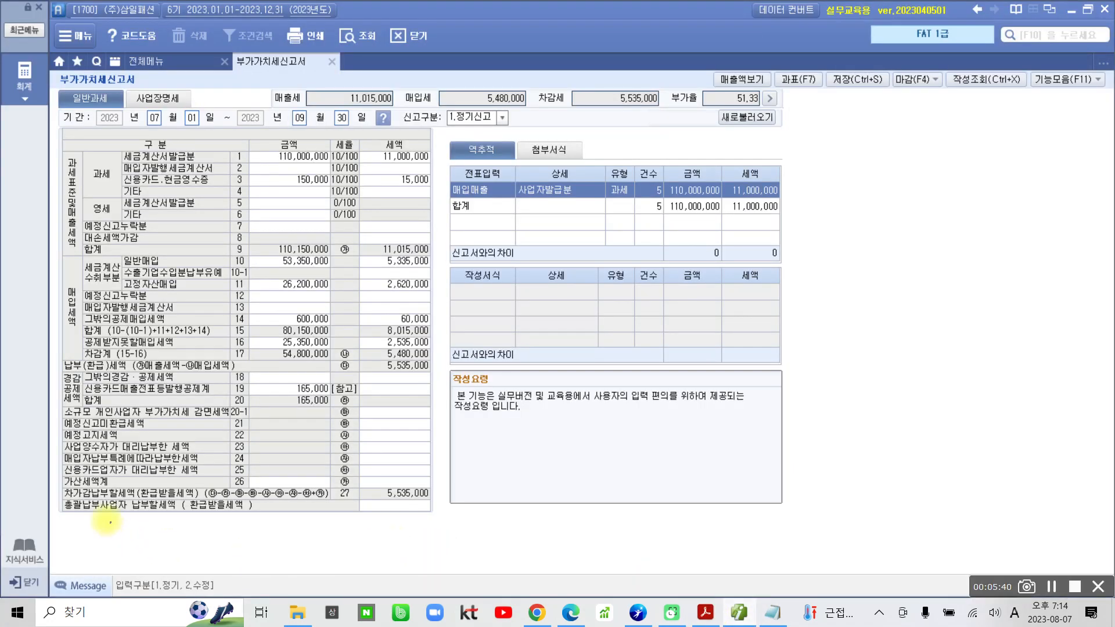
drag(51, 483, 146, 501)
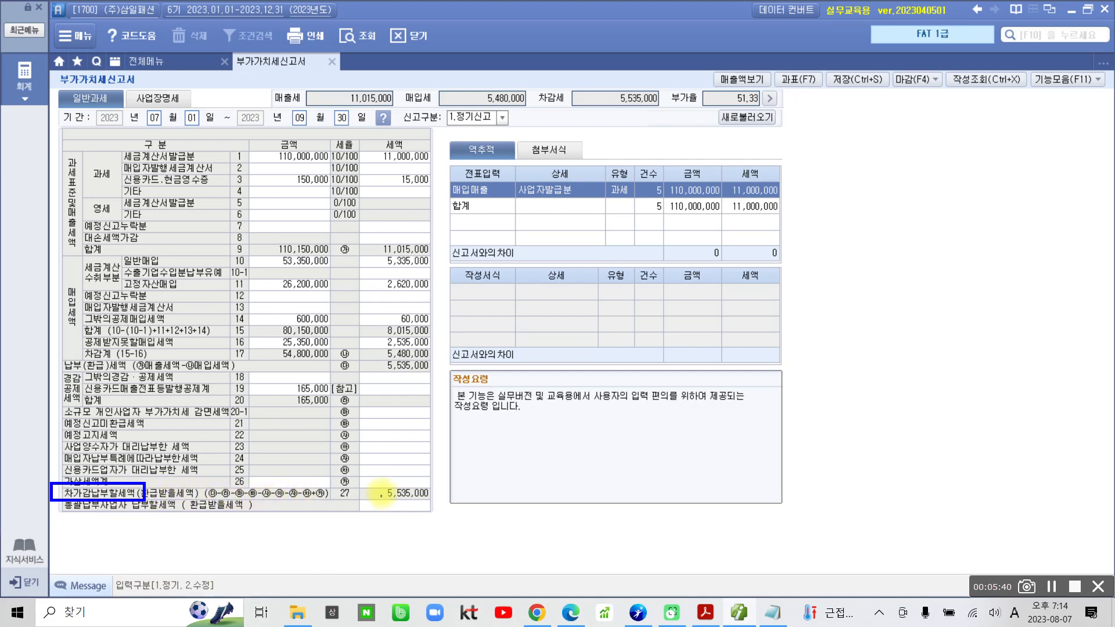
mouse_move(360, 499)
mouse_down()
mouse_move(423, 497)
mouse_move(433, 481)
mouse_move(381, 475)
mouse_move(360, 488)
mouse_up()
key(Escape)
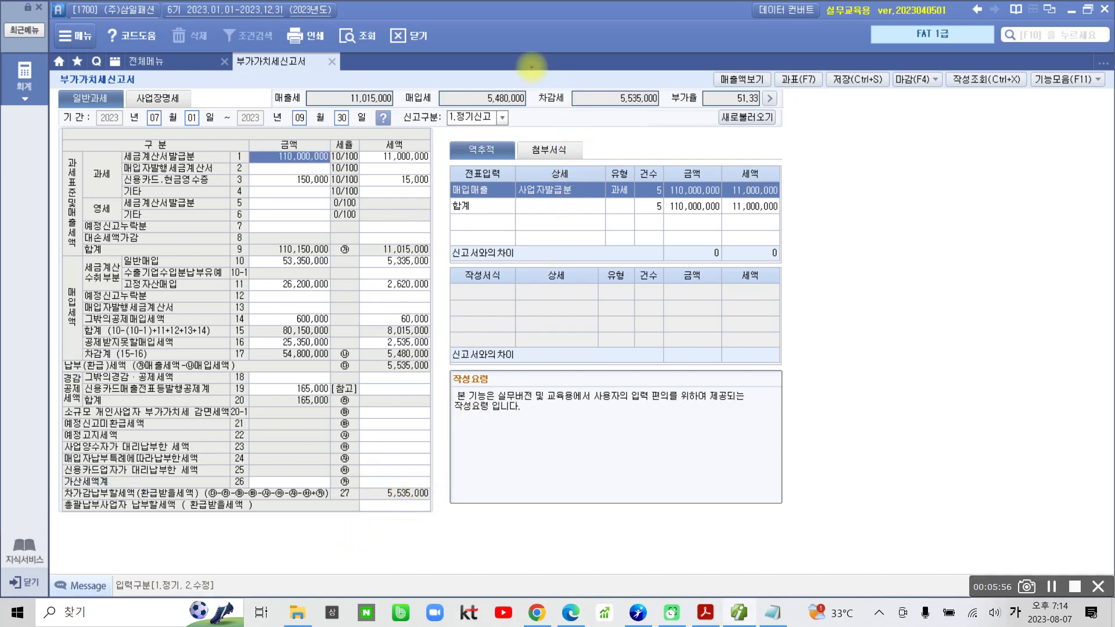
drag(527, 72, 670, 115)
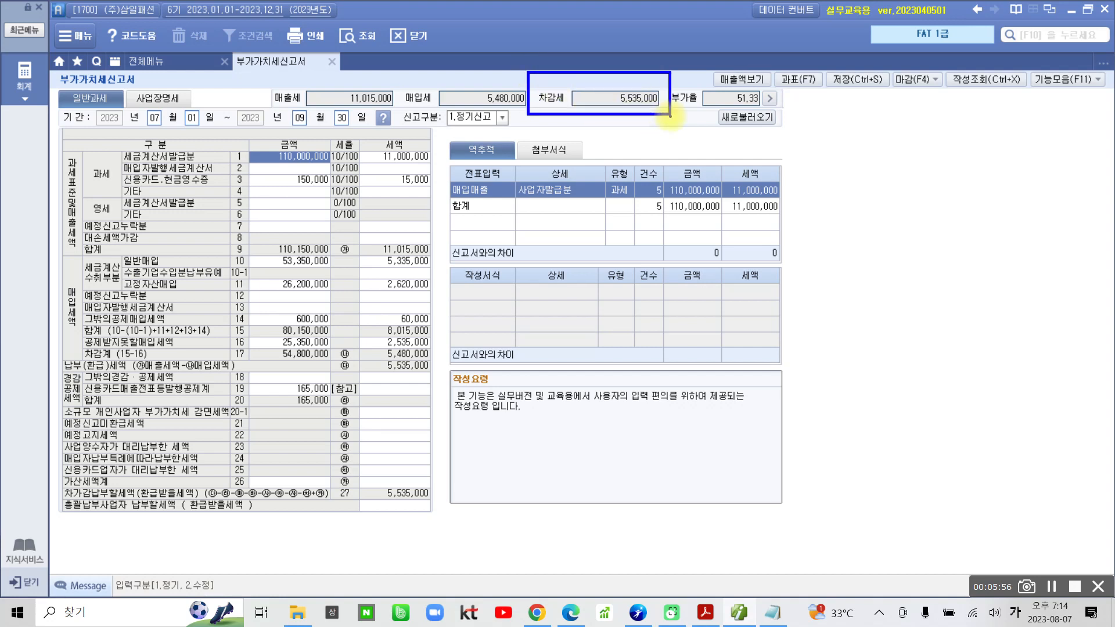
mouse_move(321, 490)
mouse_down()
mouse_move(307, 500)
mouse_move(419, 469)
mouse_move(305, 514)
mouse_up()
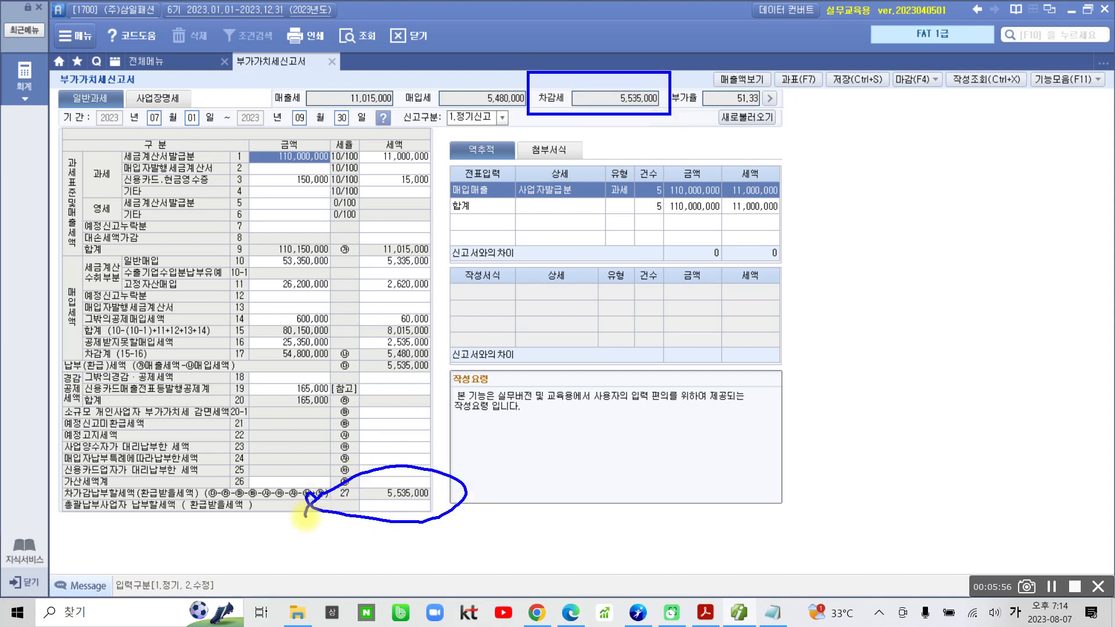
drag(451, 513, 549, 358)
drag(564, 311, 622, 114)
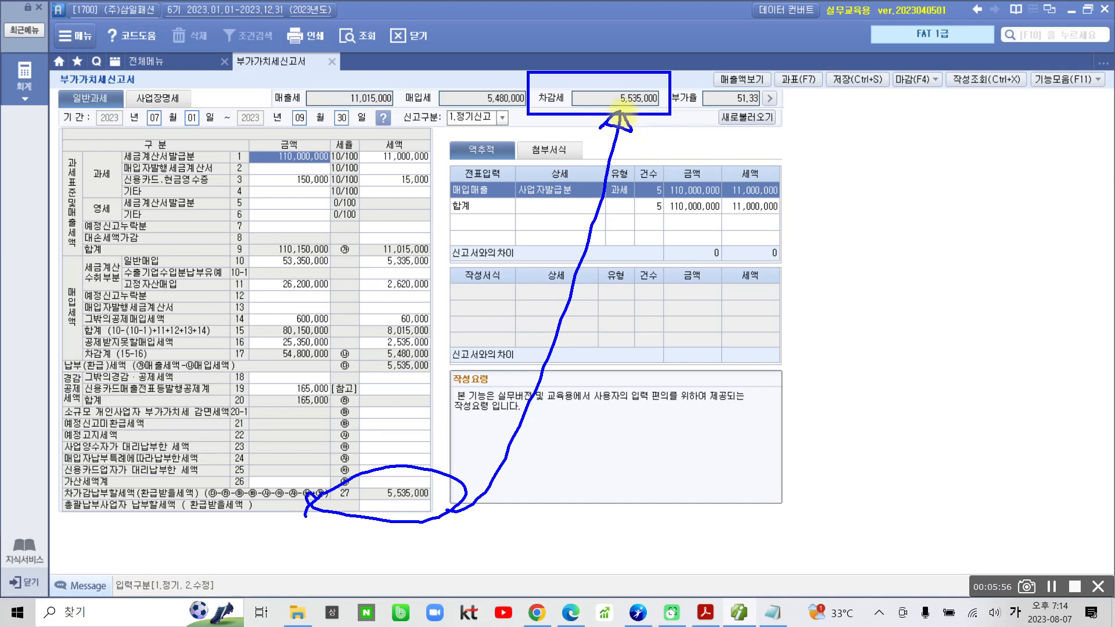
key(Escape)
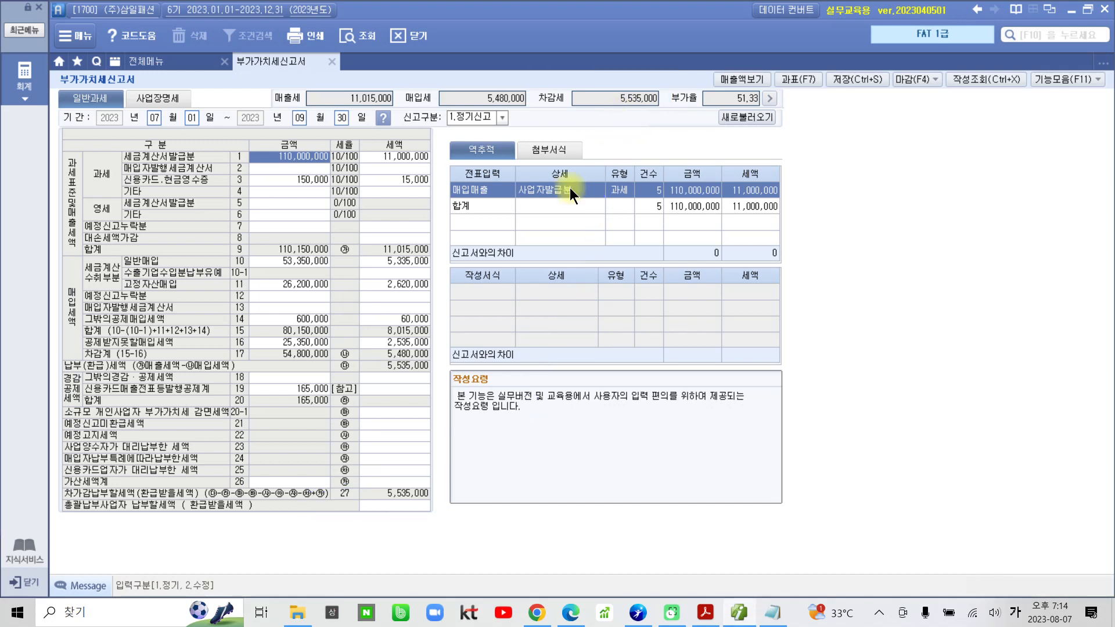
click(618, 103)
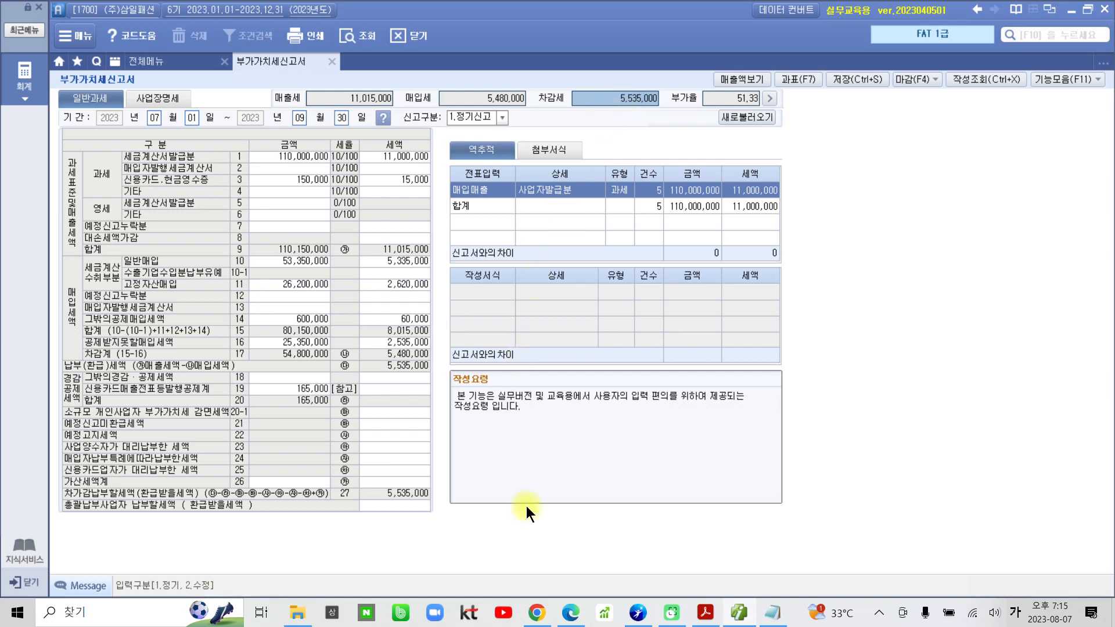
Check question 5 in the exercise PDF by selecting "공제받지 못할 매입세액은", and return to Smart A.
click(705, 612)
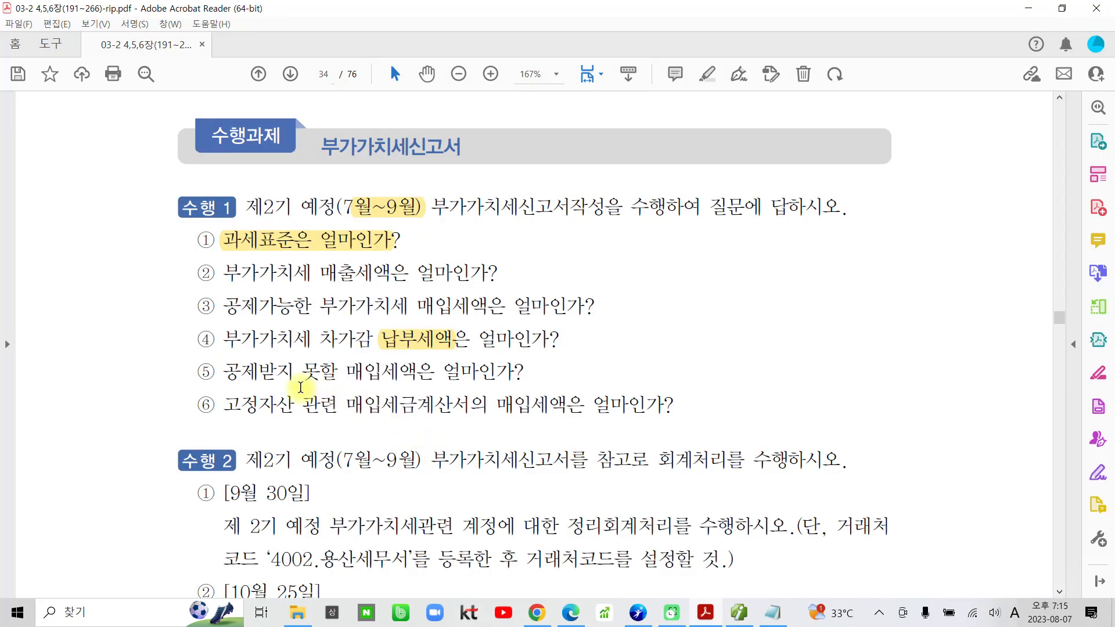
drag(224, 372, 436, 365)
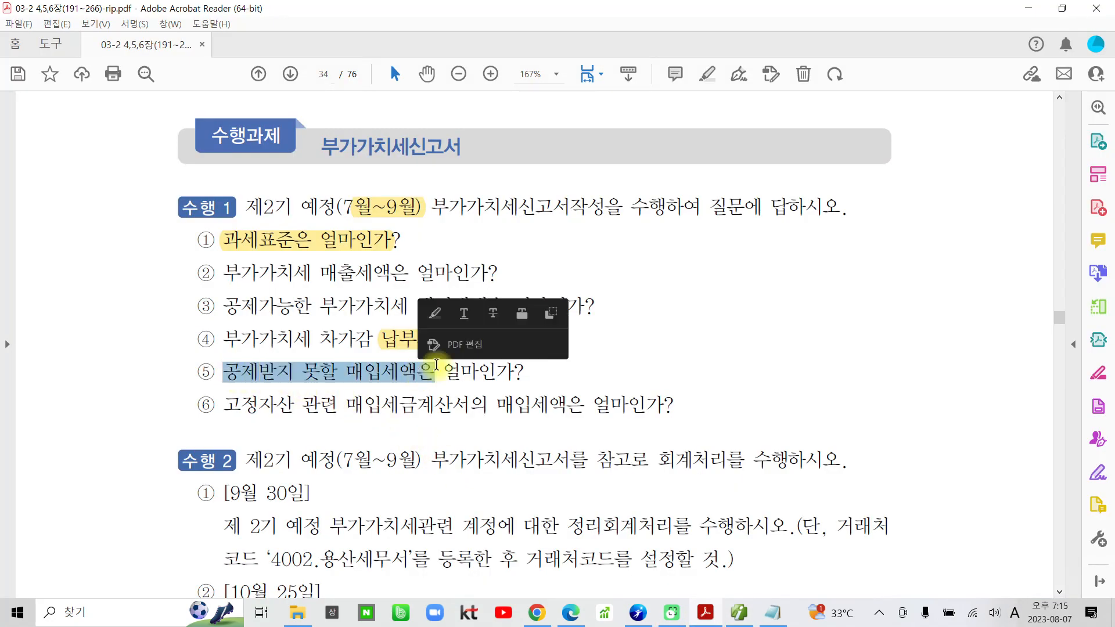
click(737, 612)
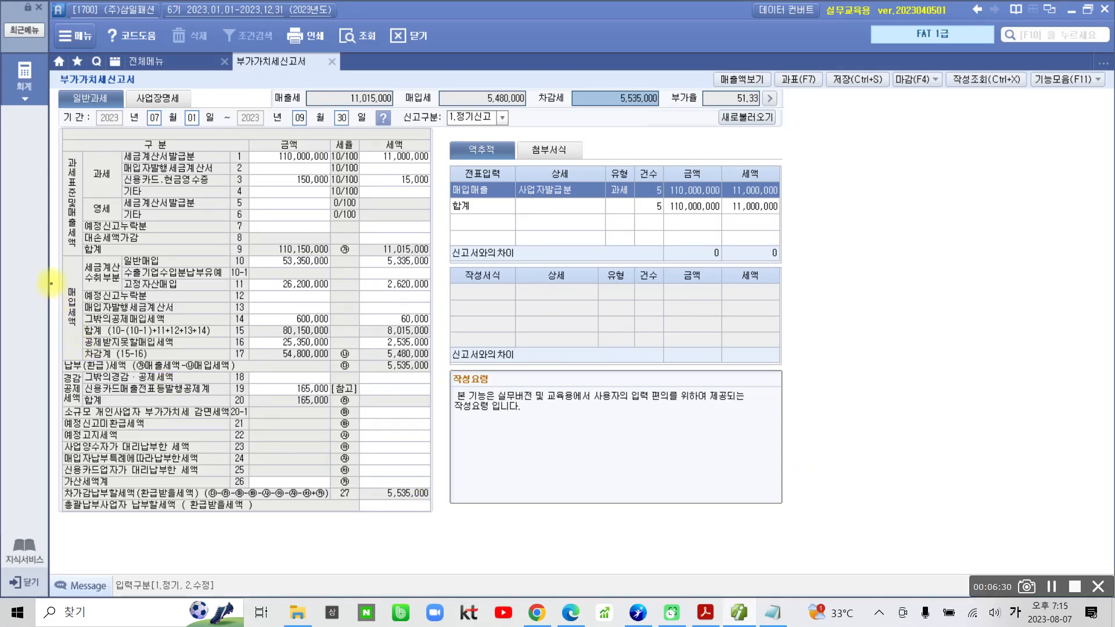
Examine row 16 공제받지못할매입세액 in the 매입세액 section and show the breakdown of its tax amount.
mouse_move(60, 253)
mouse_down()
mouse_move(93, 322)
mouse_move(296, 375)
mouse_move(447, 375)
mouse_move(438, 362)
mouse_up()
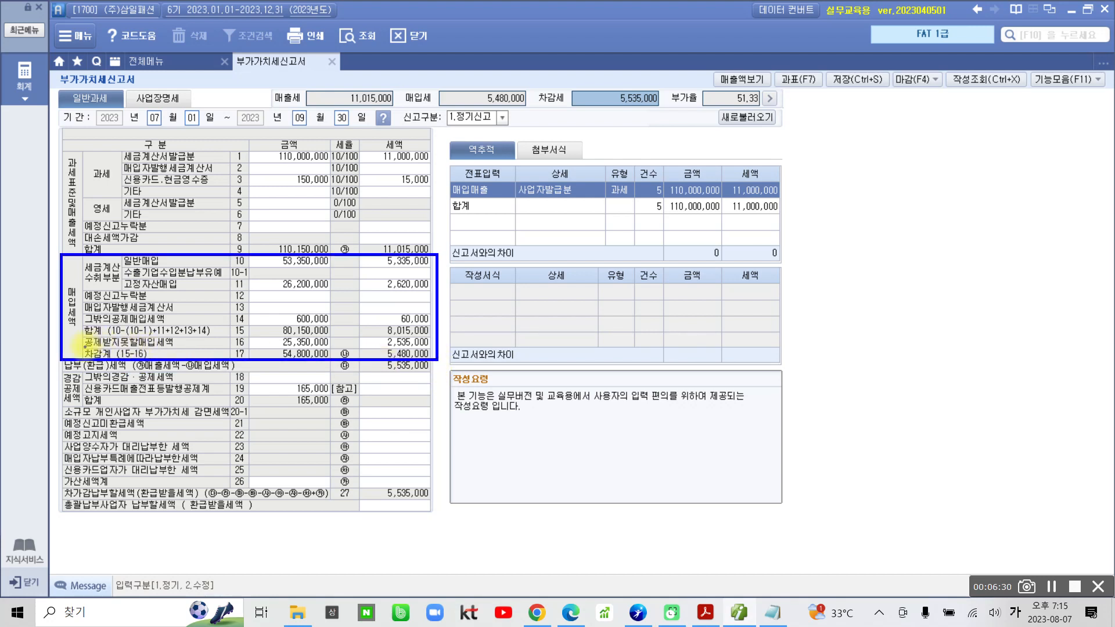
drag(83, 348, 339, 349)
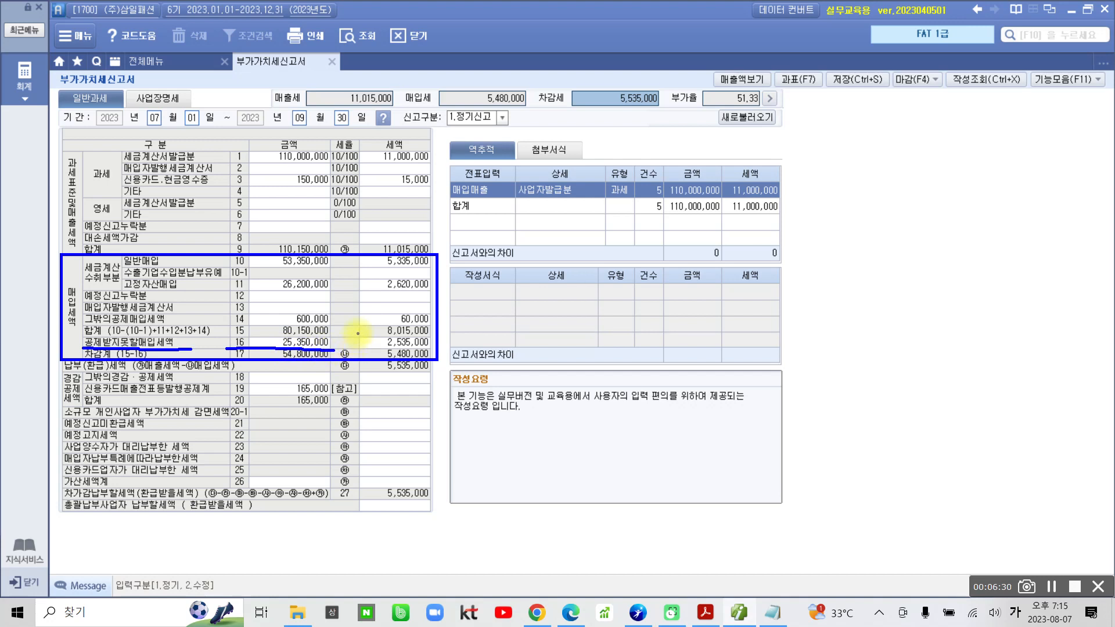
drag(358, 334, 436, 352)
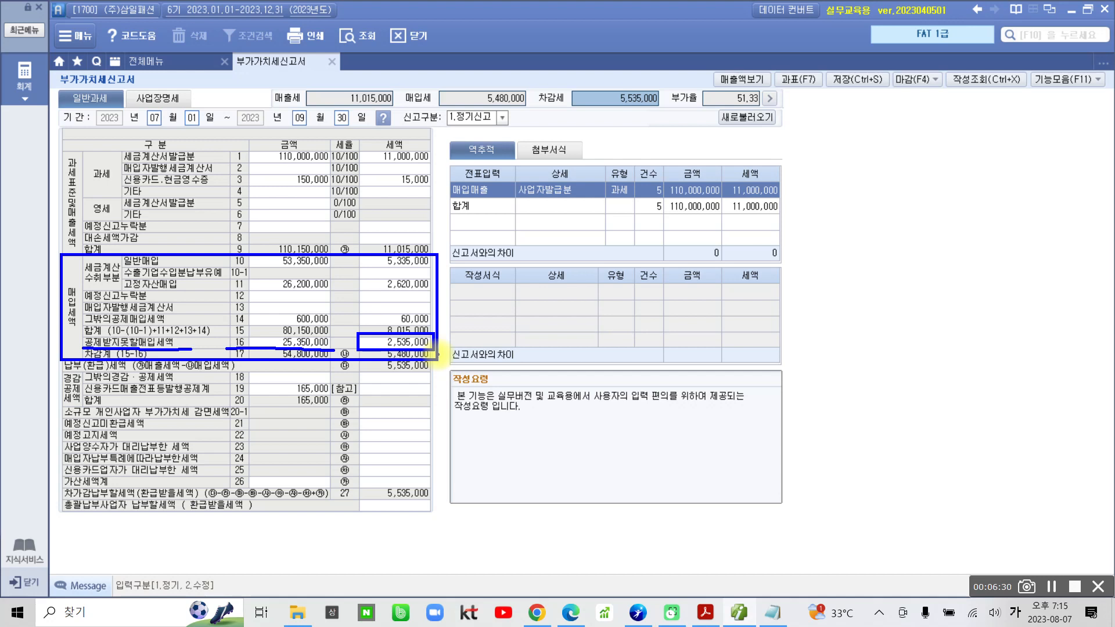
key(Escape)
click(404, 342)
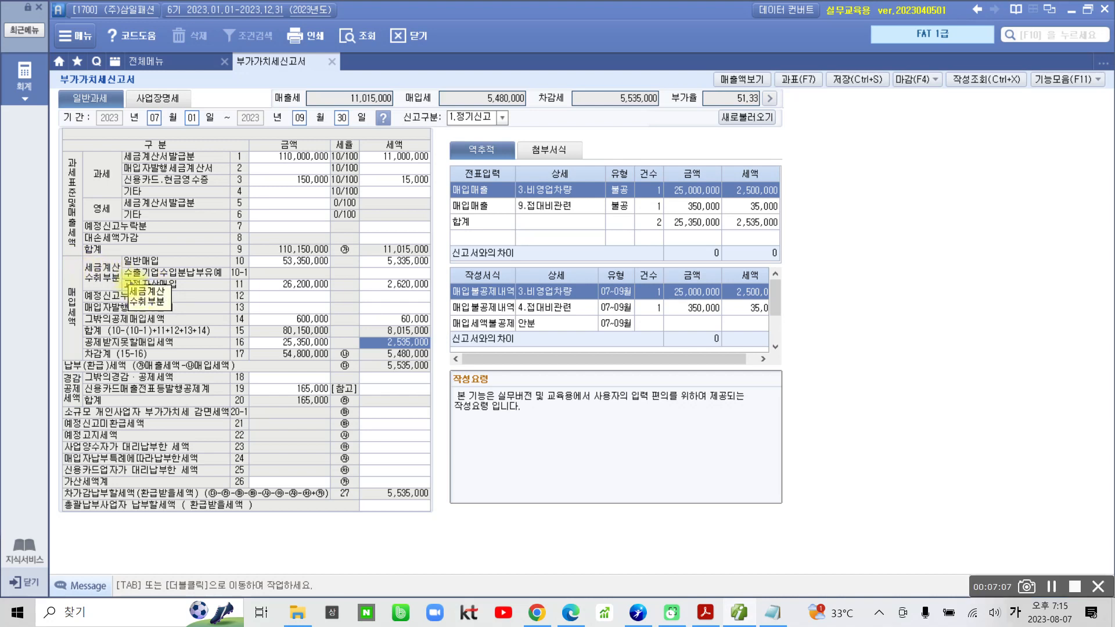
Examine row 11 고정자산매입 under 세금계산서 수취부분, show its breakdown and select its tax amount.
drag(123, 278, 203, 290)
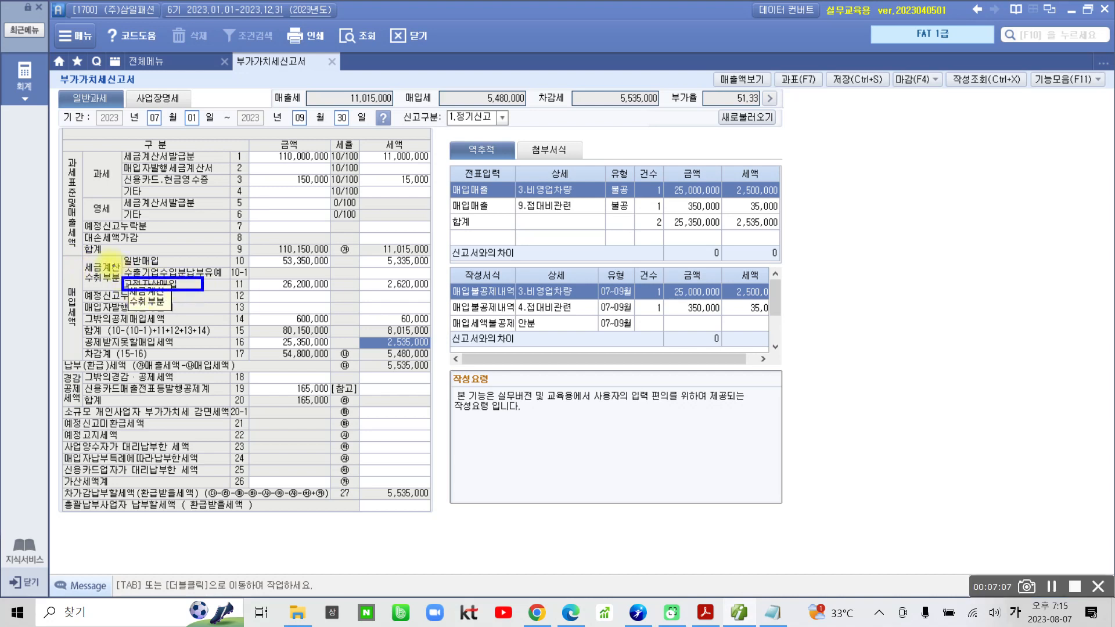
drag(81, 259, 125, 283)
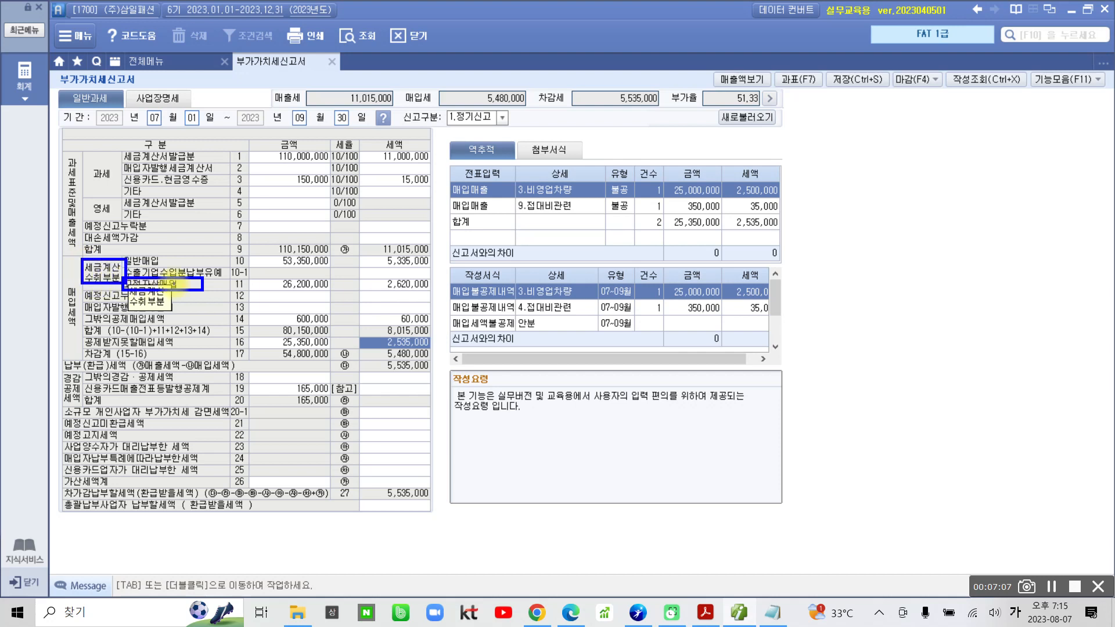
key(Escape)
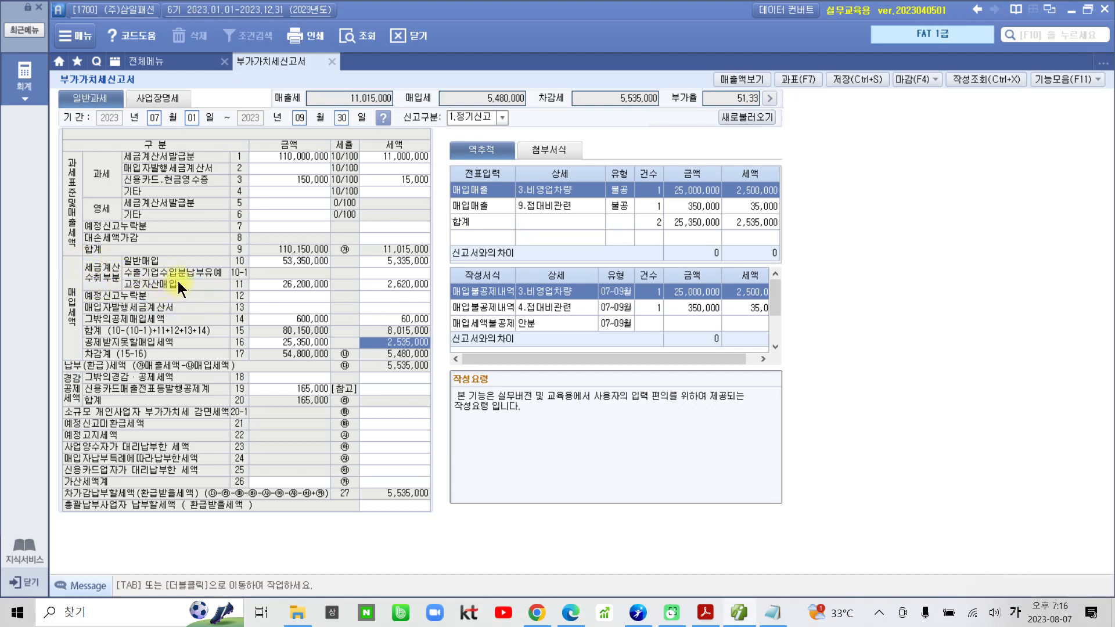
click(279, 284)
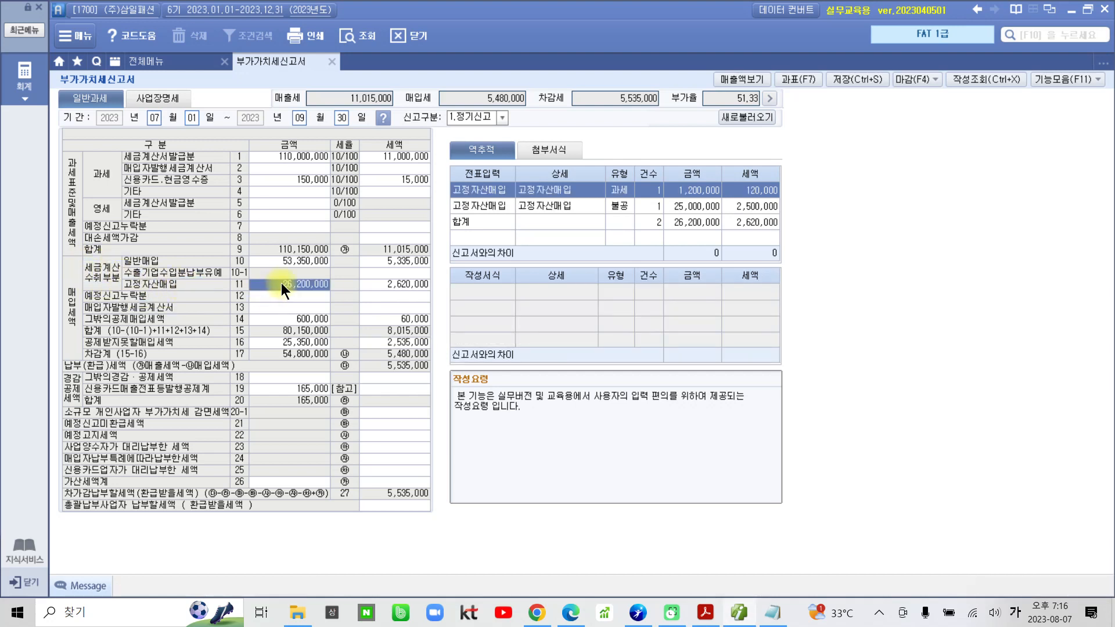
click(393, 284)
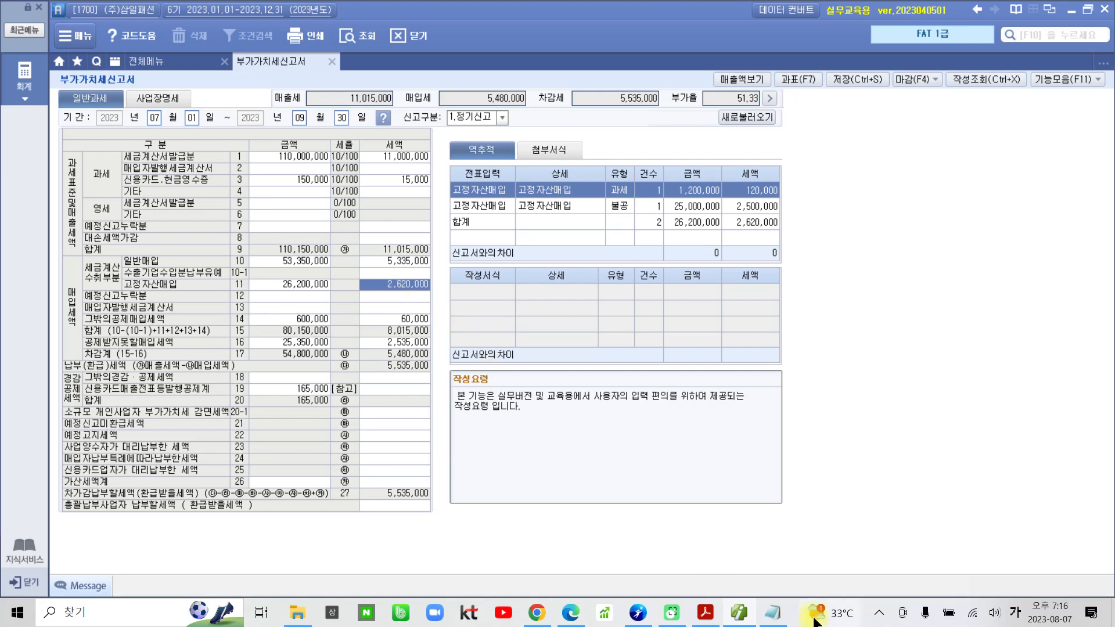
Select the 매출세 summary figure of the July–September VAT return.
mouse_move(695, 622)
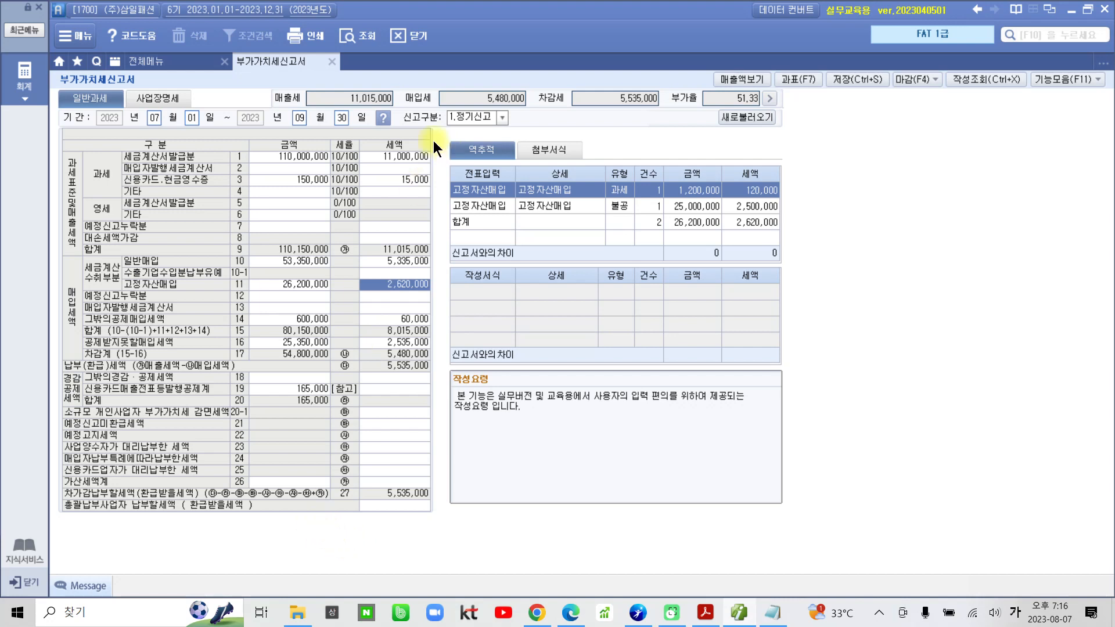
click(350, 99)
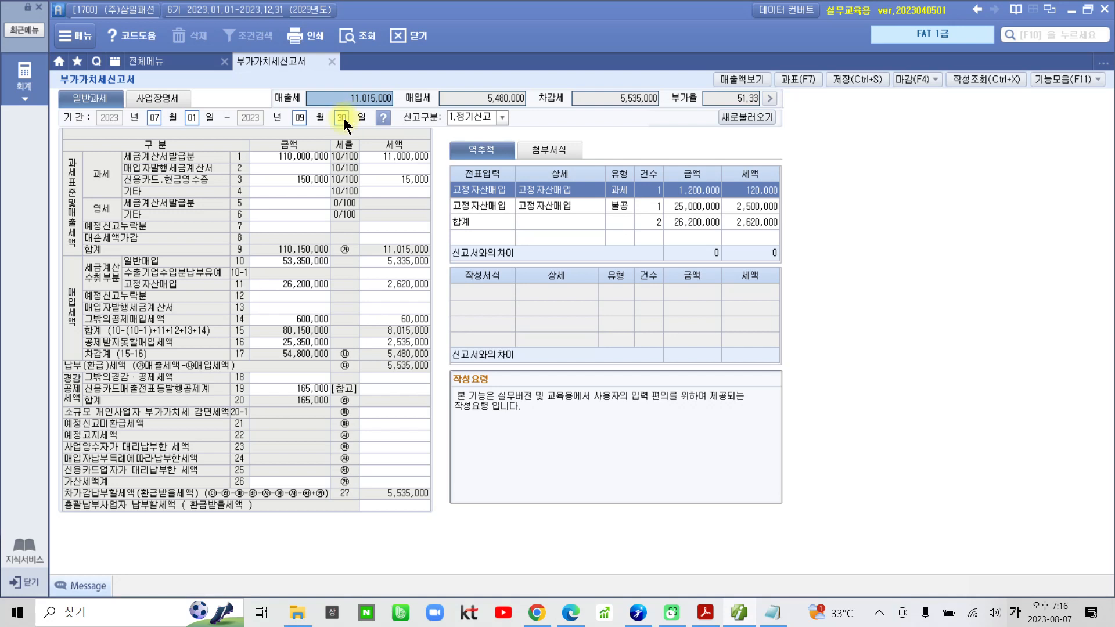
mouse_move(362, 142)
mouse_down()
mouse_move(297, 158)
mouse_move(375, 110)
mouse_move(348, 174)
mouse_up()
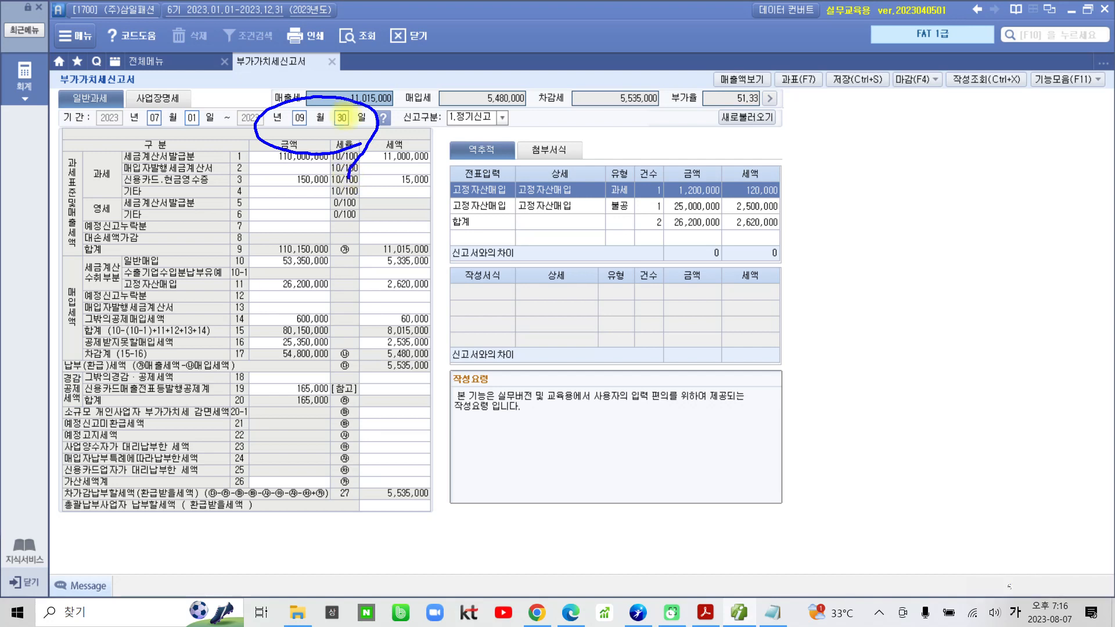
key(Escape)
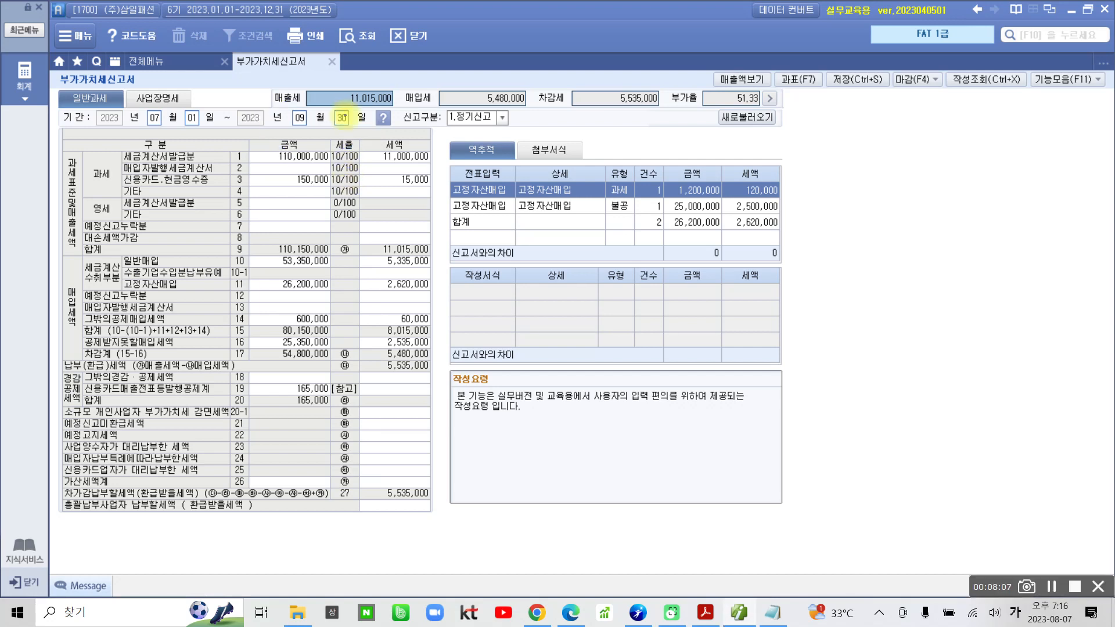
mouse_move(259, 94)
mouse_down()
mouse_move(271, 113)
mouse_move(400, 113)
mouse_move(357, 73)
mouse_move(261, 84)
mouse_up()
mouse_move(348, 129)
mouse_down()
mouse_move(428, 303)
mouse_move(463, 327)
mouse_up()
drag(495, 280, 495, 316)
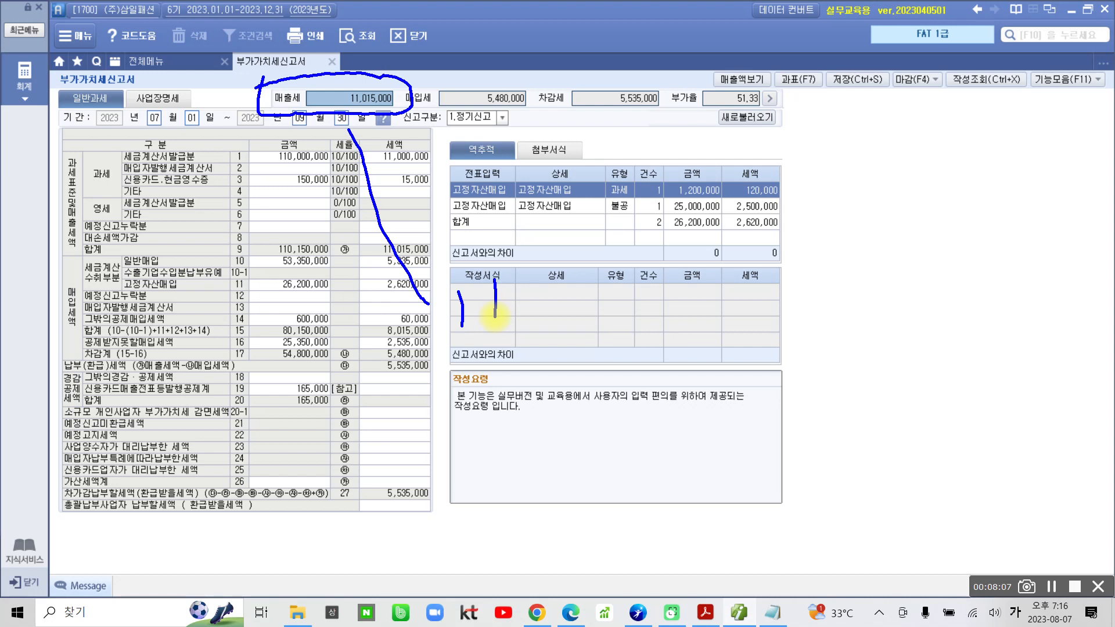
mouse_move(491, 319)
mouse_down()
mouse_move(474, 322)
mouse_move(488, 307)
mouse_up()
drag(449, 346, 505, 333)
mouse_move(480, 335)
mouse_down()
mouse_move(475, 370)
mouse_move(511, 352)
mouse_up()
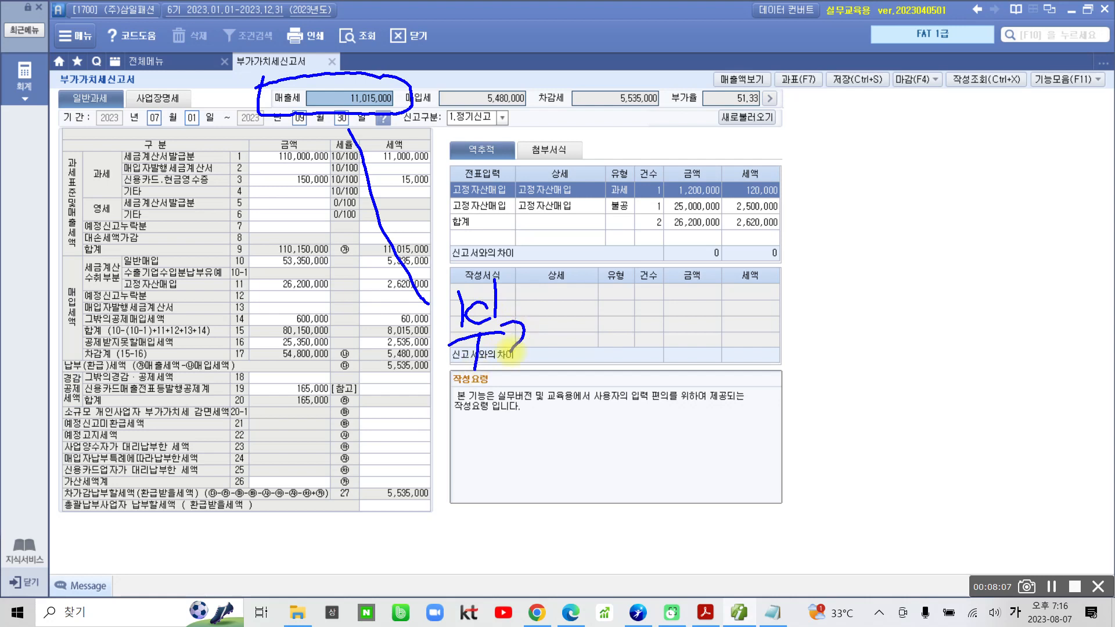
mouse_move(537, 301)
mouse_down()
mouse_move(530, 372)
mouse_move(549, 343)
mouse_move(542, 367)
mouse_up()
drag(578, 334, 588, 375)
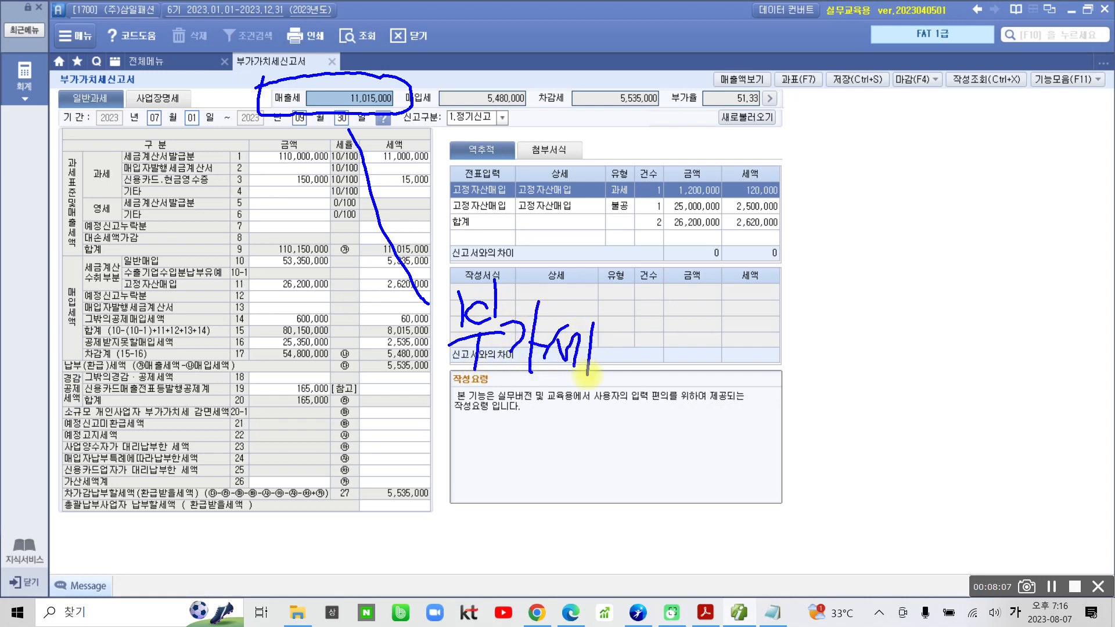
drag(620, 342, 641, 380)
drag(658, 334, 657, 389)
mouse_move(685, 338)
mouse_down()
mouse_move(668, 372)
mouse_move(694, 355)
mouse_up()
drag(656, 372, 716, 369)
drag(686, 375, 686, 404)
drag(706, 348, 733, 367)
mouse_move(691, 372)
mouse_down()
mouse_move(757, 366)
mouse_move(705, 406)
mouse_move(743, 408)
mouse_up()
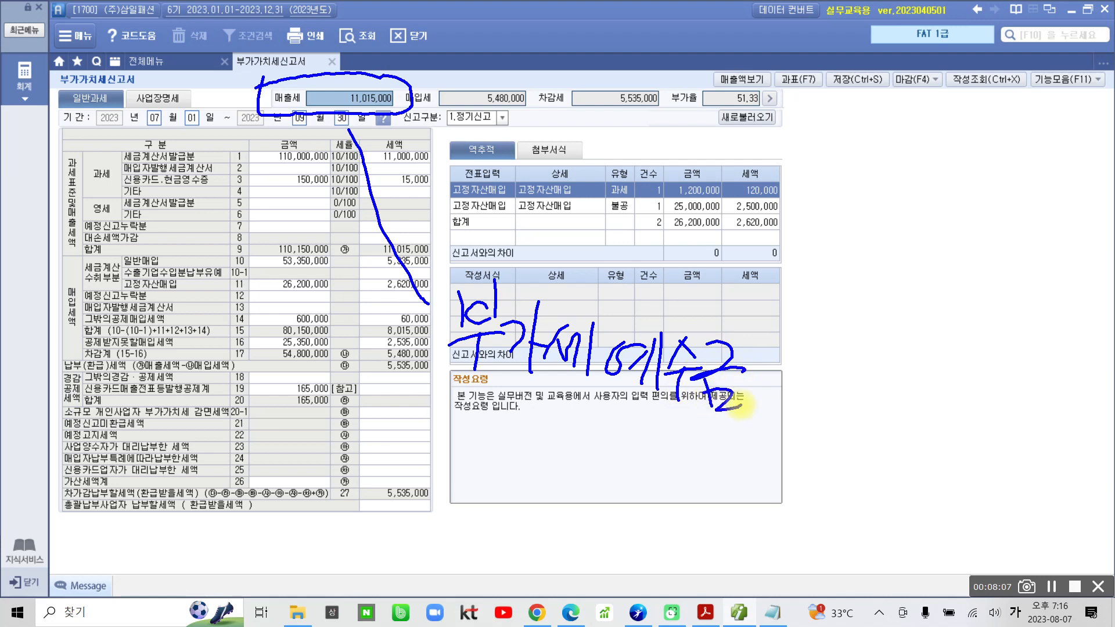
mouse_move(441, 76)
mouse_down()
mouse_move(497, 121)
mouse_move(543, 87)
mouse_move(456, 72)
mouse_up()
mouse_move(478, 138)
mouse_down()
mouse_move(551, 245)
mouse_move(615, 269)
mouse_up()
mouse_move(589, 282)
mouse_down()
mouse_move(657, 273)
mouse_move(667, 291)
mouse_move(718, 285)
mouse_move(719, 308)
mouse_move(724, 297)
mouse_up()
drag(734, 267, 726, 323)
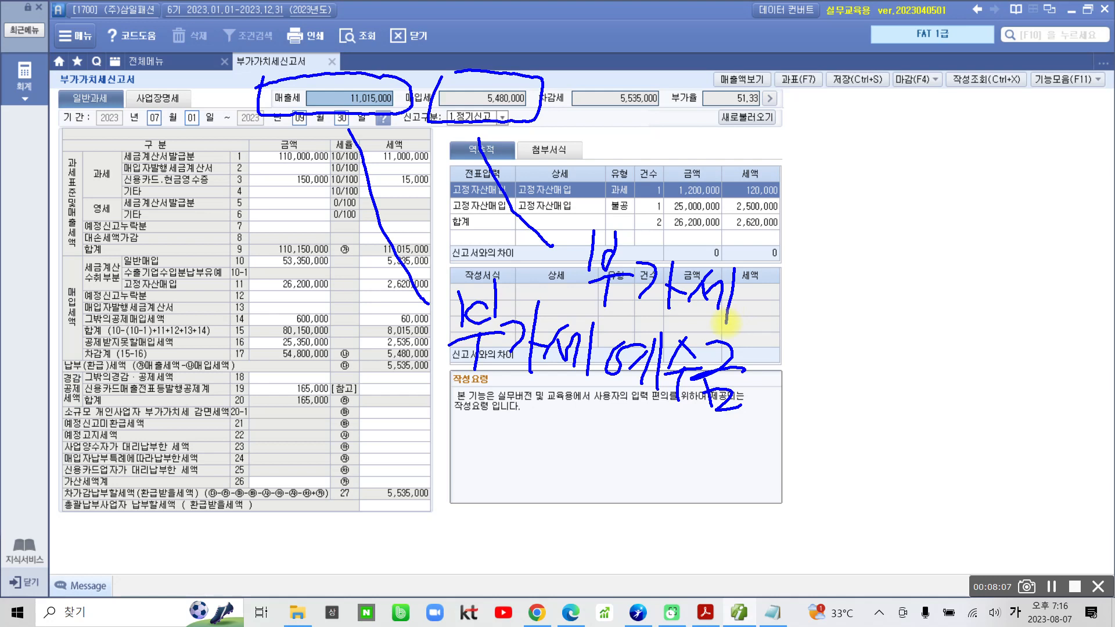
mouse_move(781, 280)
mouse_down()
mouse_move(802, 342)
mouse_move(825, 299)
mouse_move(831, 334)
mouse_move(871, 302)
mouse_move(862, 346)
mouse_move(884, 342)
mouse_up()
drag(865, 346, 884, 347)
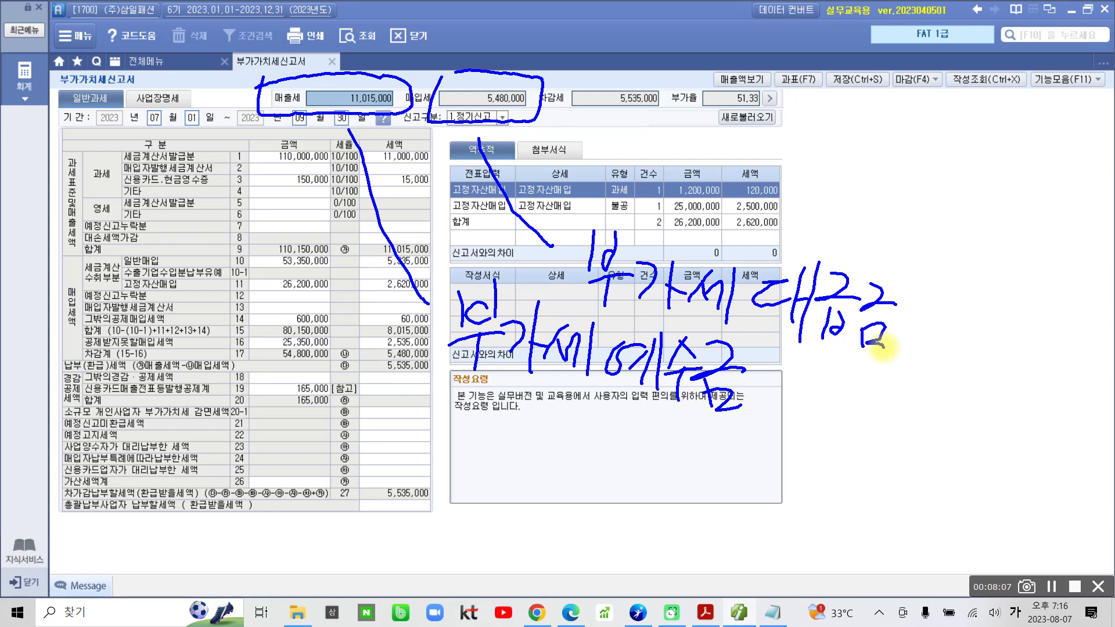
mouse_move(560, 77)
mouse_down()
mouse_move(561, 121)
mouse_move(668, 132)
mouse_move(668, 78)
mouse_move(581, 77)
mouse_up()
mouse_move(611, 132)
mouse_down()
mouse_move(733, 198)
mouse_move(793, 180)
mouse_move(814, 238)
mouse_move(874, 197)
mouse_move(836, 230)
mouse_move(883, 213)
mouse_move(905, 223)
mouse_move(915, 249)
mouse_move(976, 215)
mouse_move(944, 243)
mouse_move(955, 258)
mouse_up()
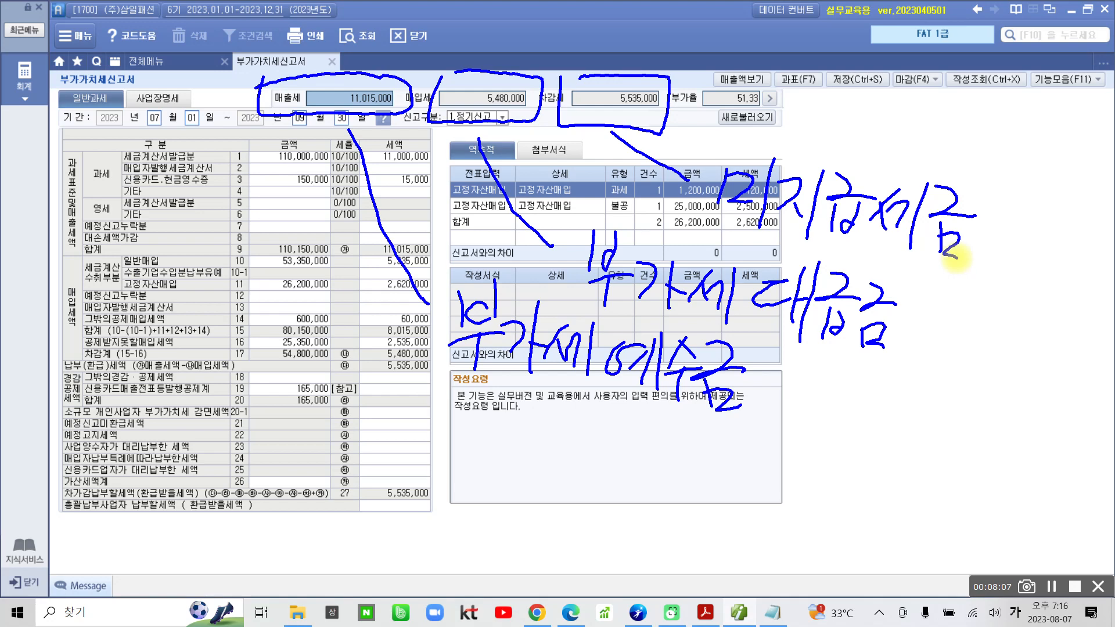
mouse_move(443, 291)
mouse_down()
mouse_move(460, 399)
mouse_move(784, 456)
mouse_up()
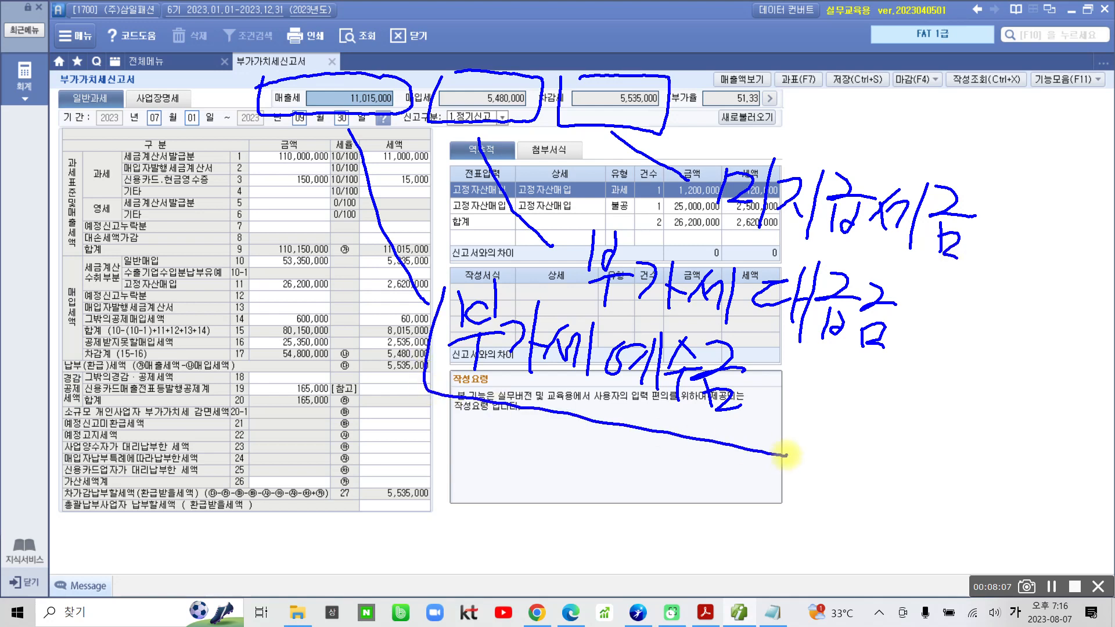
drag(467, 302, 776, 448)
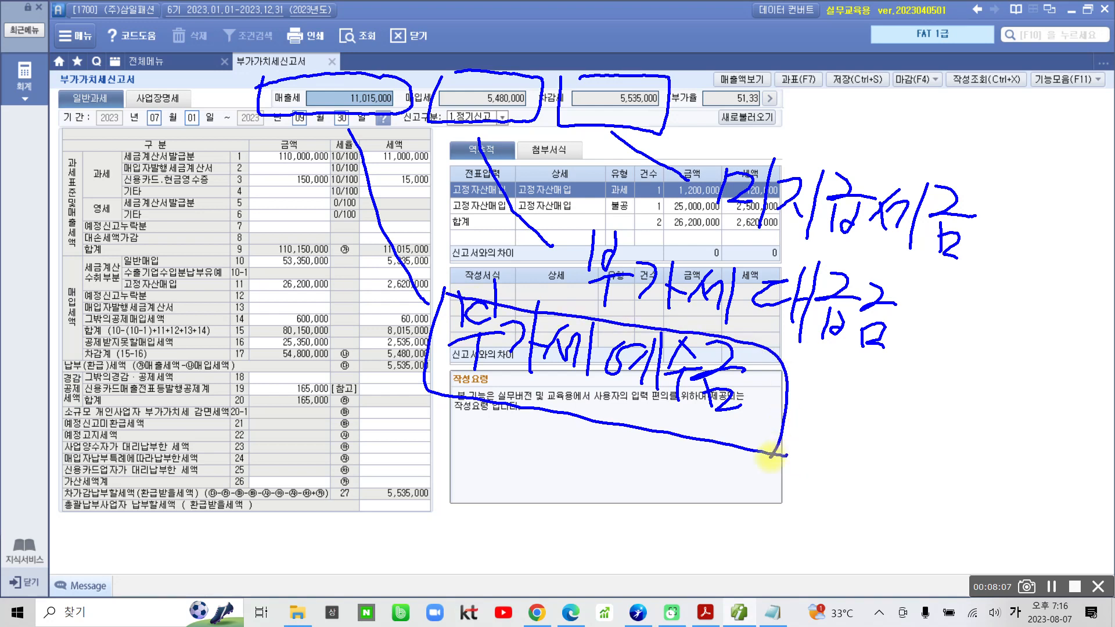
drag(378, 117, 393, 125)
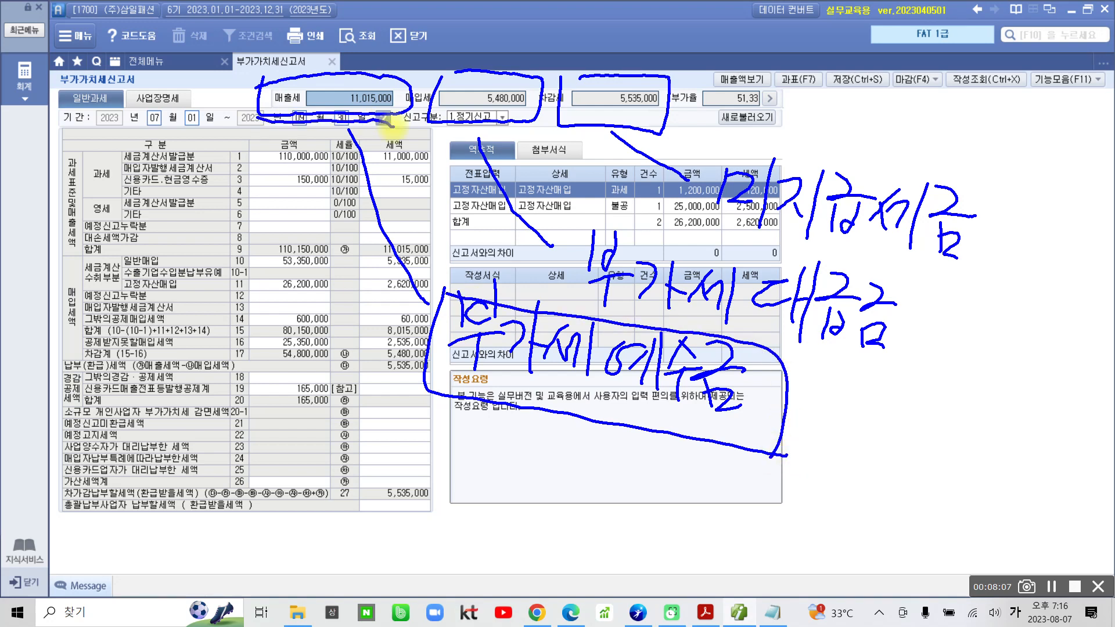
mouse_move(568, 225)
mouse_down()
mouse_move(904, 378)
mouse_move(926, 380)
mouse_move(933, 367)
mouse_move(924, 386)
mouse_up()
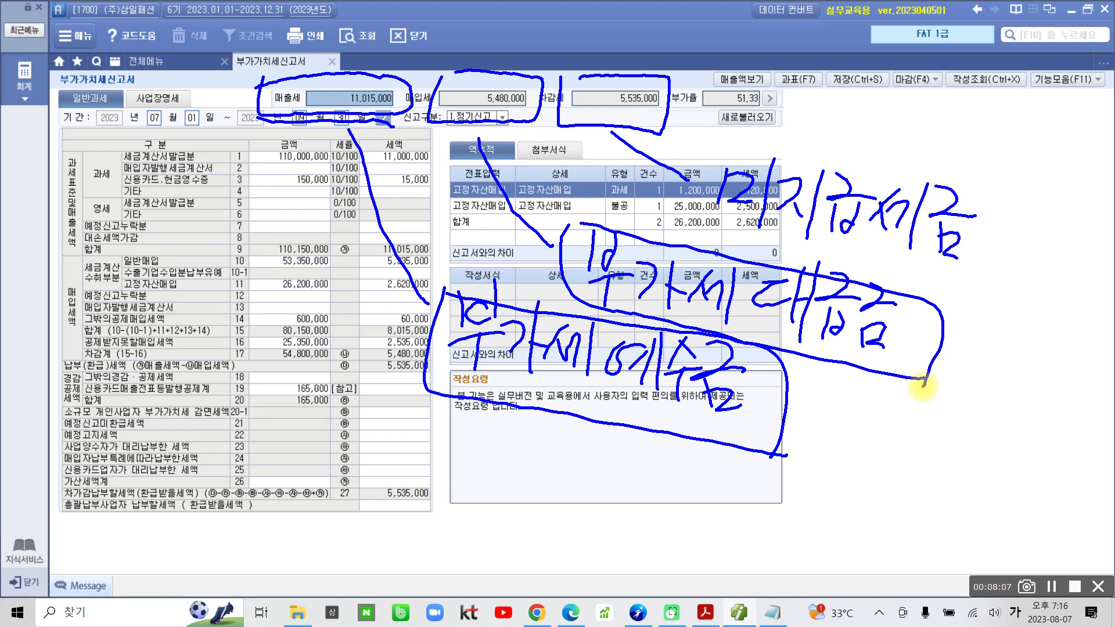
drag(340, 295, 369, 320)
mouse_move(319, 331)
mouse_down()
mouse_move(367, 326)
mouse_move(327, 356)
mouse_up()
drag(346, 340, 367, 360)
mouse_move(381, 300)
mouse_down()
mouse_move(365, 377)
mouse_move(396, 349)
mouse_up()
mouse_move(384, 284)
mouse_down()
mouse_move(403, 345)
mouse_move(346, 414)
mouse_up()
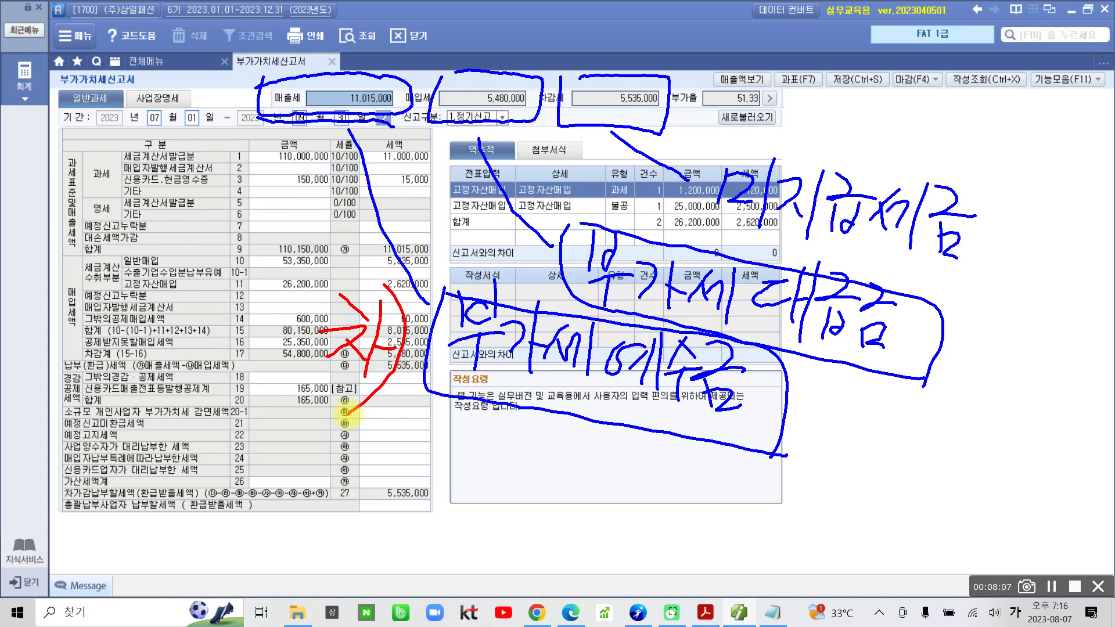
mouse_move(492, 239)
mouse_down()
mouse_move(533, 241)
mouse_move(514, 273)
mouse_move(532, 271)
mouse_up()
drag(541, 229, 530, 276)
drag(532, 268, 556, 261)
drag(558, 233, 525, 291)
mouse_move(559, 209)
mouse_down()
mouse_move(555, 267)
mouse_move(536, 308)
mouse_up()
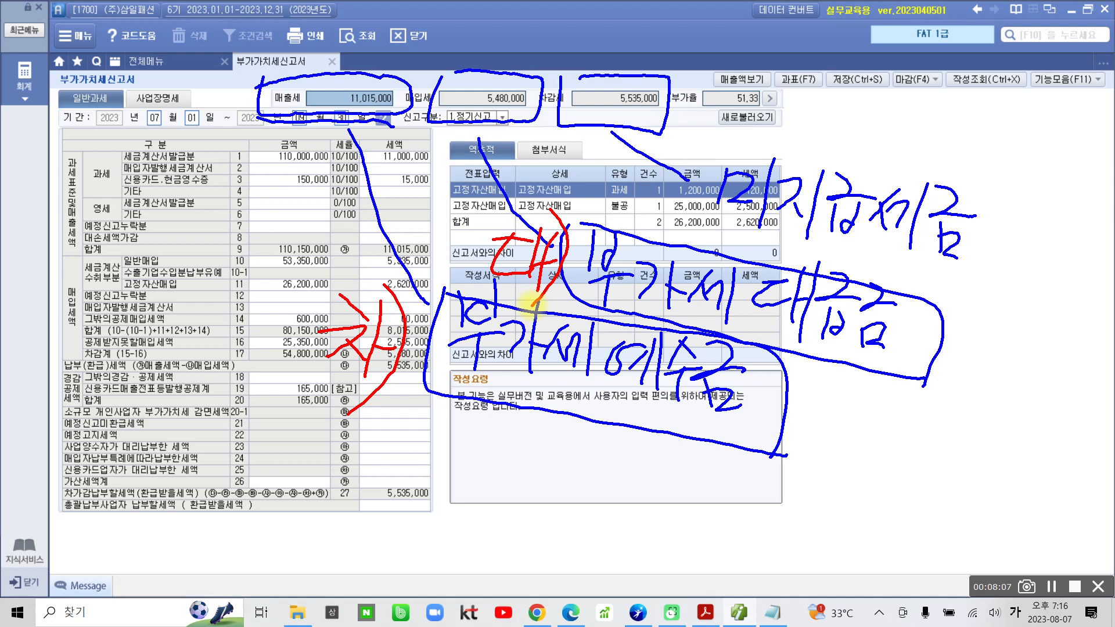
drag(615, 160, 650, 158)
mouse_move(625, 161)
mouse_down()
mouse_move(614, 184)
mouse_move(641, 184)
mouse_up()
mouse_move(652, 147)
mouse_down()
mouse_move(638, 199)
mouse_move(665, 177)
mouse_move(632, 235)
mouse_up()
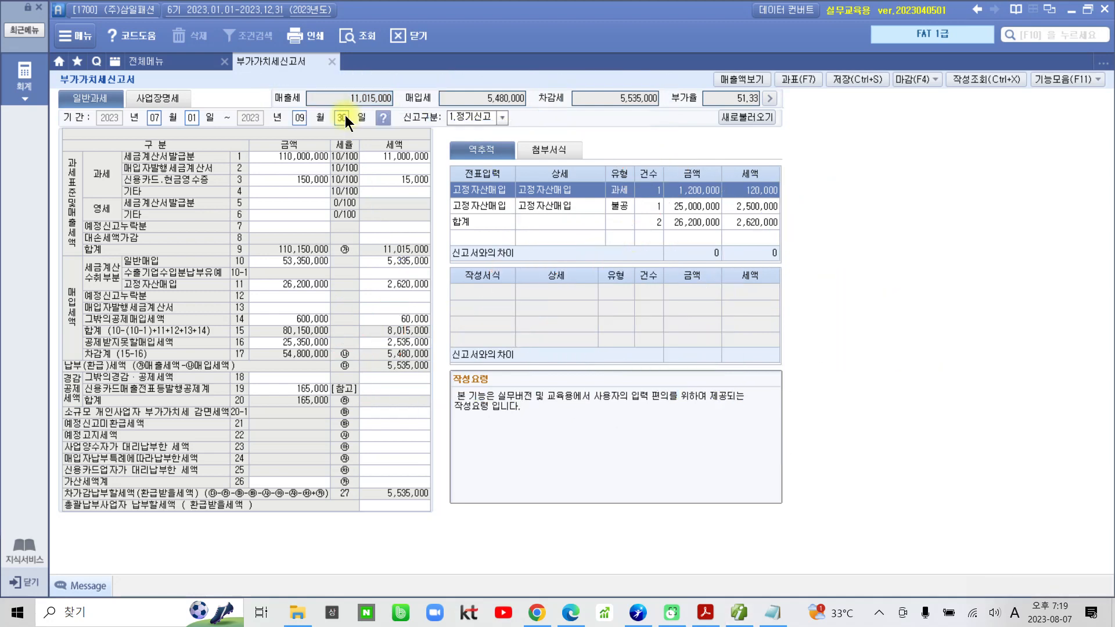
Switch to the exercise PDF and highlight the date "[9월 30일]" in question 1 of 수행 2.
click(705, 613)
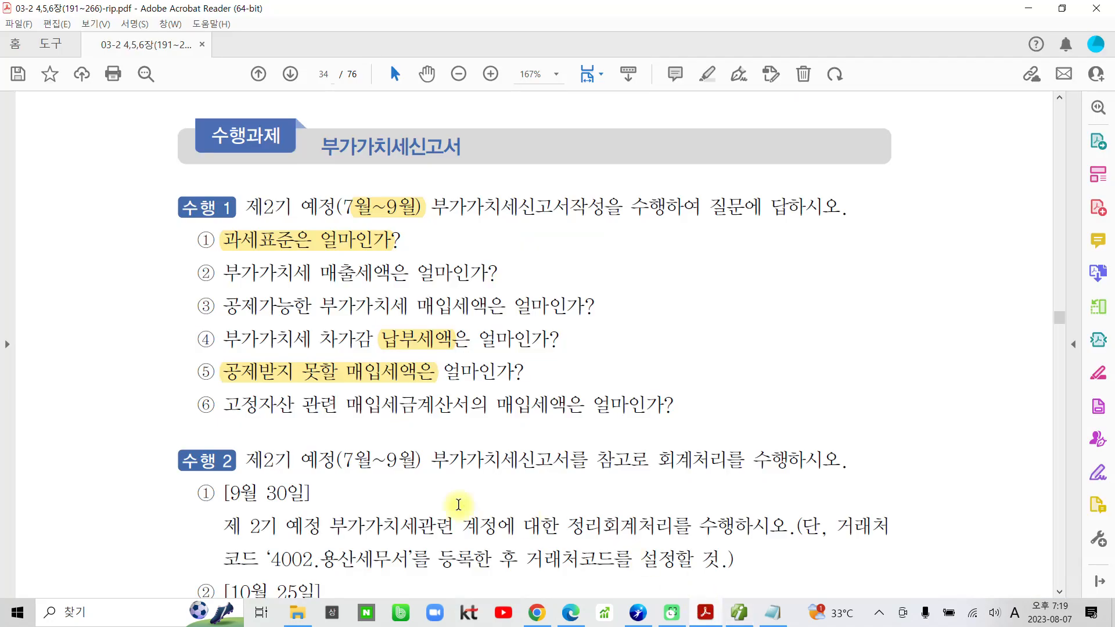
scroll(323, 445, down, 2)
drag(225, 409, 305, 412)
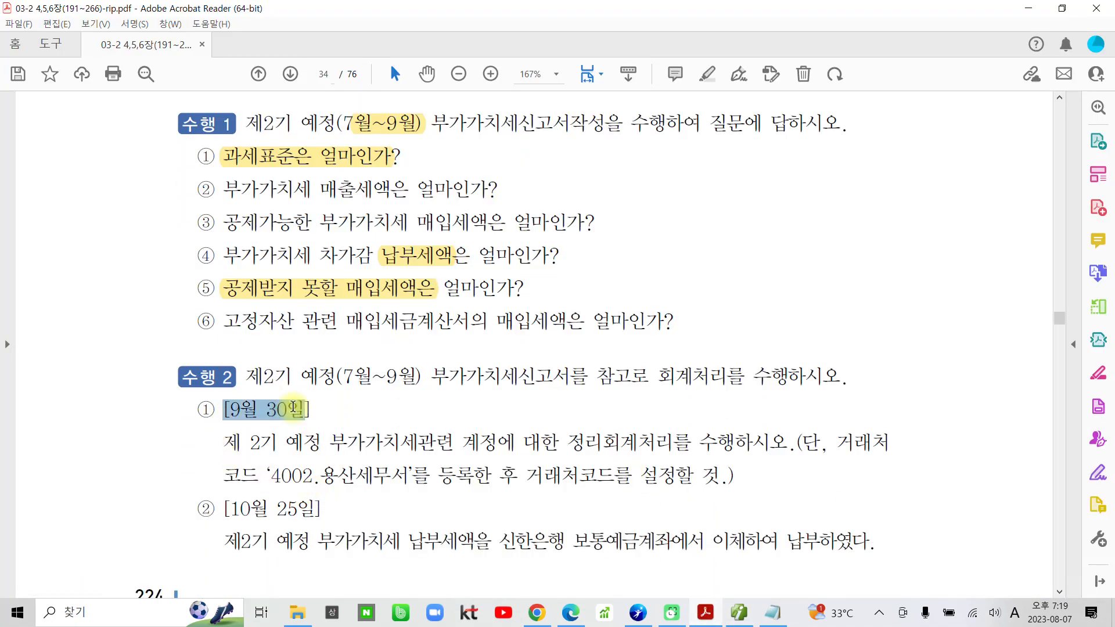
click(312, 352)
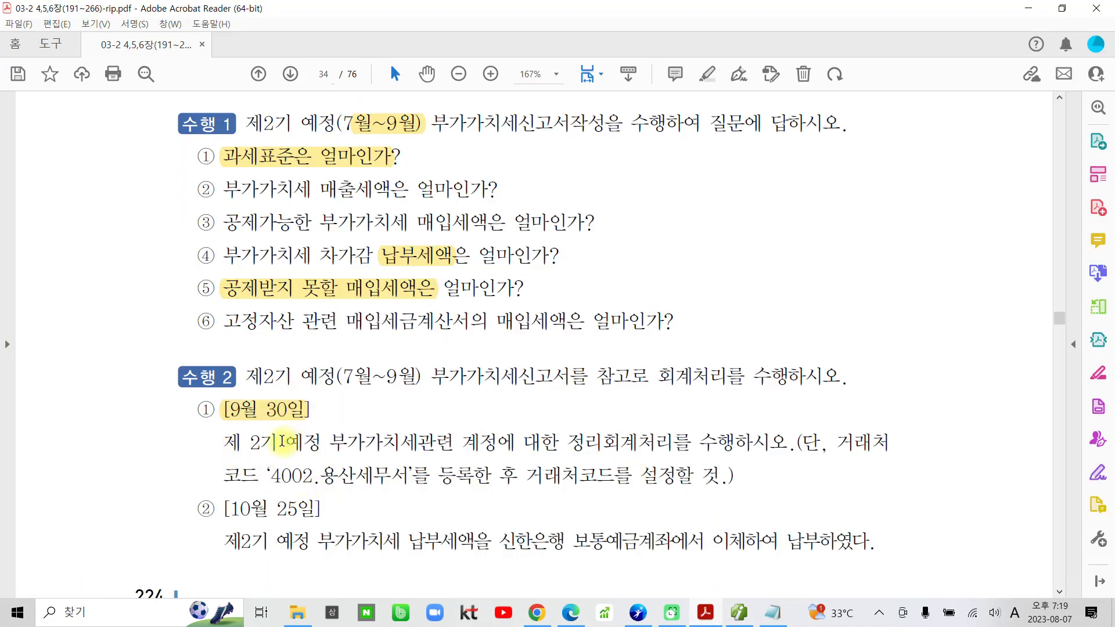
Highlight "정리회계처리를 수행하시오" and "'4002.용산세무서'" in question 1 of 수행 2.
scroll(300, 449, down, 1)
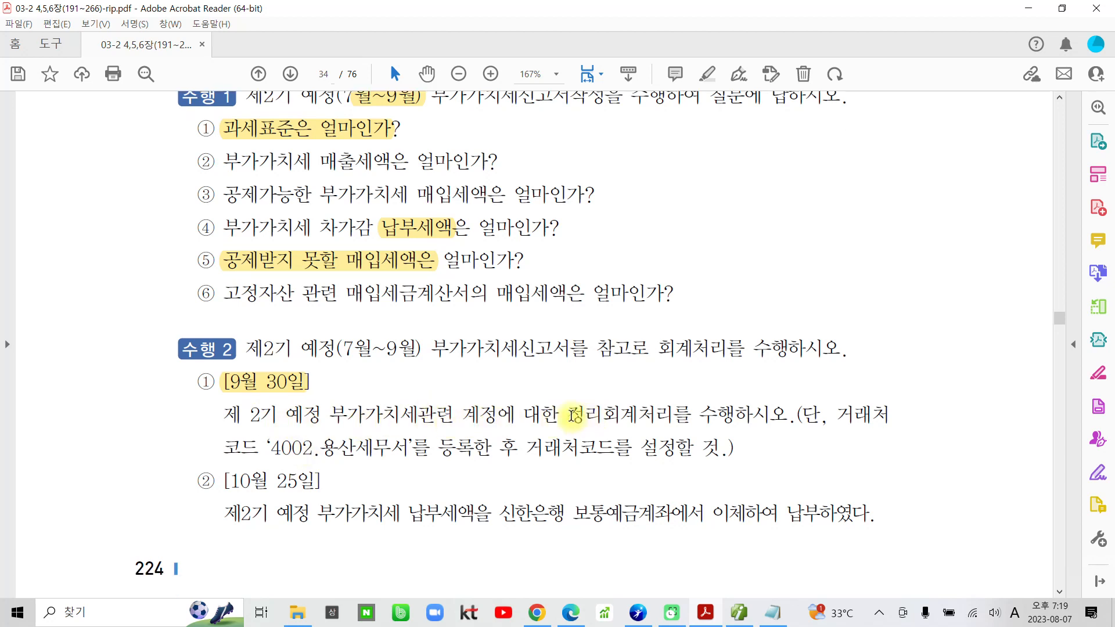
drag(568, 416, 787, 416)
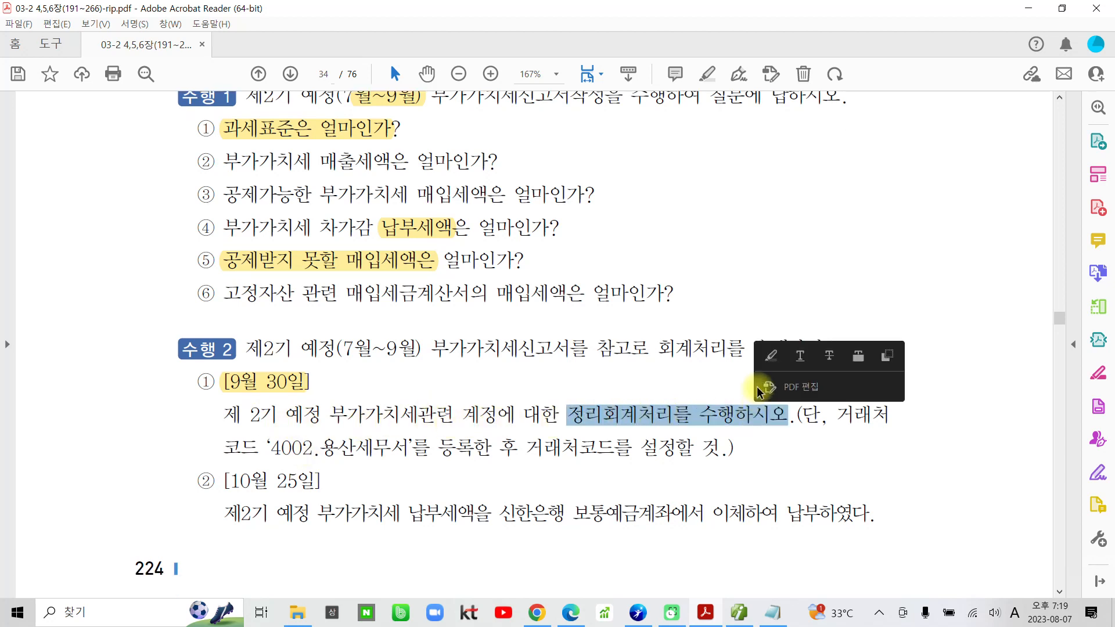
click(789, 386)
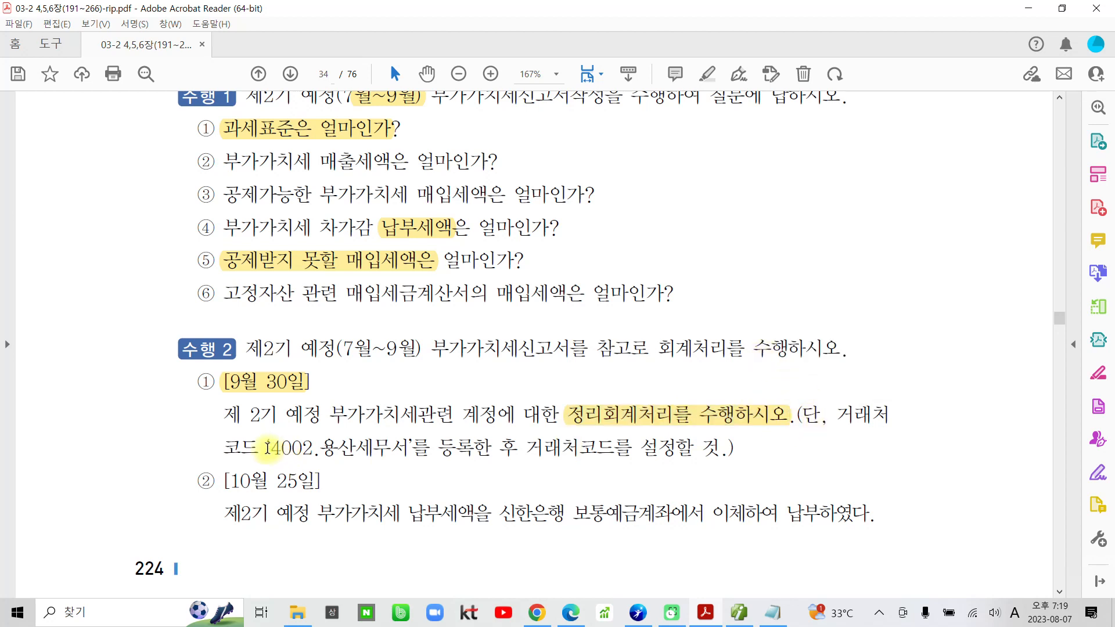
drag(264, 448, 409, 448)
click(419, 388)
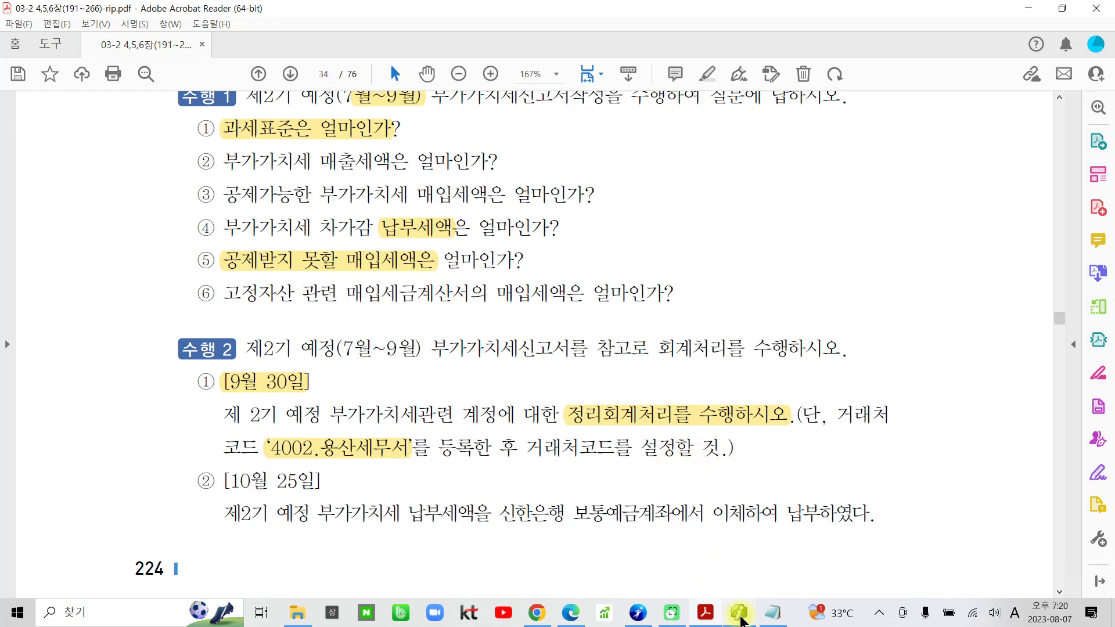
Return to Smart A and open the 거래처등록 screen.
click(741, 620)
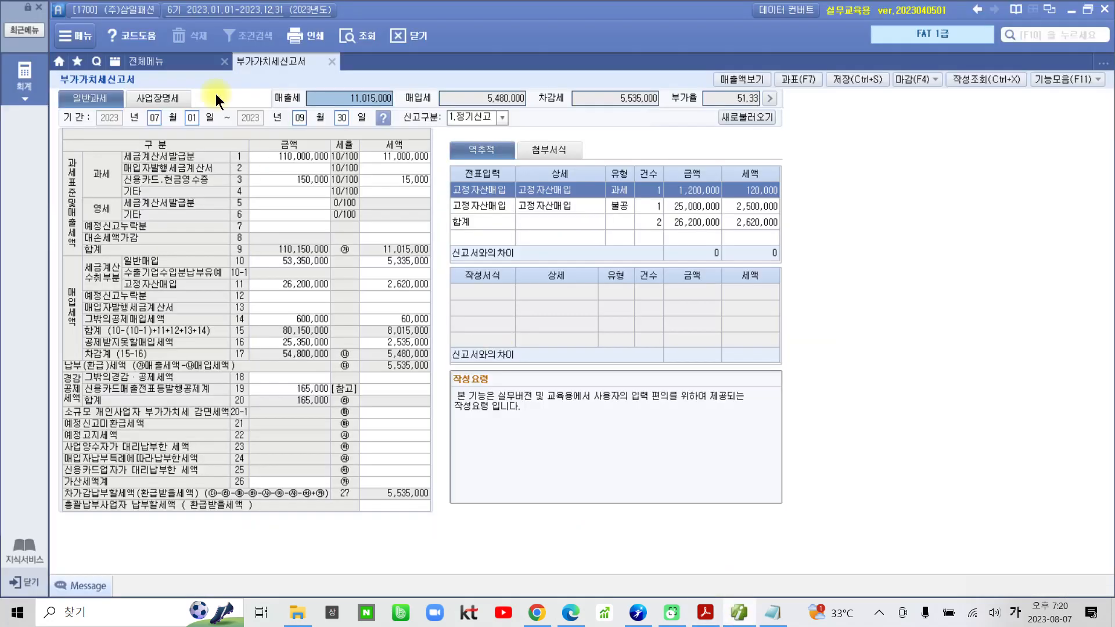
click(180, 63)
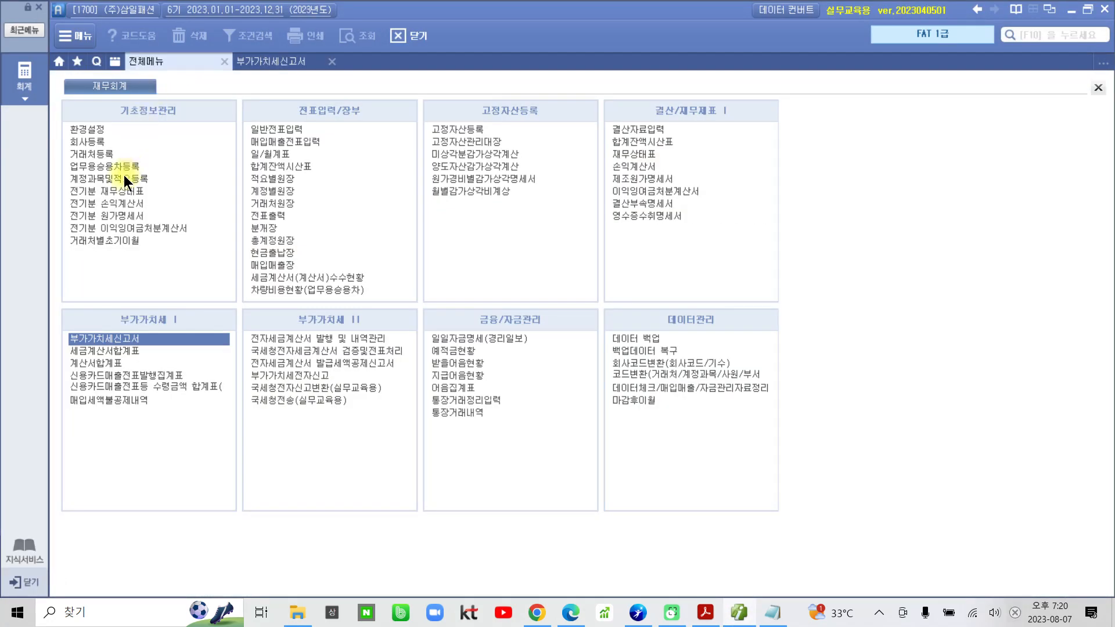
click(107, 155)
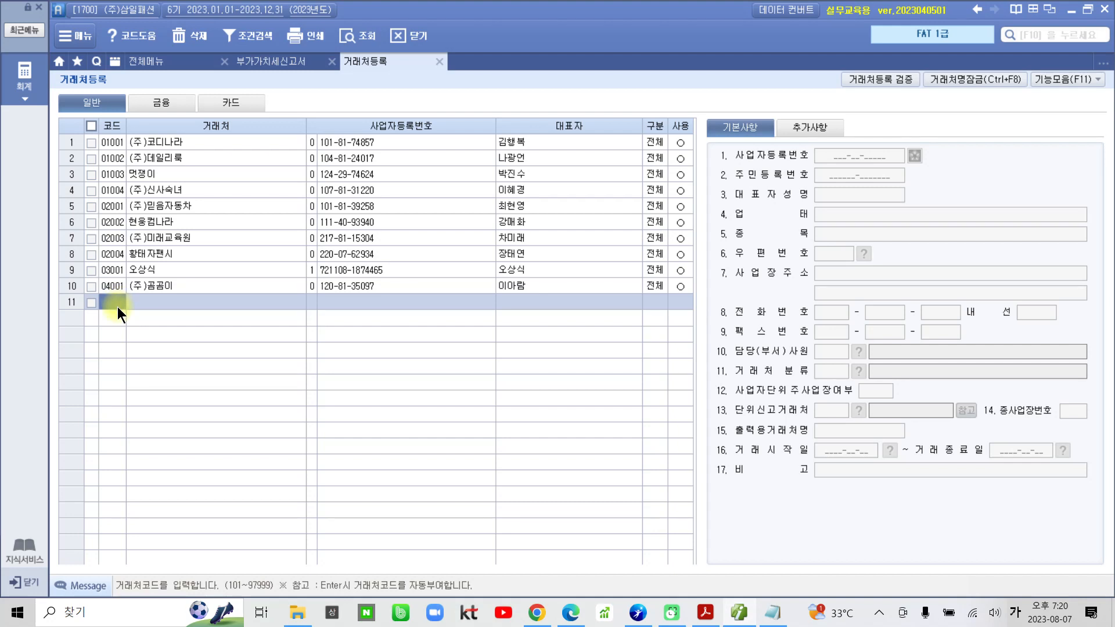
Register a new general business partner with code 4002 and name 용산세무서, choosing 0. 사업자등록번호 as its number type.
key(BackSpace)
text(4002)
key(Return)
text(용산세무)
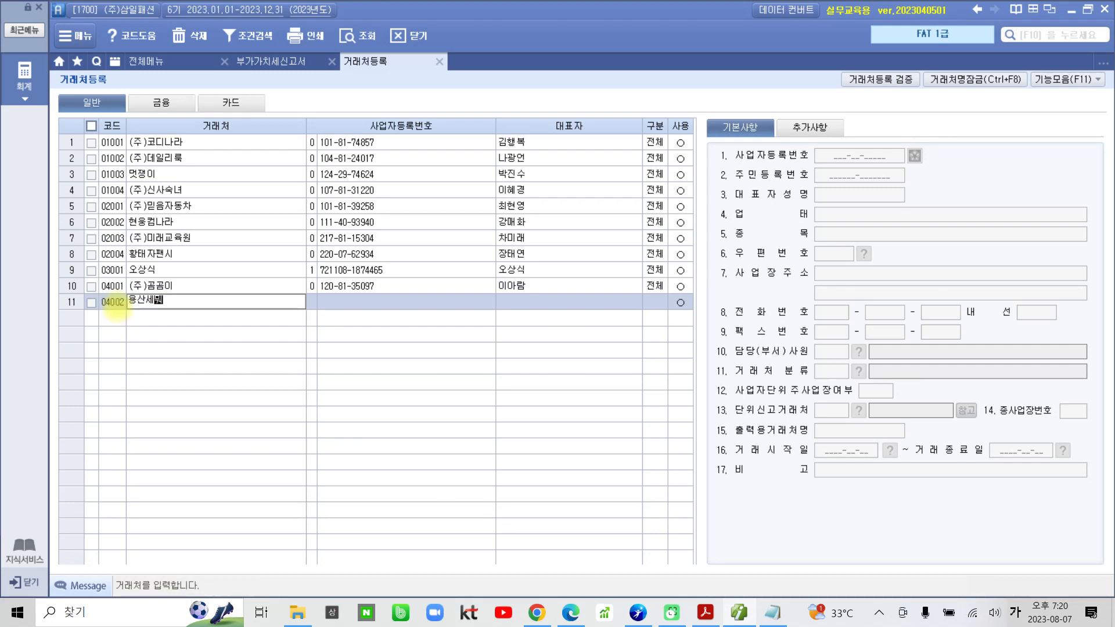
text(서)
key(Return)
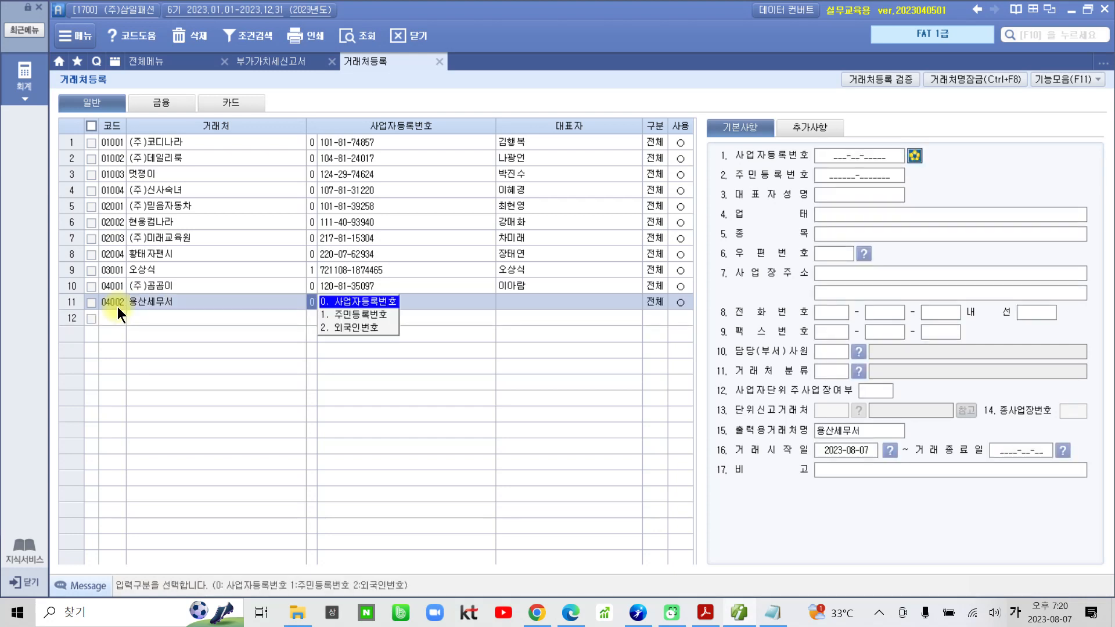
key(Return)
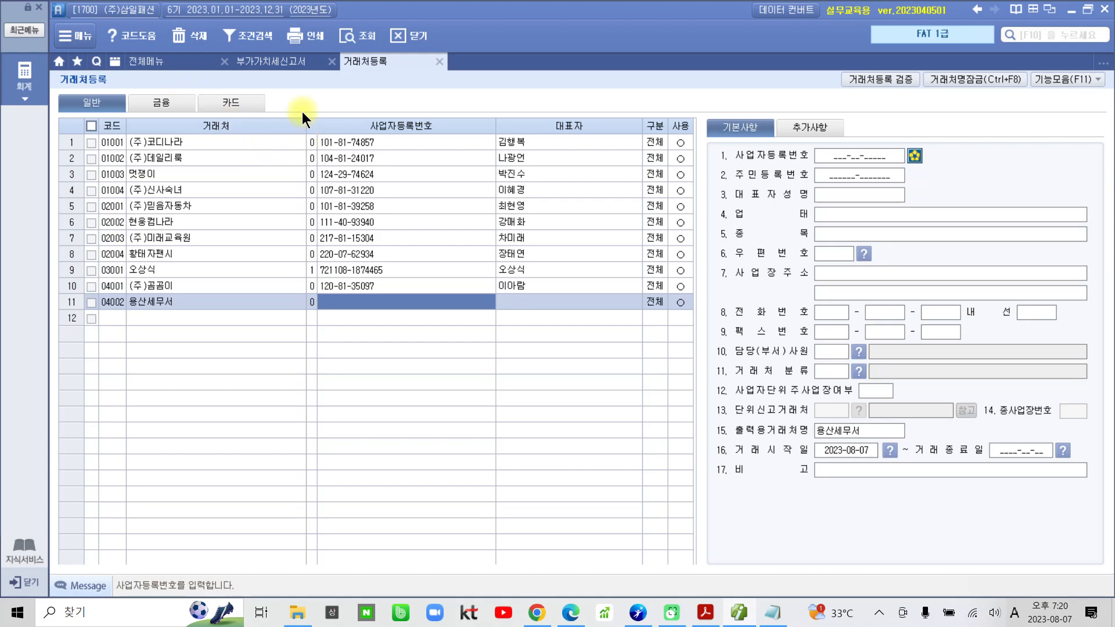
Check the 매출세 amount in the 부가가치세신고서.
click(284, 62)
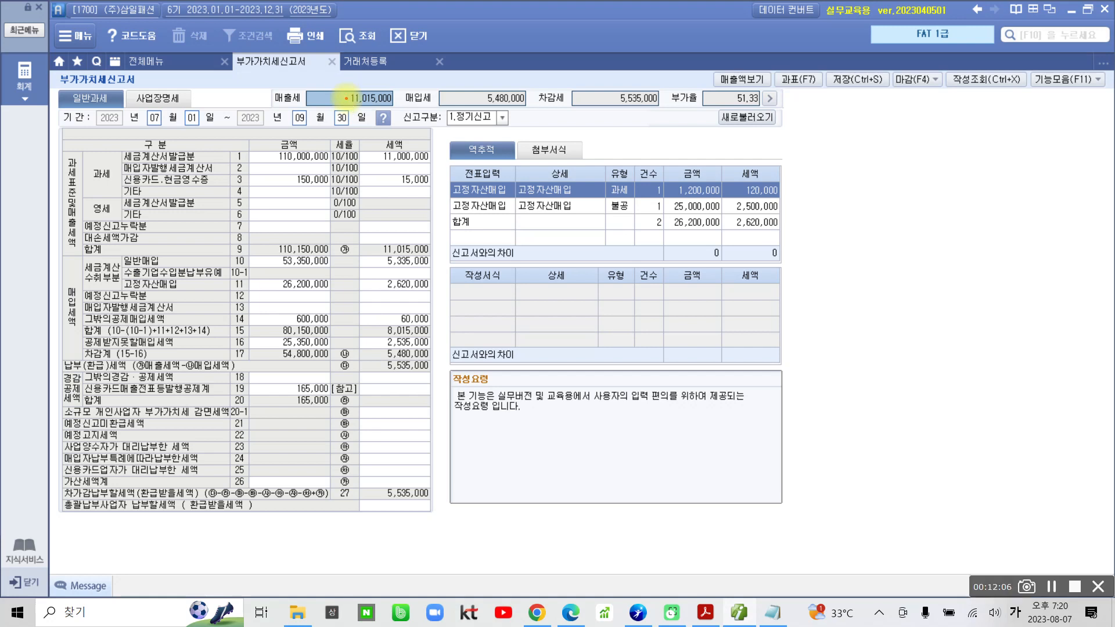
drag(365, 121, 364, 158)
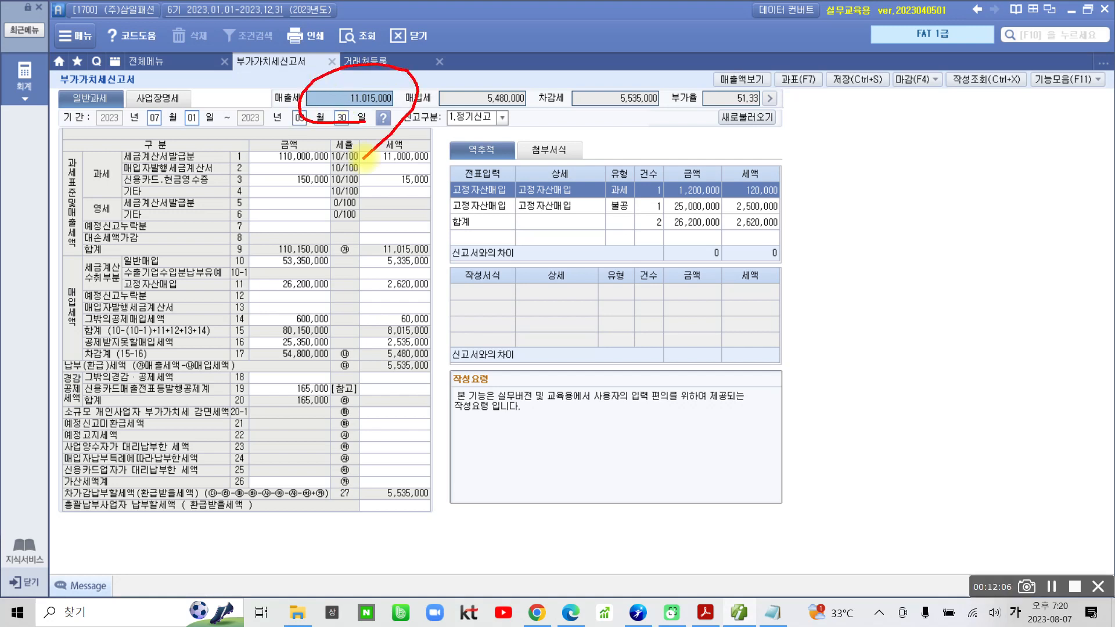
key(Escape)
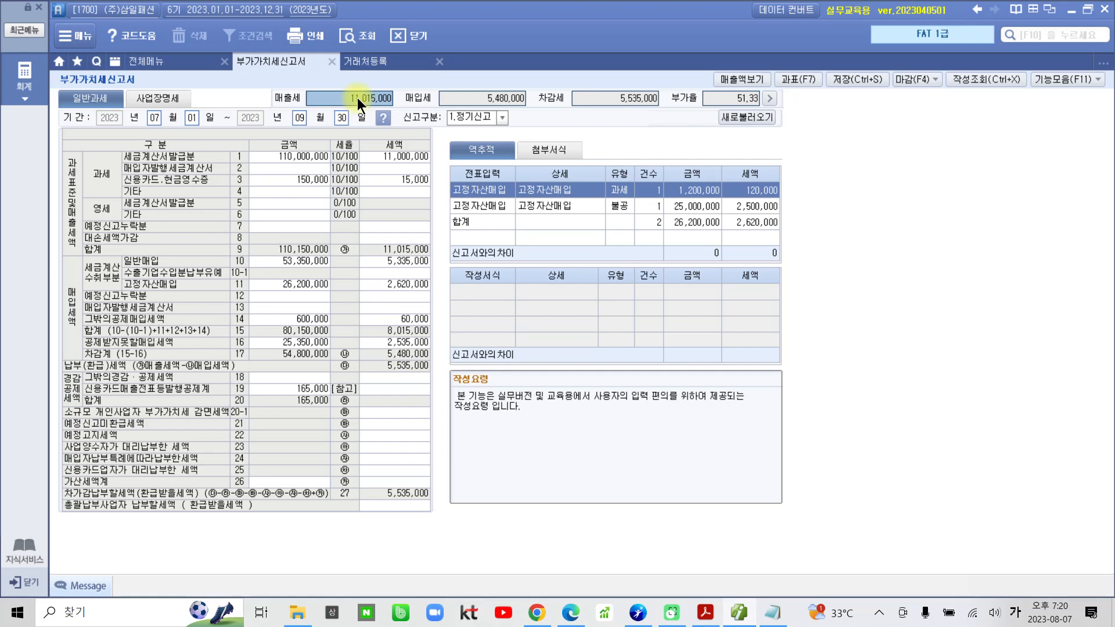
Open 일반전표입력 and set the voucher date to September 30.
click(168, 63)
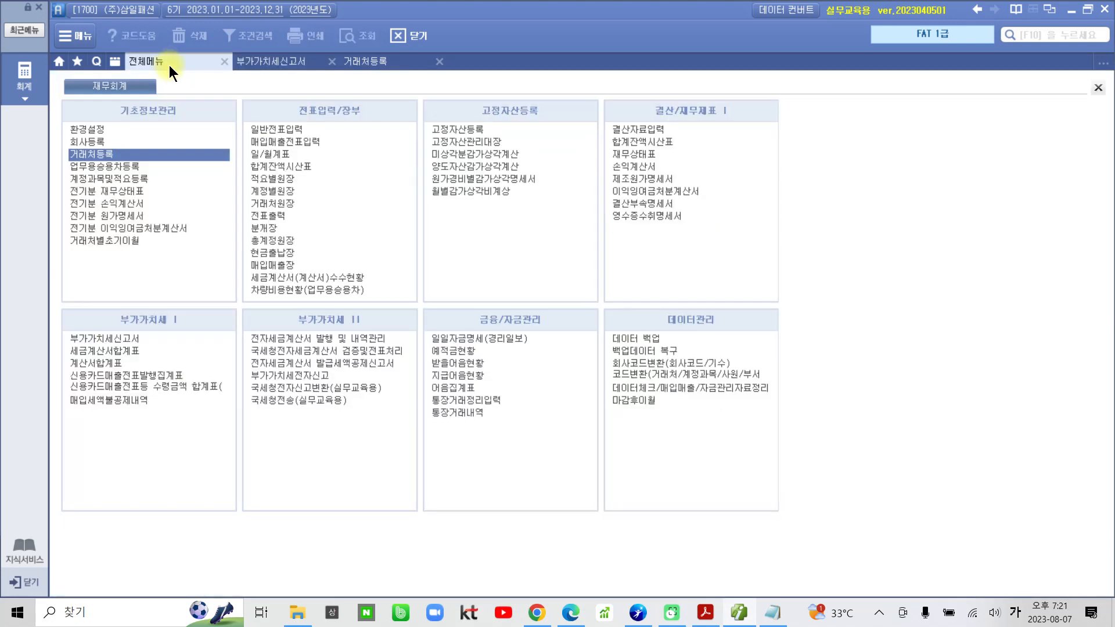
click(273, 130)
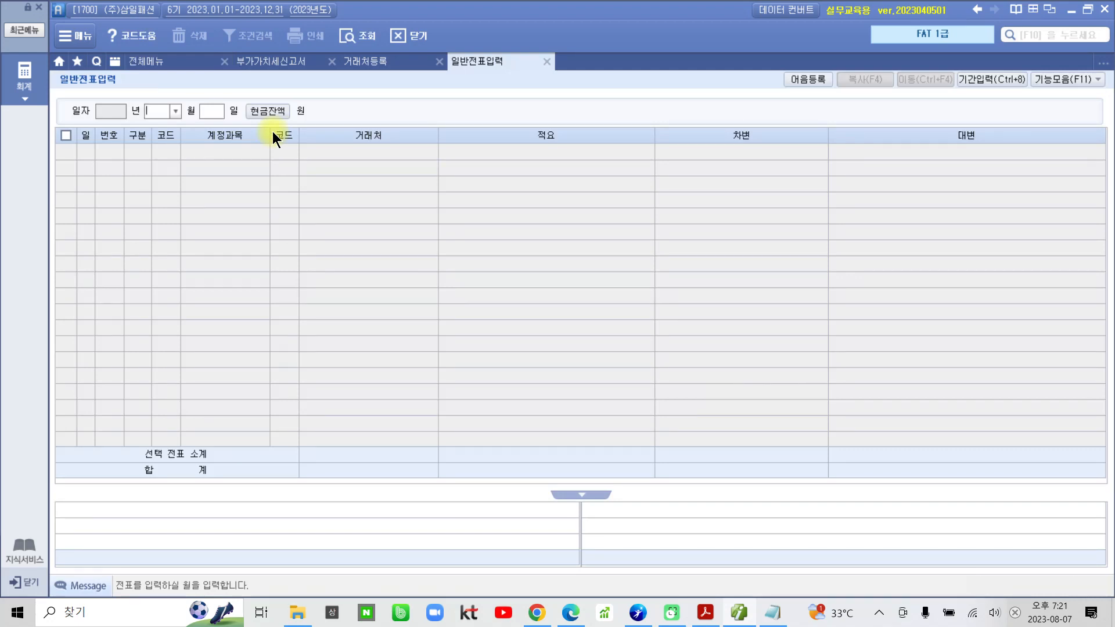
text(9)
key(Return)
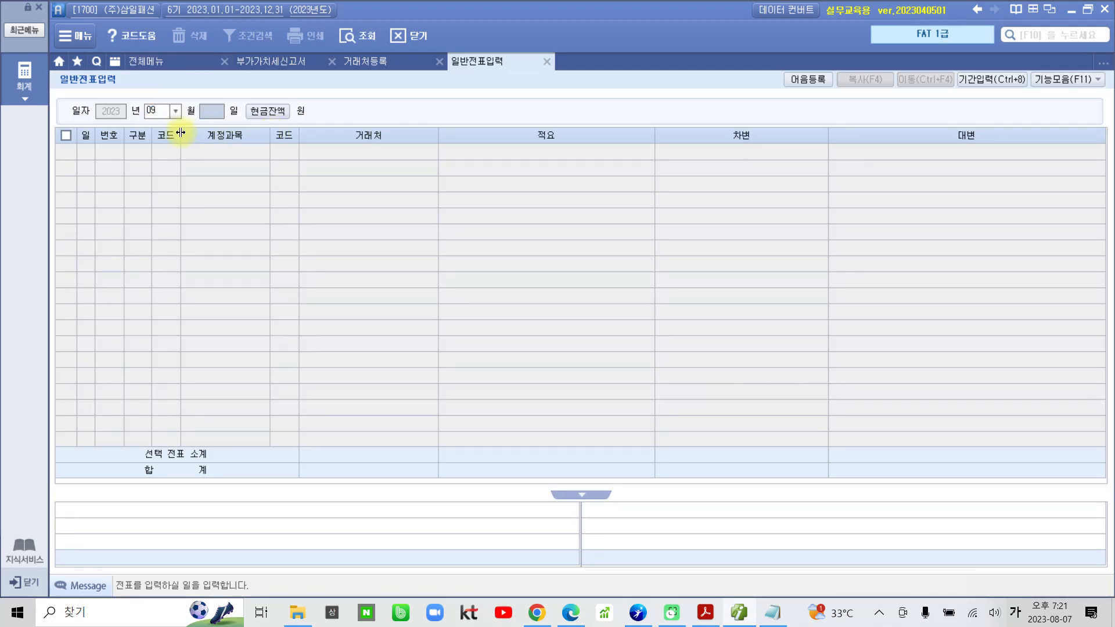
text(30)
key(Return)
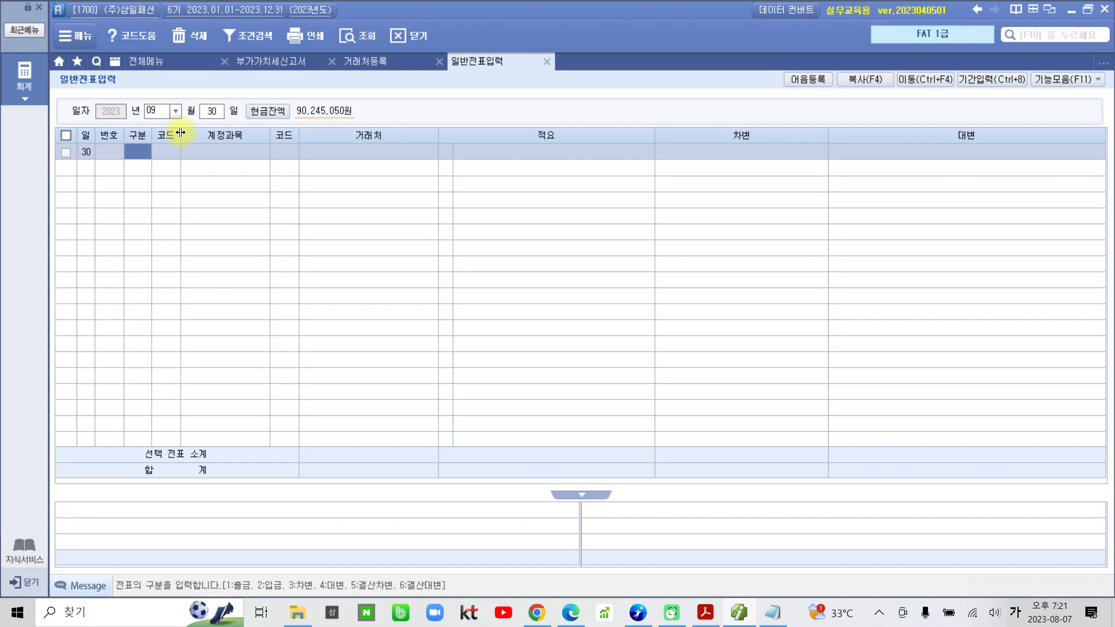
Start a debit (차변) line with account 255 부가세예수금.
text(3)
key(Return)
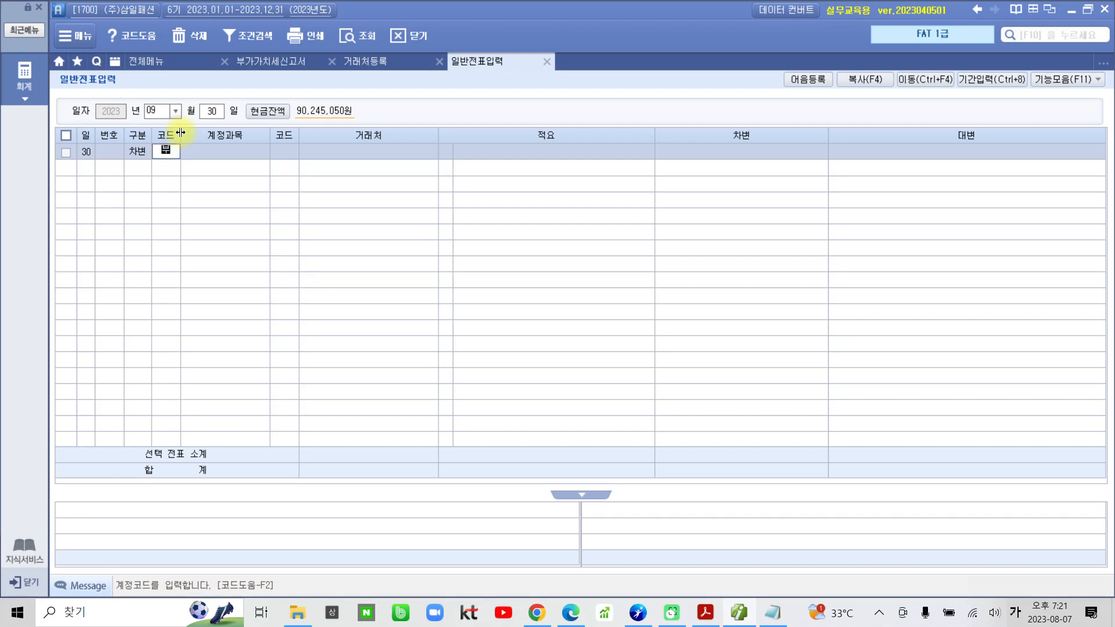
text(부가)
key(Return)
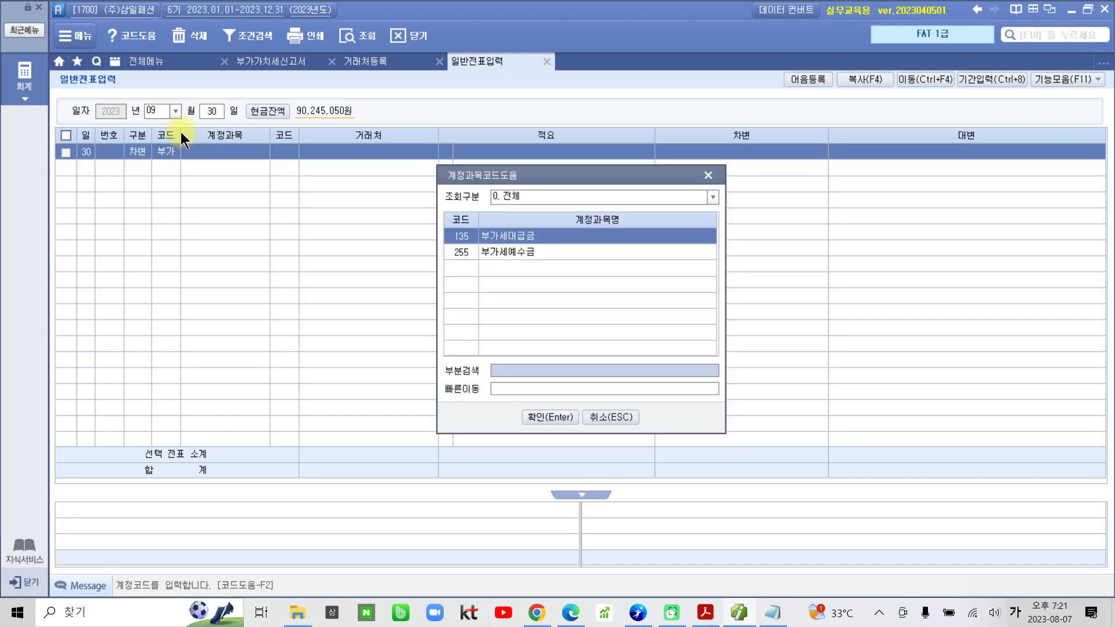
key(Down)
key(Return)
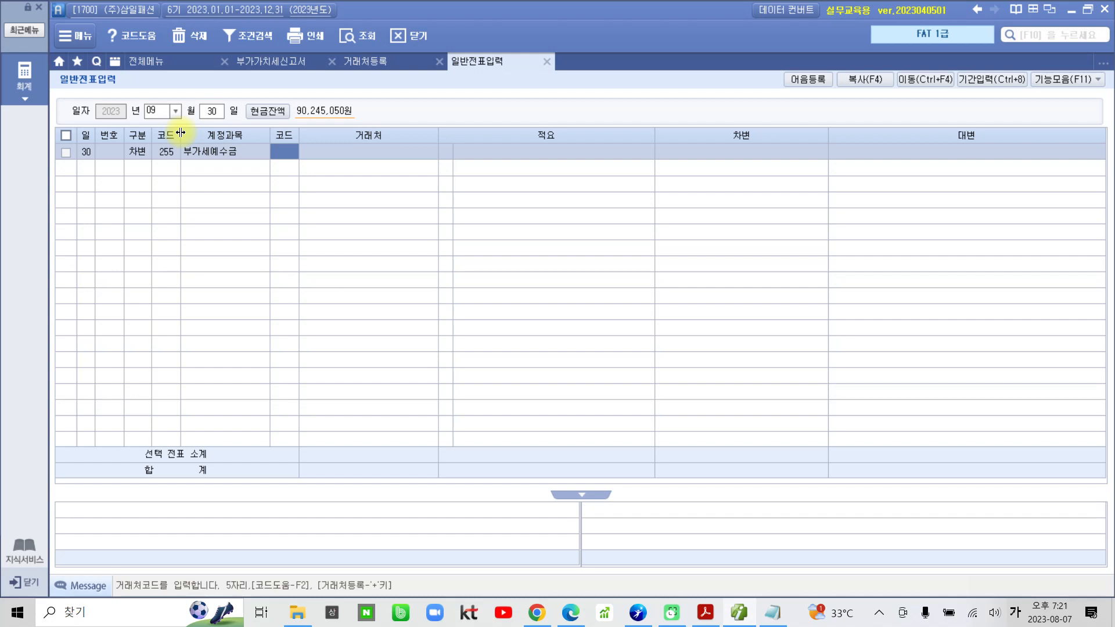
Complete the 부가세예수금 line without a partner, using 적요 01 부가세대급금과 상계 and a debit amount of 11,015,000.
key(Return)
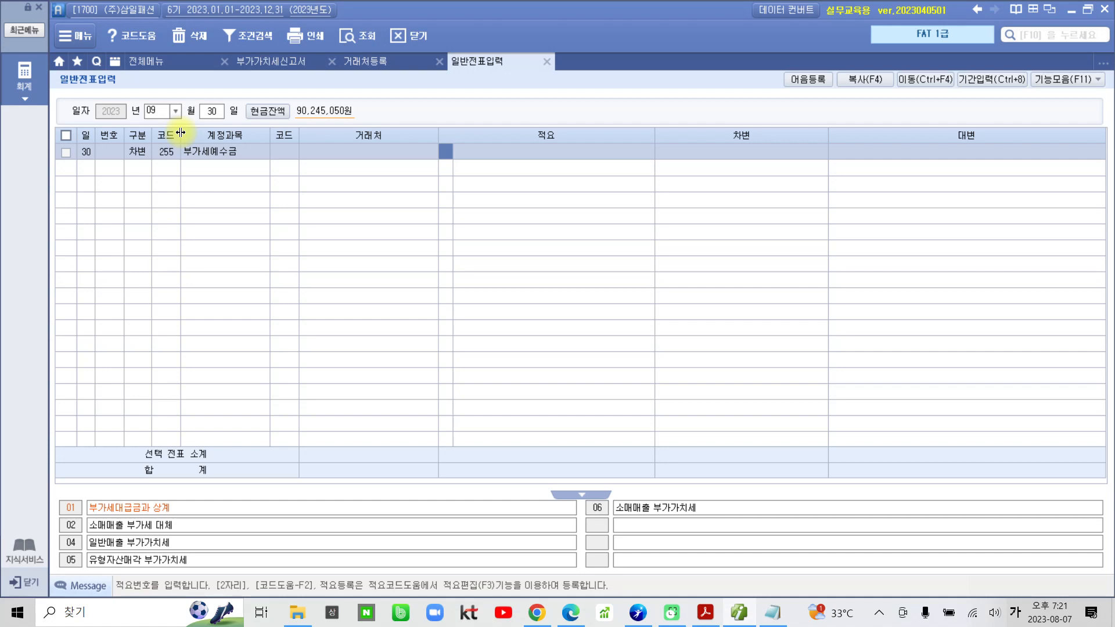
text(1)
key(Return)
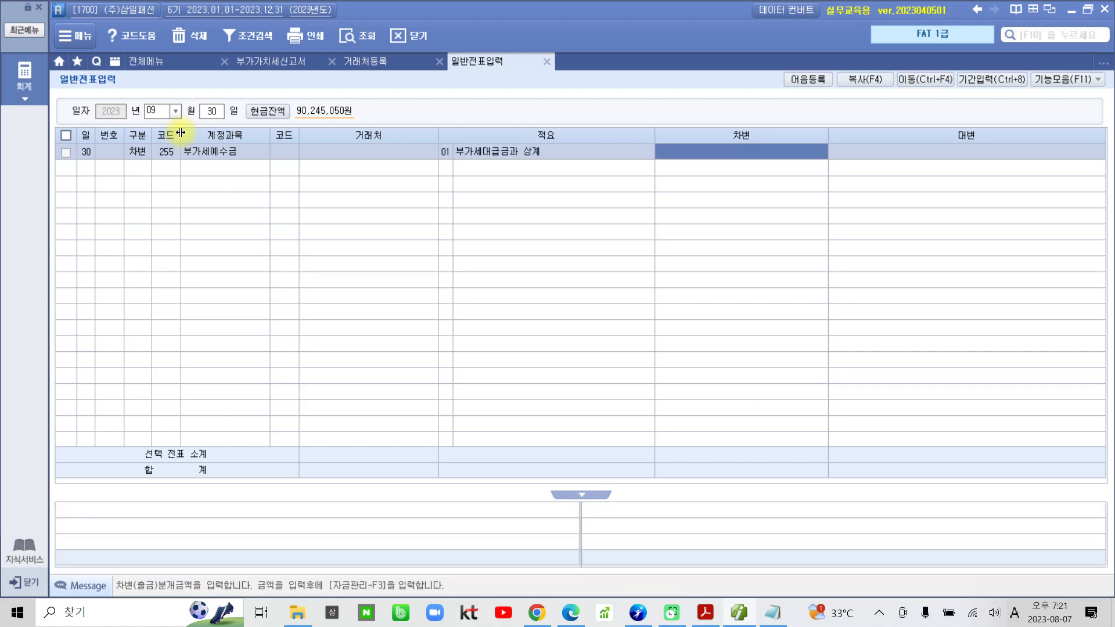
text(11015000)
key(Return)
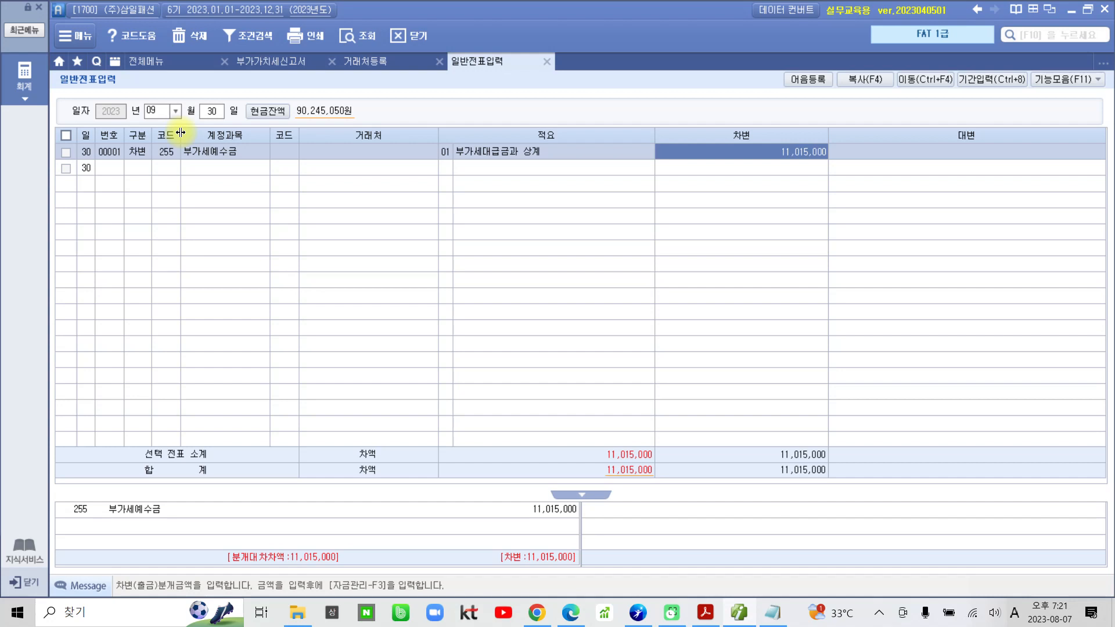
key(Return)
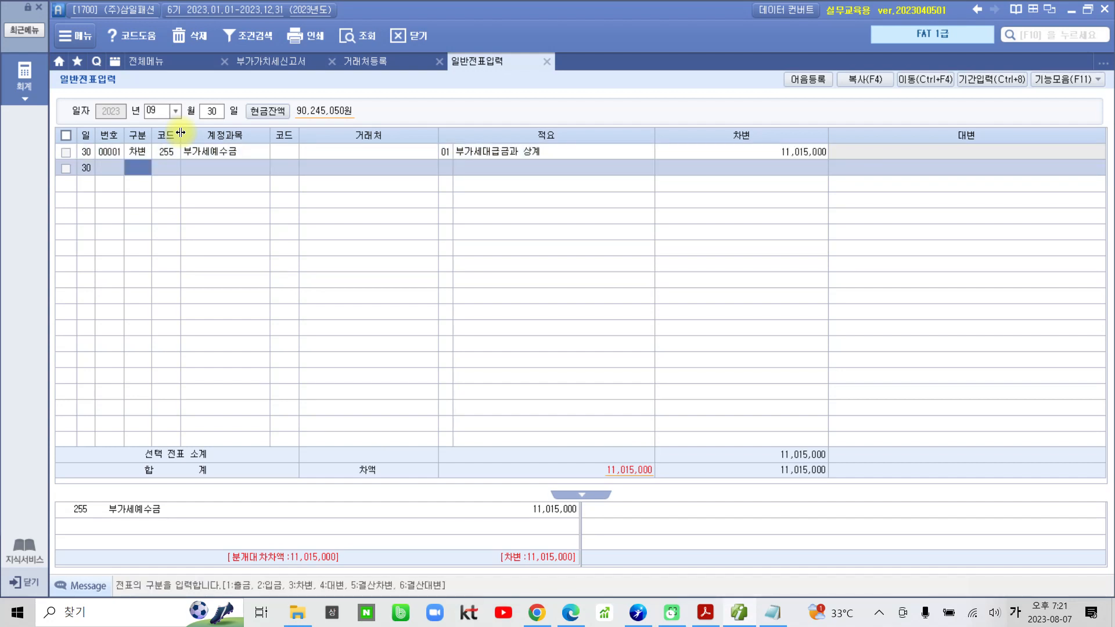
Add a credit (대변) line for account 135 부가세대급금 without a partner, using 적요 07 부가세 예수금과 상계.
text(4)
key(Return)
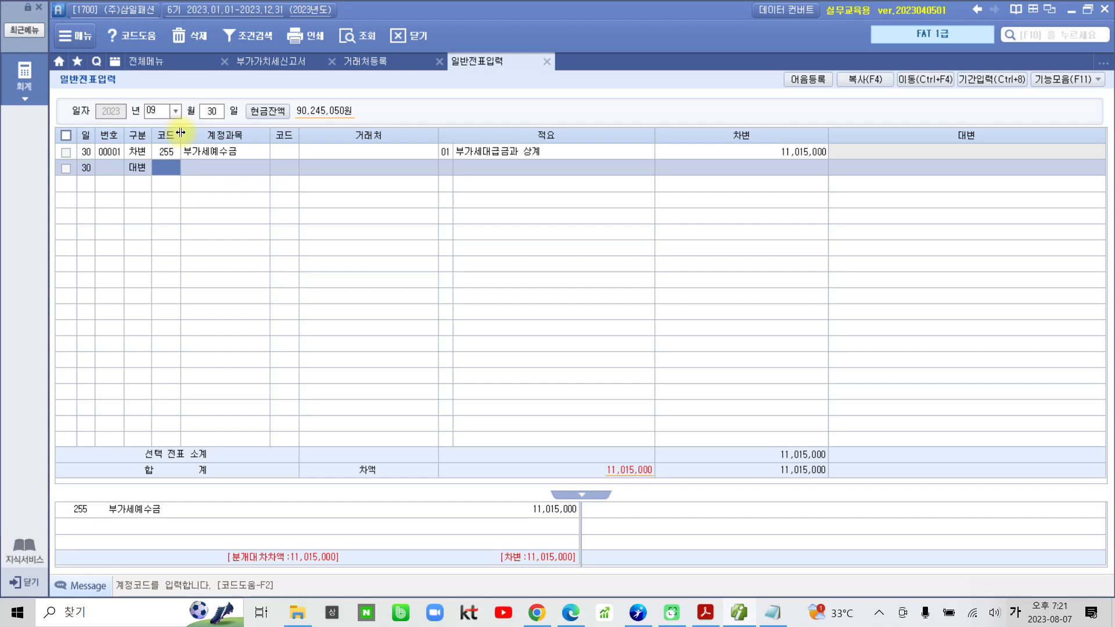
text(부가)
key(Return)
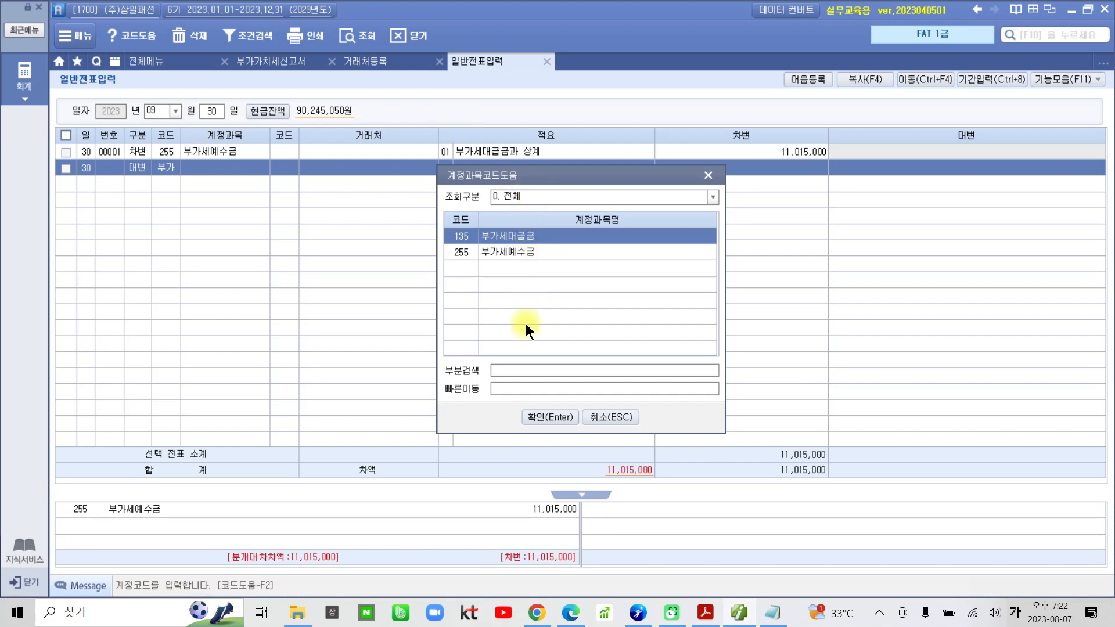
click(530, 417)
key(Return)
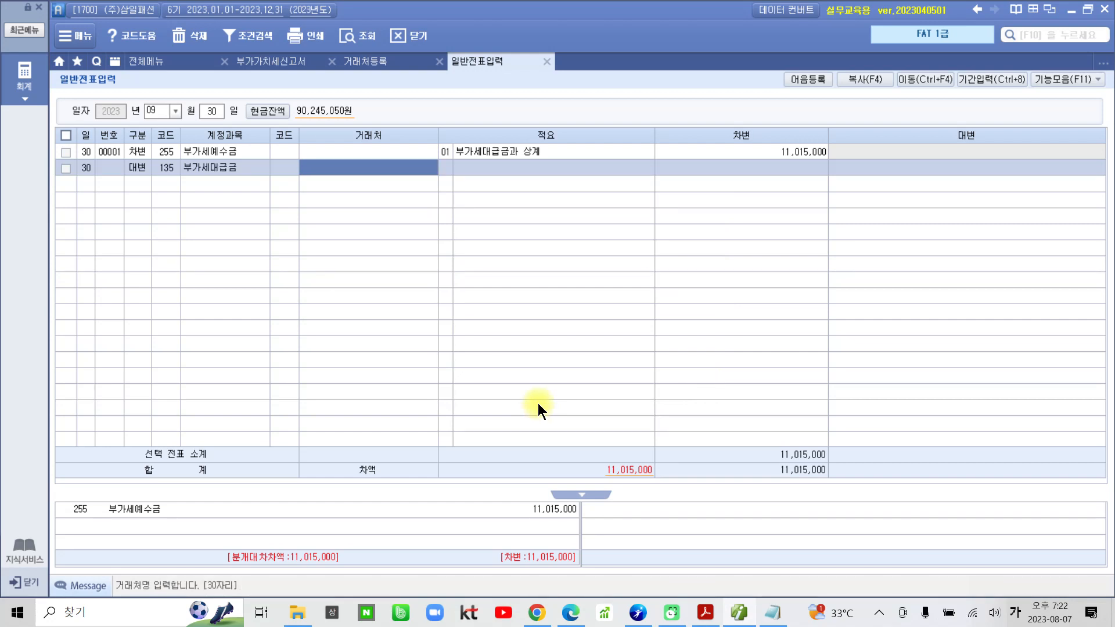
key(Return)
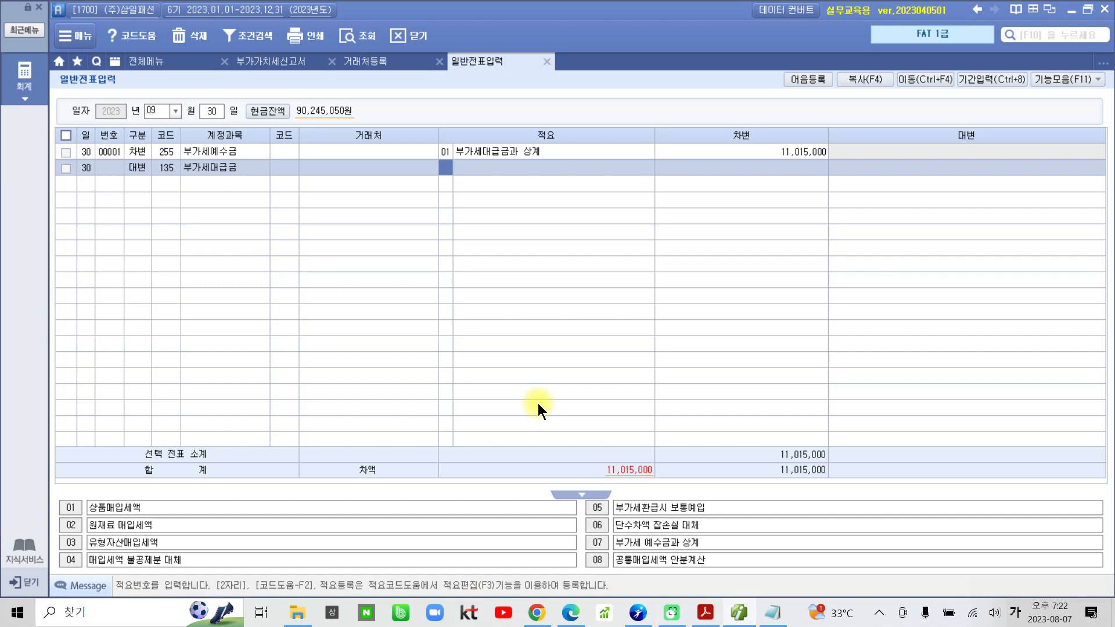
text(ㄱ)
key(Return)
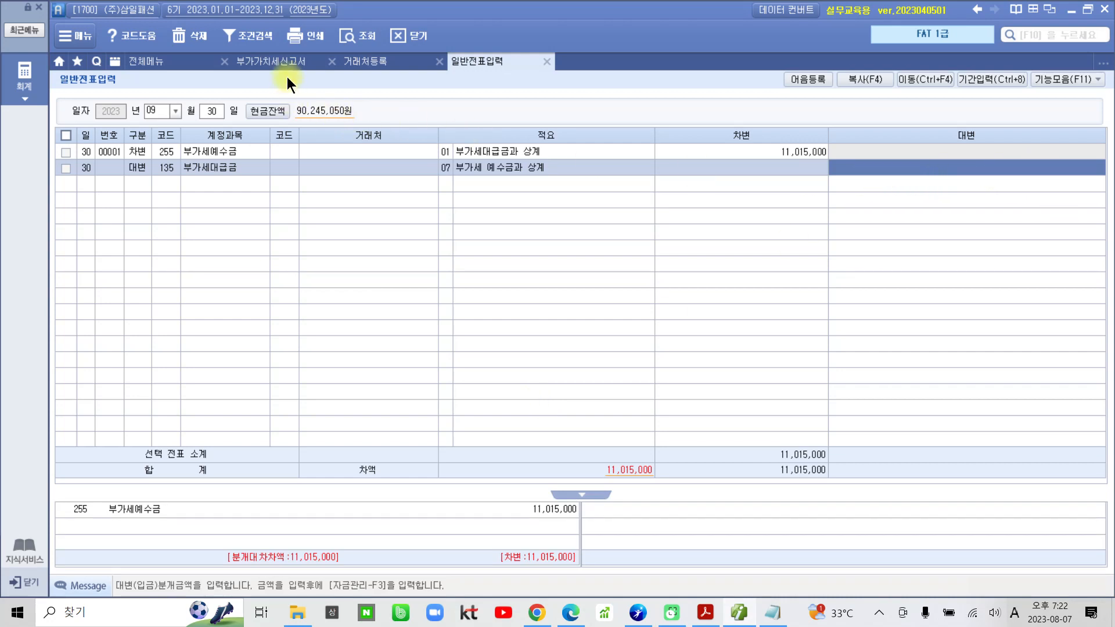
Look up the 매입세 in the 부가가치세신고서 and enter 5,480,000 as the credit amount of the 부가세대급금 line.
click(286, 59)
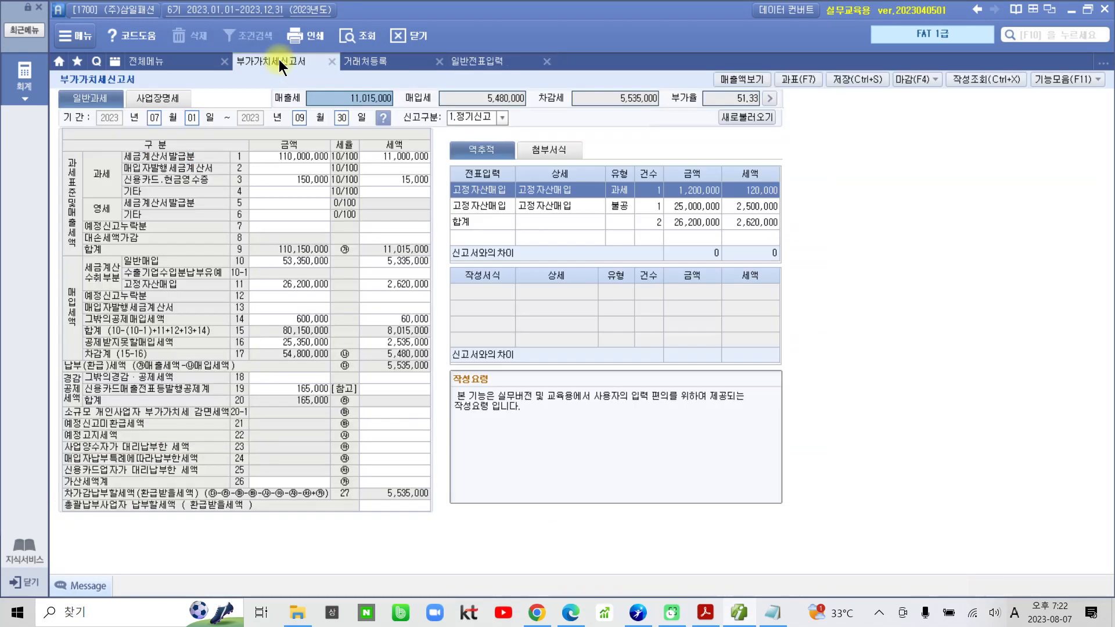
click(490, 97)
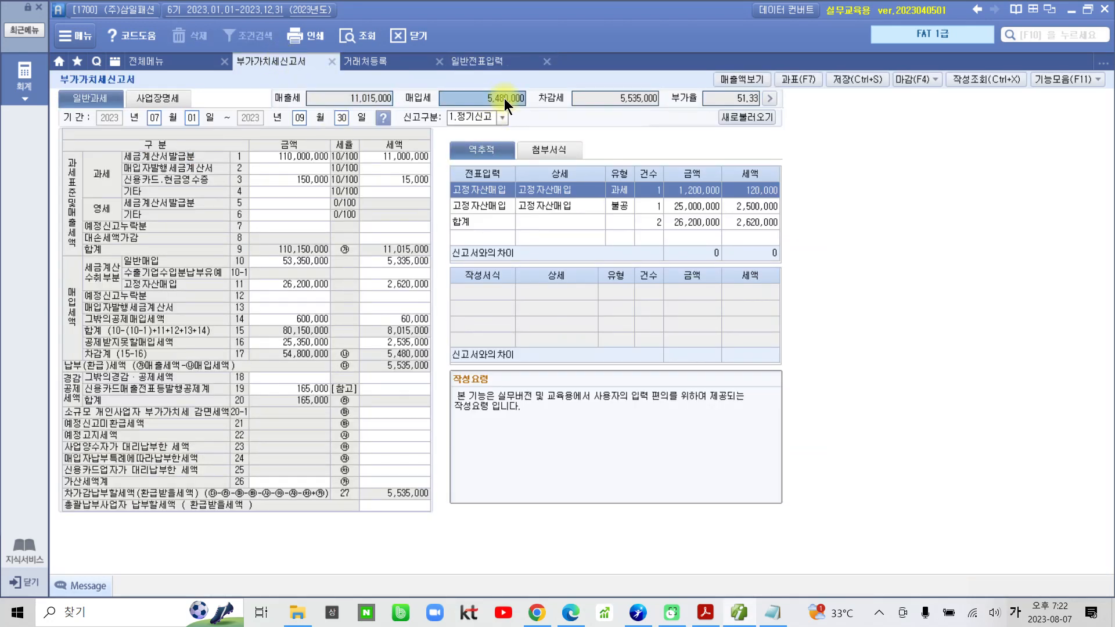
click(487, 61)
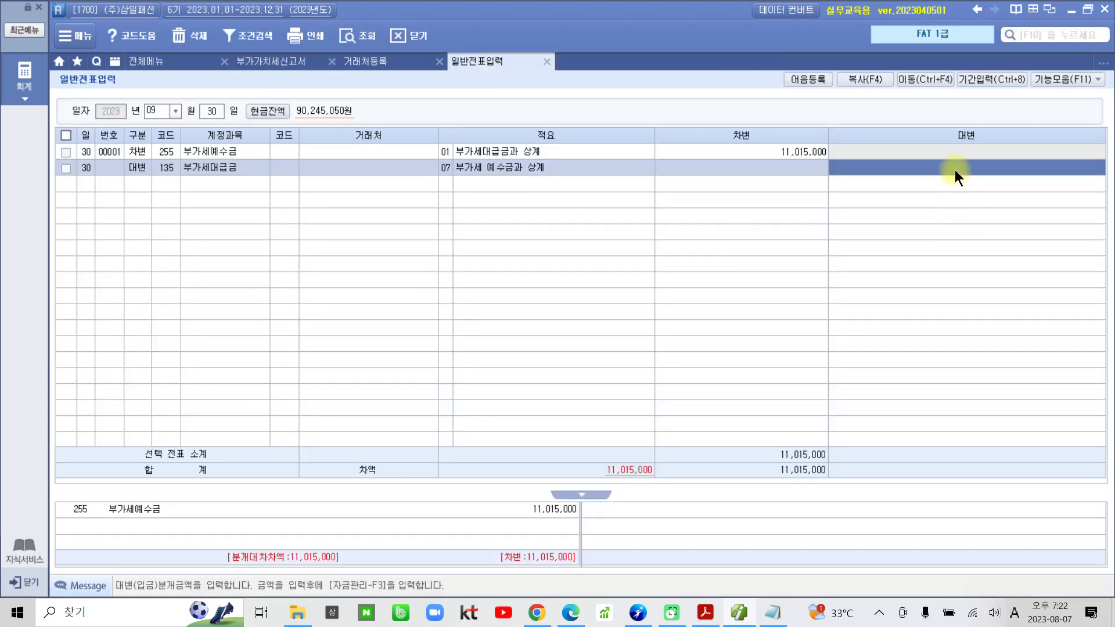
text(5480000)
key(Return)
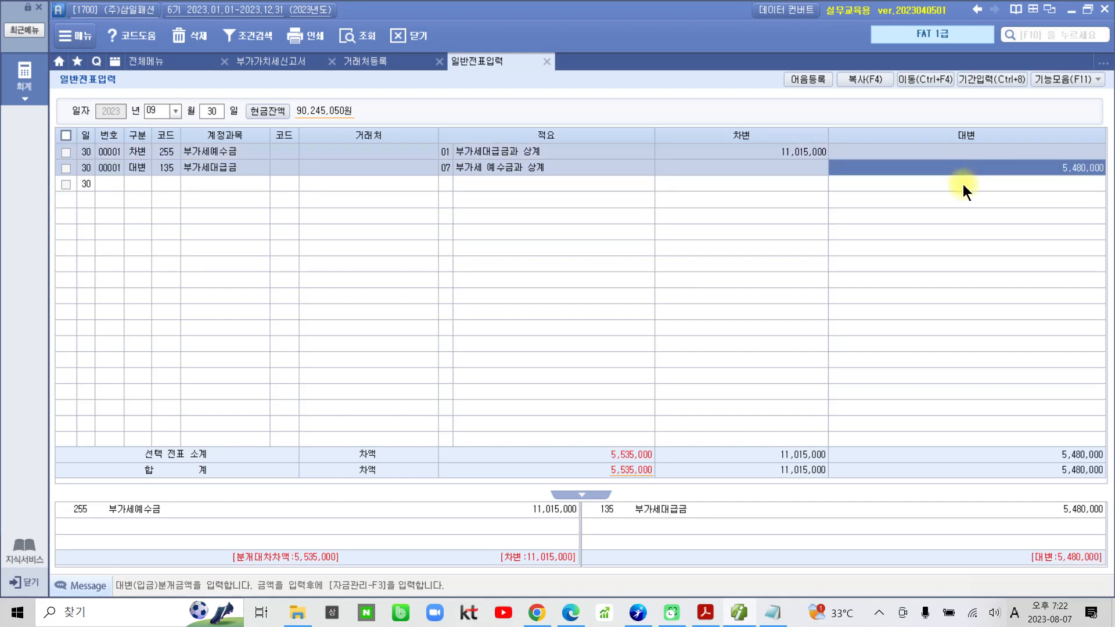
key(Return)
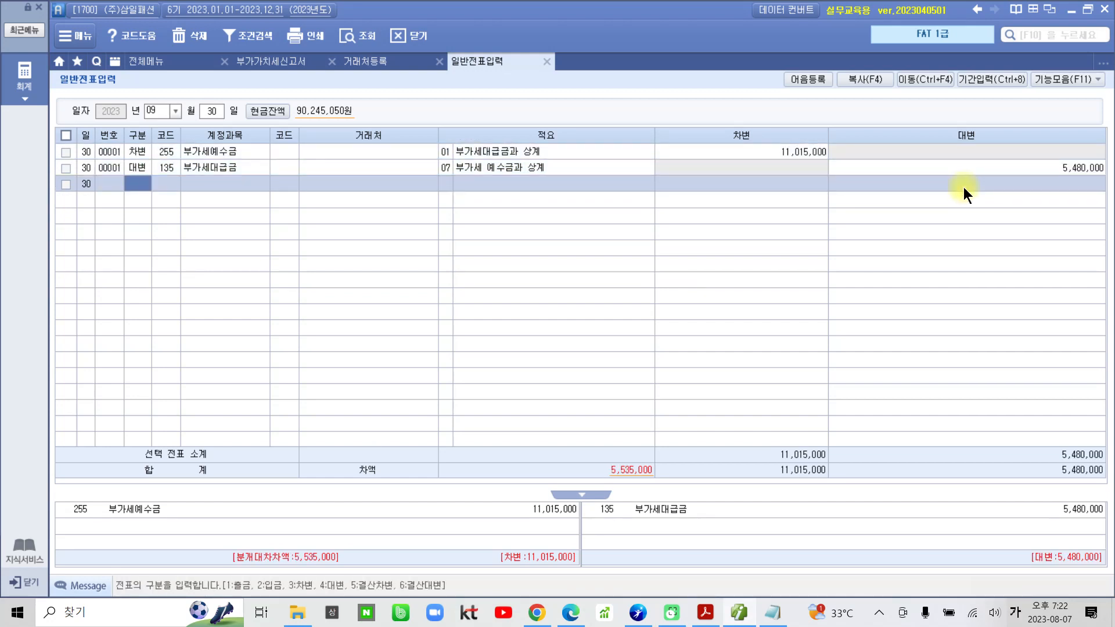
Add another credit (대변) line to the voucher with account 261 미지급세금.
mouse_move(658, 494)
mouse_down()
mouse_move(610, 441)
mouse_move(666, 522)
mouse_up()
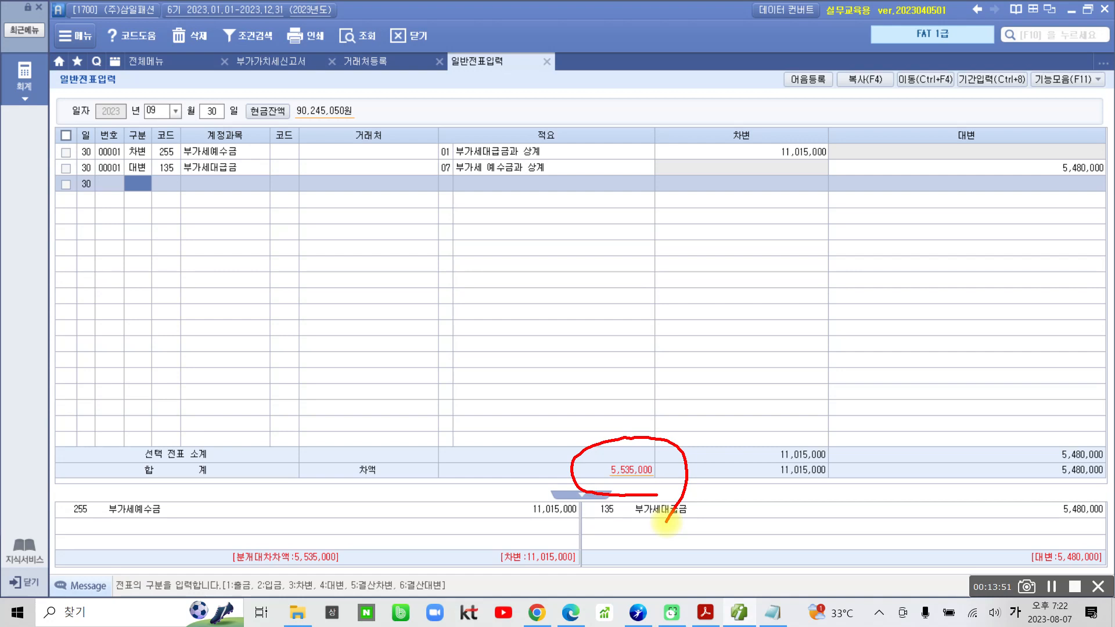
key(Escape)
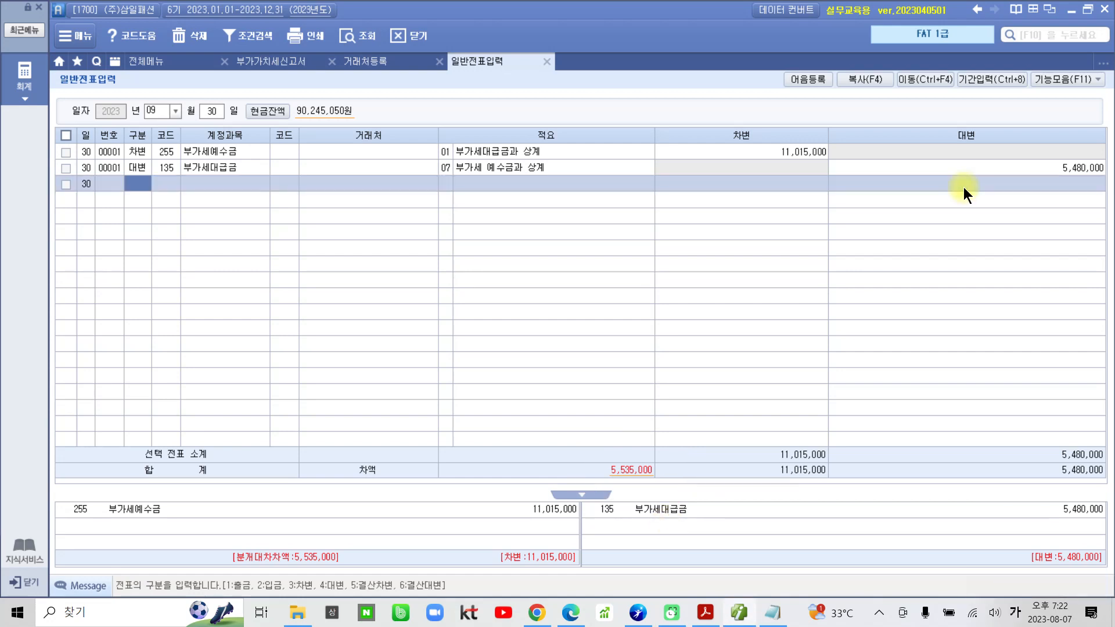
text(4)
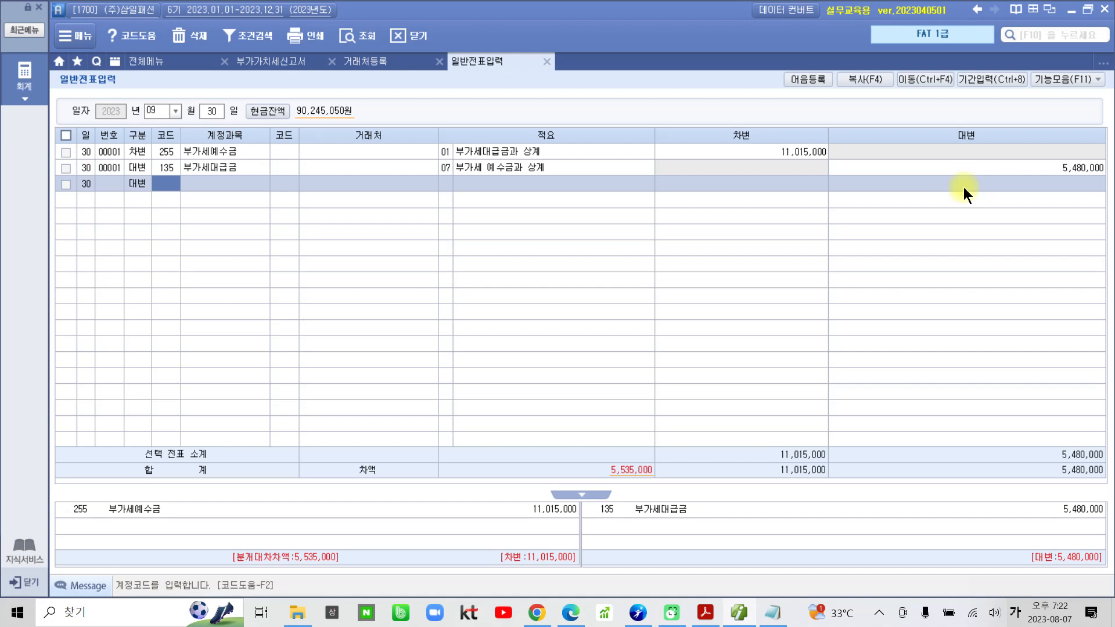
text(미지)
key(Return)
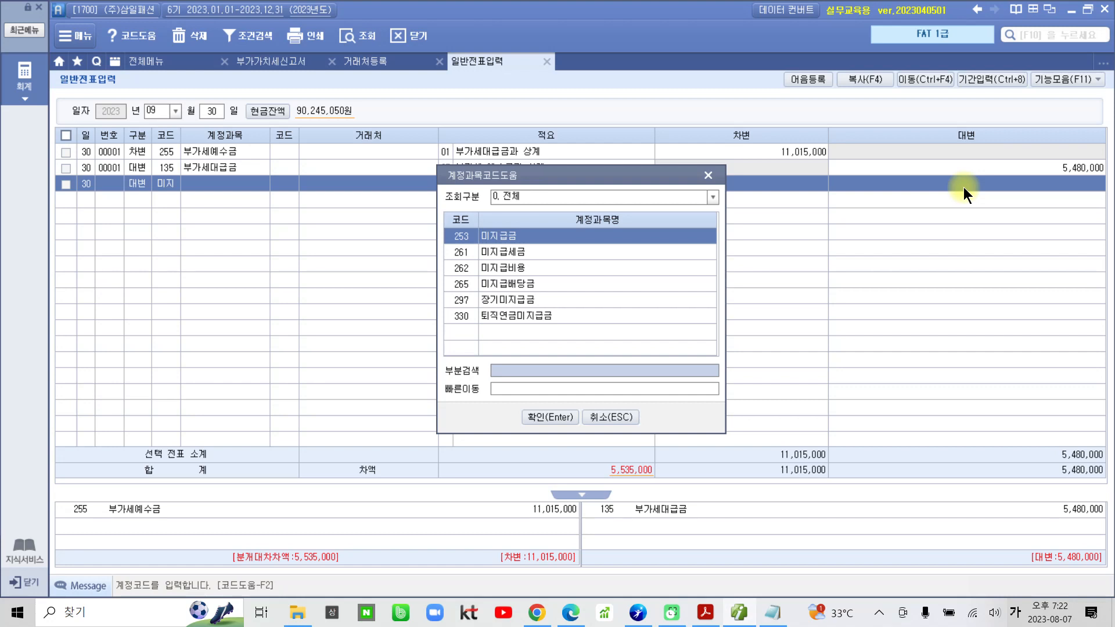
key(Down)
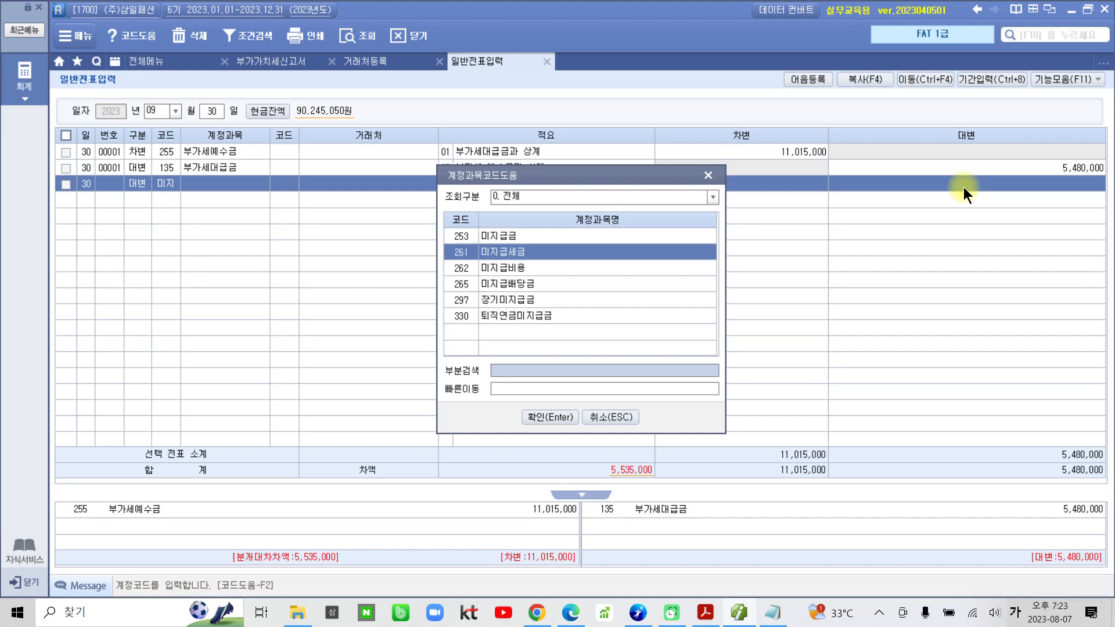
key(Return)
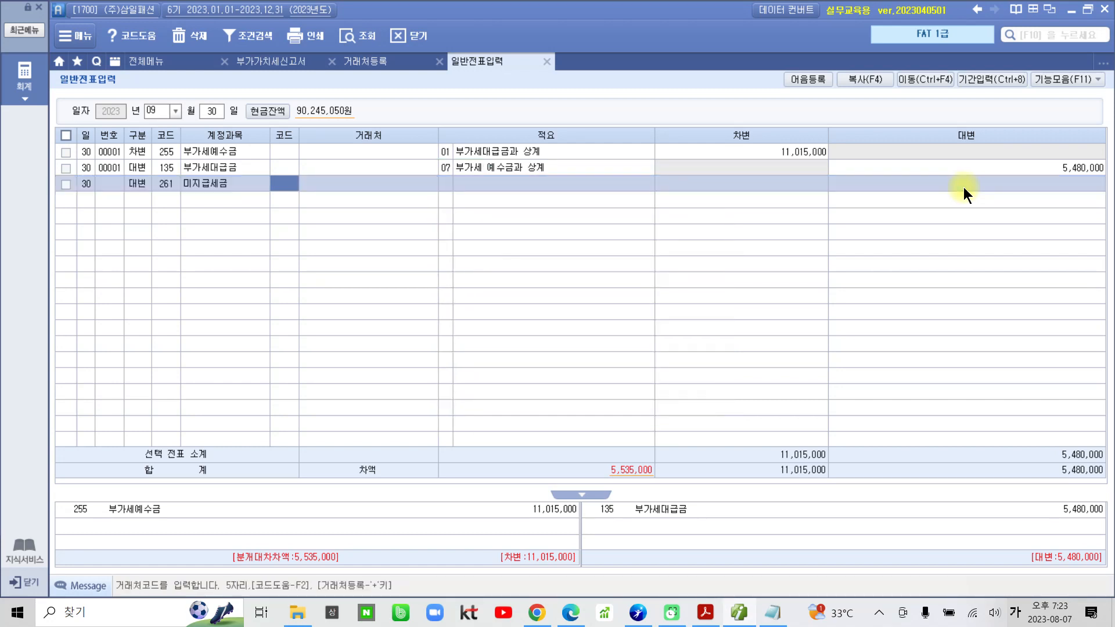
Assign partner 04002 용산세무서 and 적요 08 부가세의 미지급계상 to the 미지급세금 line.
text(용산)
key(Return)
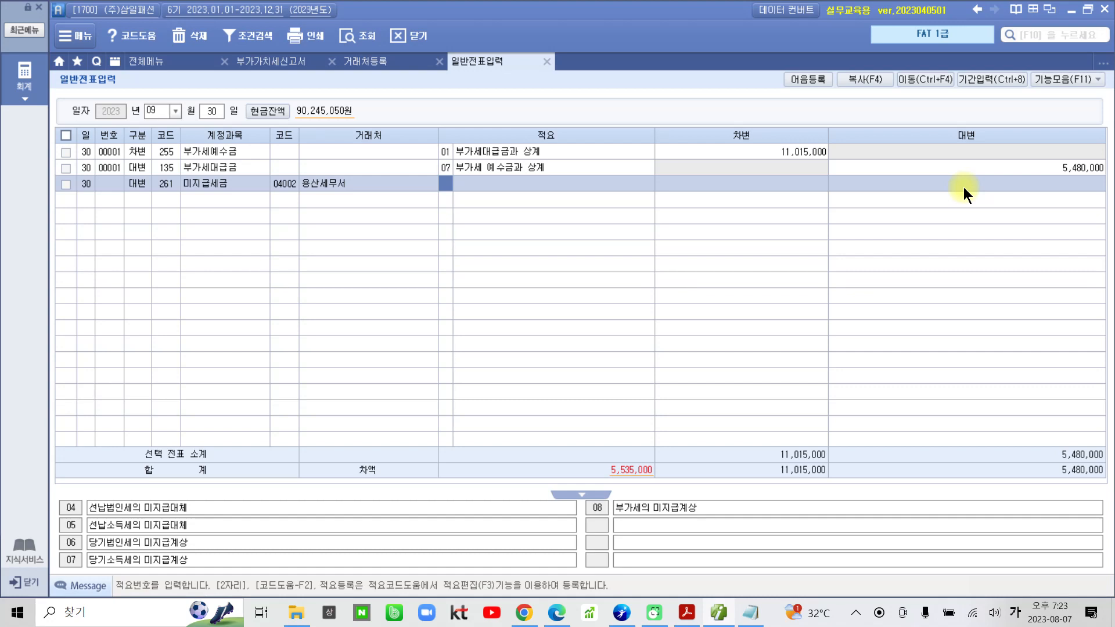
text(08)
key(Return)
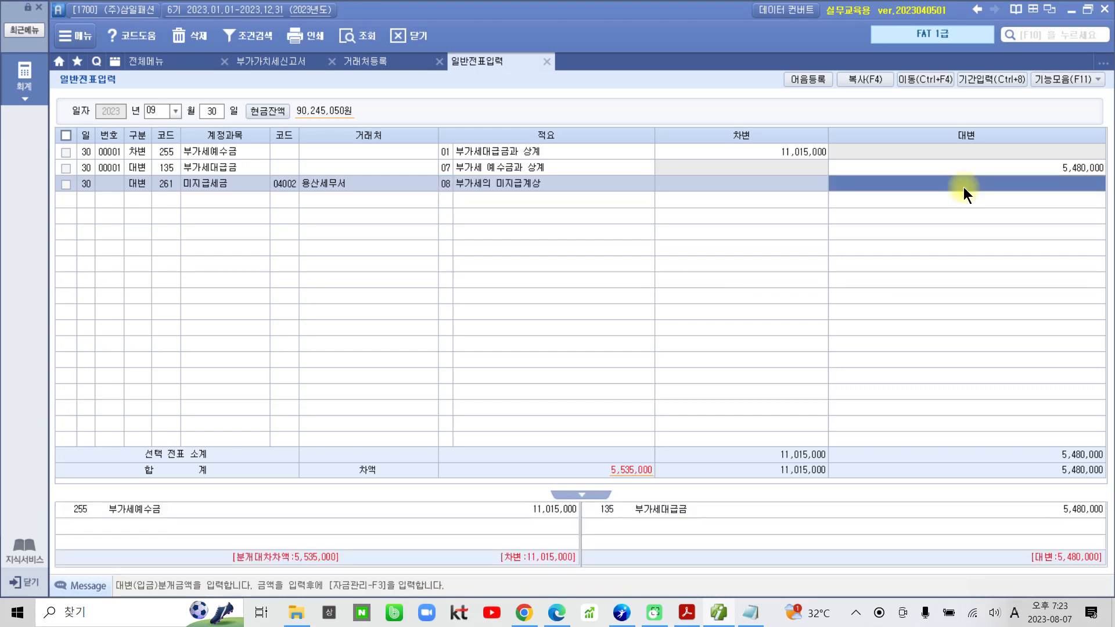
mouse_move(575, 444)
mouse_down()
mouse_move(704, 462)
mouse_move(567, 443)
mouse_up()
mouse_move(685, 459)
mouse_down()
mouse_move(991, 236)
mouse_move(1045, 210)
mouse_up()
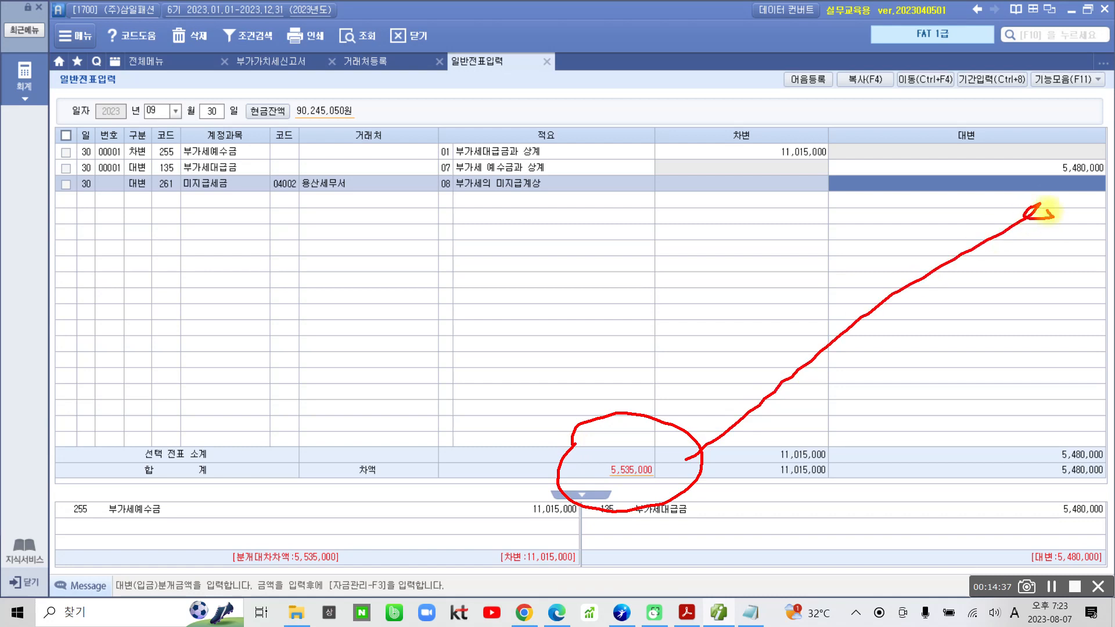
mouse_move(290, 55)
mouse_down()
mouse_move(222, 65)
mouse_move(273, 90)
mouse_up()
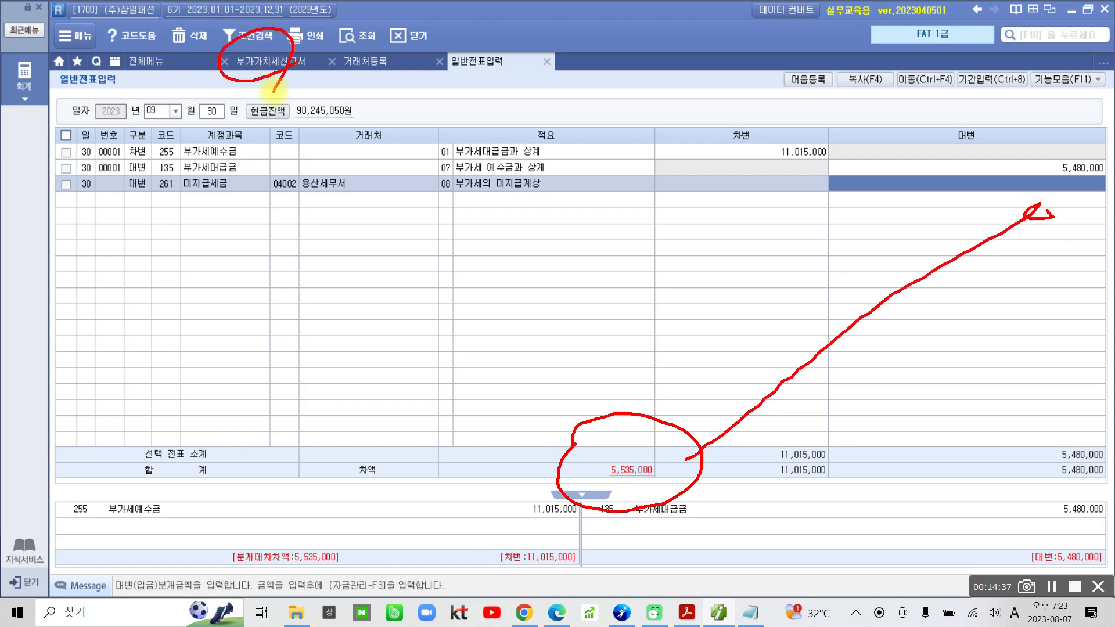
key(Escape)
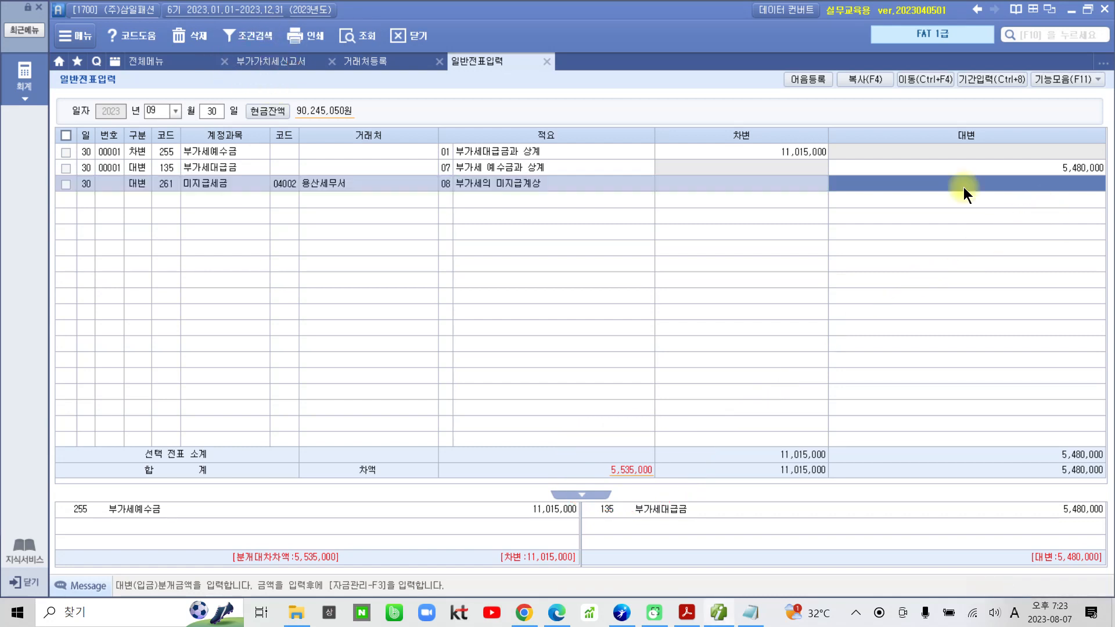
Look up the 차감세 in the 부가가치세신고서 and enter 5,535,000 as the credit amount of the 미지급세금 line.
click(252, 59)
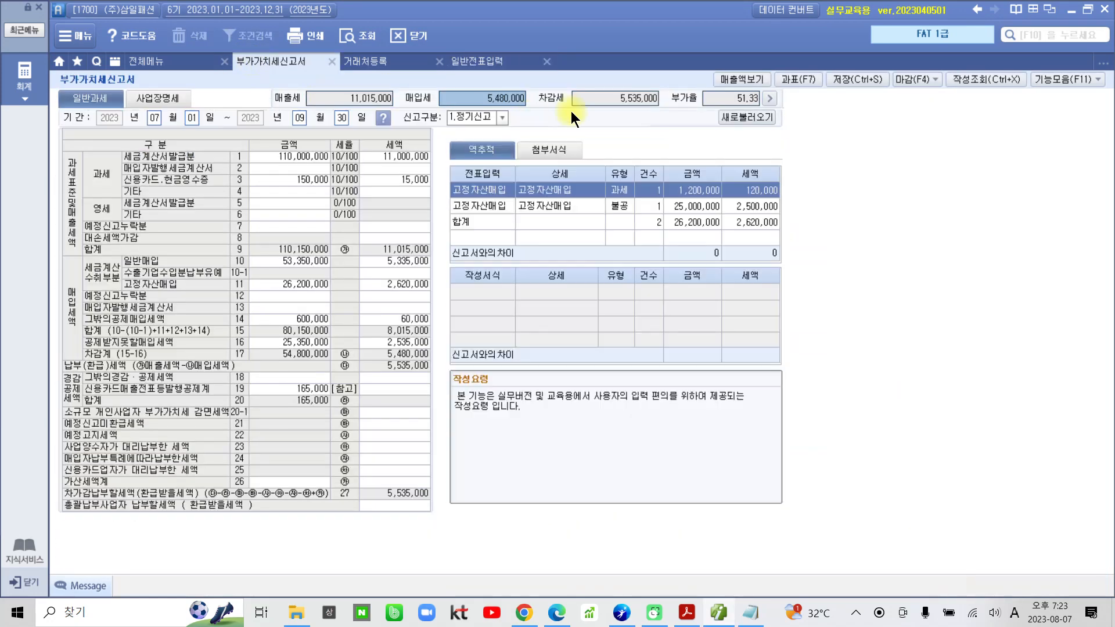
click(639, 99)
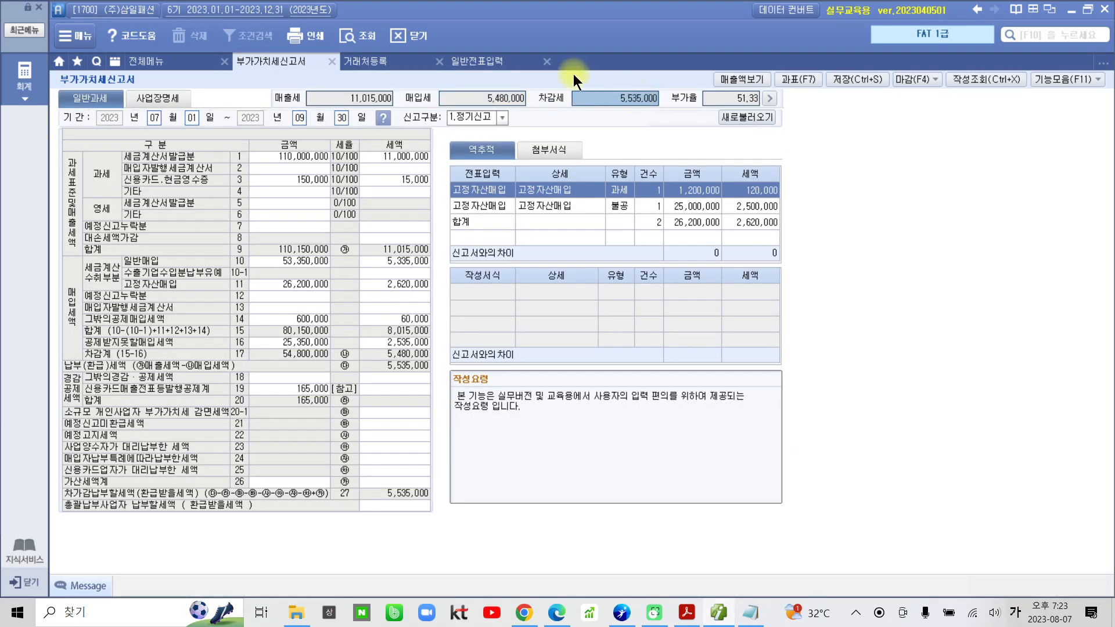
click(476, 60)
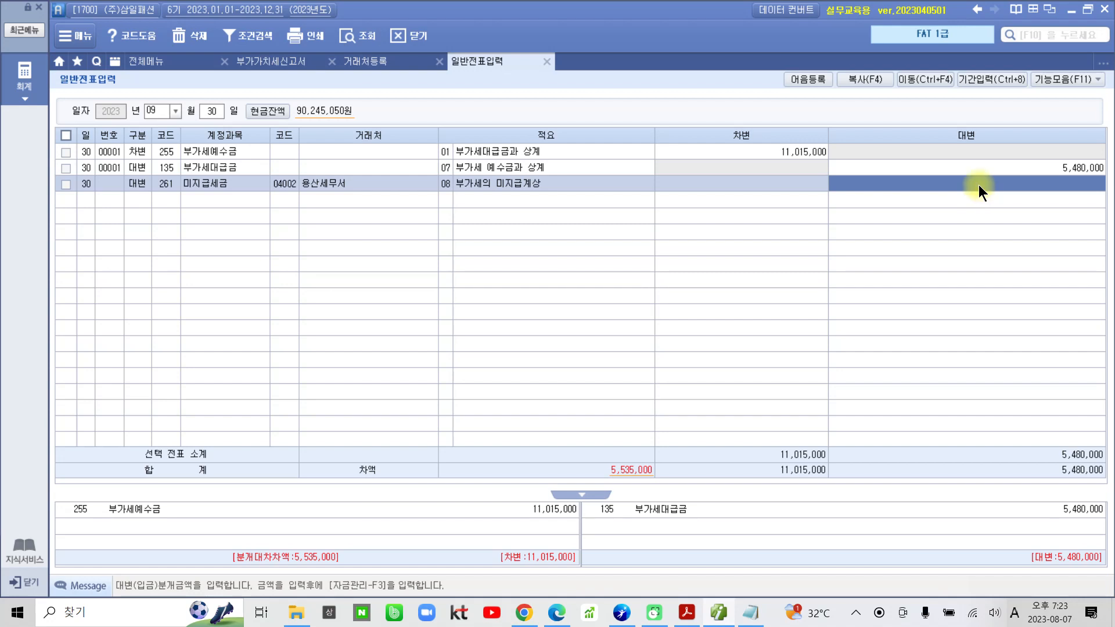
key(Return)
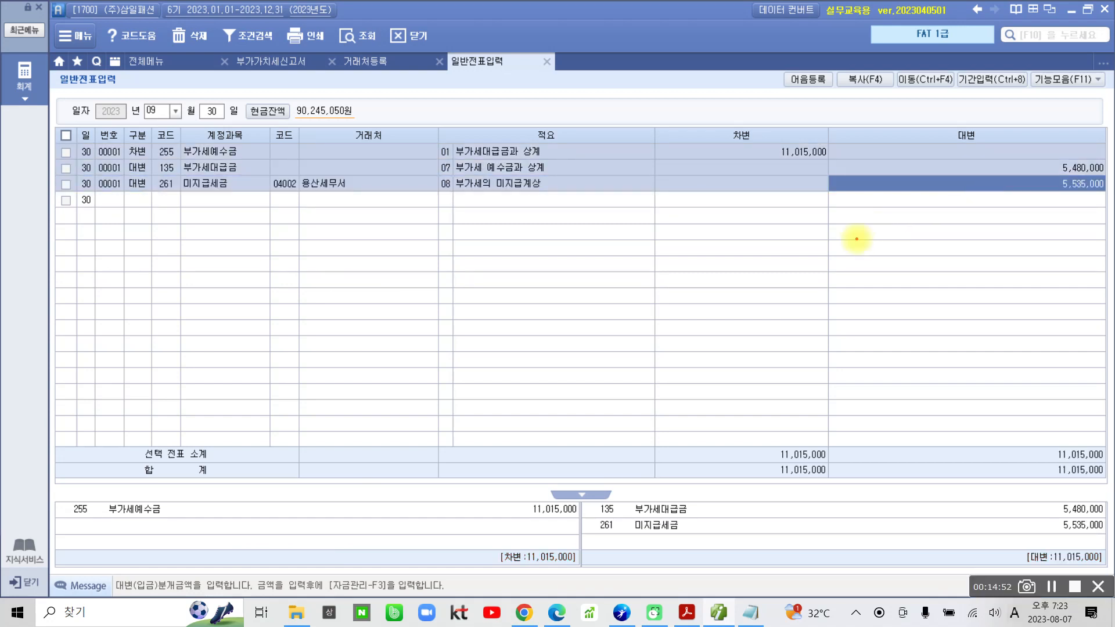
mouse_move(113, 487)
mouse_down()
mouse_move(400, 604)
mouse_move(393, 441)
mouse_move(116, 497)
mouse_up()
mouse_move(613, 475)
mouse_down()
mouse_move(935, 586)
mouse_move(1022, 453)
mouse_move(588, 495)
mouse_up()
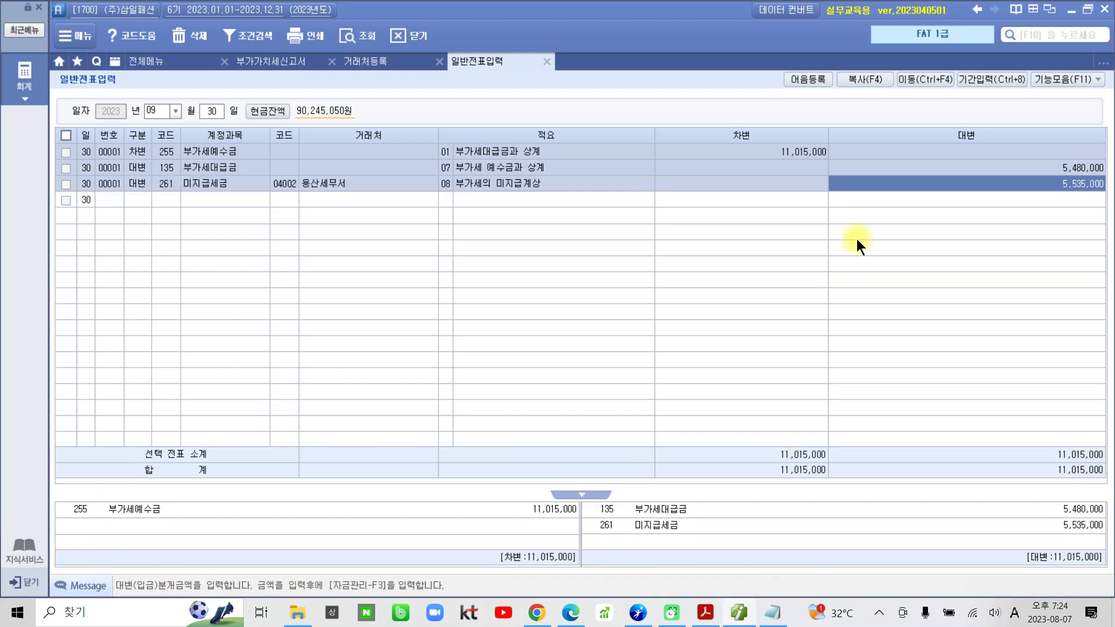
Switch to the exercise PDF in Acrobat Reader and highlight the [10월 25일] date under 수행 2.
click(705, 612)
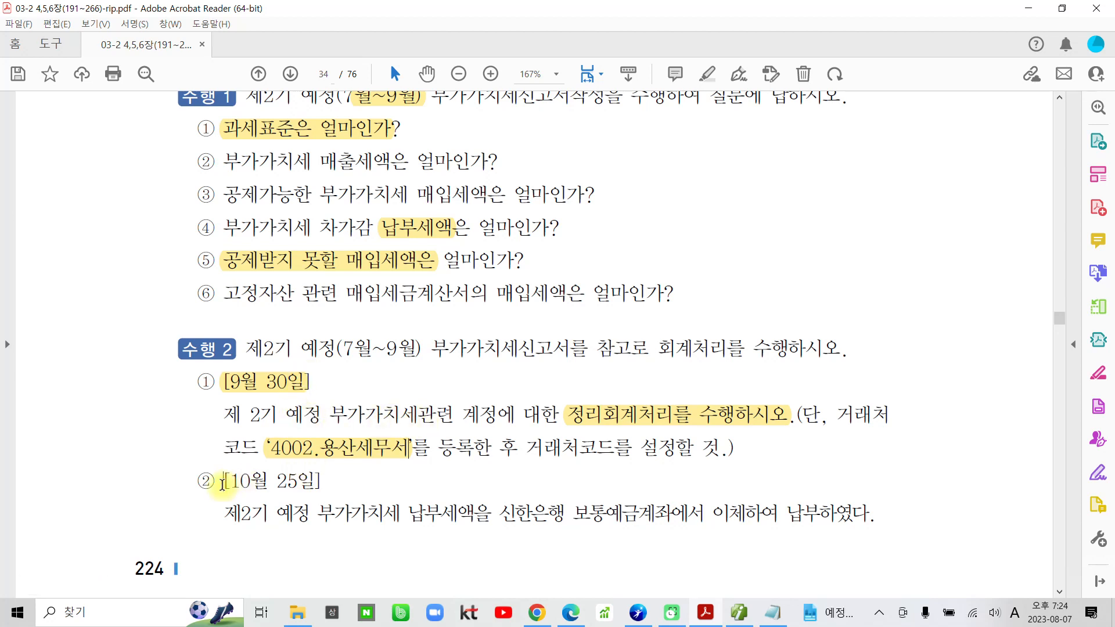
drag(222, 485, 306, 486)
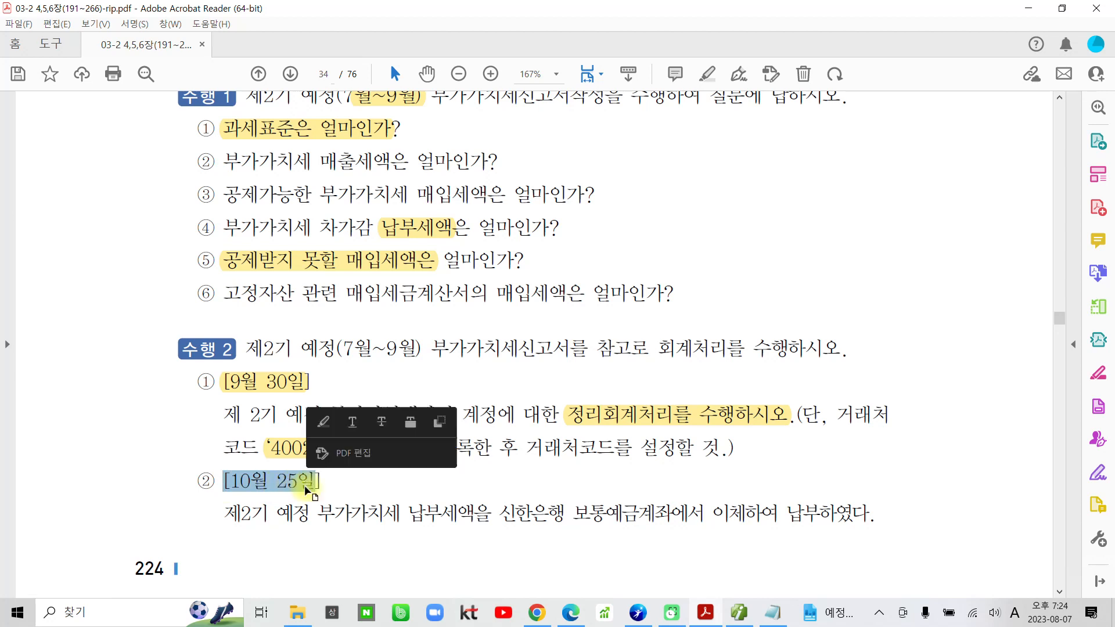
click(325, 434)
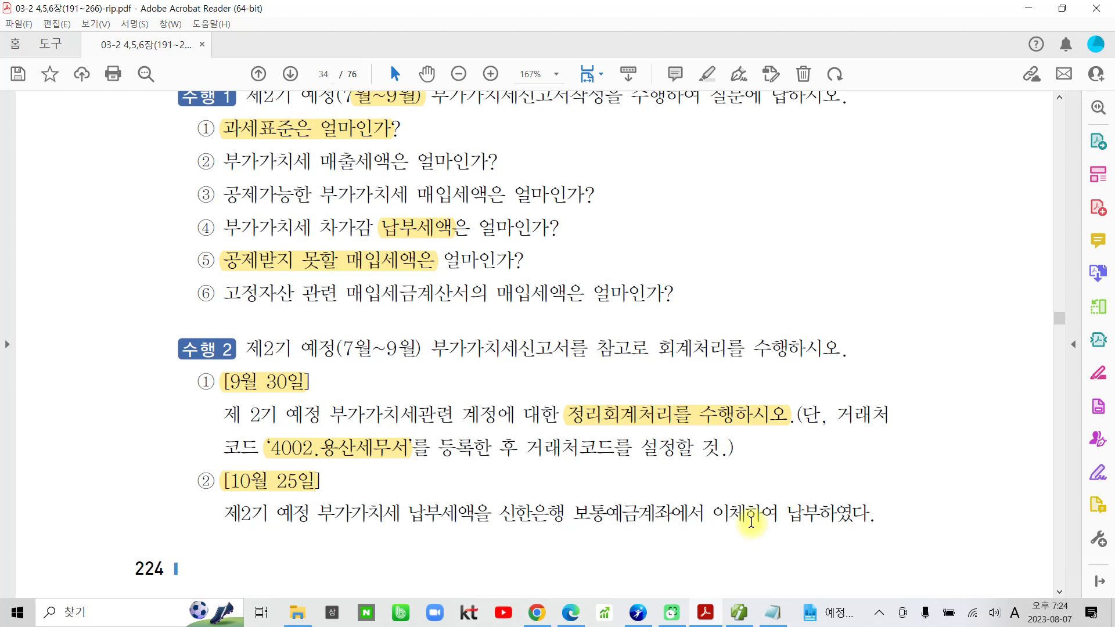
mouse_move(579, 491)
mouse_down()
mouse_move(578, 523)
mouse_move(624, 494)
mouse_move(576, 492)
mouse_up()
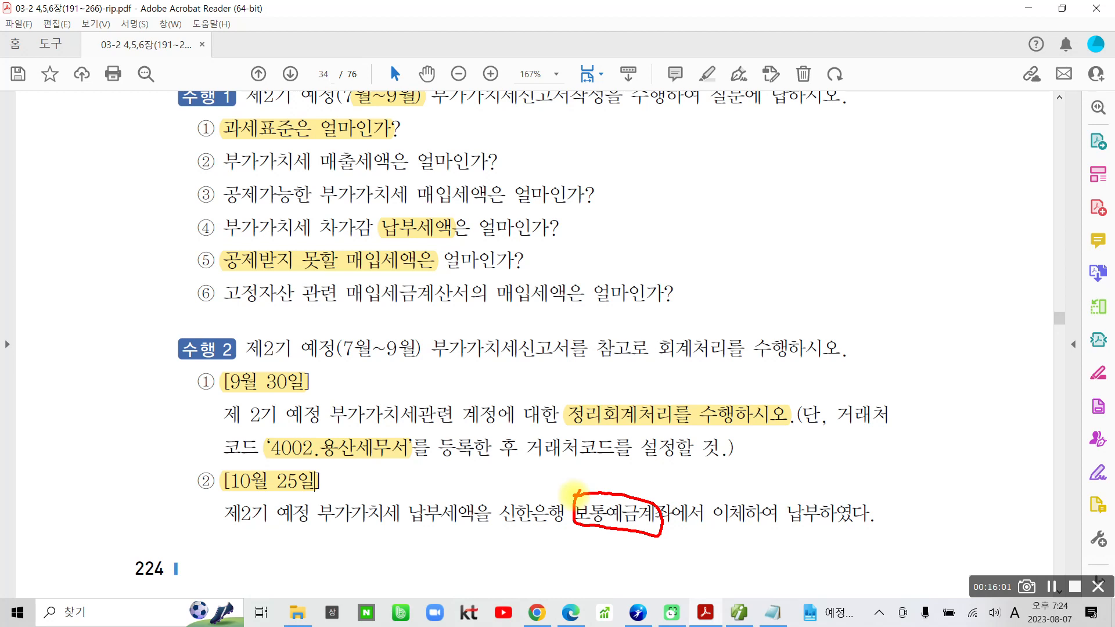
key(Escape)
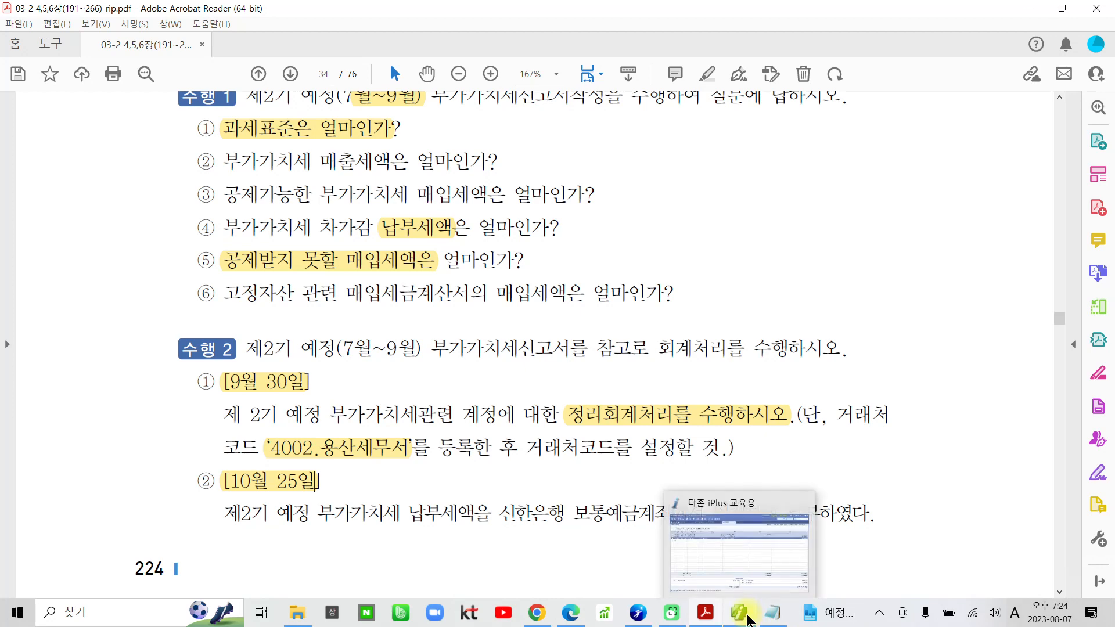
Switch back to Smart A and set the 일반전표입력 date to October 25.
click(746, 616)
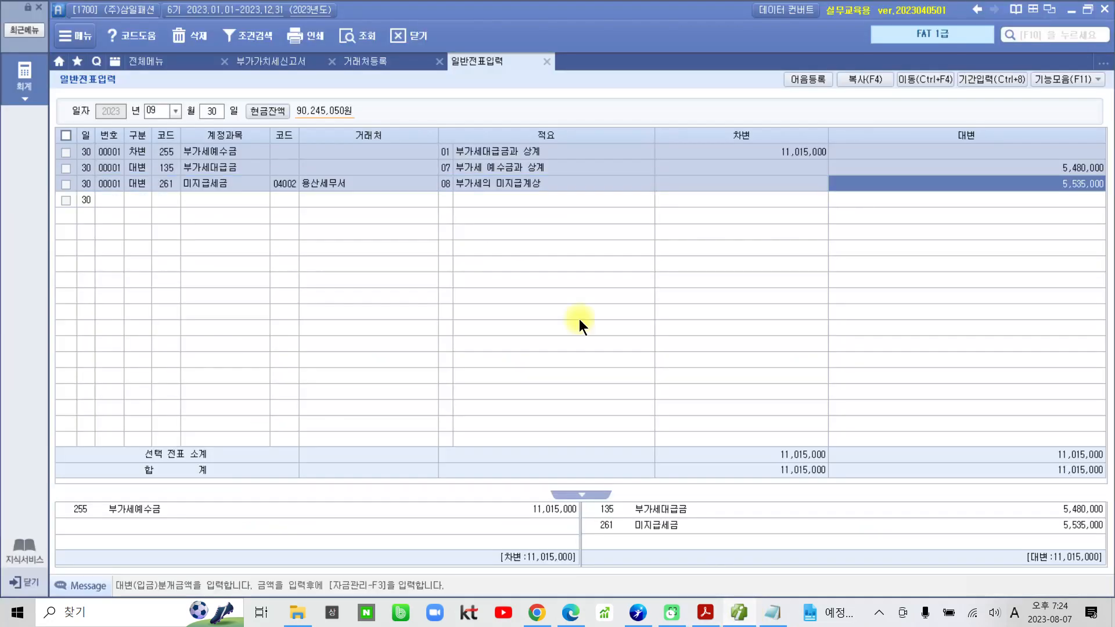
click(175, 111)
click(159, 223)
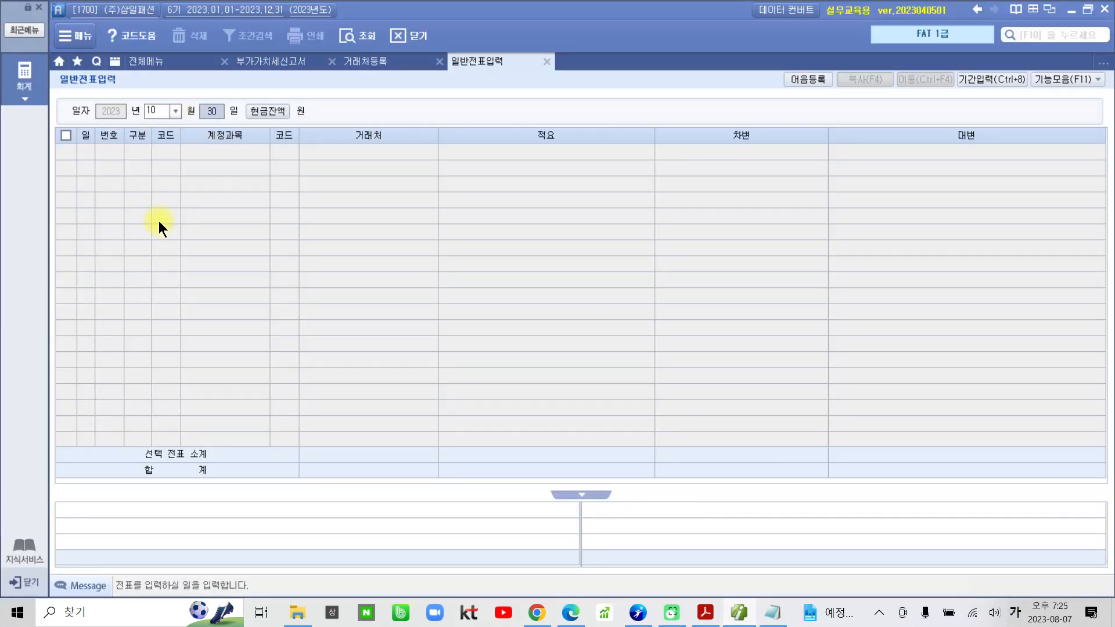
text(25)
key(Return)
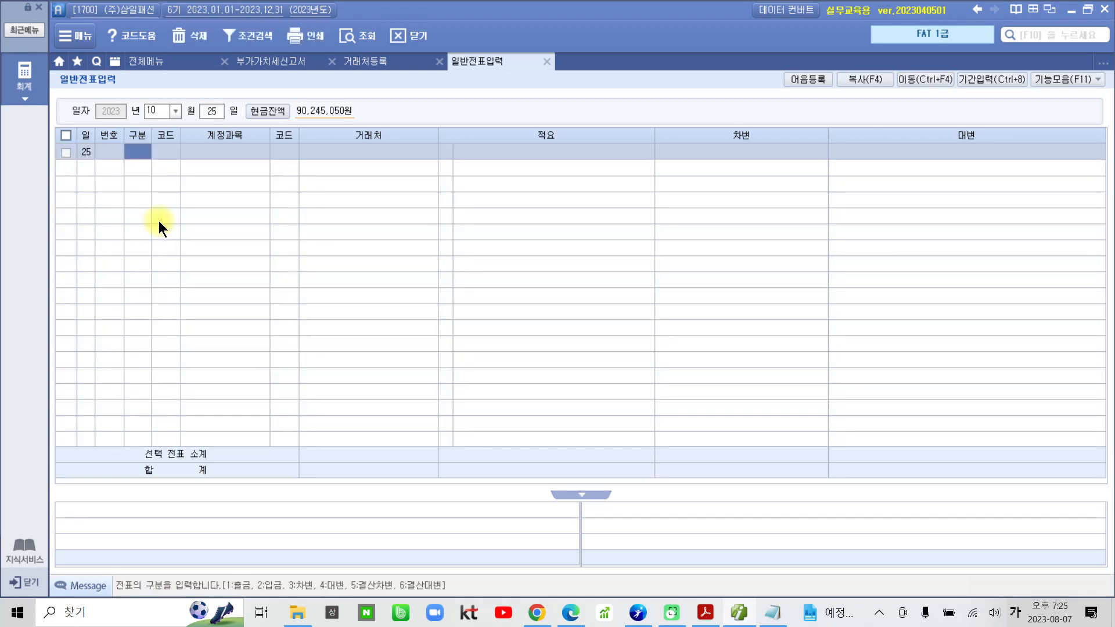
Add a debit (차변) line for account 261 미지급세금 with partner 04002 용산세무서.
text(3)
key(Return)
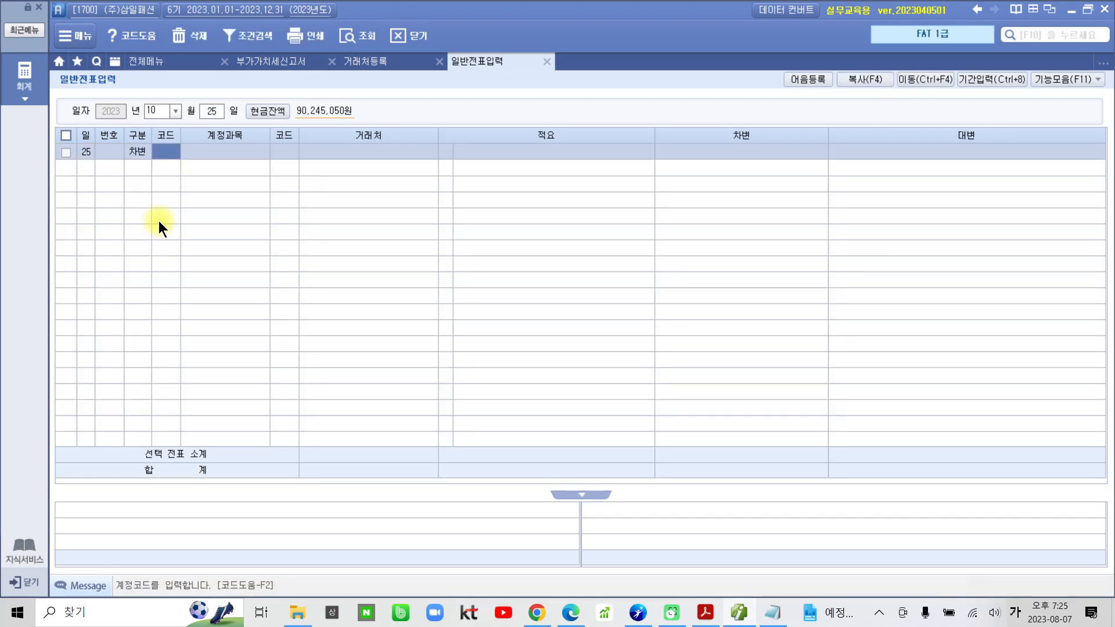
text(미지)
key(Return)
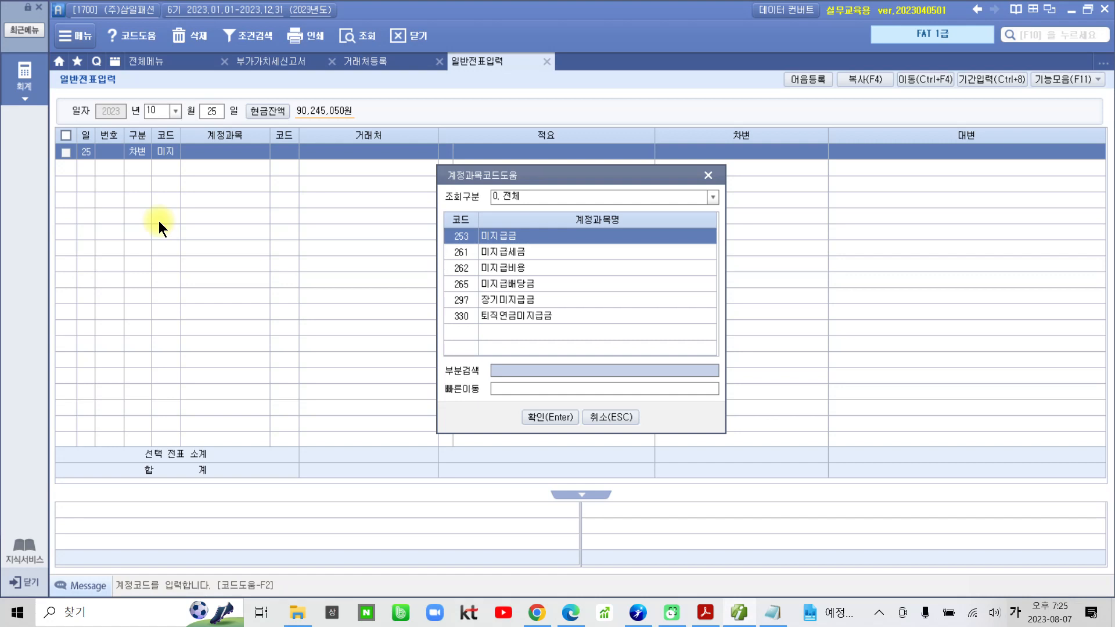
key(Down)
key(Return)
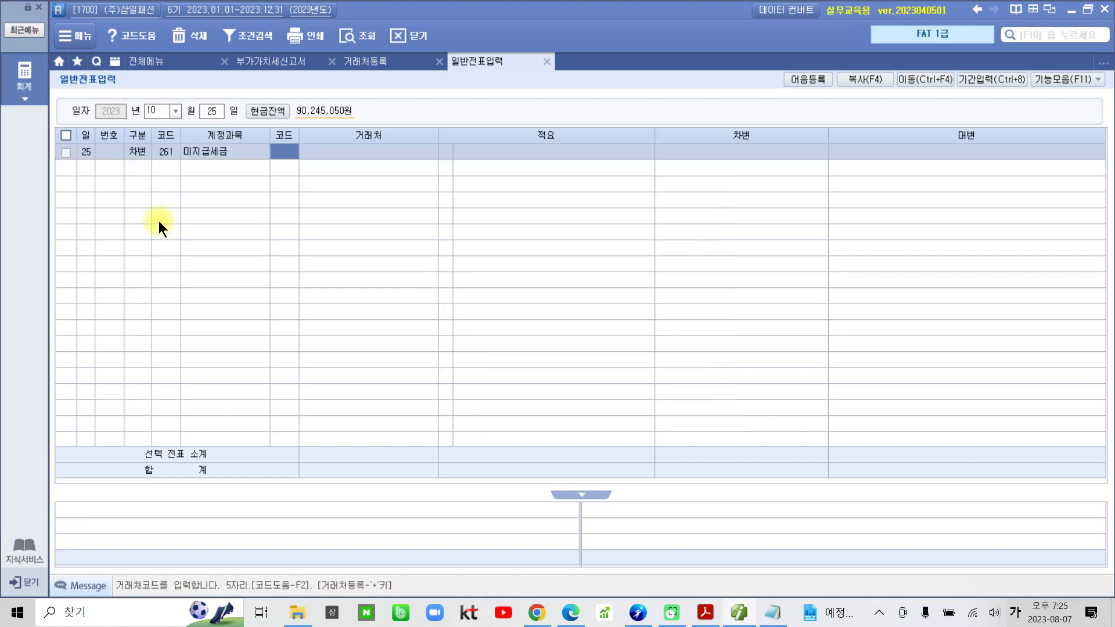
text(04002)
key(Return)
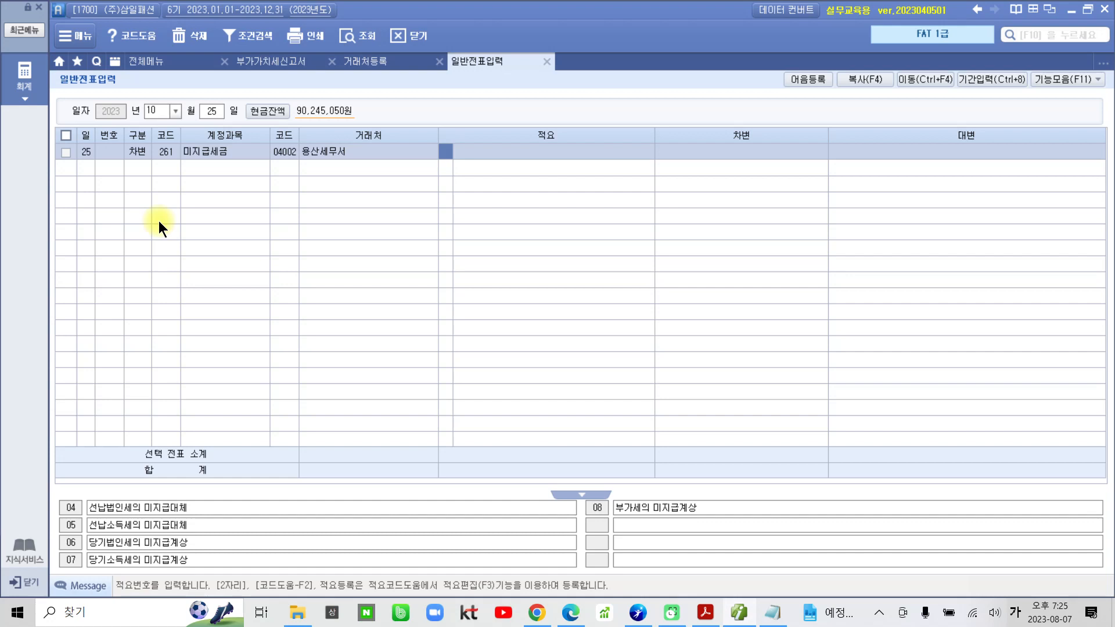
Enter the 적요 text 부가가치세 납부 without a code and a debit amount of 5,535,000 on the 미지급세금 line.
key(Return)
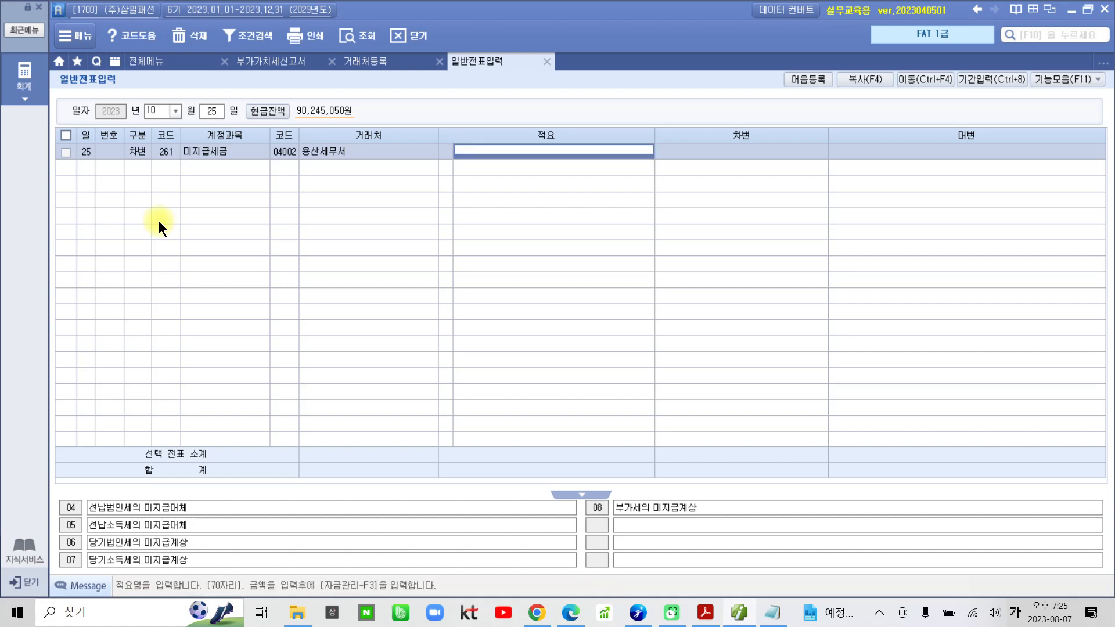
text(부가가치세)
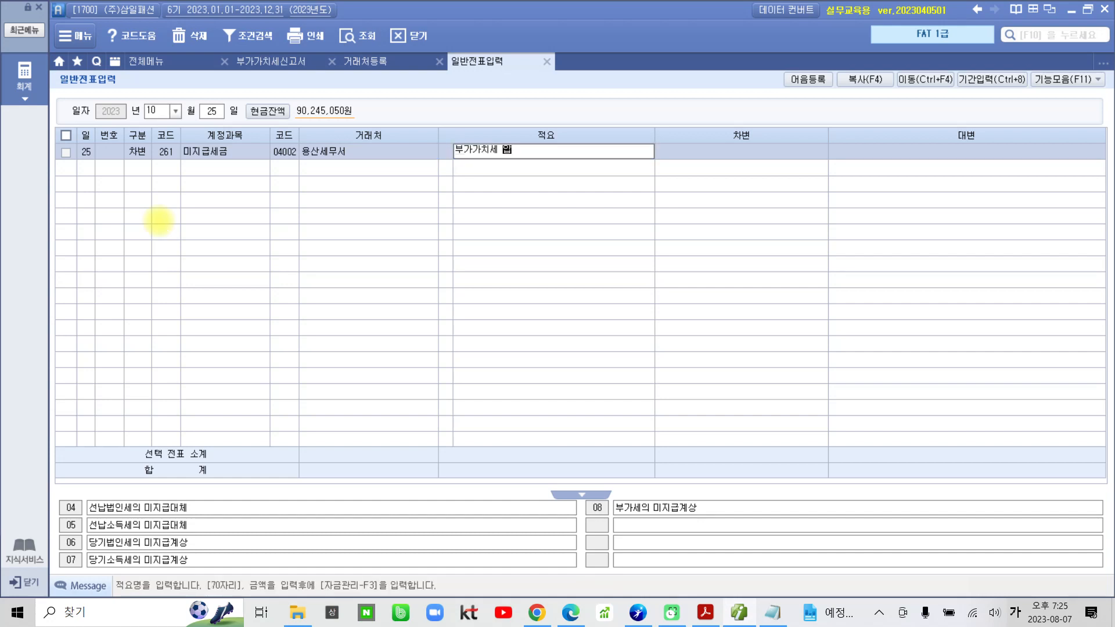
text( 납부)
key(Return)
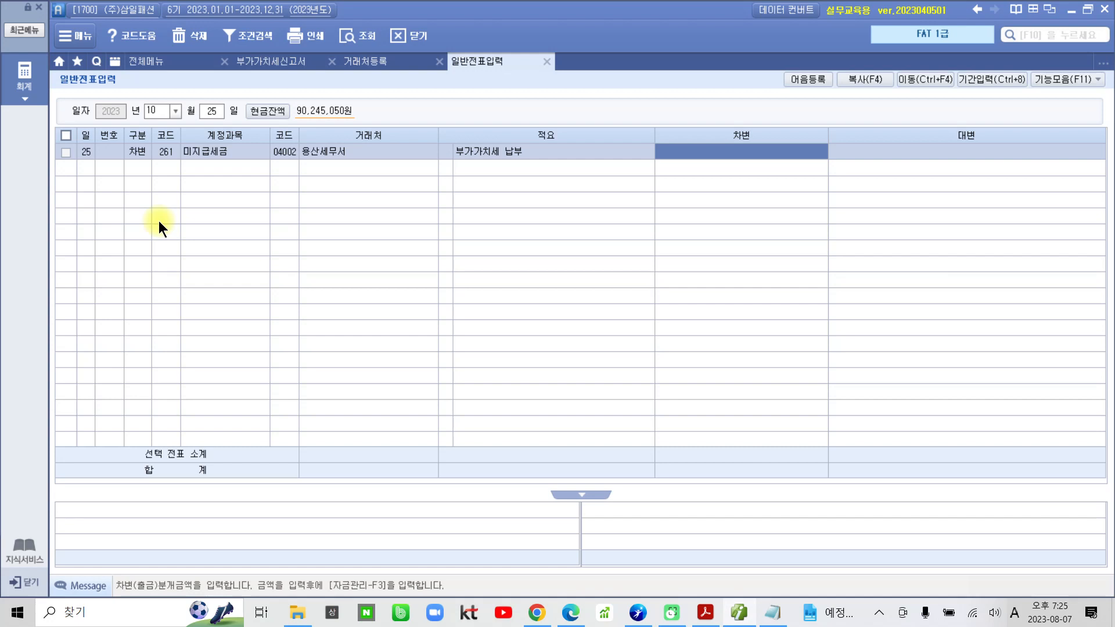
text(5535000)
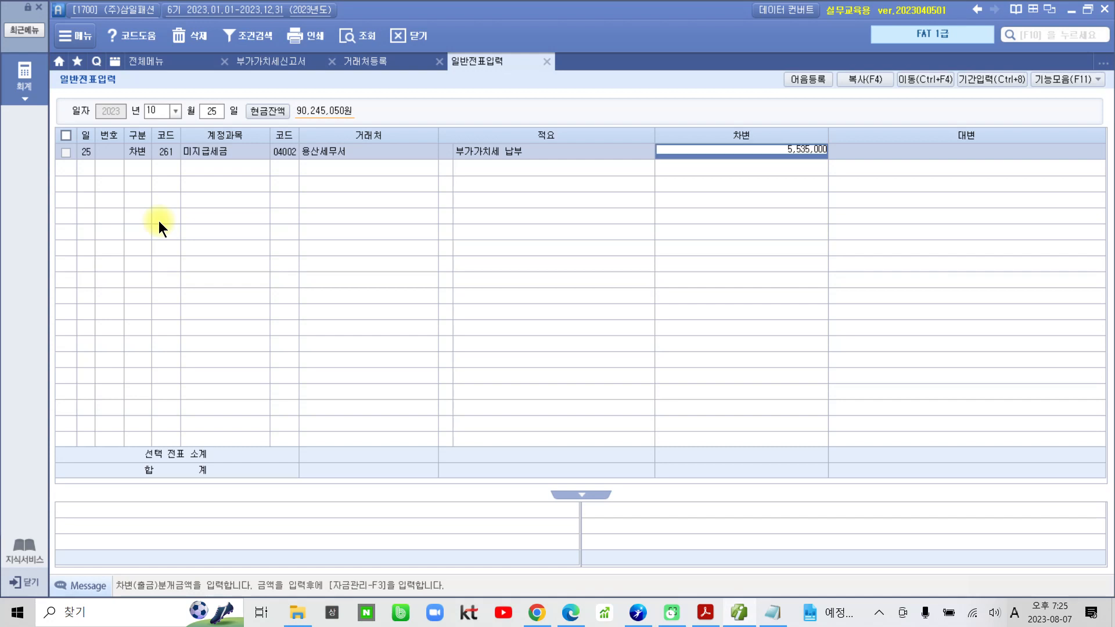
key(Return)
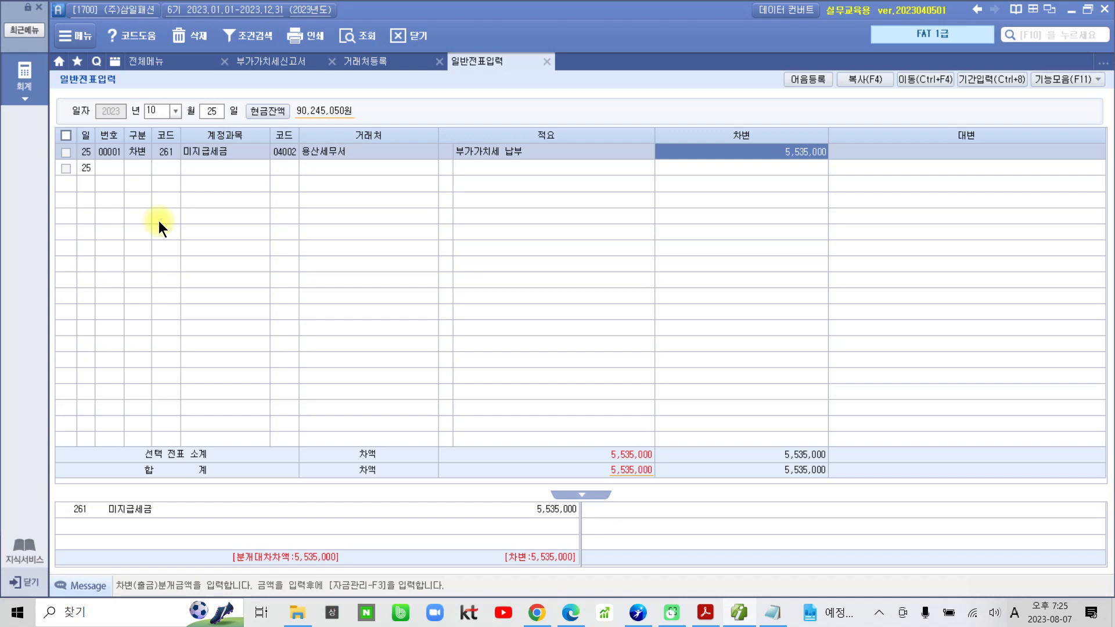
Add a credit (대변) line for account 103 보통예금 with partner 98002 신한은행(보통).
key(Return)
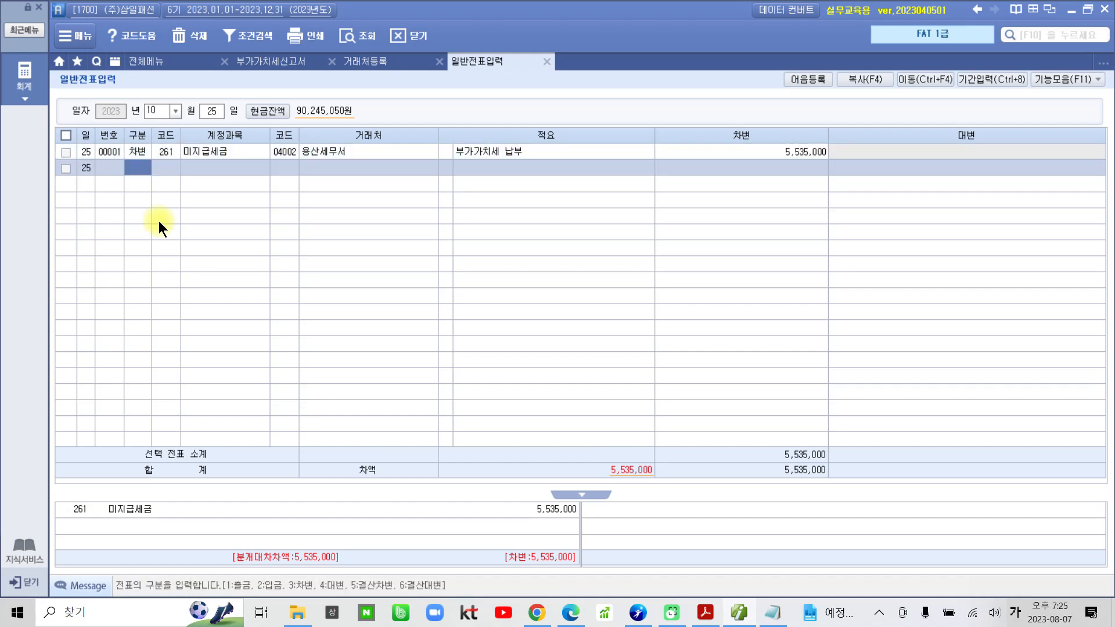
text(4)
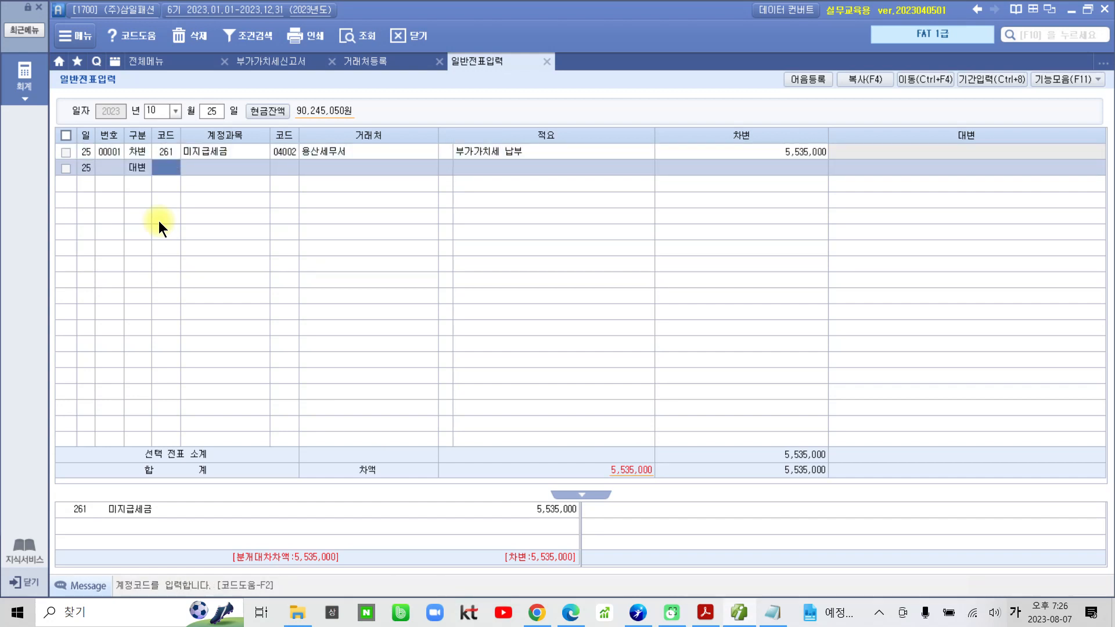
text(103)
key(Return)
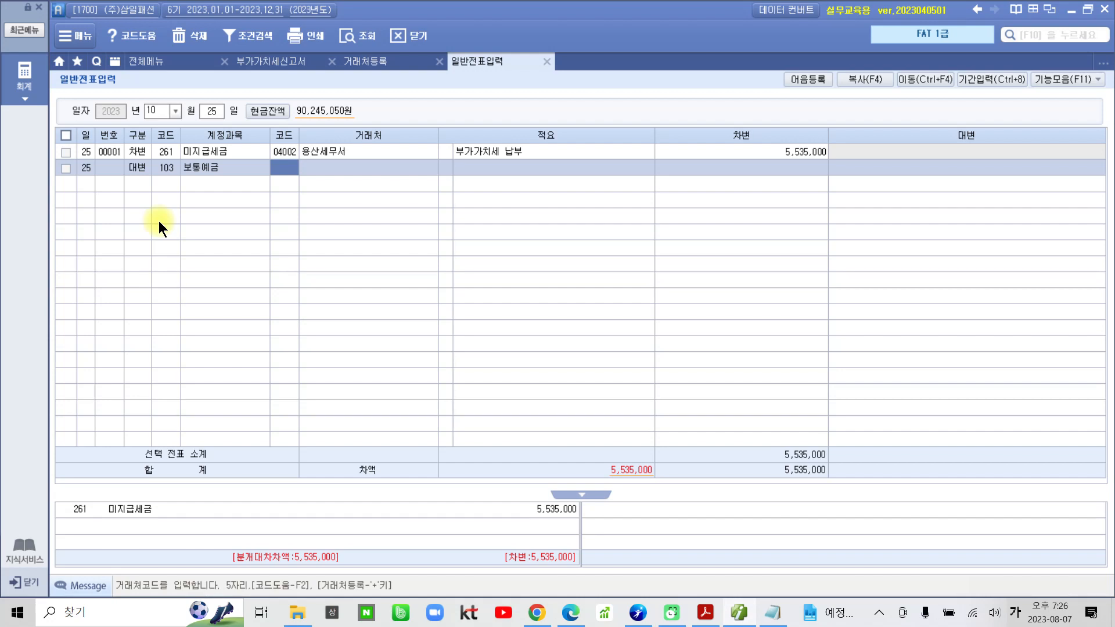
text(신한)
key(Return)
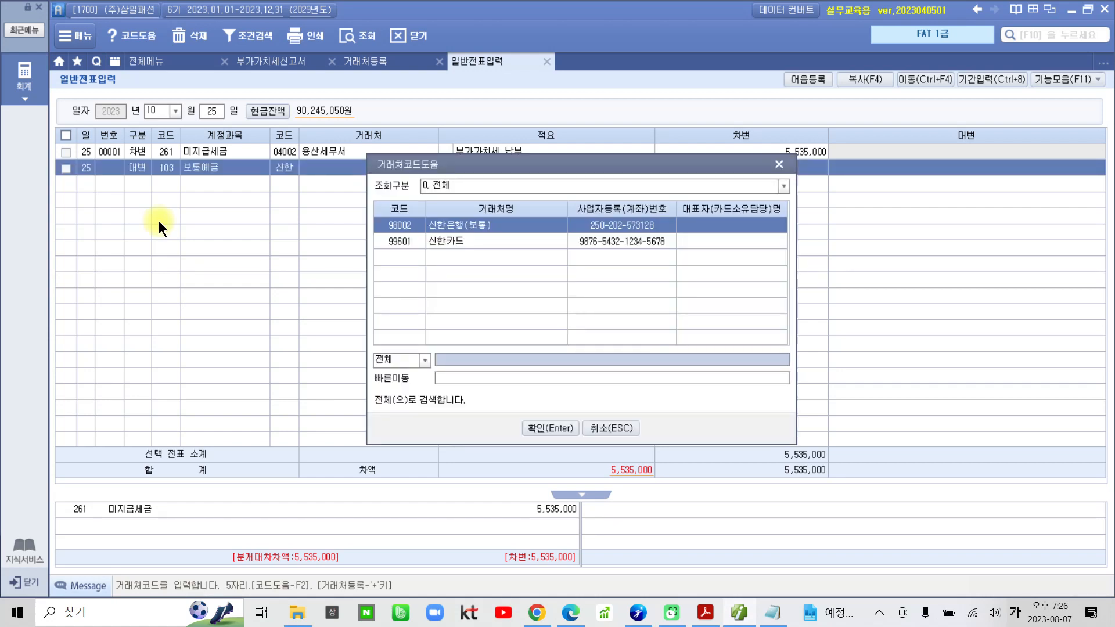
key(Return)
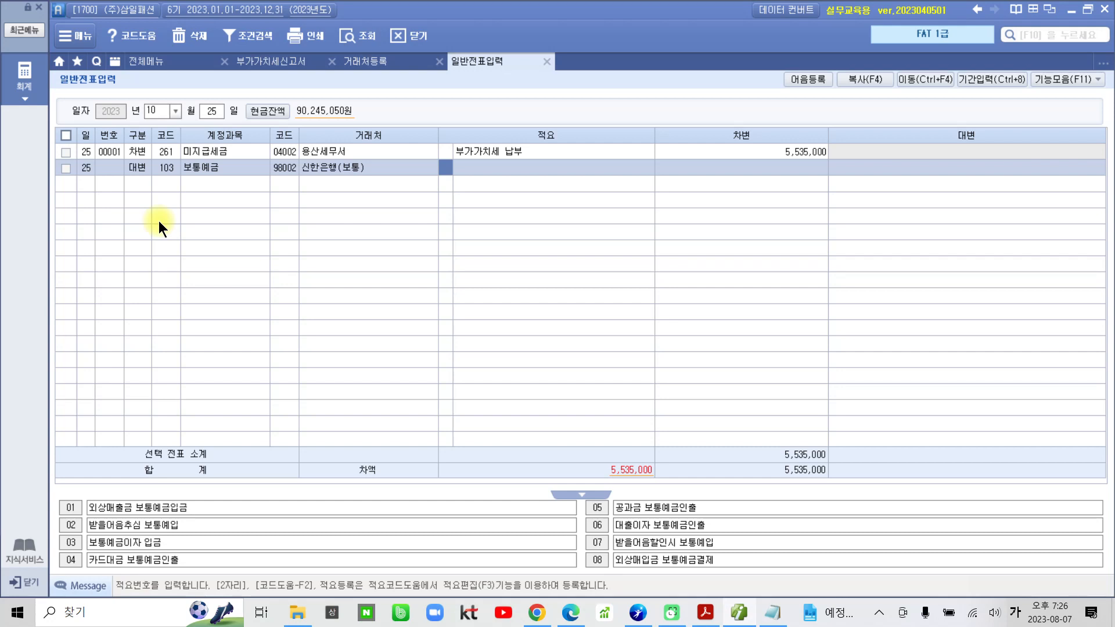
Complete the 보통예금 line with the 적요 부가가치세 납부 and a credit amount of 5,535,000.
key(Return)
key(Return)
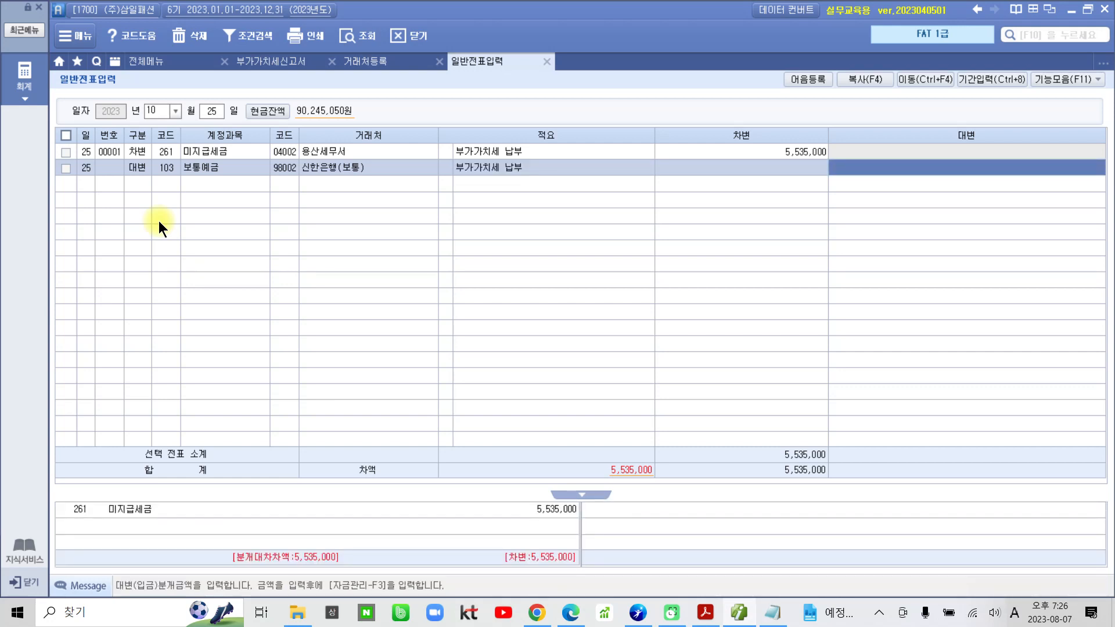
key(Return)
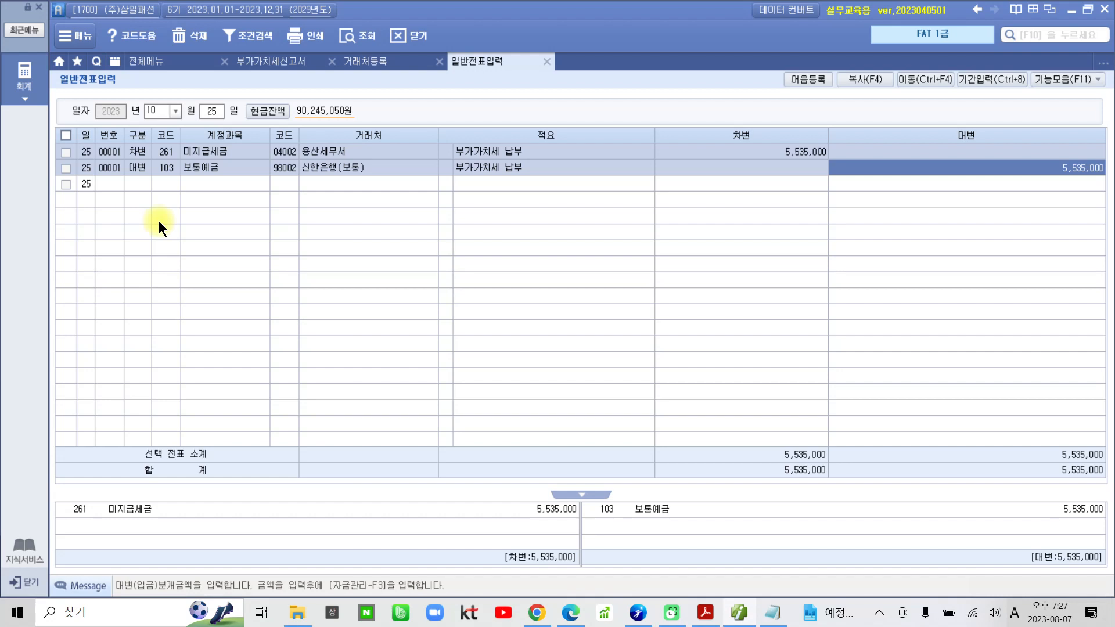
Switch to the PDF in Acrobat Reader and review the 부가가치세신고서 solution pages through to the 출제예상 평가문제 questions.
click(706, 613)
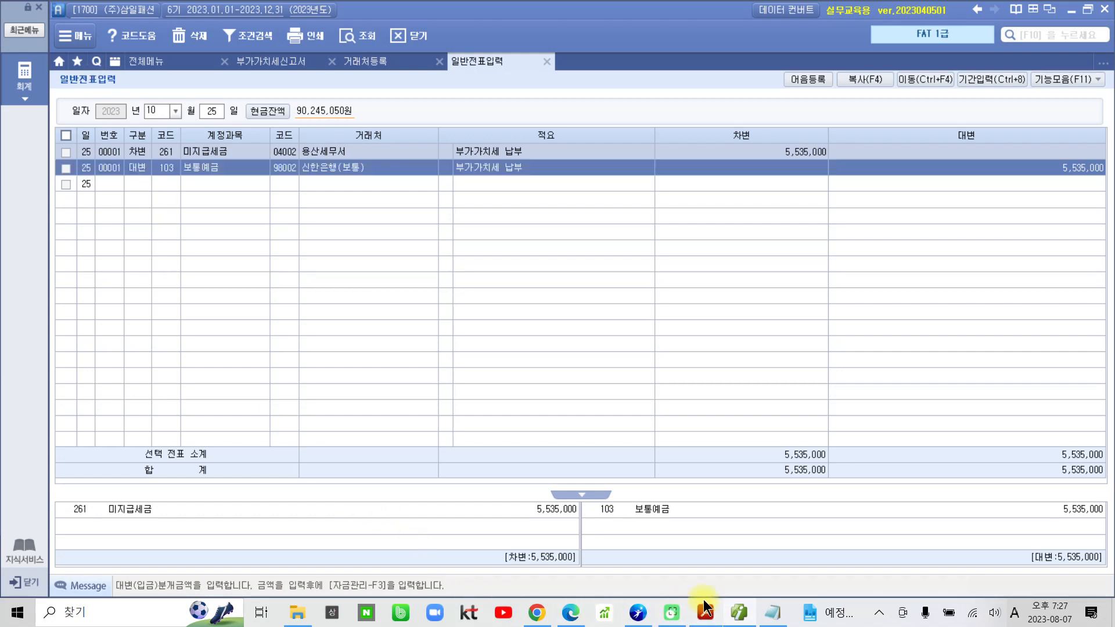
scroll(588, 447, down, 12)
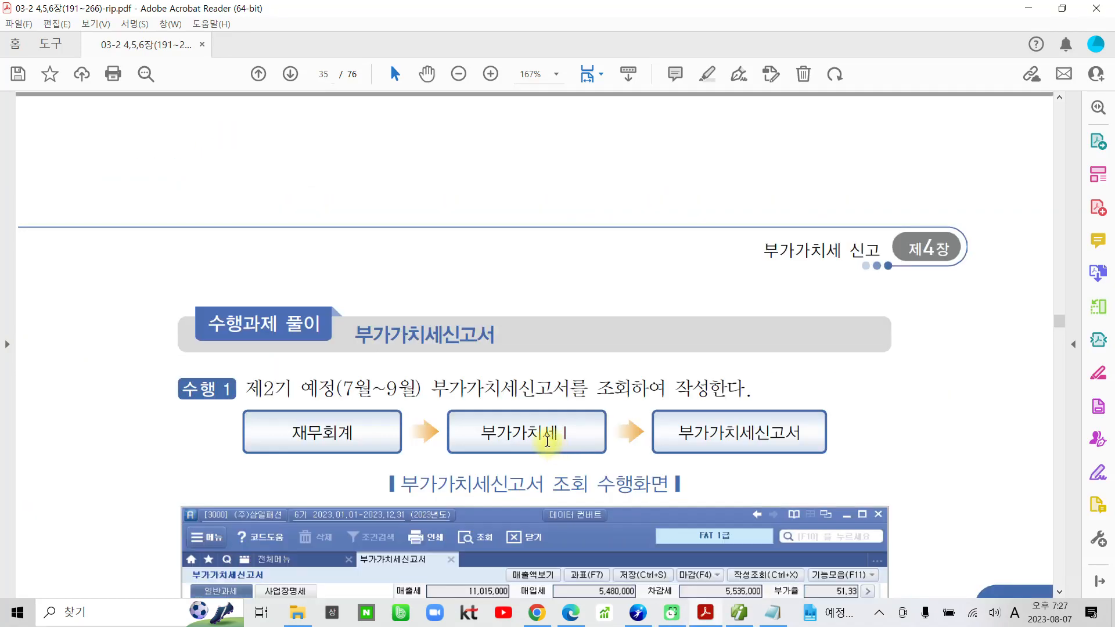
scroll(533, 433, down, 15)
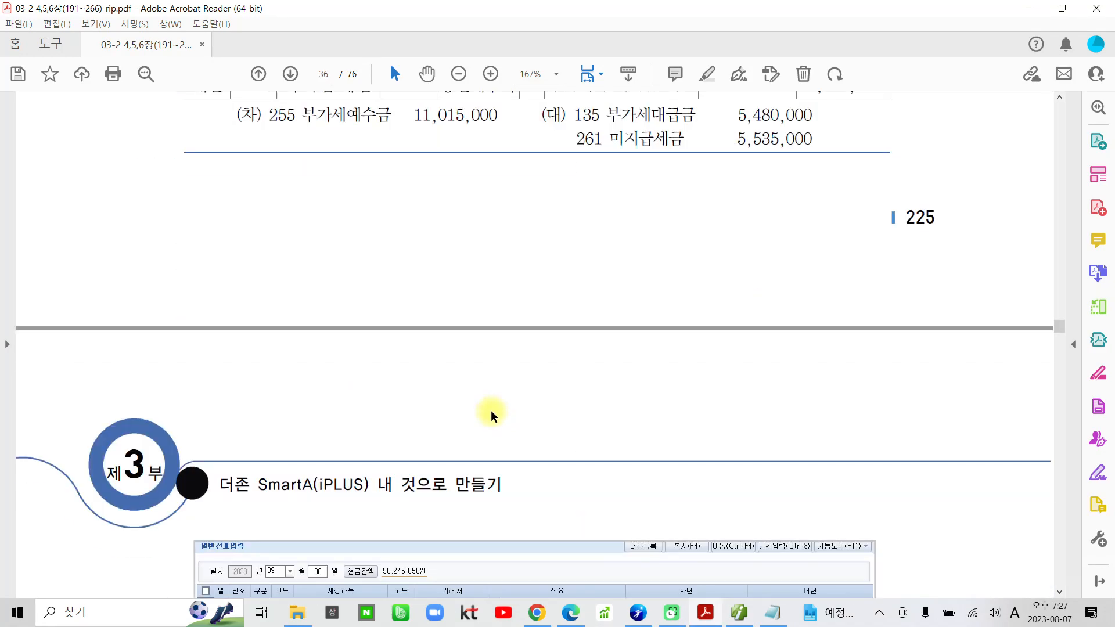
scroll(482, 432, down, 18)
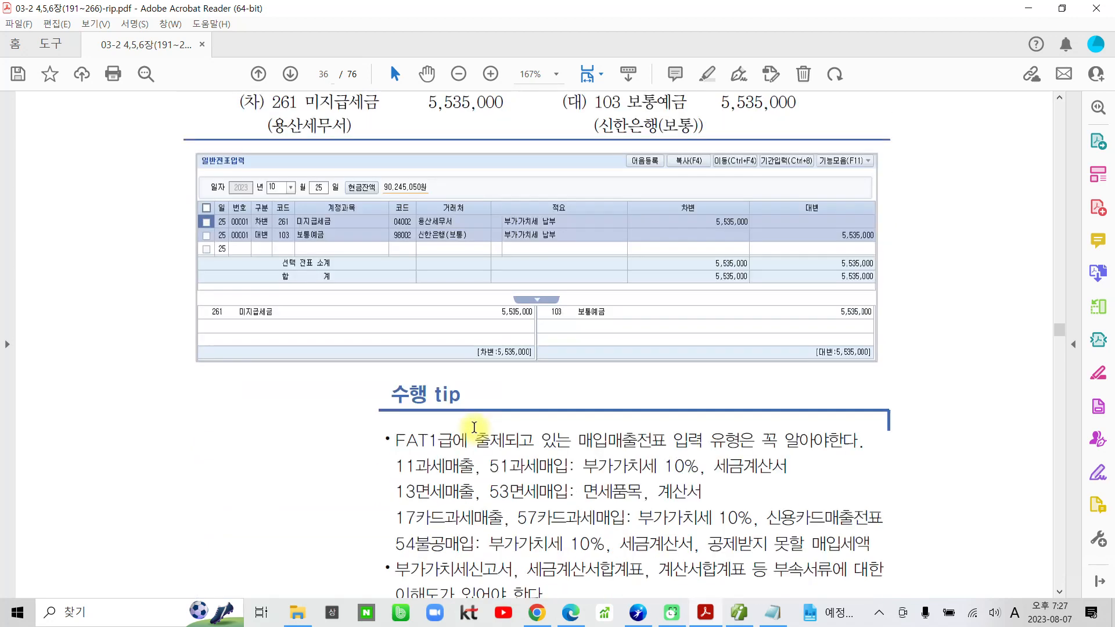
scroll(475, 428, down, 12)
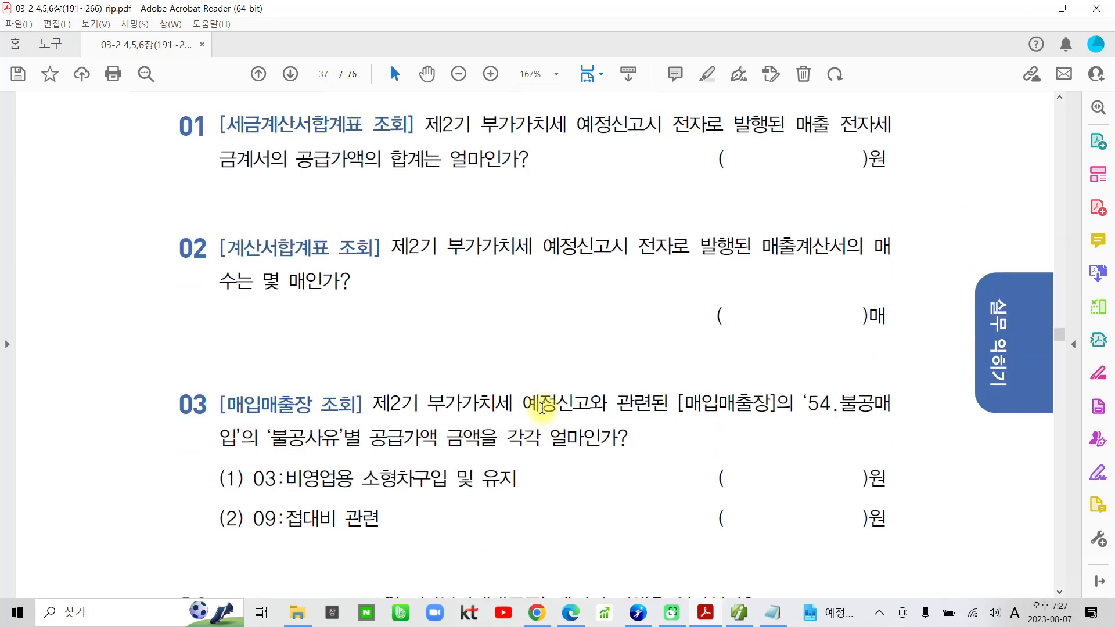
scroll(293, 325, up, 2)
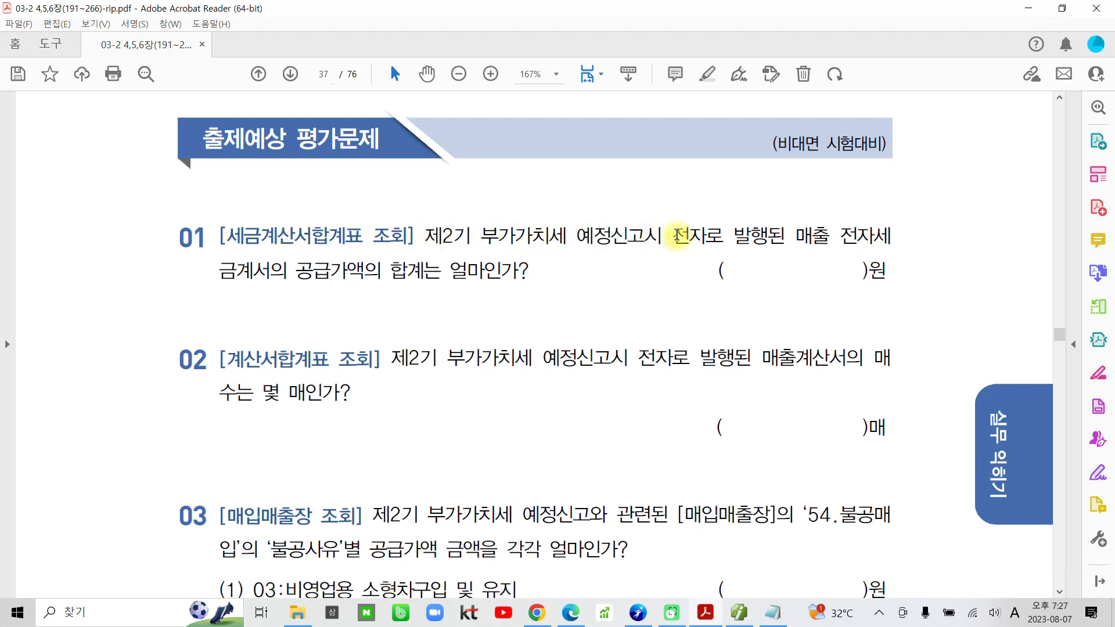
Switch from the PDF to Smart A and query the 세금계산서합계표 for months 07 to 09 of 2023 for question 01.
drag(674, 236, 366, 270)
click(366, 270)
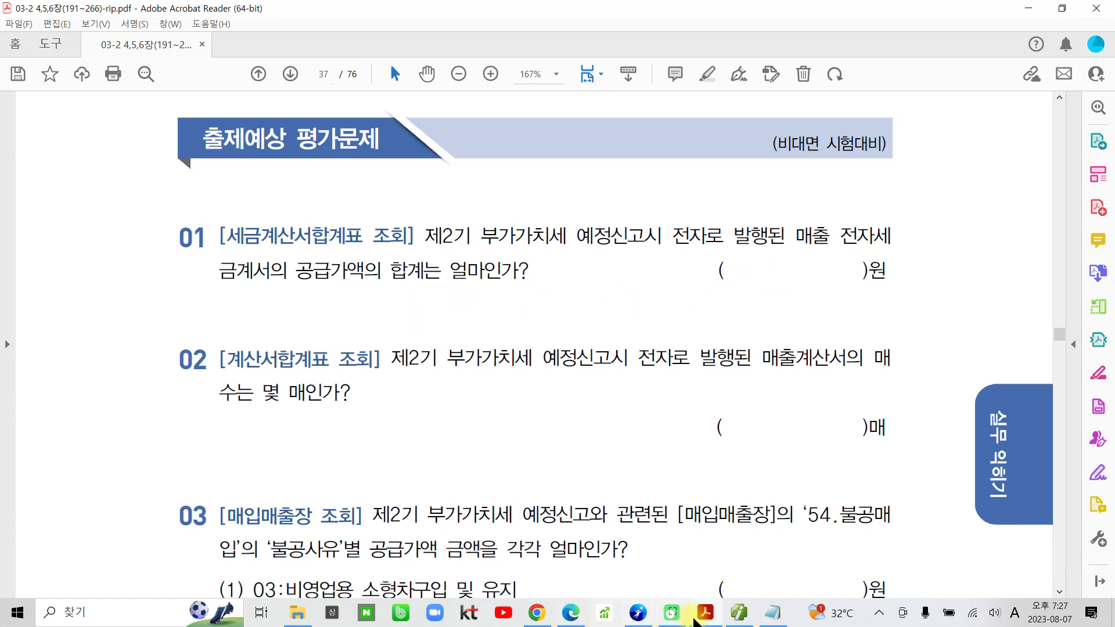
click(741, 617)
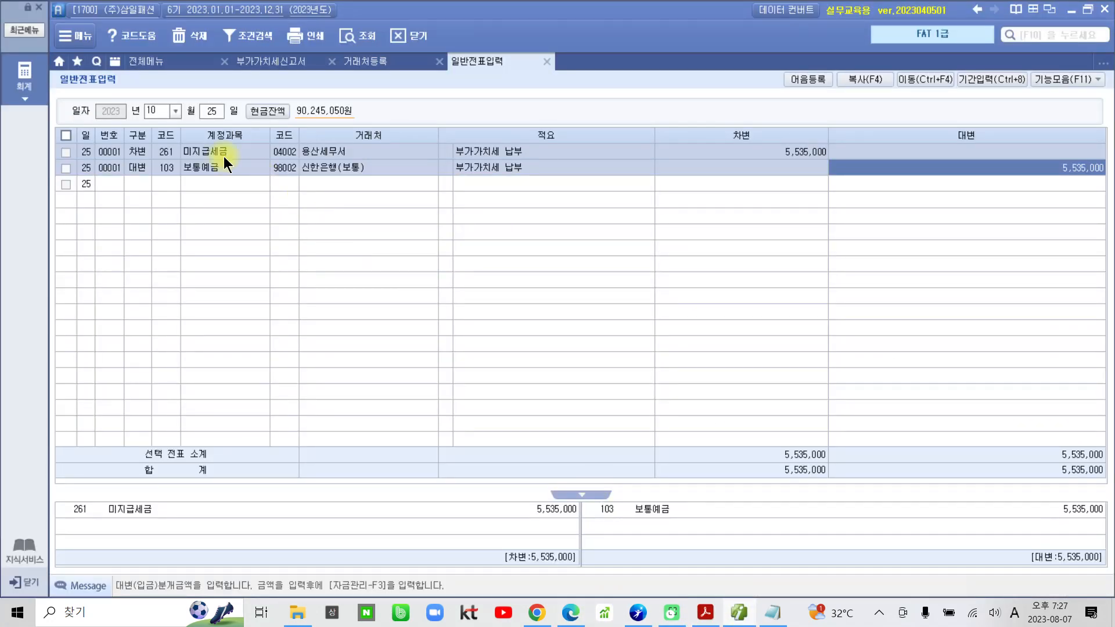
click(159, 60)
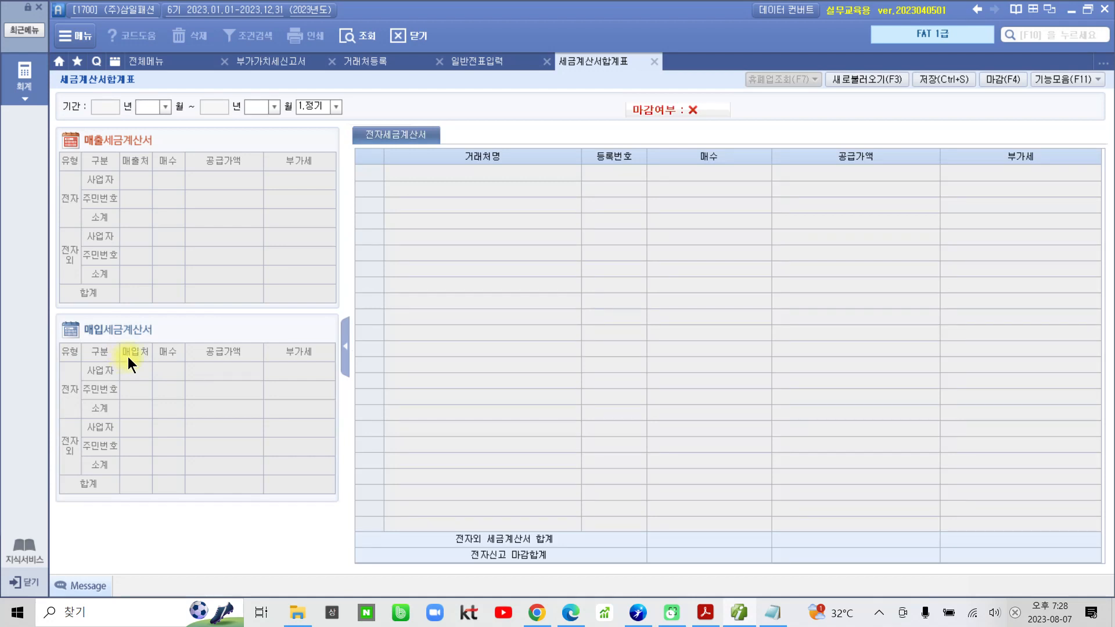
text(07)
text(09)
key(Return)
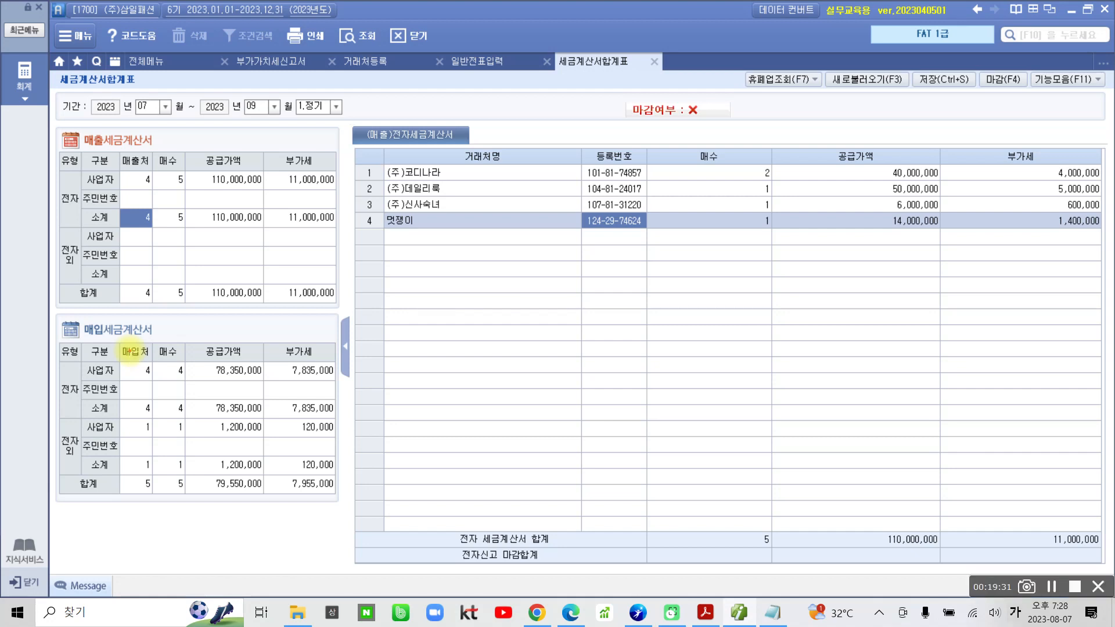
Examine the 공급가액 of the 전자 소계 row in the 매출세금계산서 table.
mouse_move(75, 120)
mouse_down()
mouse_move(62, 148)
mouse_move(170, 127)
mouse_move(68, 124)
mouse_up()
mouse_move(74, 186)
mouse_down()
mouse_move(46, 197)
mouse_move(71, 219)
mouse_up()
mouse_move(231, 142)
mouse_down()
mouse_move(220, 171)
mouse_move(247, 168)
mouse_up()
mouse_move(203, 221)
mouse_down()
mouse_move(243, 227)
mouse_move(265, 216)
mouse_move(194, 209)
mouse_move(213, 235)
mouse_up()
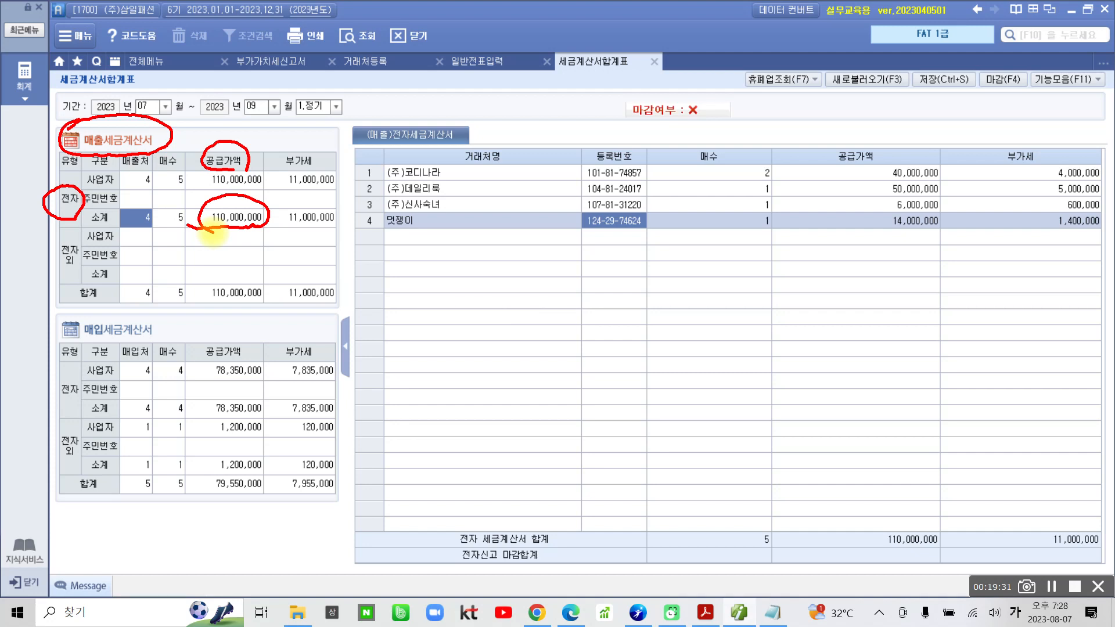
key(Escape)
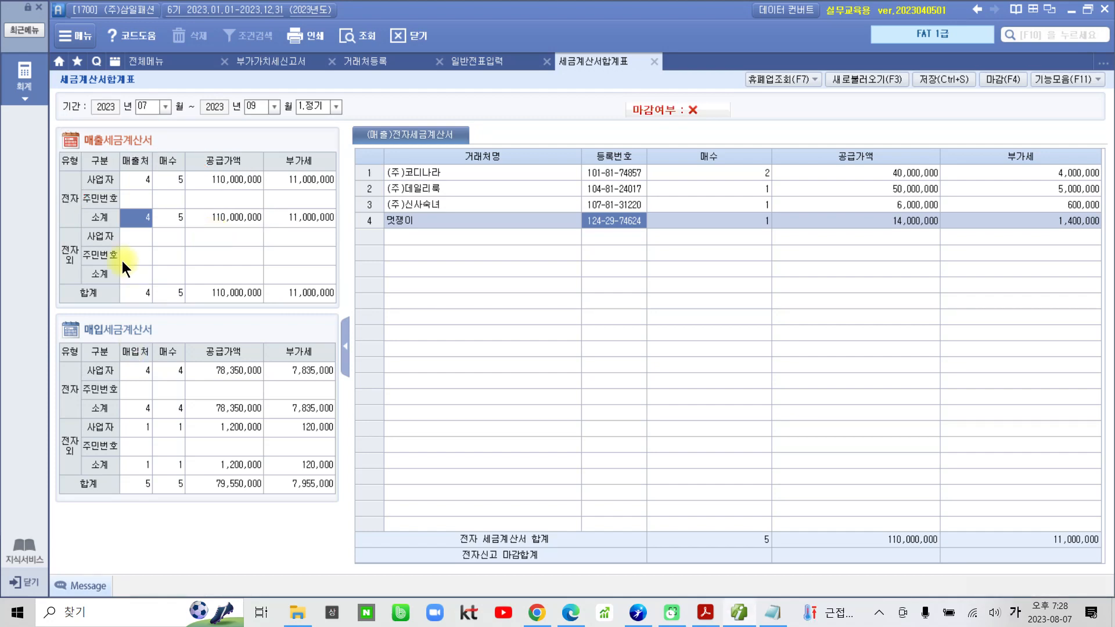
Open the 계산서합계표 and query it for months 07 to 09 of 2023.
click(152, 64)
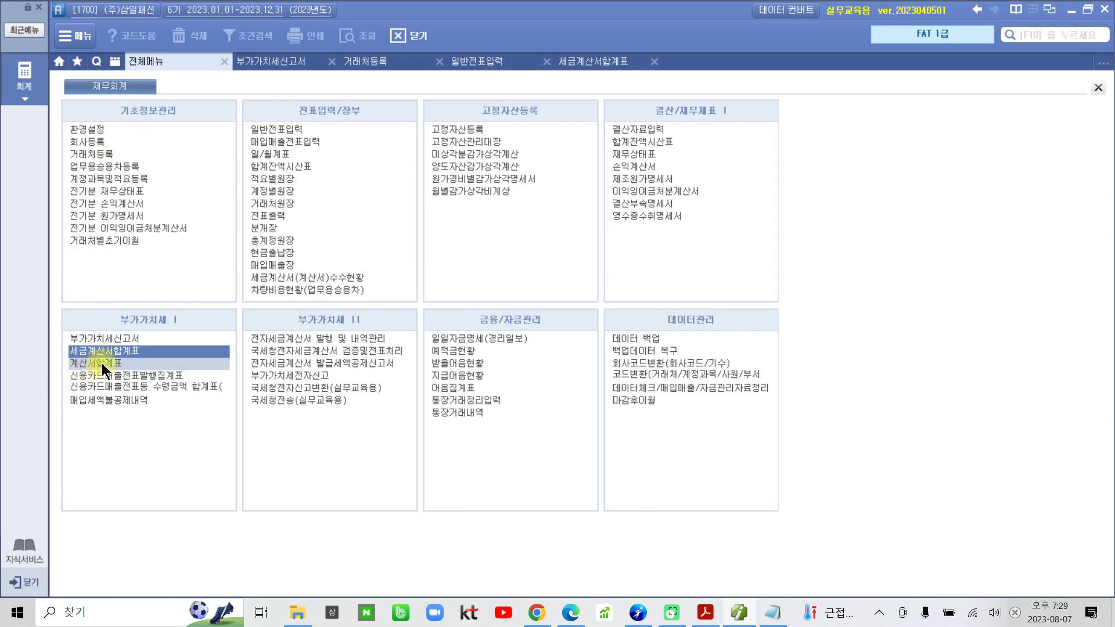
click(102, 364)
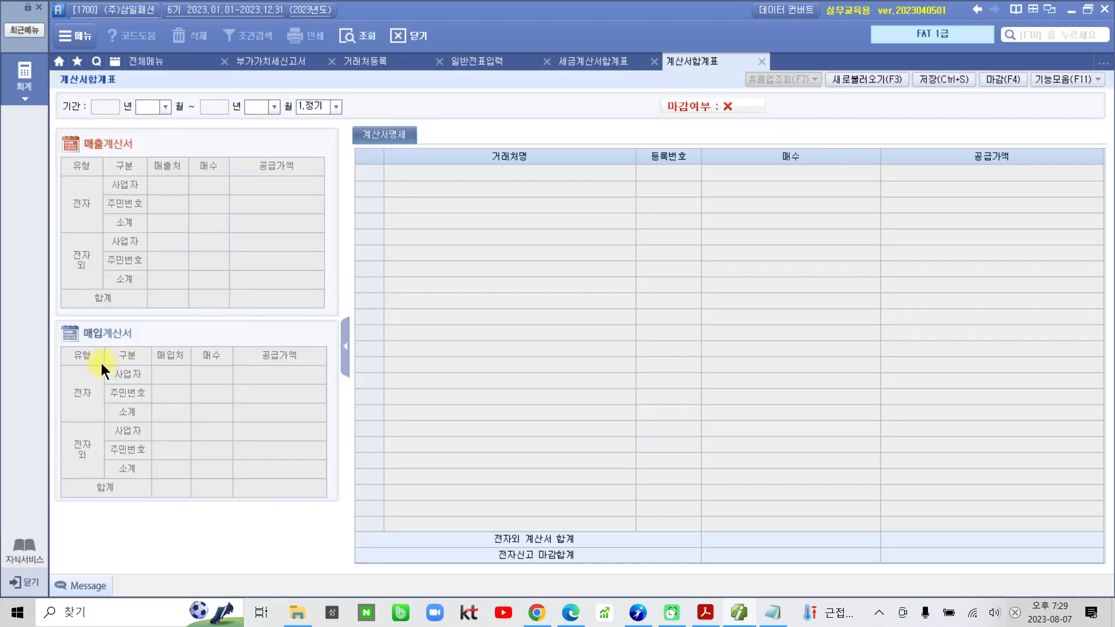
text(07)
key(Return)
text(09)
key(Return)
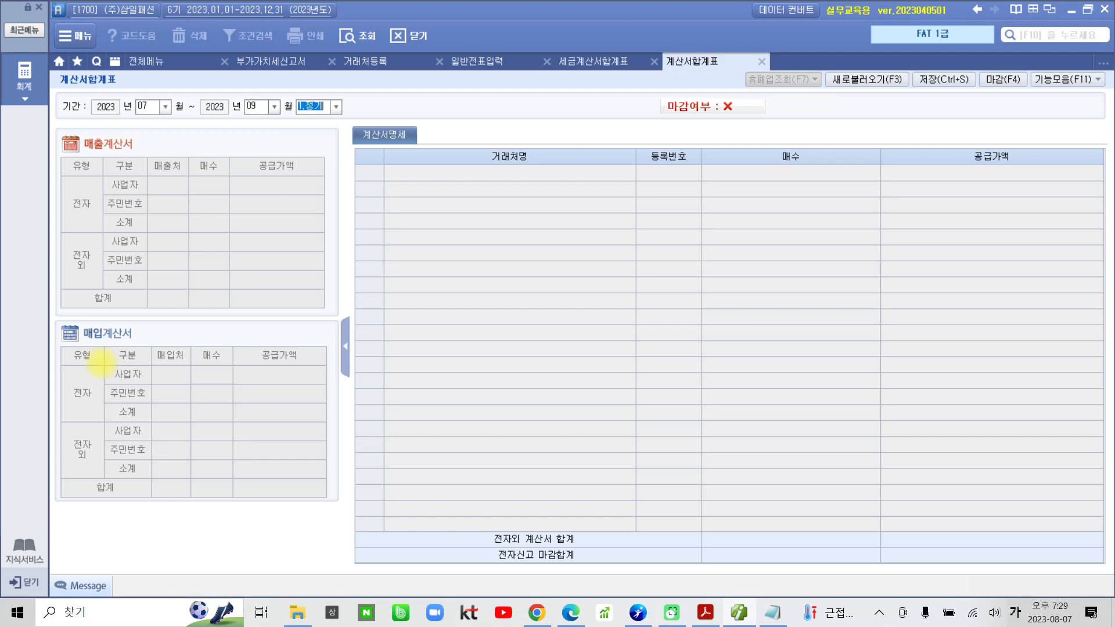
key(Return)
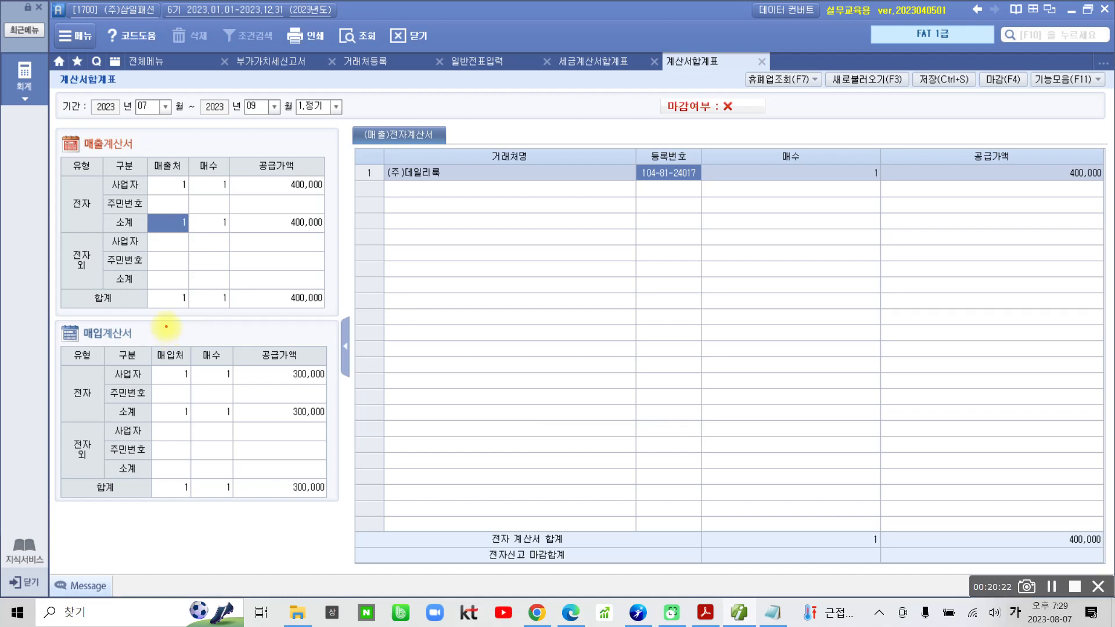
Examine the 매수 of the 전자 소계 row in the 매출계산서 table.
mouse_move(58, 132)
mouse_down()
mouse_move(64, 164)
mouse_move(74, 117)
mouse_move(50, 149)
mouse_up()
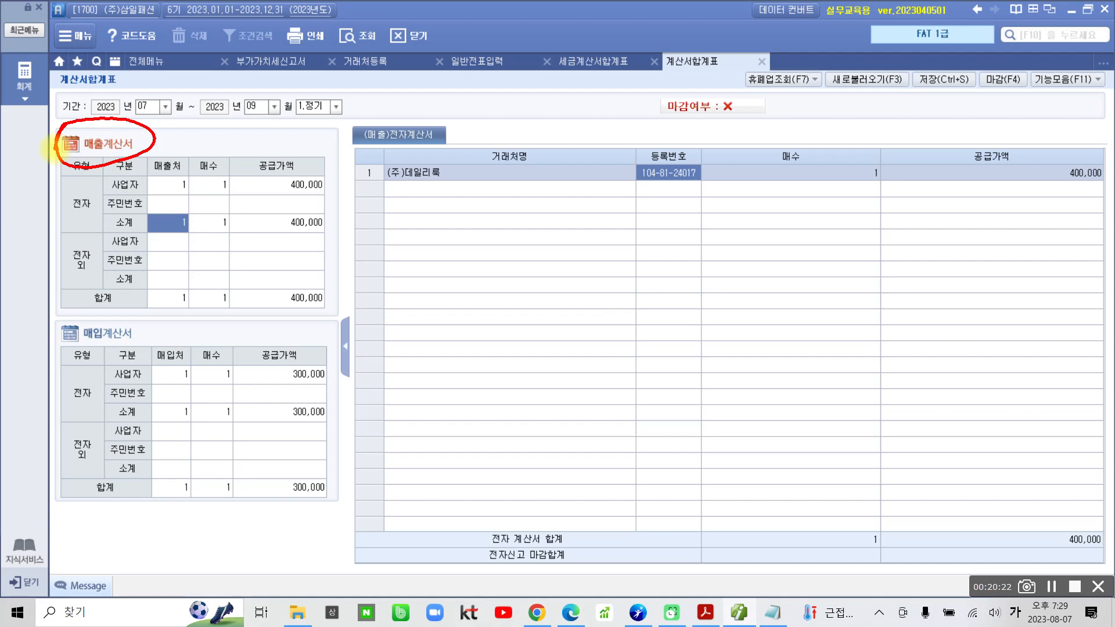
mouse_move(212, 210)
mouse_down()
mouse_move(243, 219)
mouse_move(235, 239)
mouse_up()
drag(88, 186, 100, 212)
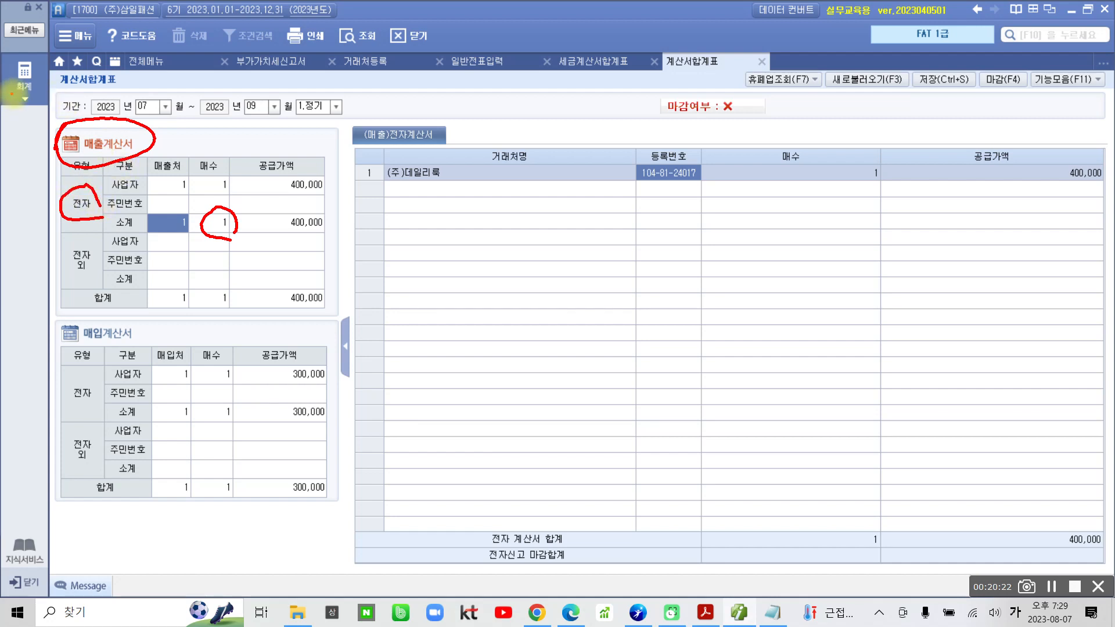
key(Escape)
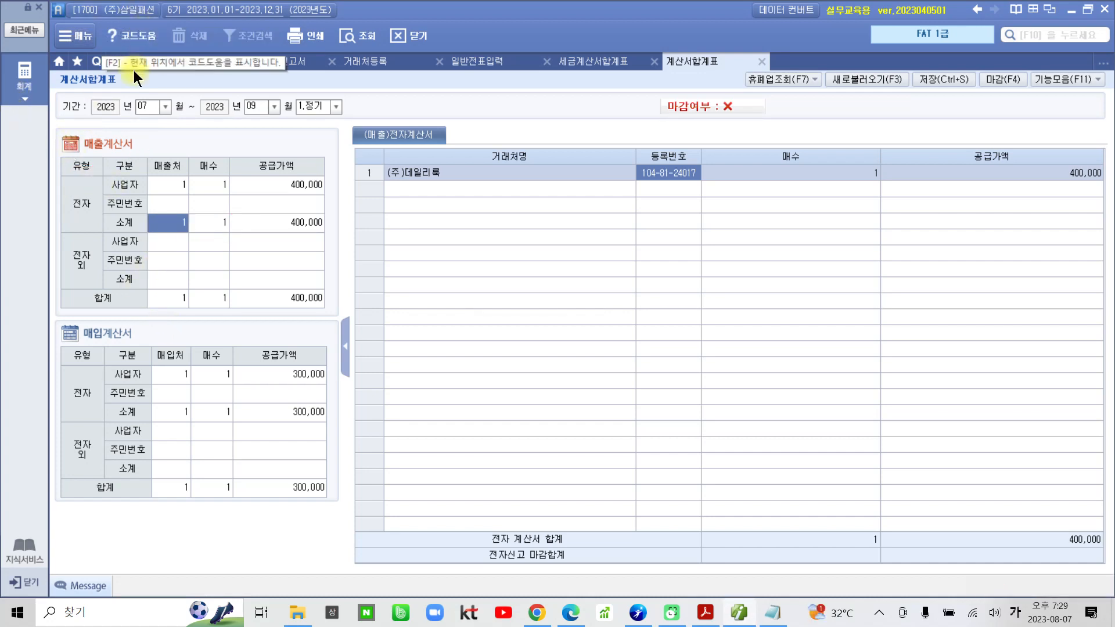
Open the 매입매출장 ledger from the 전표입력/장부 group.
click(141, 63)
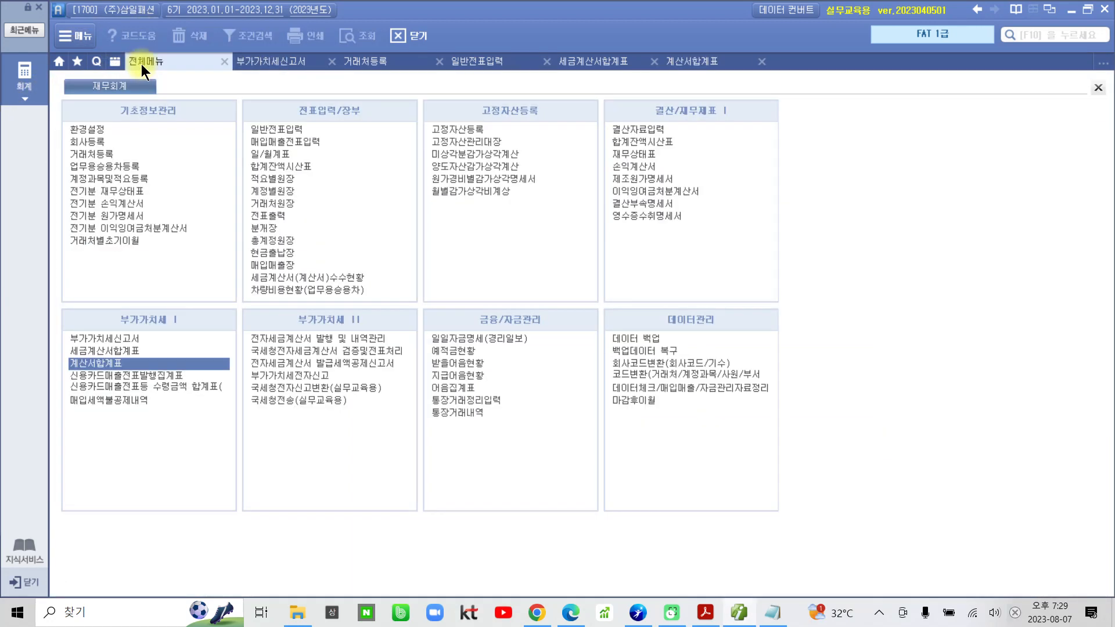
key(ctrl+2)
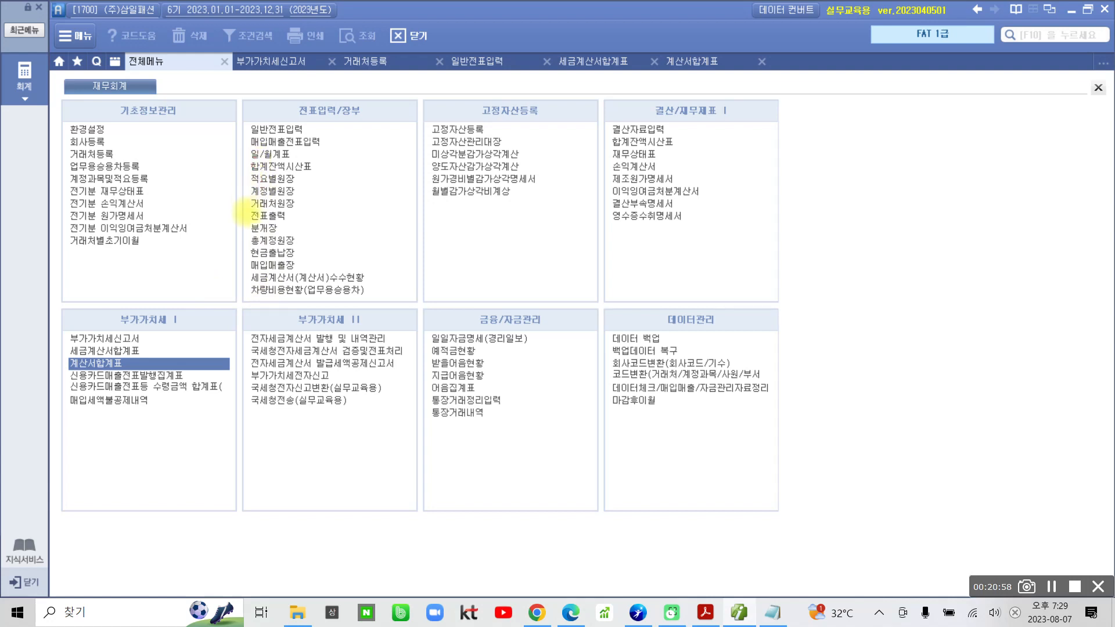
mouse_move(237, 254)
mouse_down()
mouse_move(343, 271)
mouse_move(341, 252)
mouse_up()
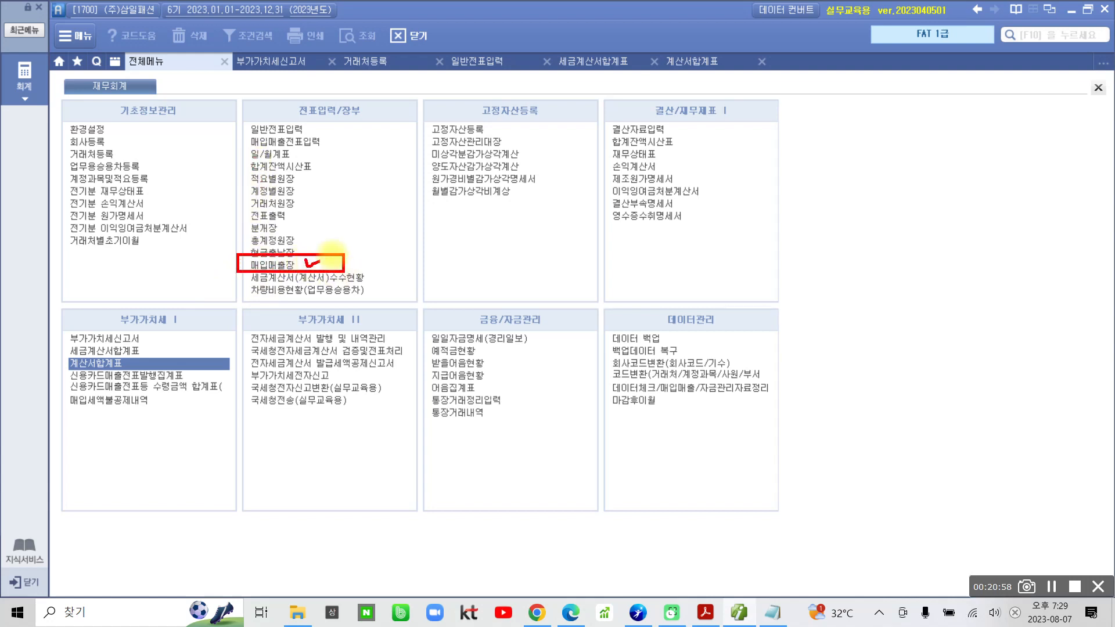
key(ctrl+2)
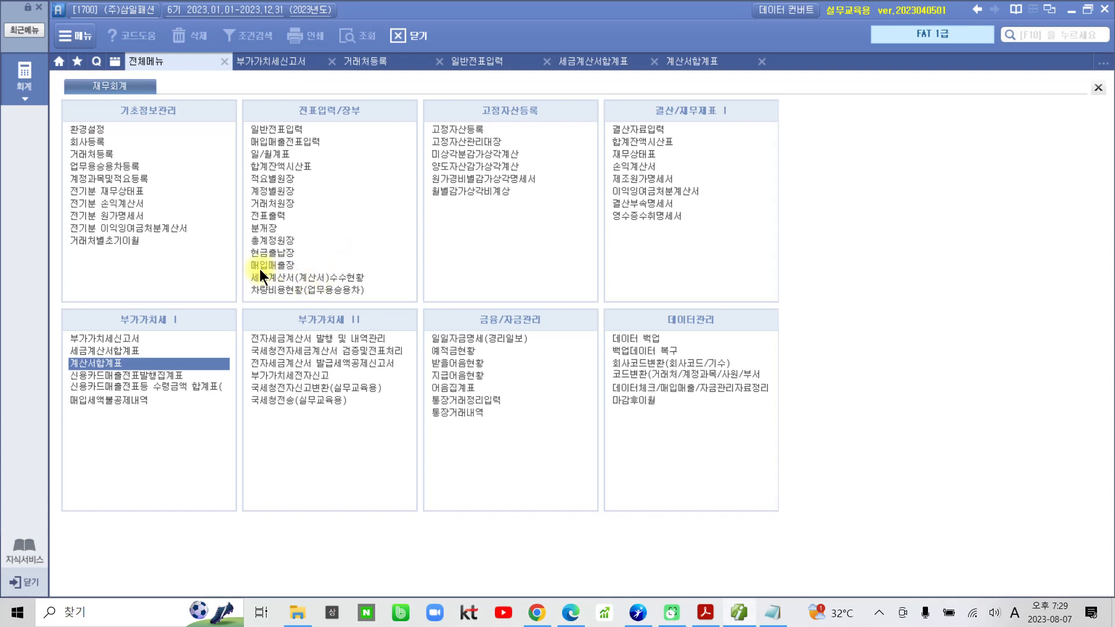
click(272, 265)
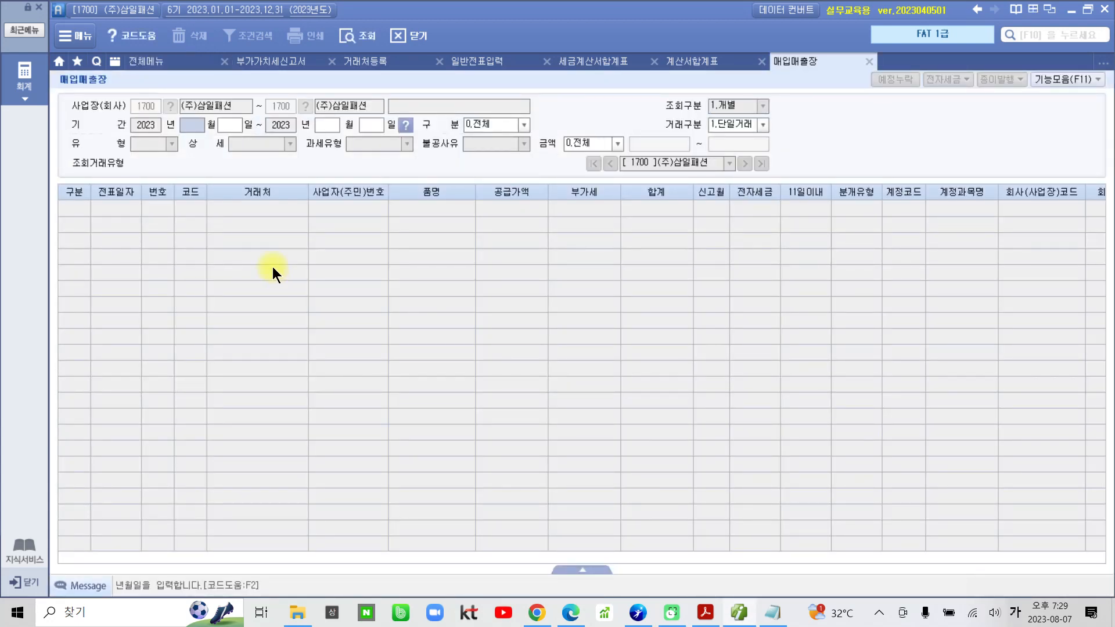
Set the 매입매출장 query period to 2023-07-01 through 2023-09-30.
text(7)
key(Return)
text(1)
key(Return)
text(9)
key(Return)
text(30)
key(Return)
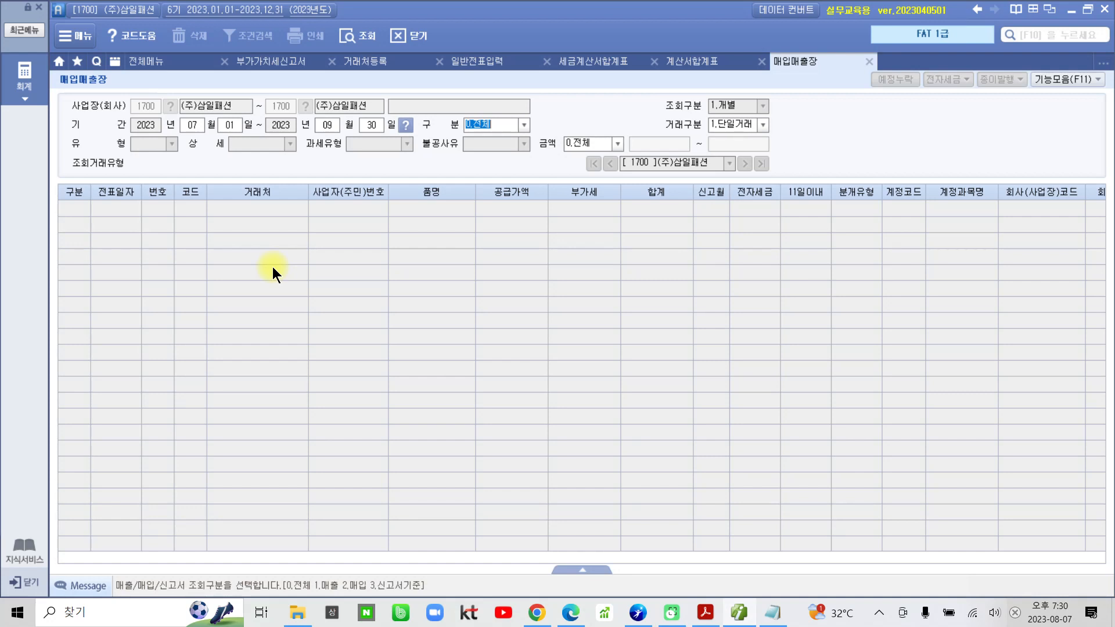
Query the ledger with 구분 2.매입, 과세유형 54:불공 and 불공사유 00:전체.
click(524, 126)
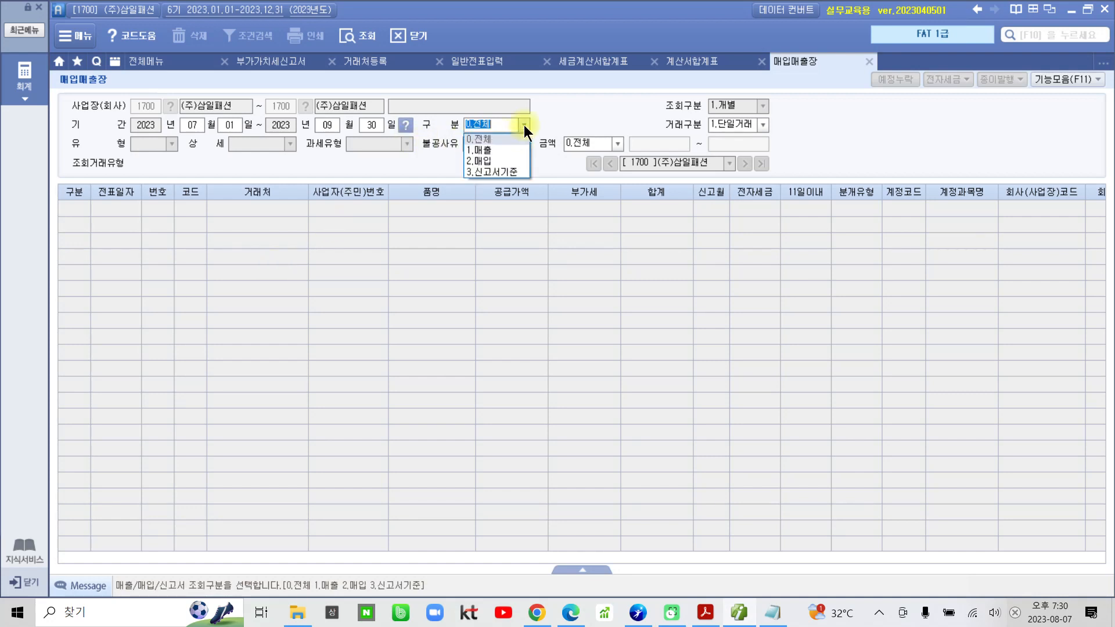
click(487, 158)
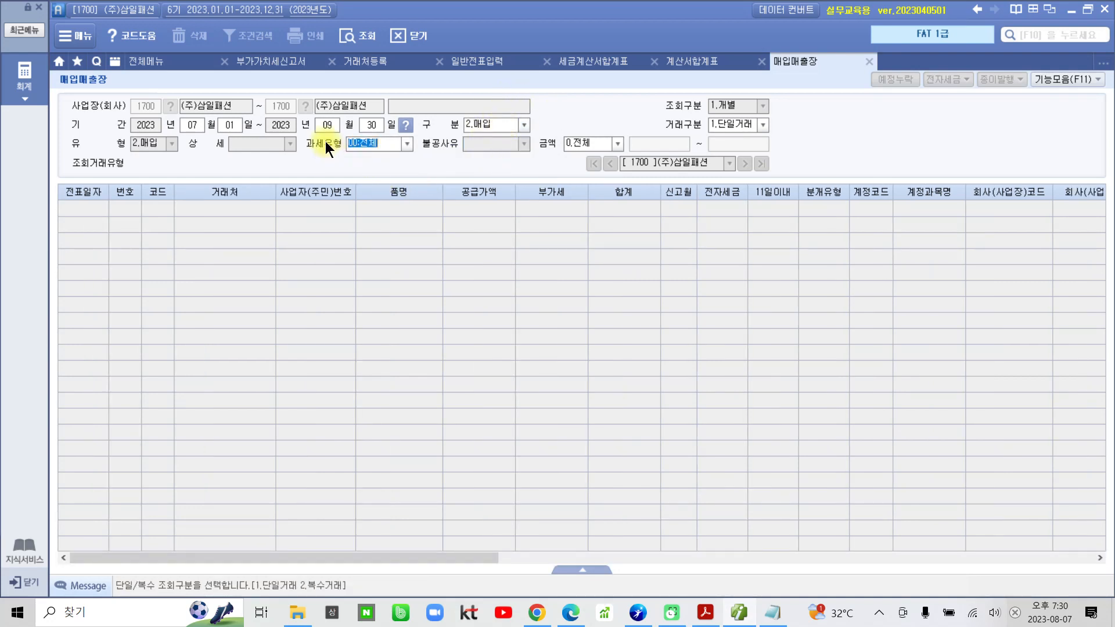
click(406, 142)
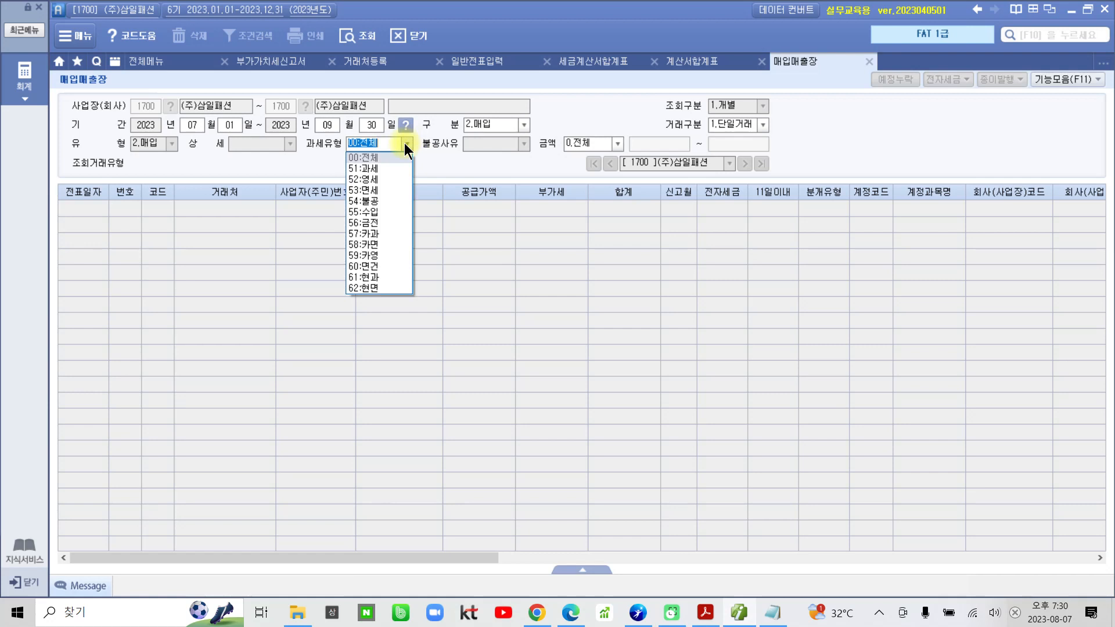
click(384, 201)
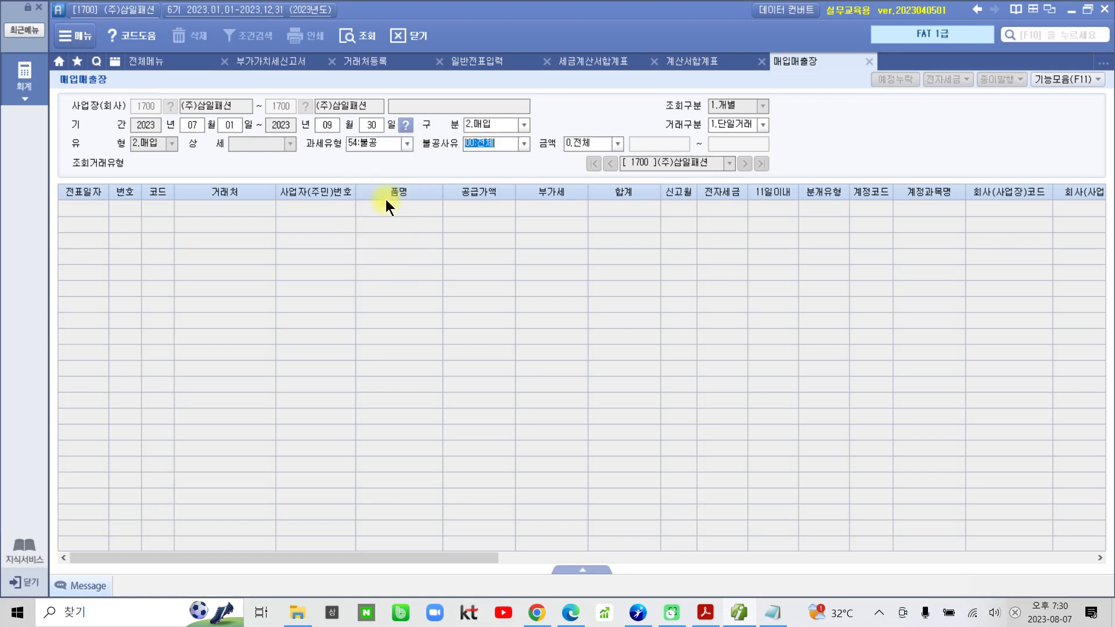
click(524, 143)
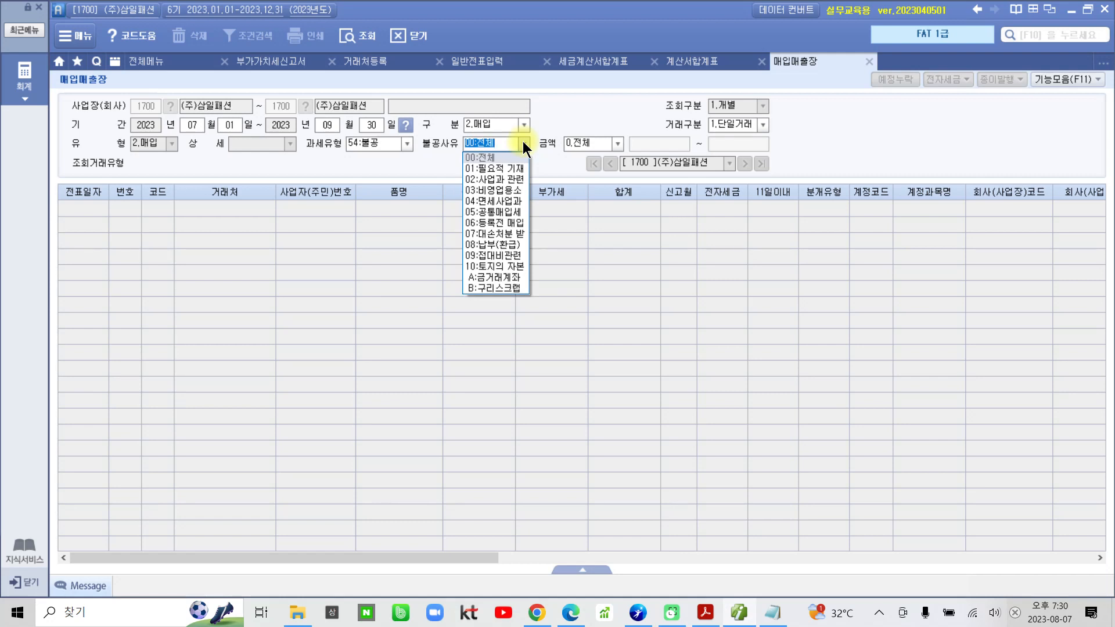
click(524, 143)
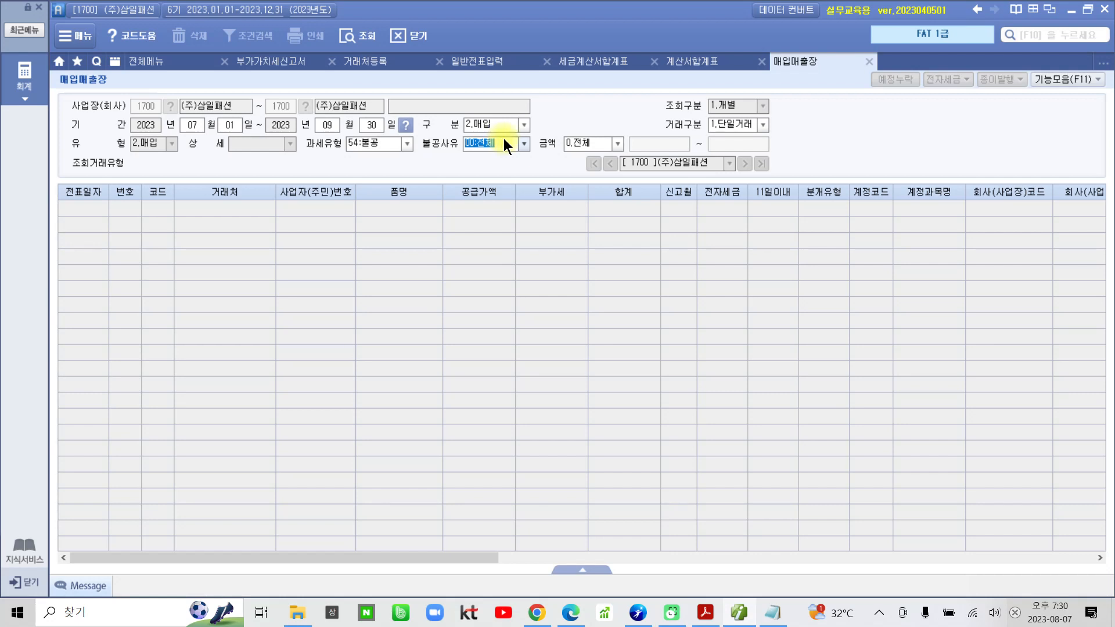
key(Return)
key(Return)
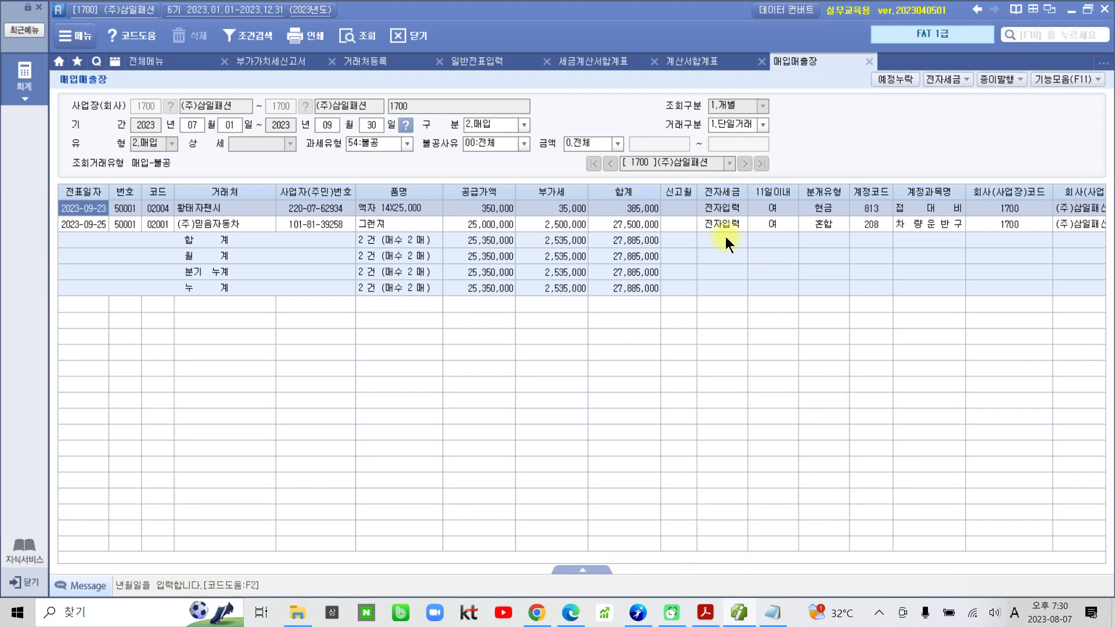
Examine the 공급가액 and 계정과목명 of the listed 불공 purchase entries.
click(215, 211)
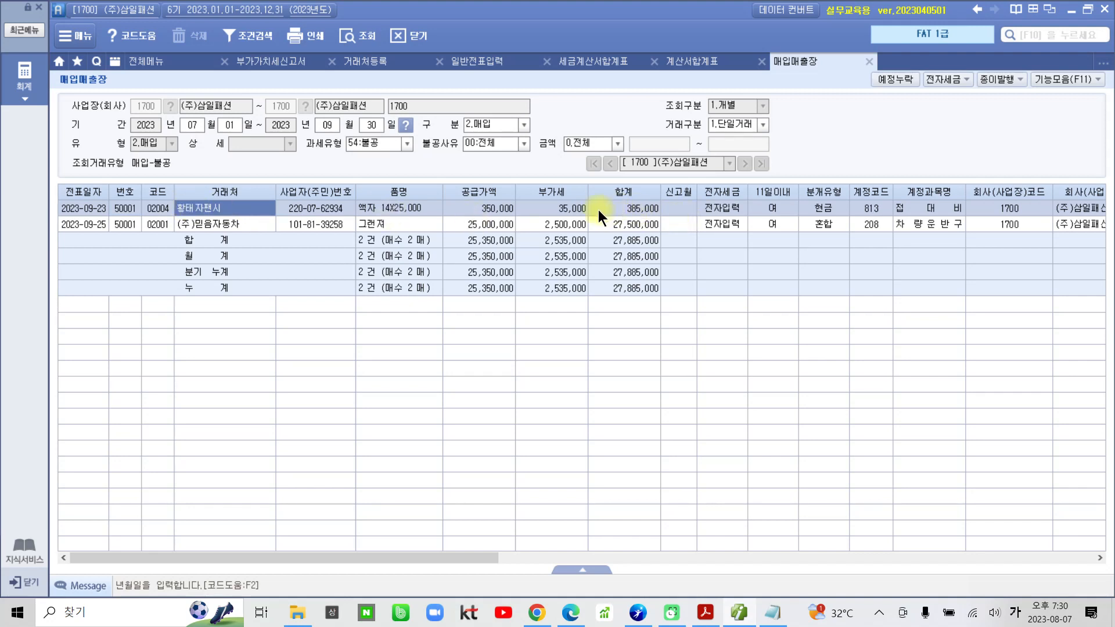
click(503, 211)
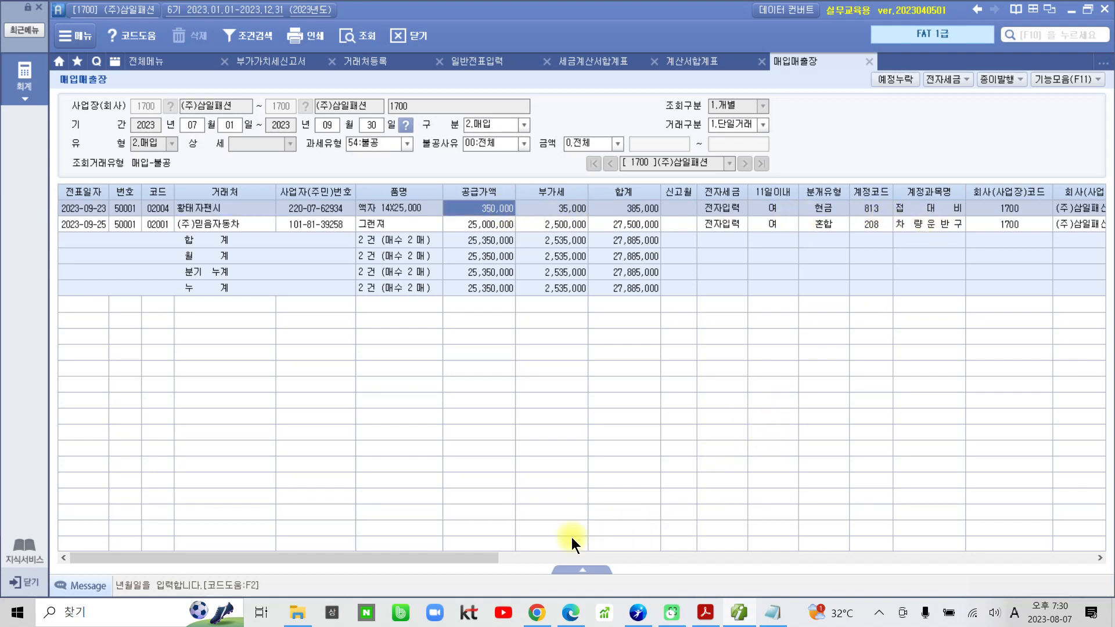
drag(458, 559, 396, 549)
click(942, 207)
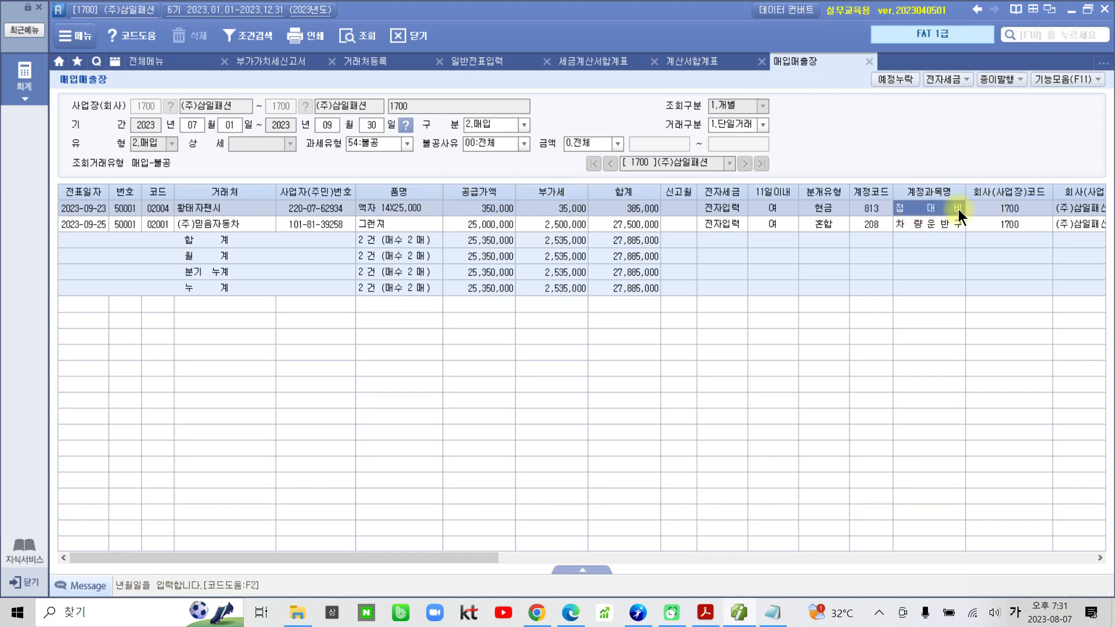
click(944, 227)
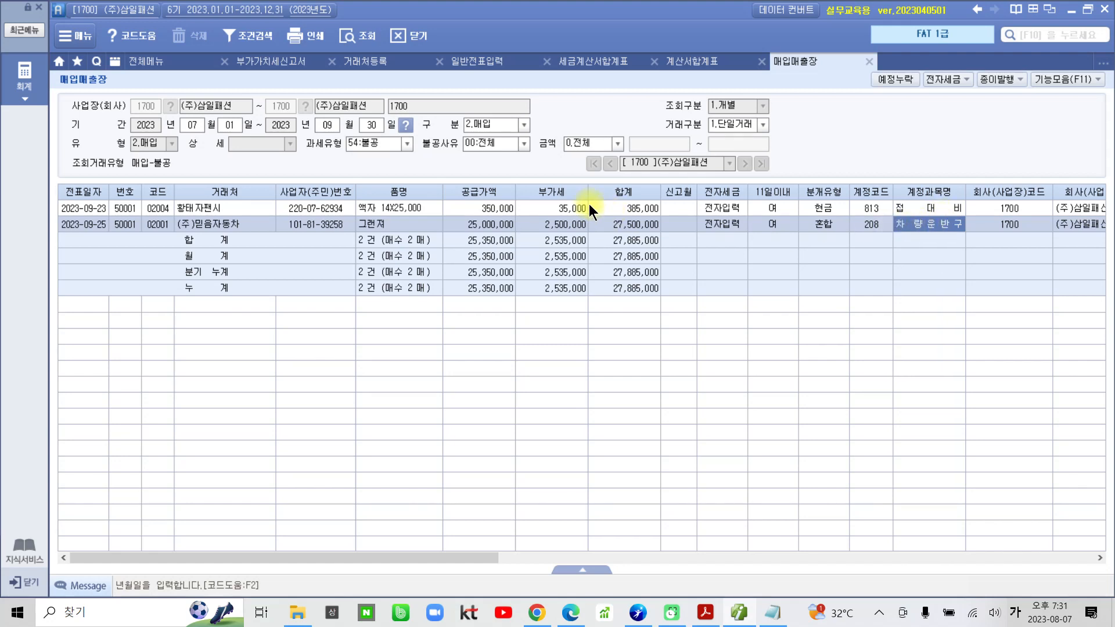
Query the 불공 purchases again with 불공사유 03:비영업용소 and check the entry's 공급가액.
click(521, 145)
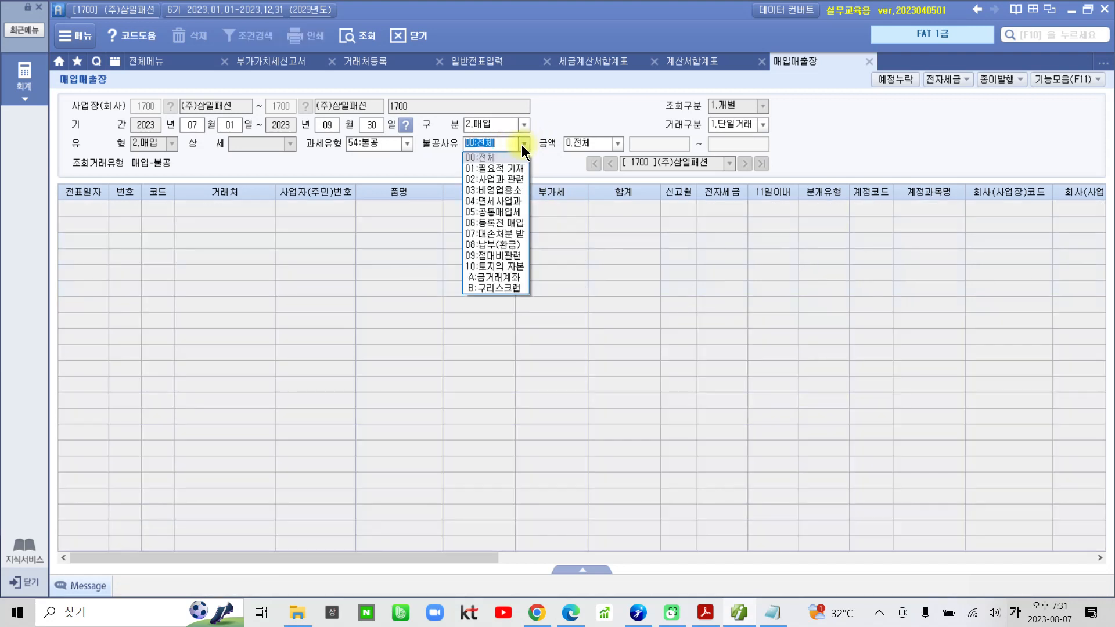
click(510, 189)
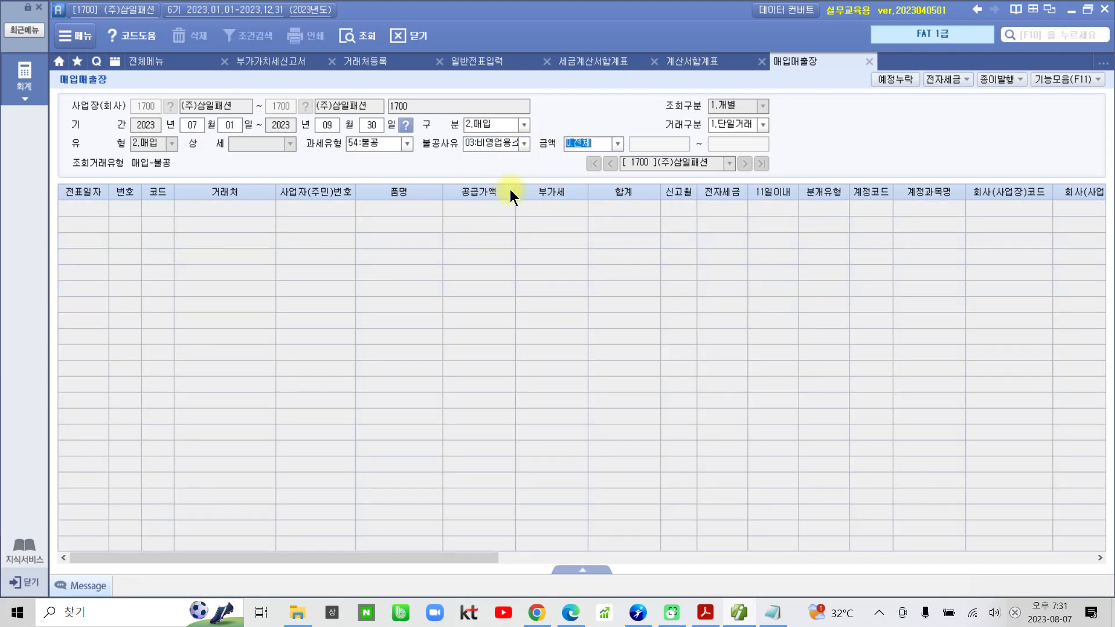
key(Return)
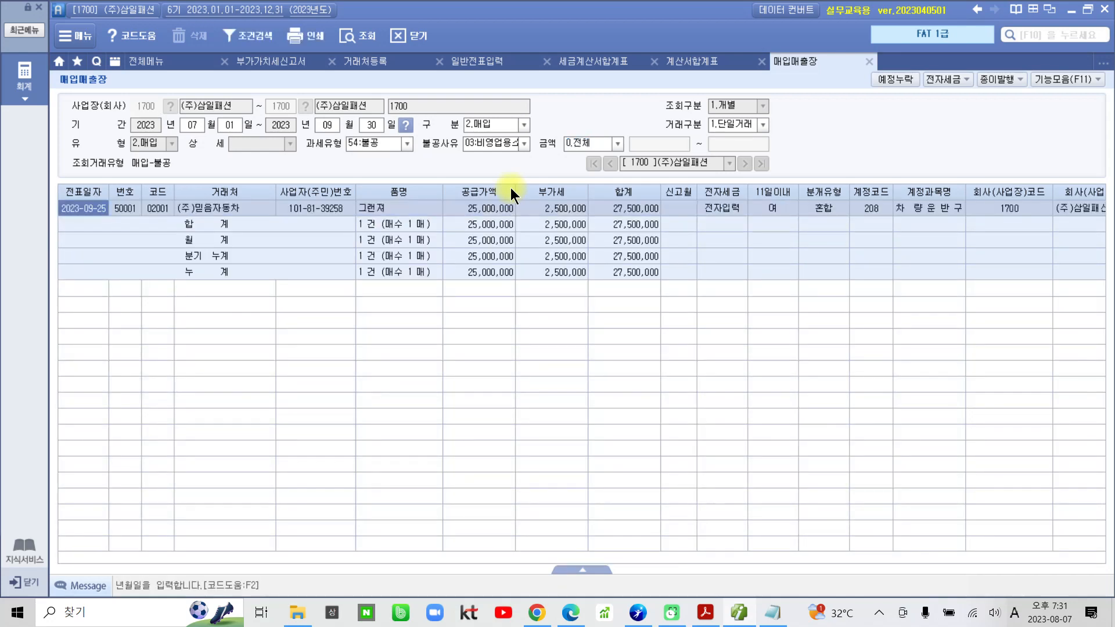
click(488, 207)
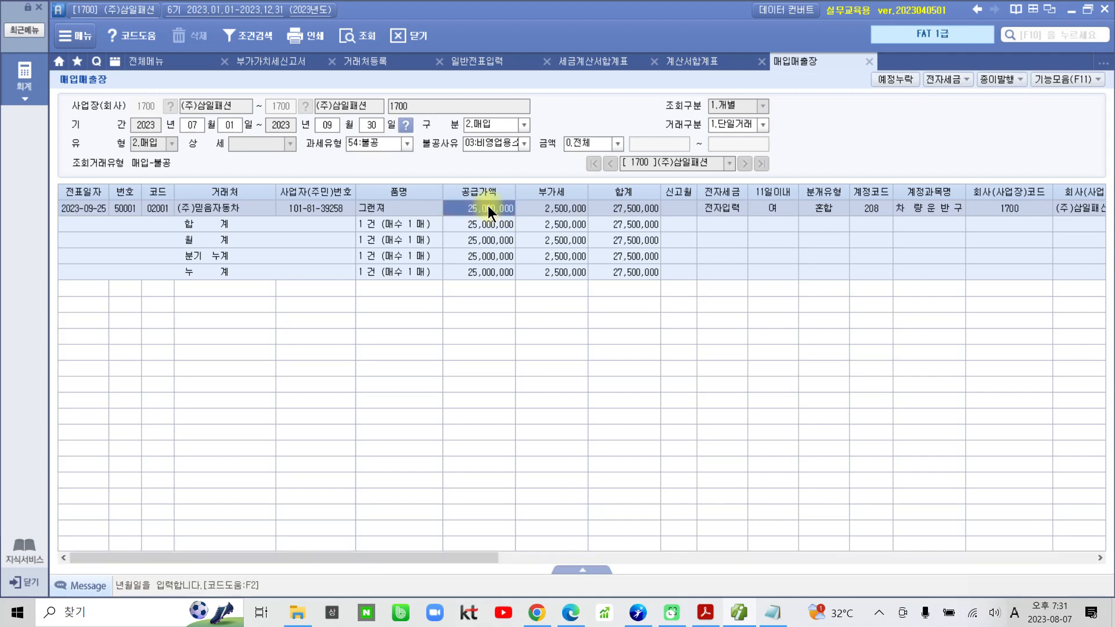
Query the 불공 purchases again with 불공사유 00:전체 and check each entry's 계정과목명 and 공급가액.
click(517, 143)
click(504, 158)
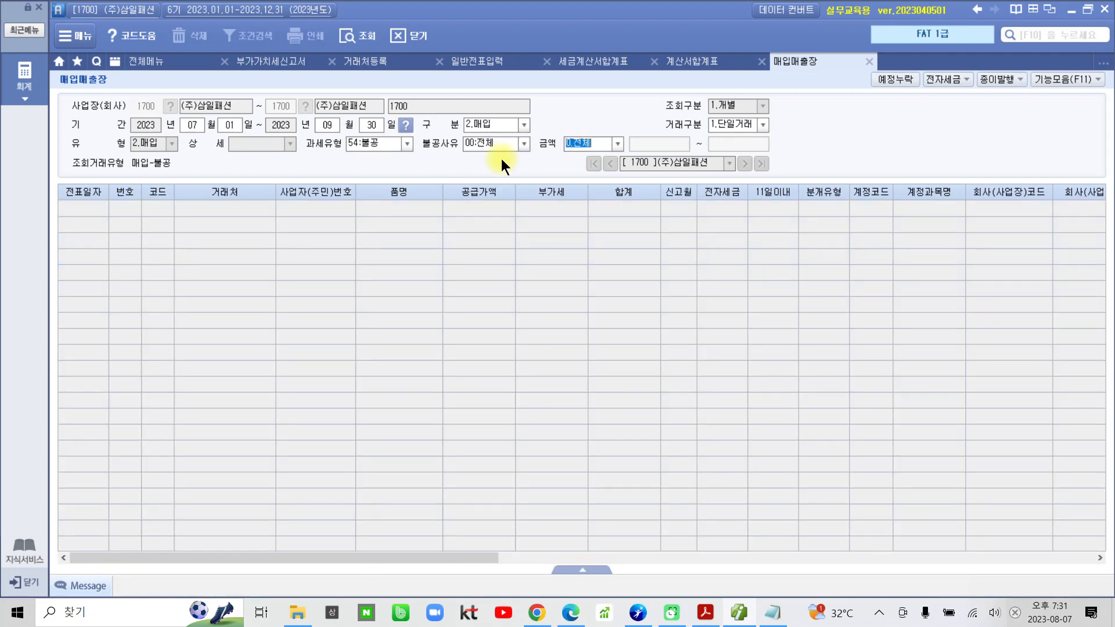
key(Return)
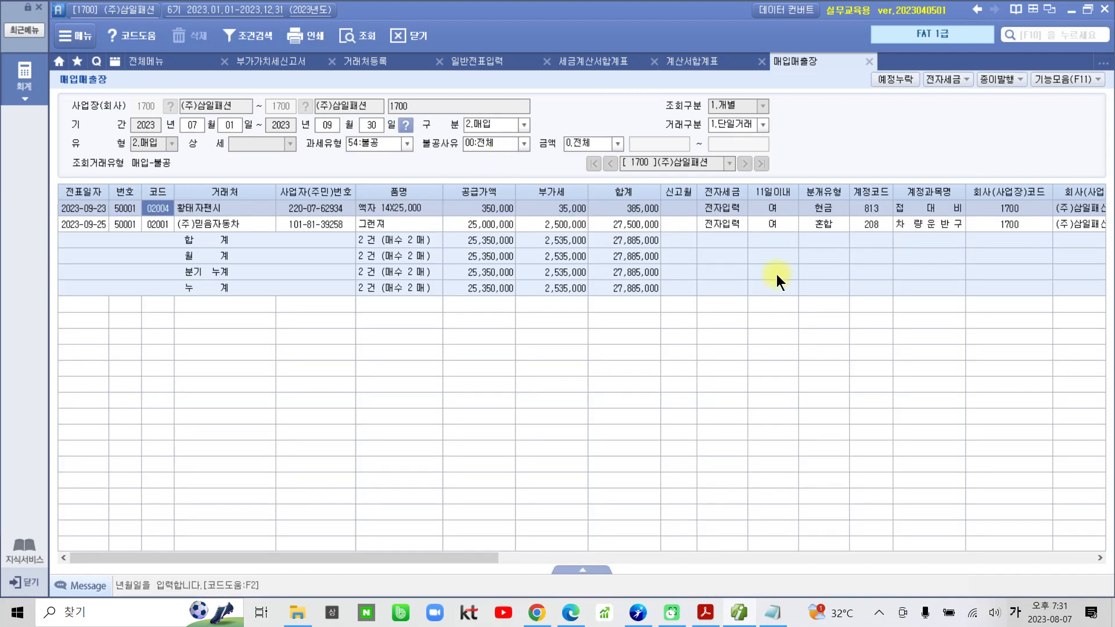
click(922, 226)
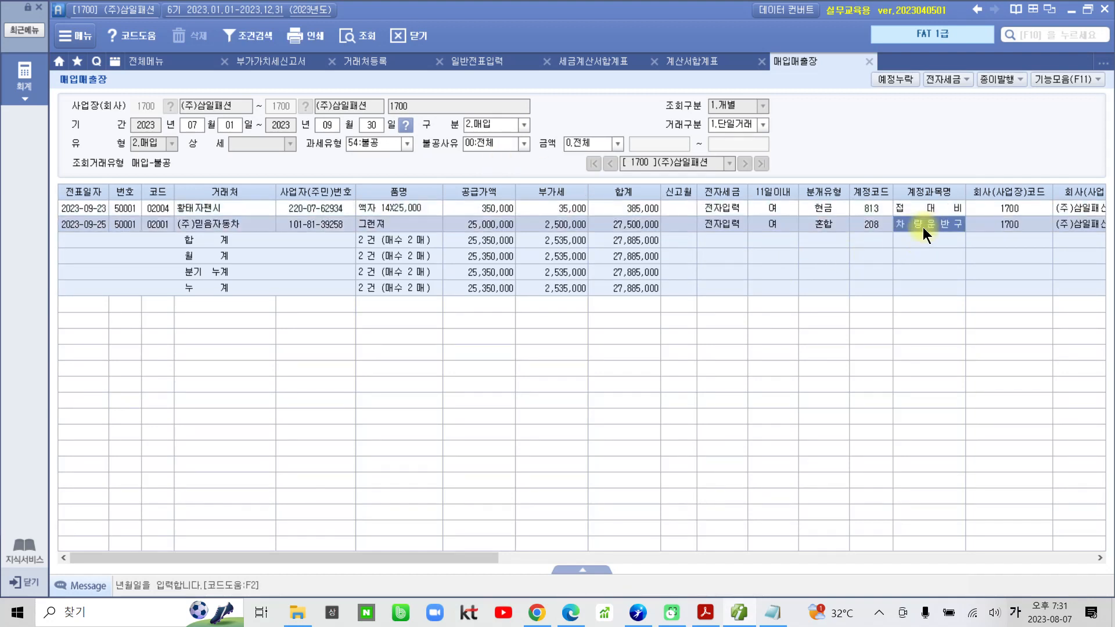
click(504, 228)
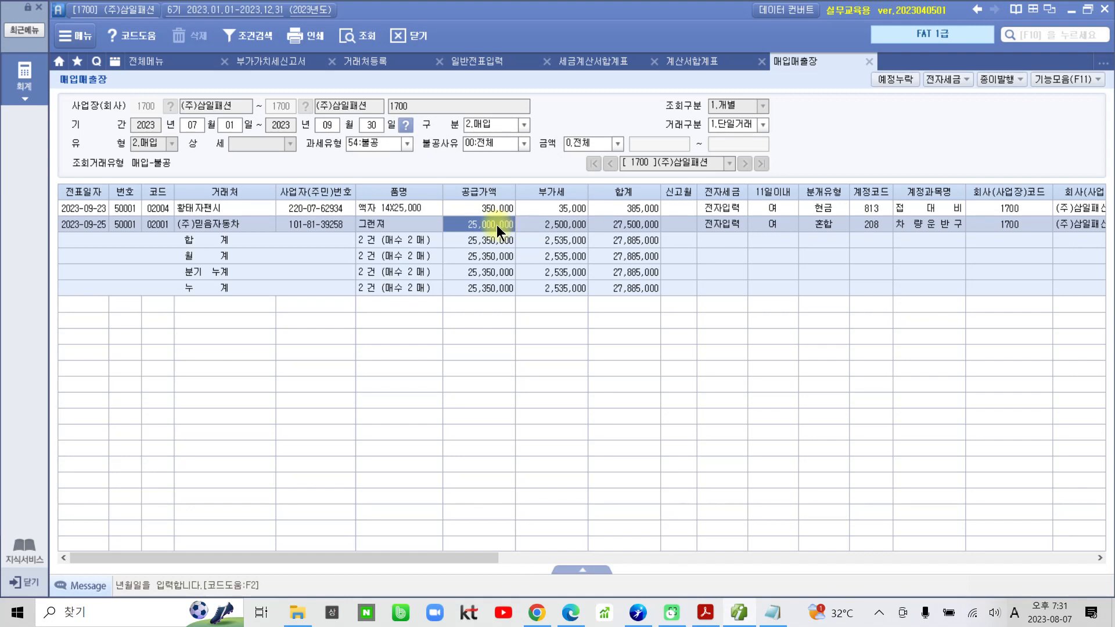
click(501, 210)
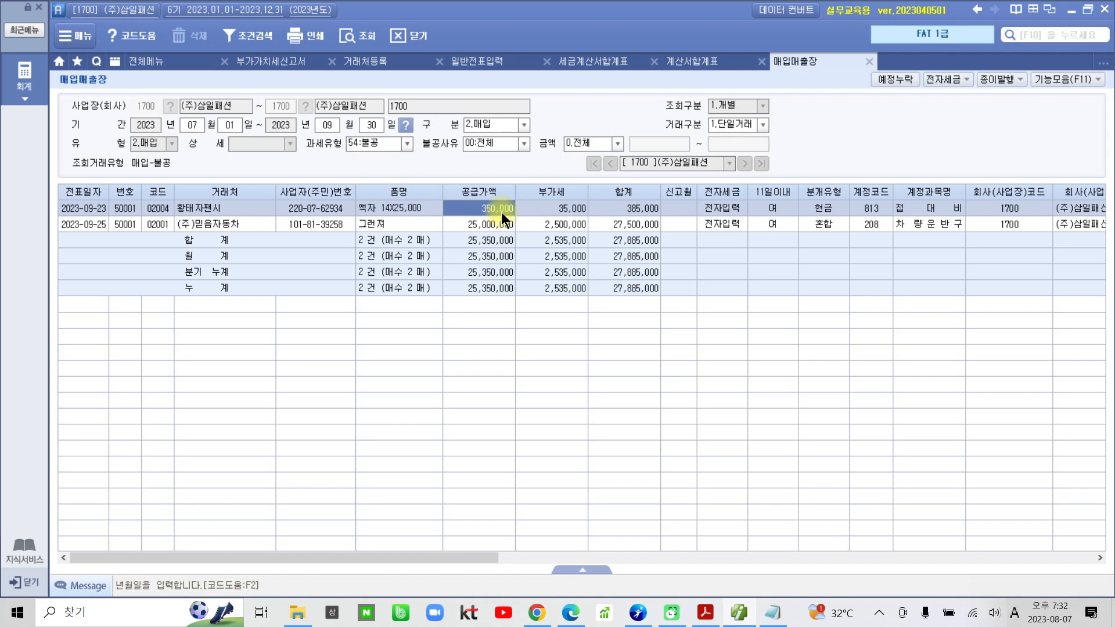
Switch to the textbook PDF and highlight "계정별원장 조회" and "부가세대급금" in question 04.
click(704, 612)
scroll(617, 531, down, 5)
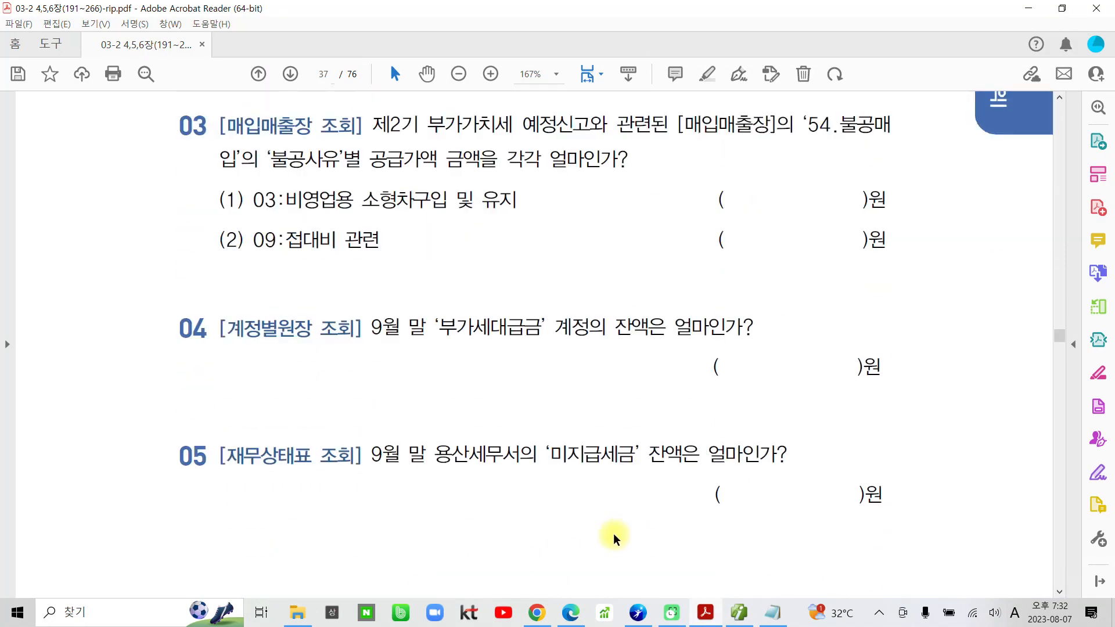
scroll(617, 539, down, 3)
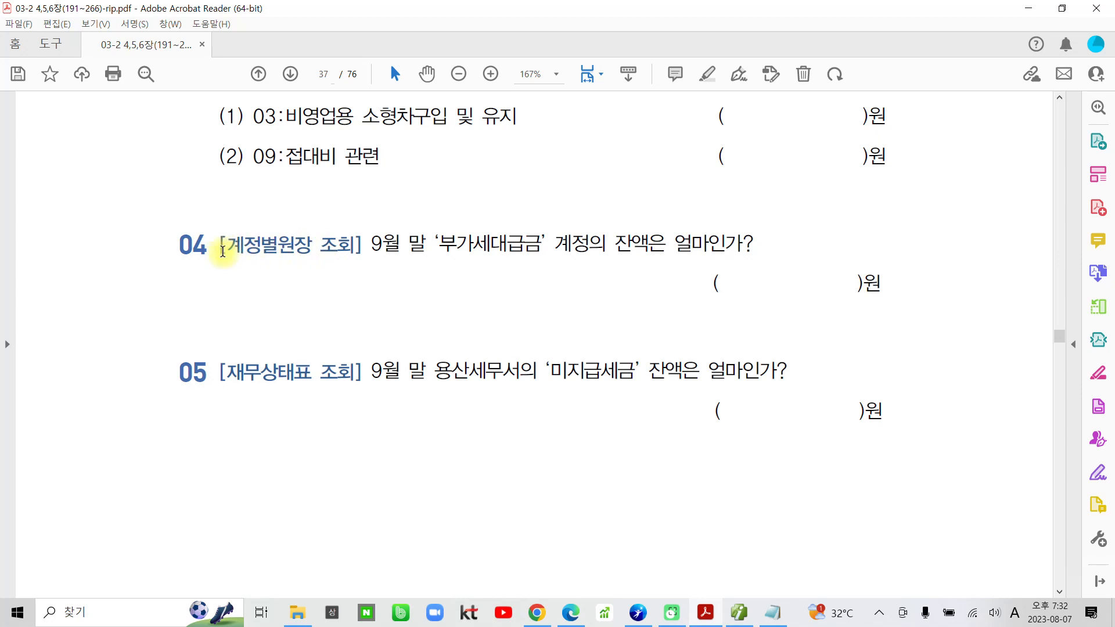
drag(223, 251, 363, 244)
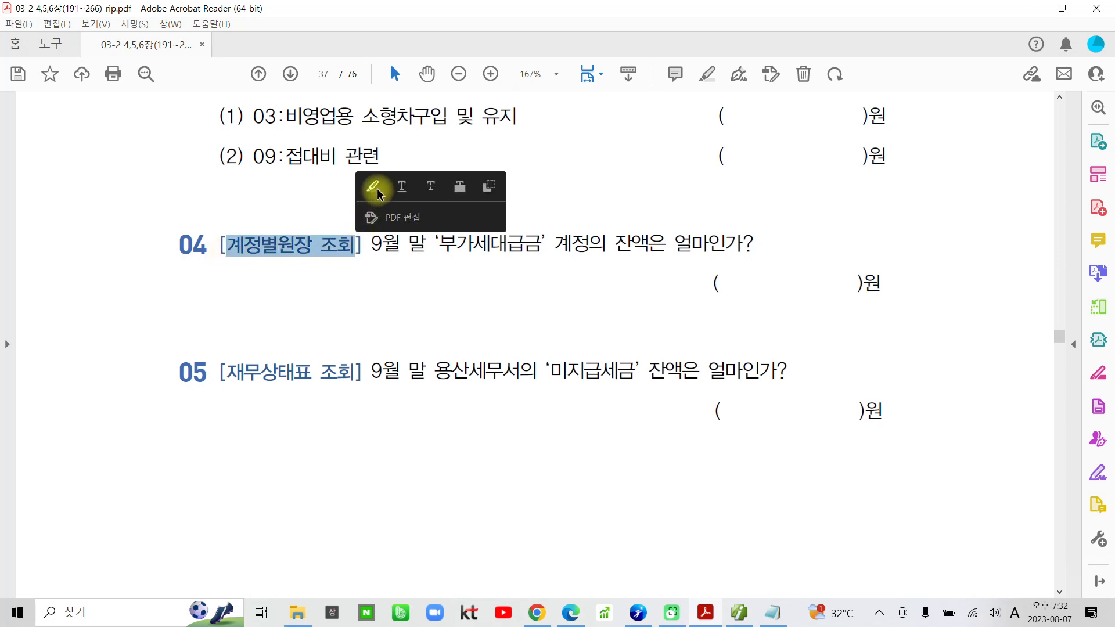
click(375, 188)
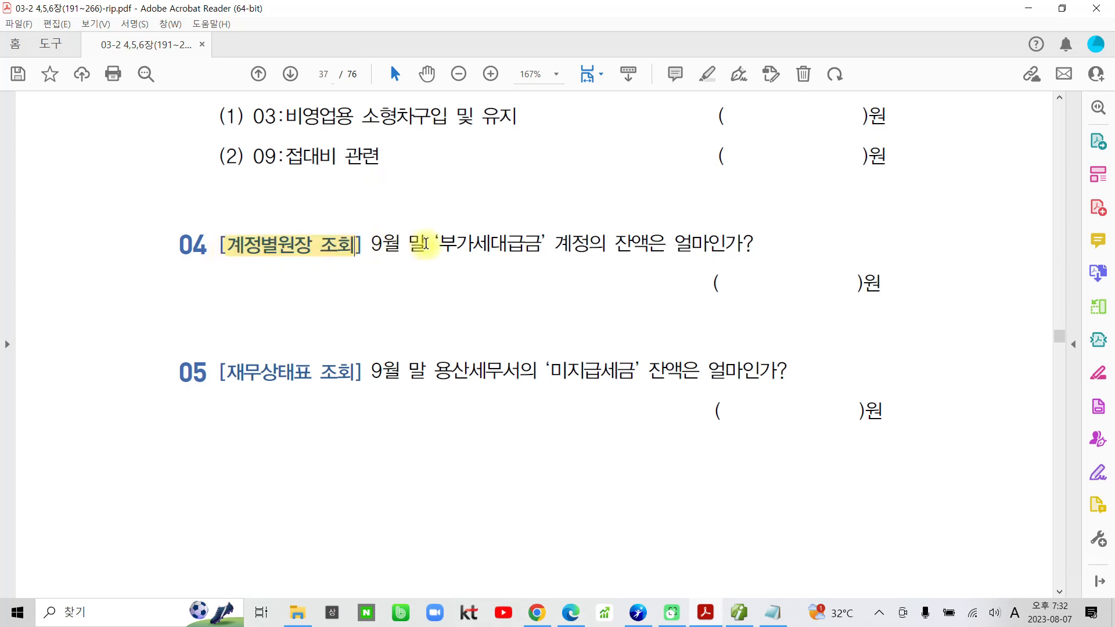
drag(438, 243, 540, 241)
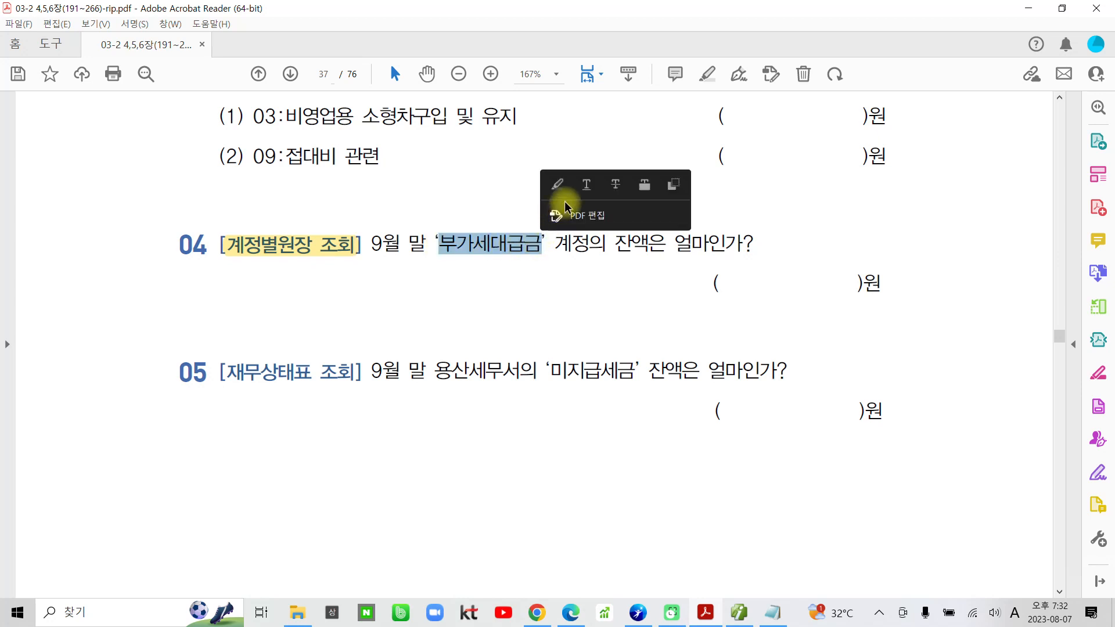
click(558, 185)
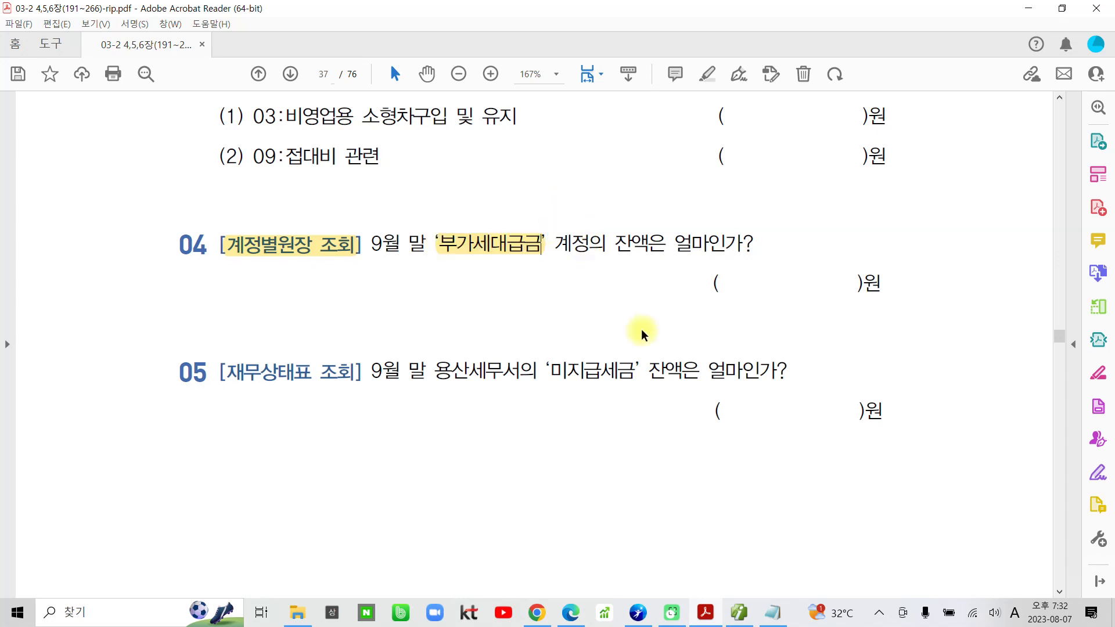
drag(766, 290, 772, 278)
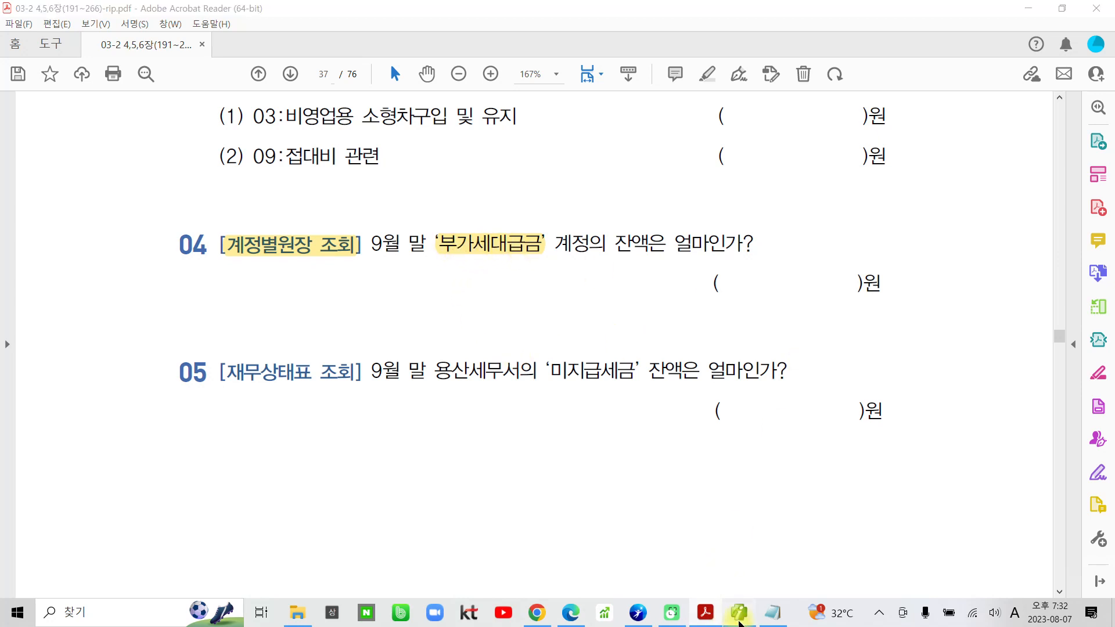
Switch to Smart A, open the 계정별원장 and set its period to 2023-01-01 through 2023-09-30.
click(739, 613)
click(159, 61)
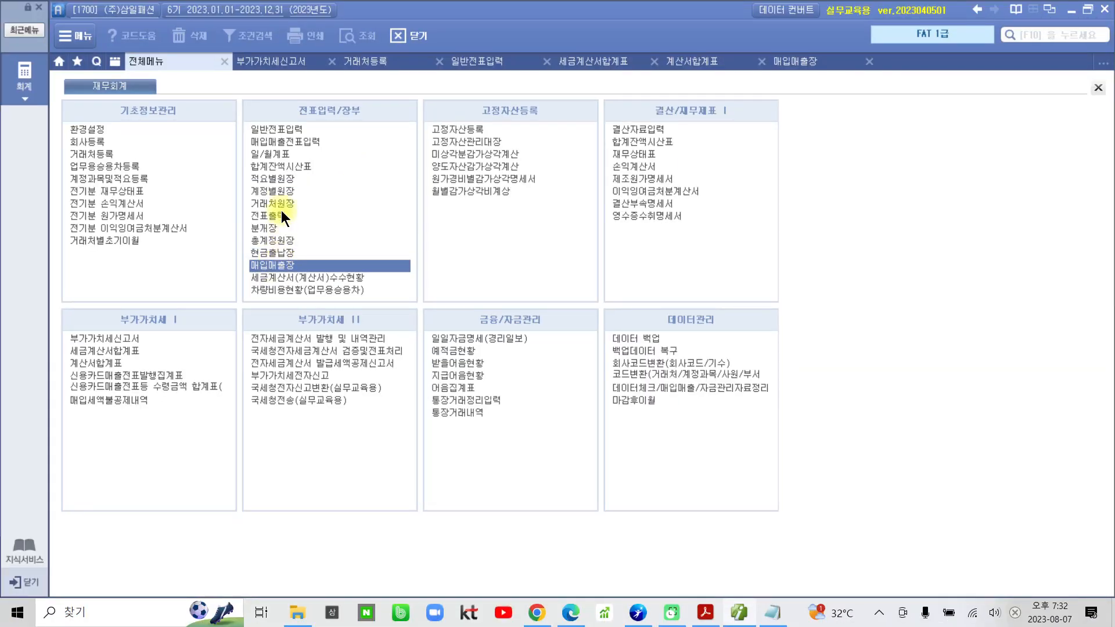
click(280, 190)
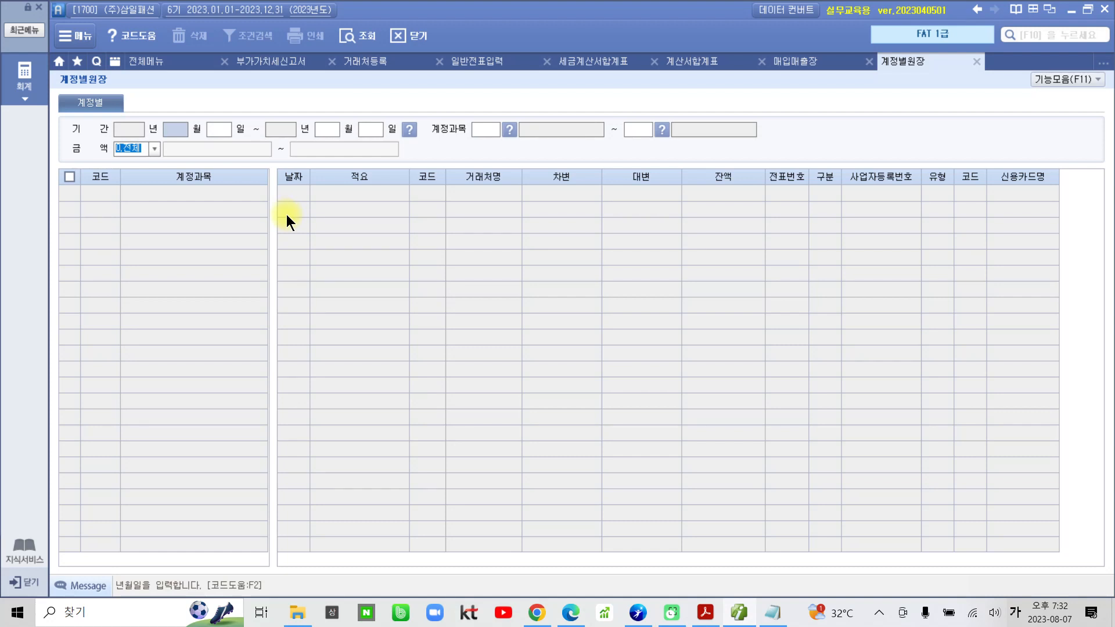
text(01)
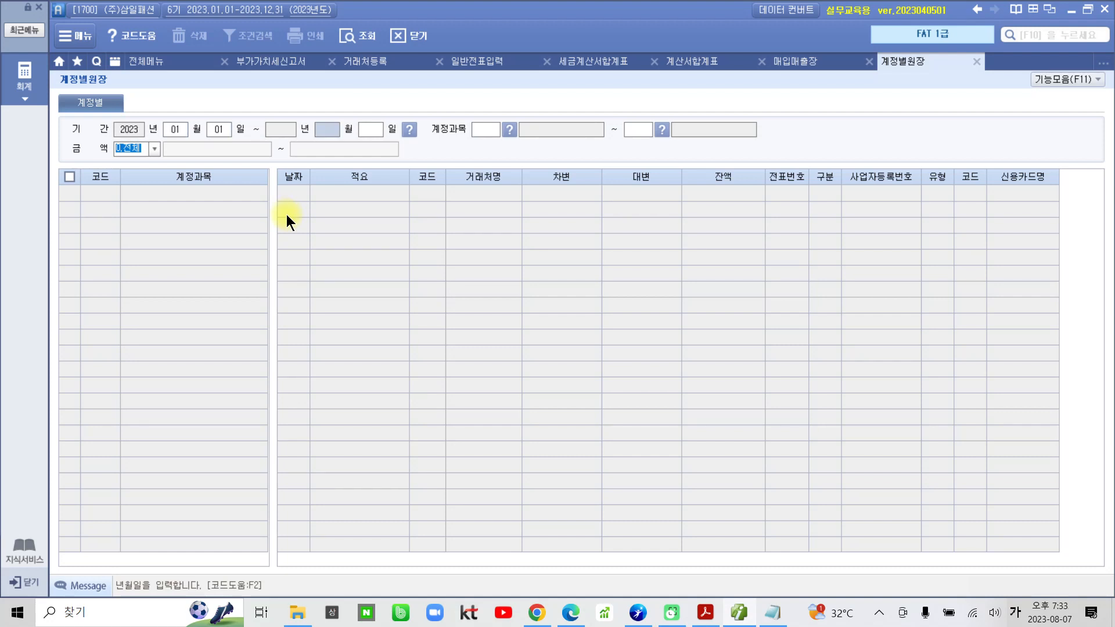
text(019)
key(Return)
text(30)
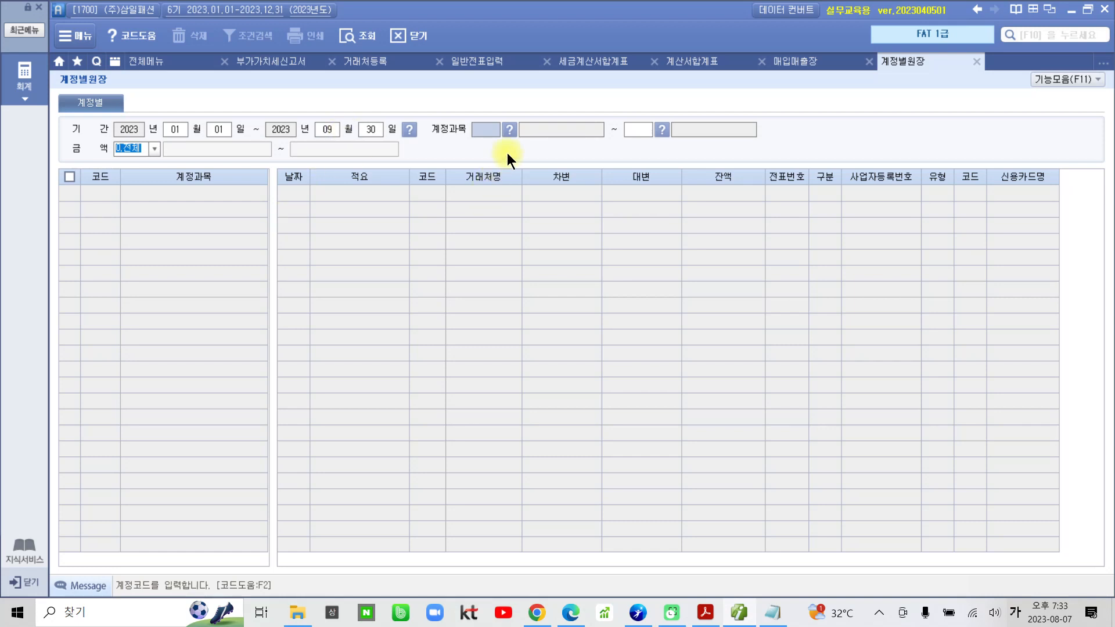
Query the ledger with both ends of the 계정과목 range set to 135 부가세대급금.
click(510, 131)
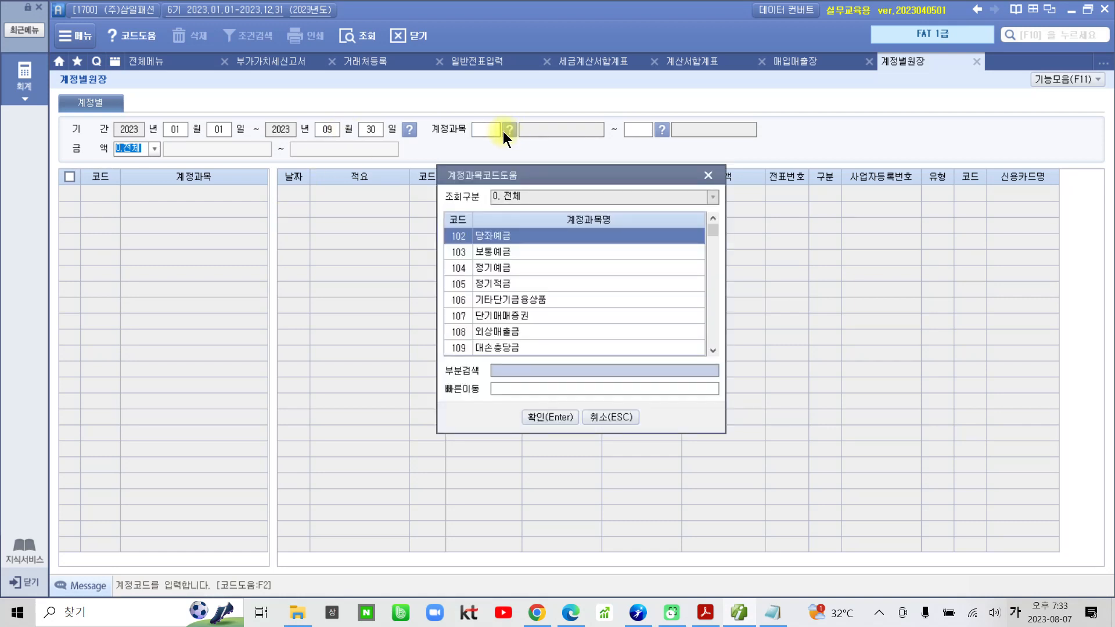
text(대급)
key(Return)
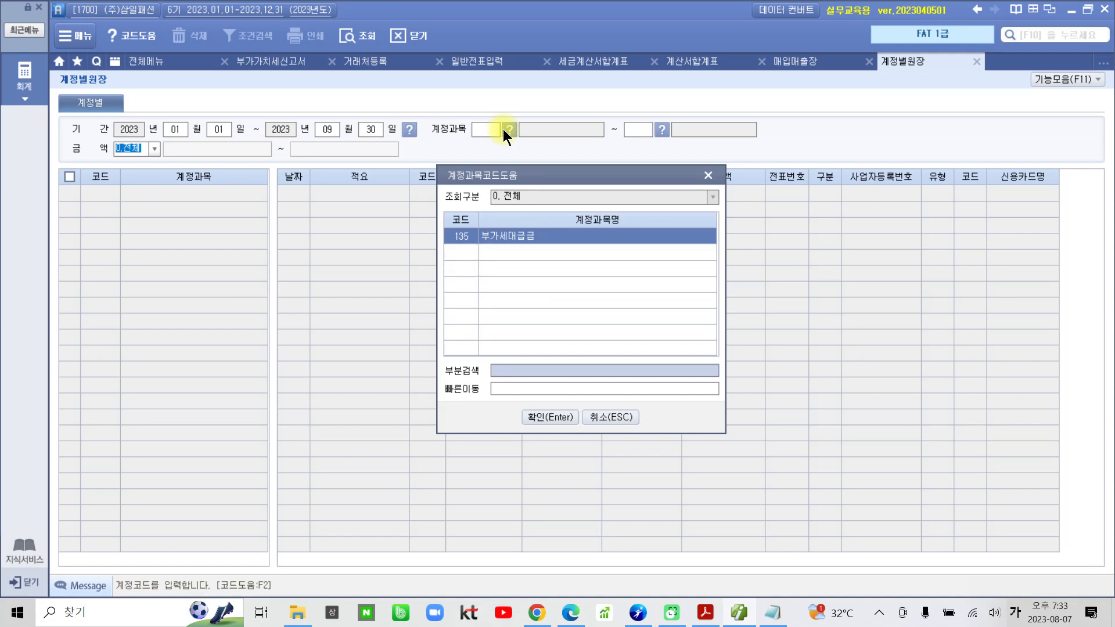
key(Return)
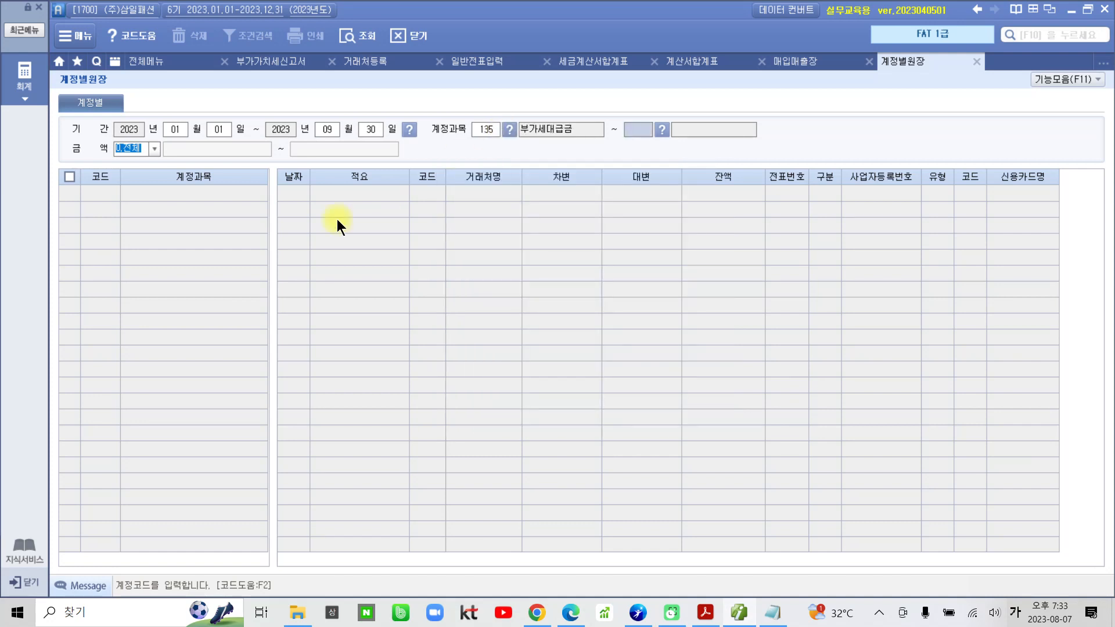
text(135)
key(Return)
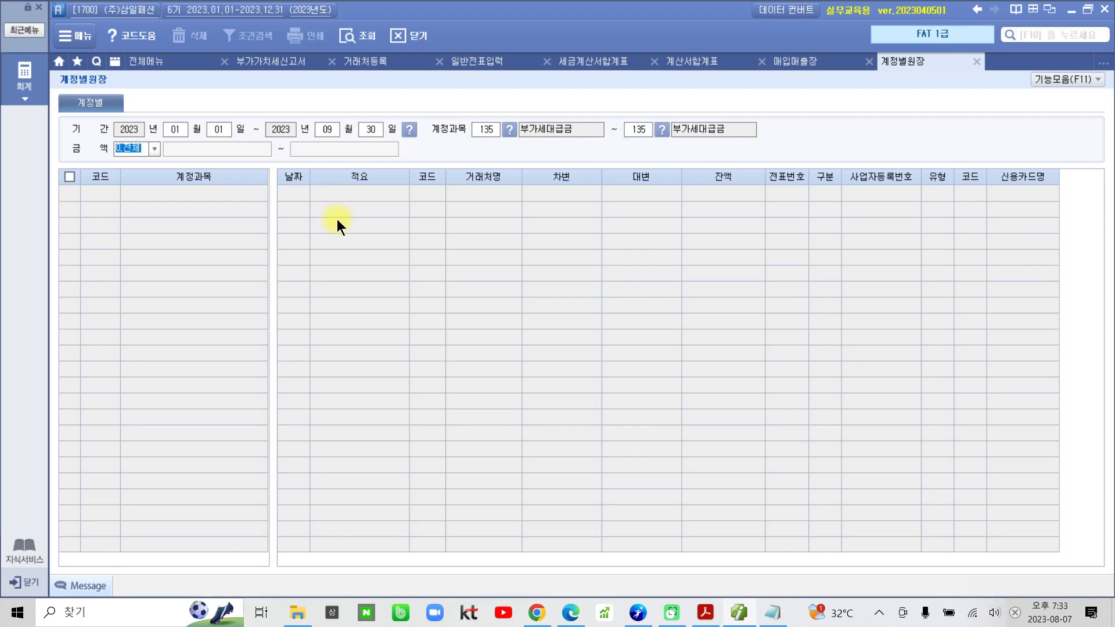
key(Return)
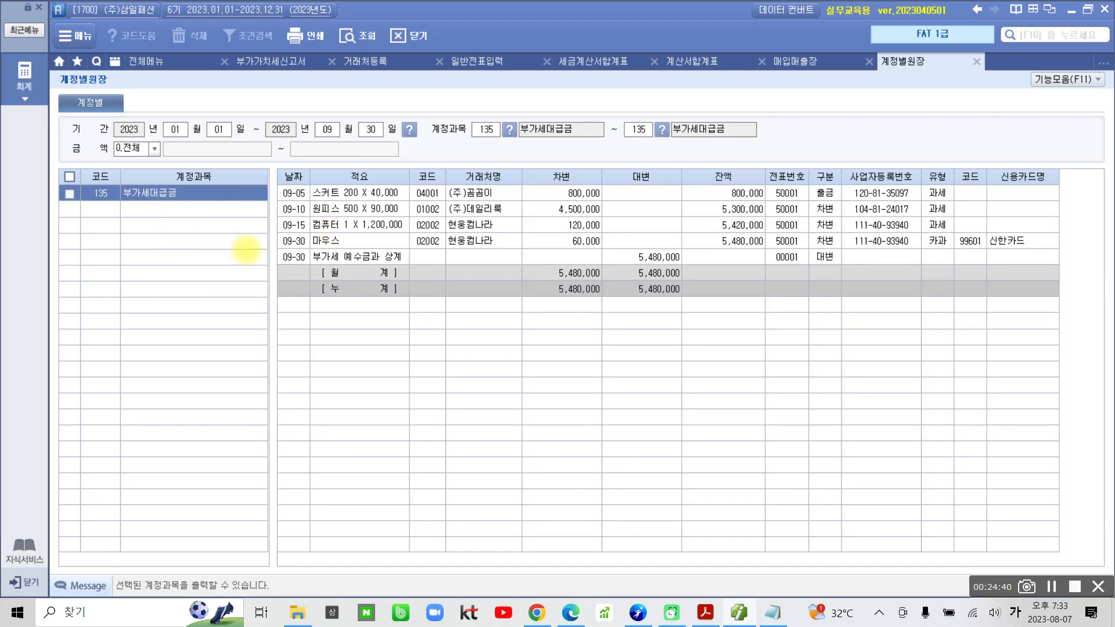
Examine the 09-30 offset entry's 대변 and 잔액 against the 차변 monthly total of 부가세대급금.
drag(264, 247, 319, 266)
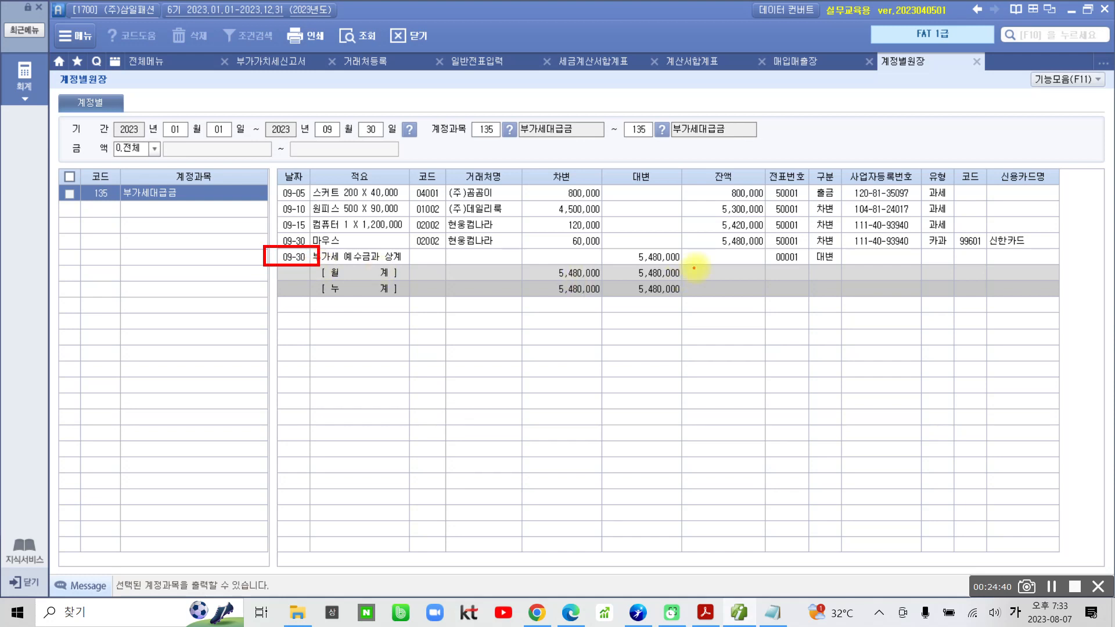
drag(713, 245, 769, 263)
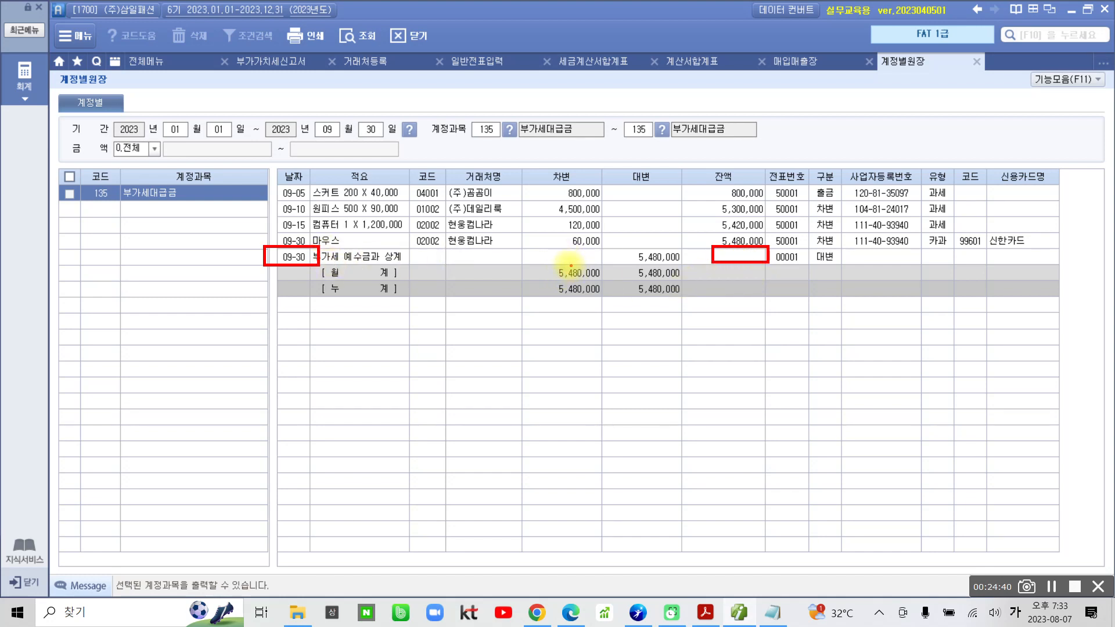
mouse_move(545, 272)
mouse_down()
mouse_move(607, 273)
mouse_move(553, 266)
mouse_up()
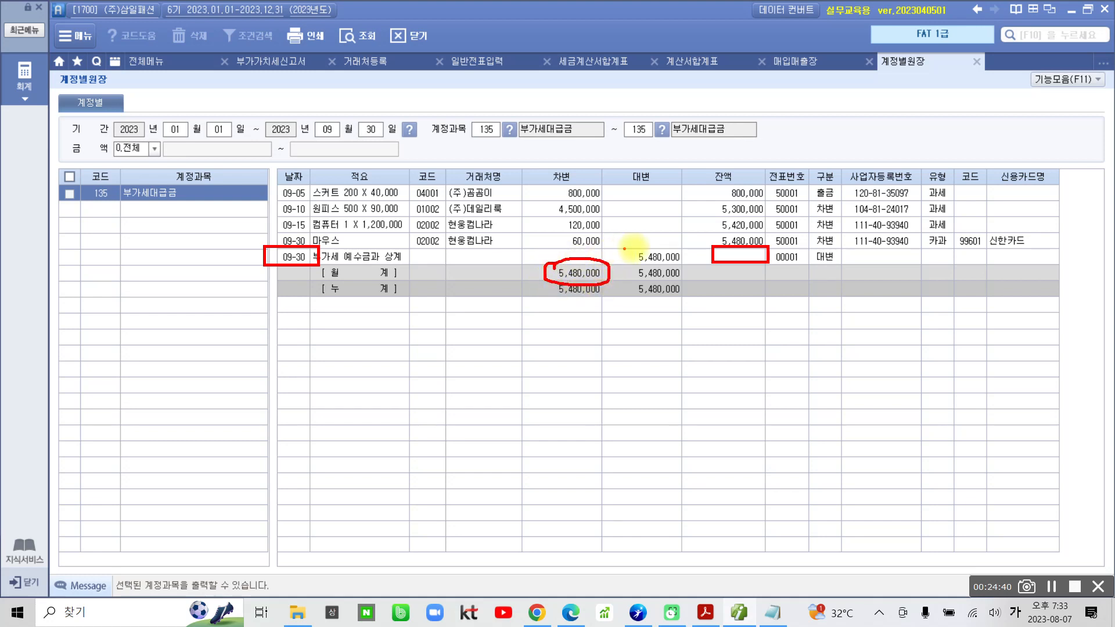
mouse_move(642, 247)
mouse_down()
mouse_move(626, 255)
mouse_move(688, 252)
mouse_move(629, 241)
mouse_up()
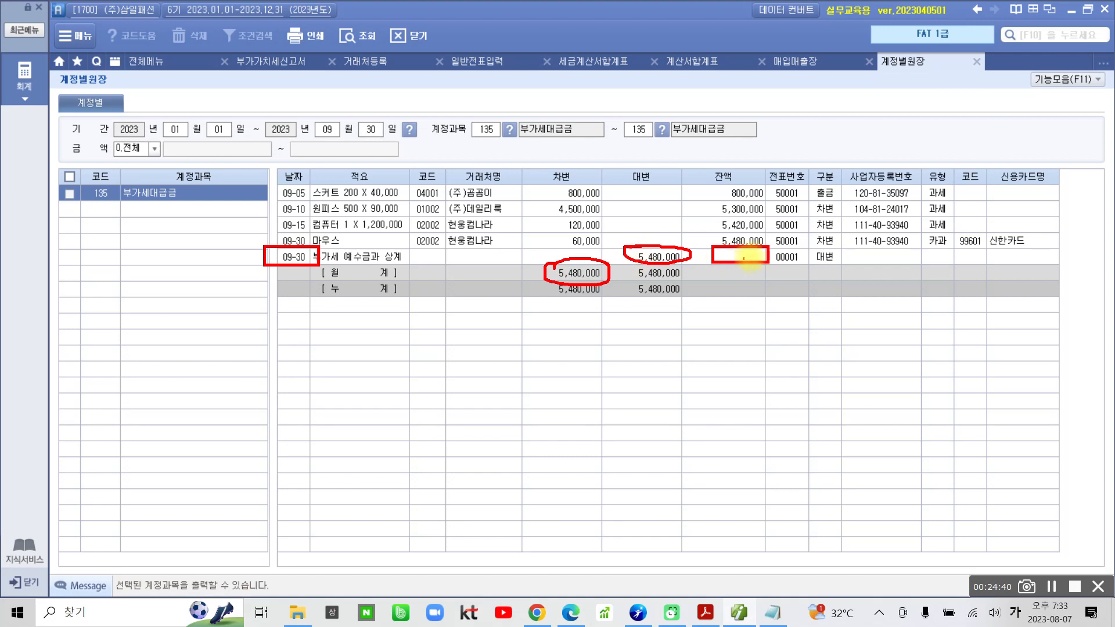
key(Escape)
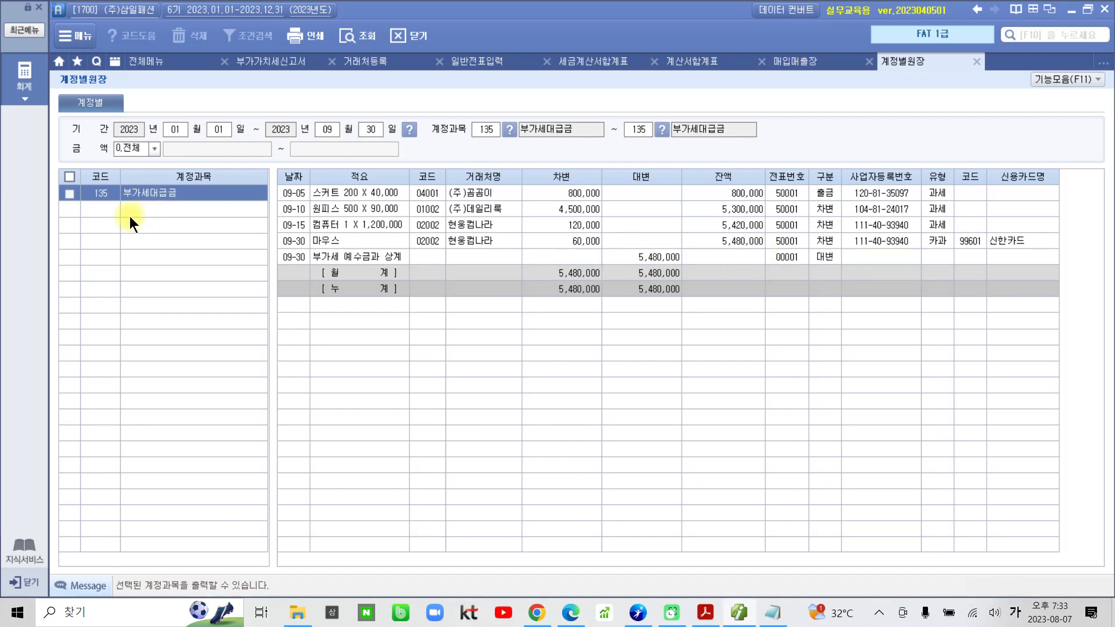
Switch to the textbook PDF and highlight "재무상태표 조회" and "미지급세금" in question 05.
click(706, 613)
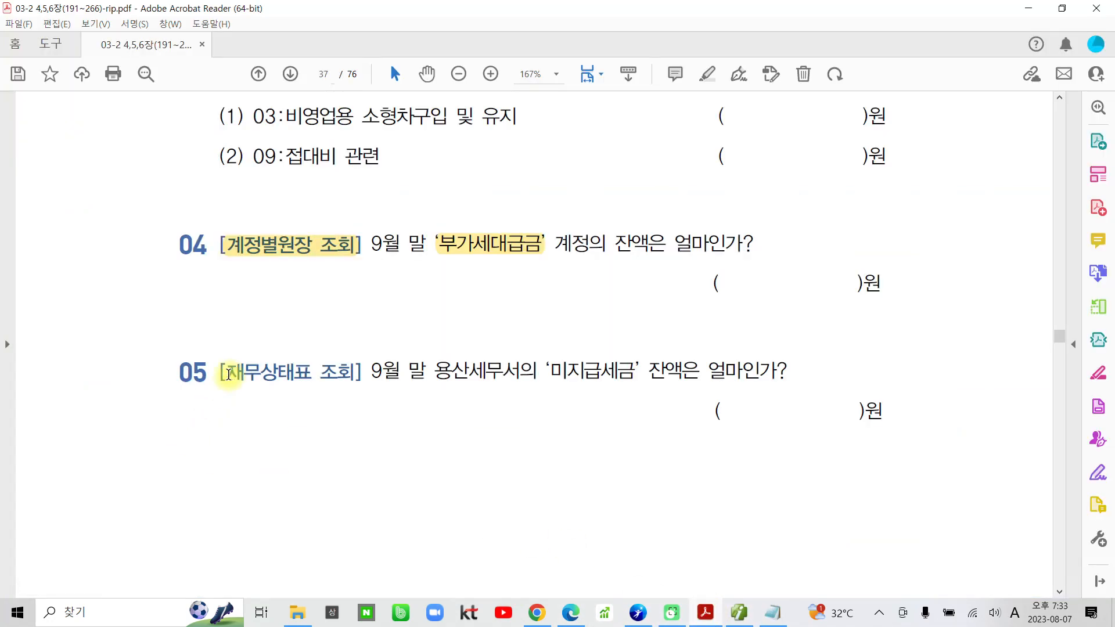
drag(228, 373, 362, 373)
click(368, 314)
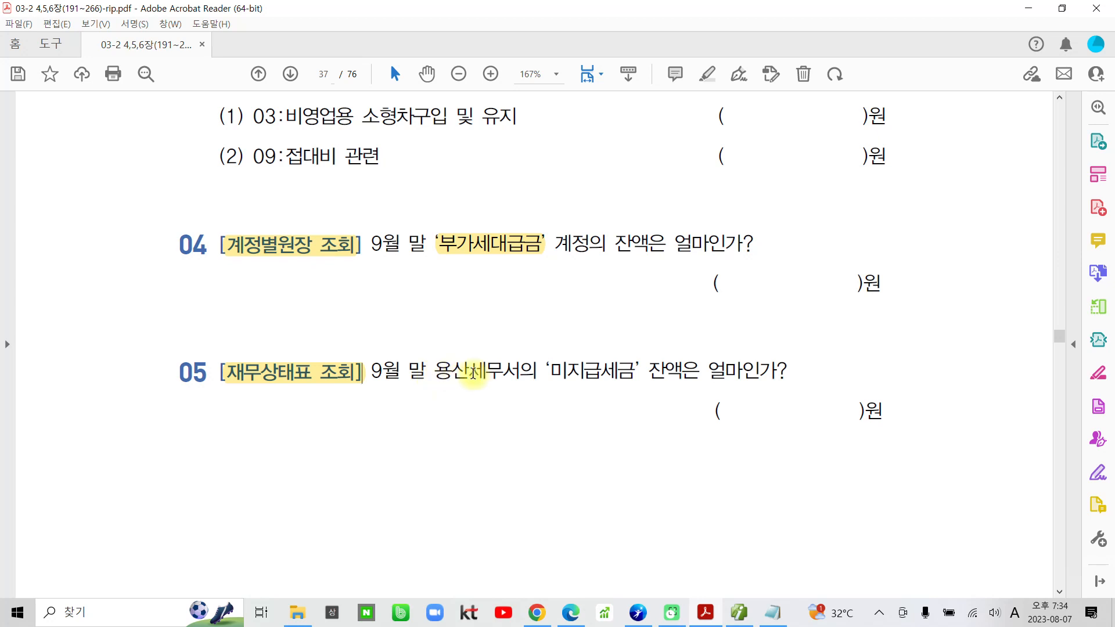
drag(548, 370, 637, 373)
click(648, 319)
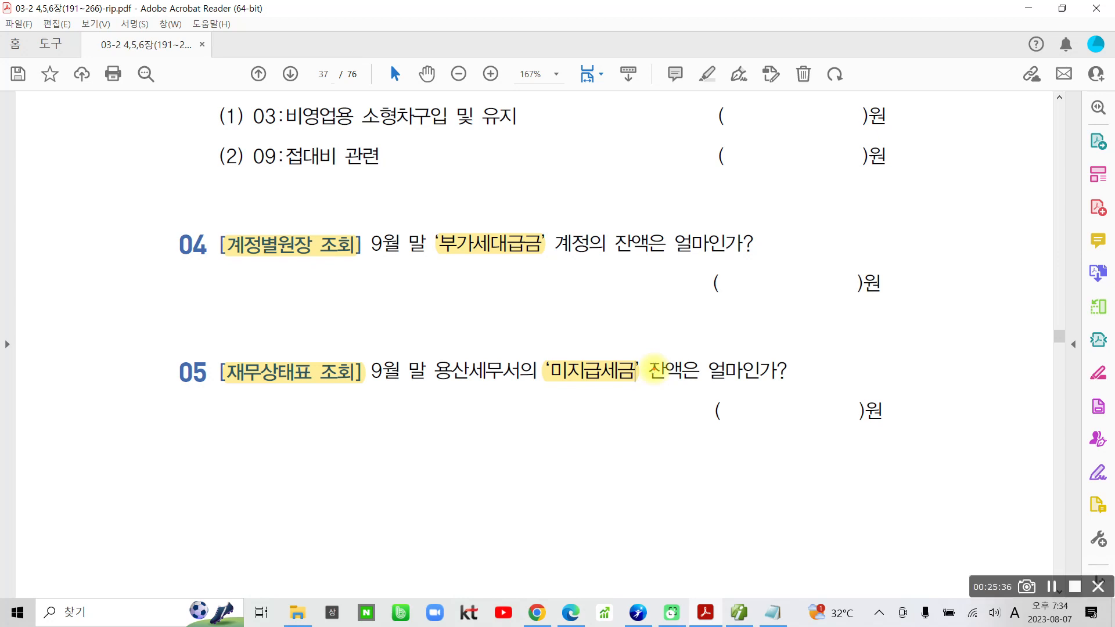
Examine the date, account name and requested balance in question 05, disregarding the tax office name.
drag(499, 345, 457, 395)
drag(462, 356, 500, 401)
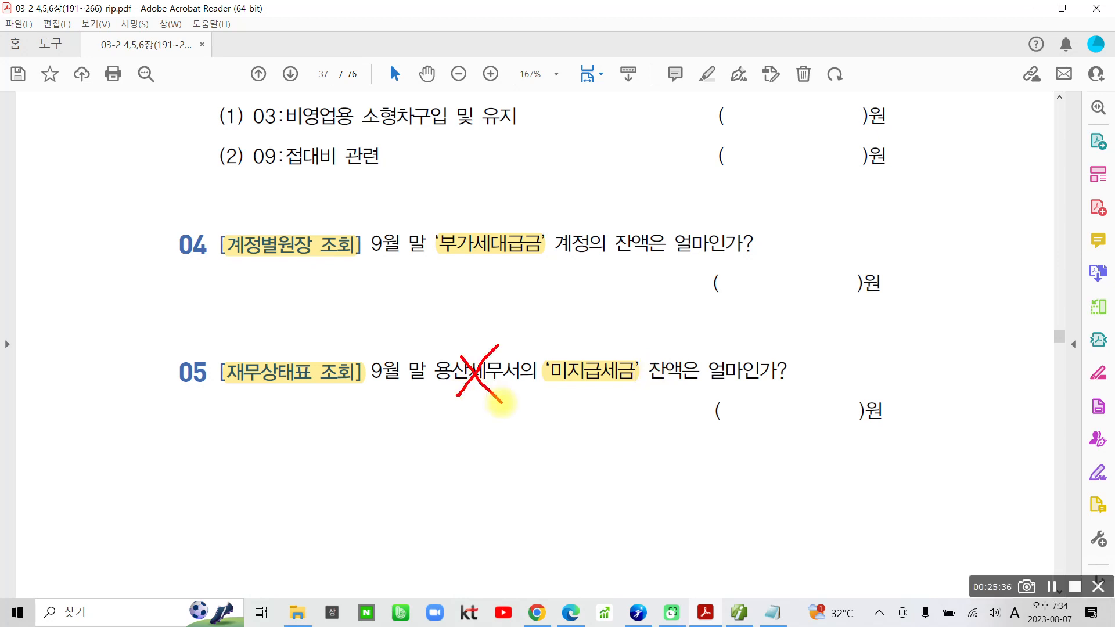
mouse_move(378, 391)
mouse_down()
mouse_move(430, 392)
mouse_move(407, 404)
mouse_up()
mouse_move(573, 351)
mouse_down()
mouse_move(604, 409)
mouse_move(572, 356)
mouse_up()
drag(672, 390, 776, 385)
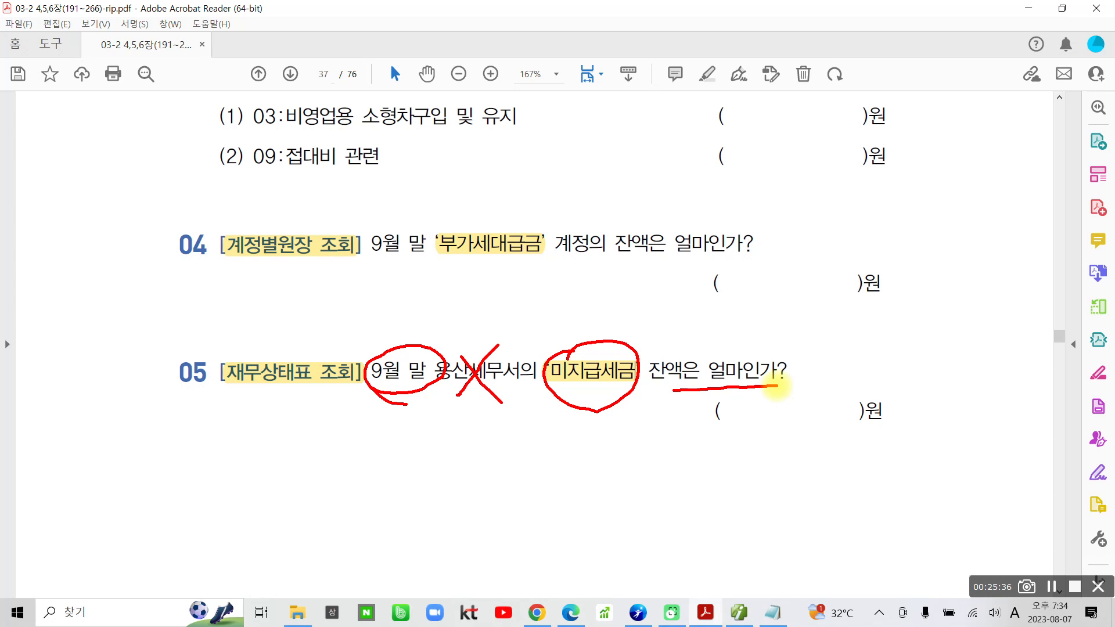
key(Escape)
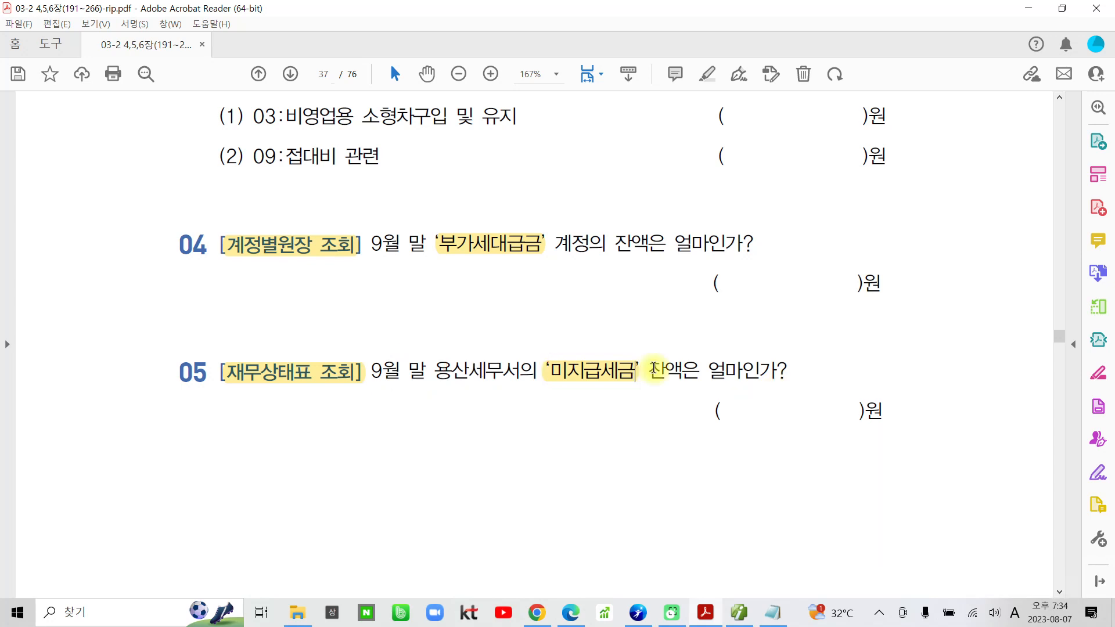
Switch to Smart A and query the 재무상태표 under 결산/재무제표 for month 09 of 2023.
click(738, 613)
click(157, 60)
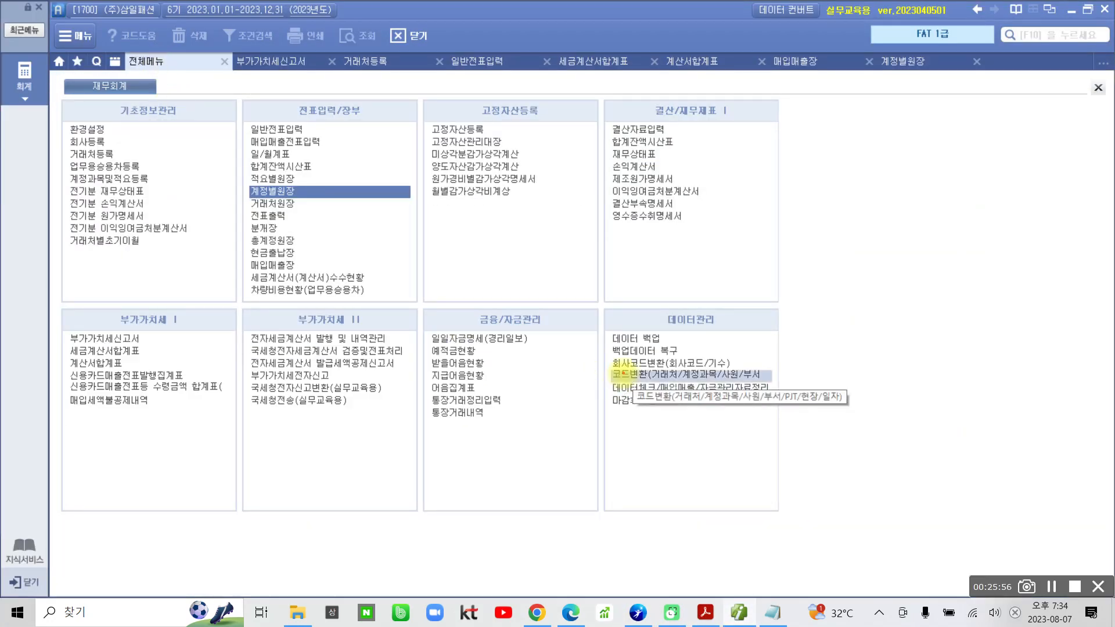
mouse_move(673, 280)
mouse_down()
mouse_move(749, 247)
mouse_move(706, 289)
mouse_up()
drag(671, 155, 701, 144)
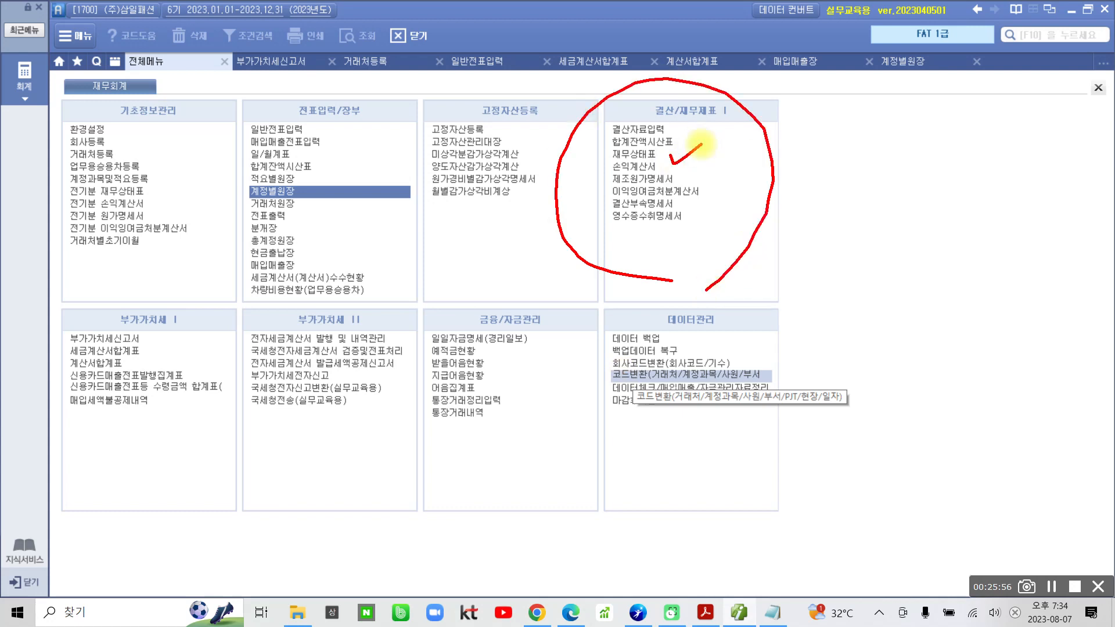
key(Escape)
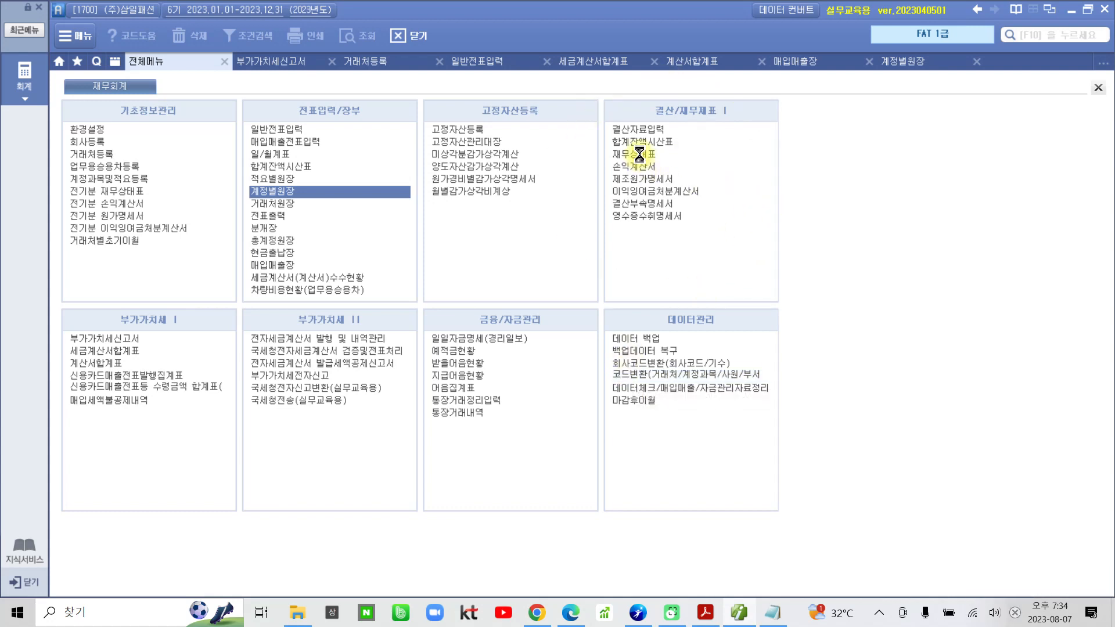
text(09)
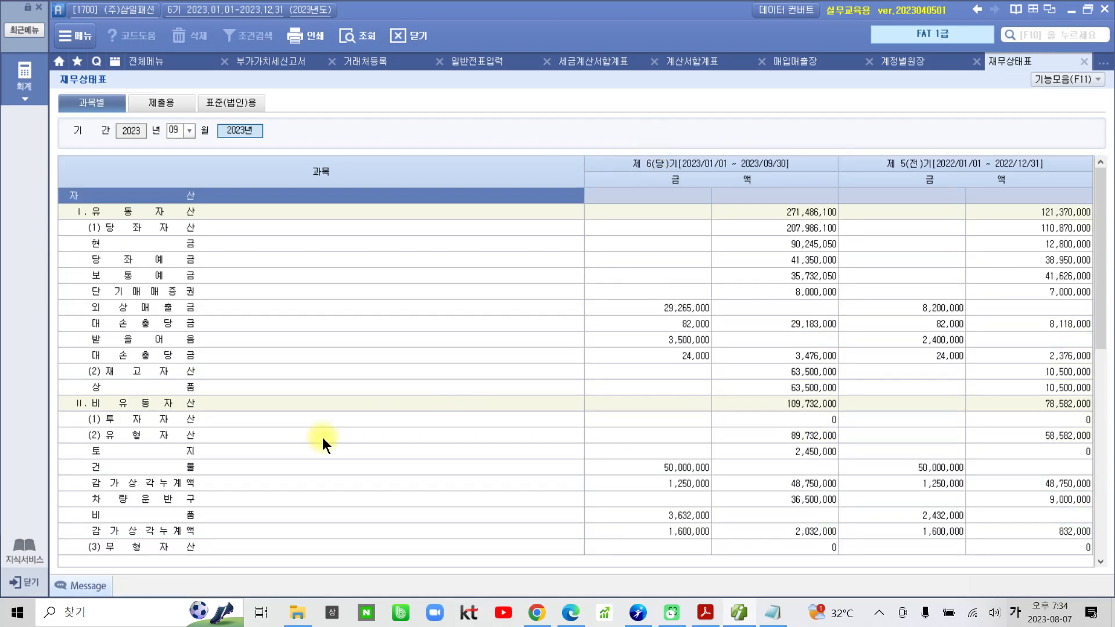
Examine the current-period 미지급세금 balance under 유동부채 on the September balance sheet.
click(288, 466)
scroll(288, 466, down, 6)
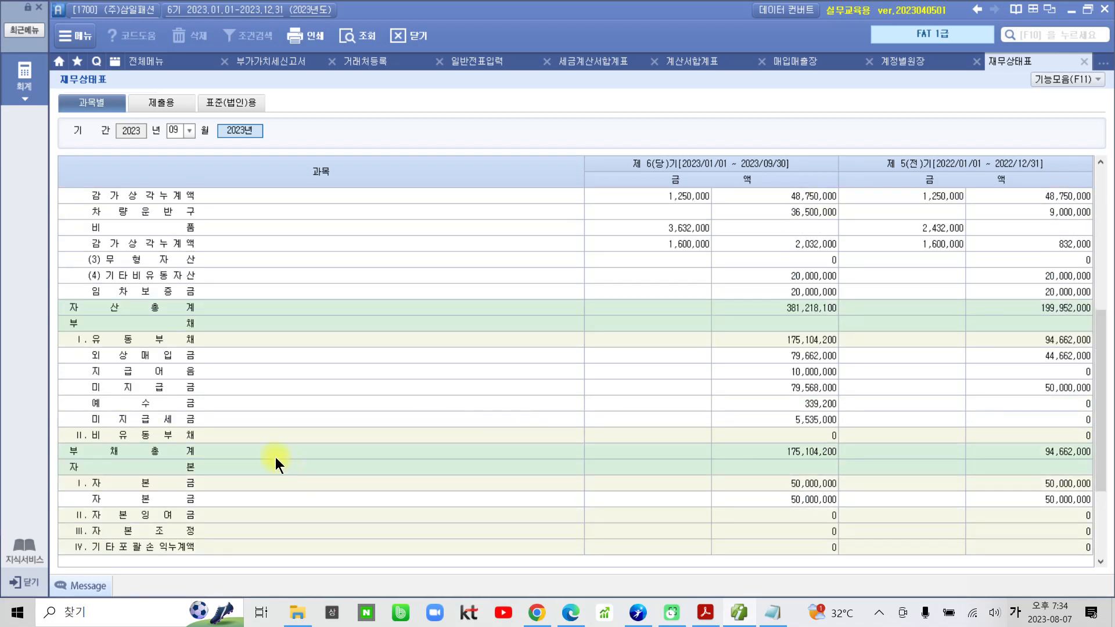
click(194, 387)
click(180, 421)
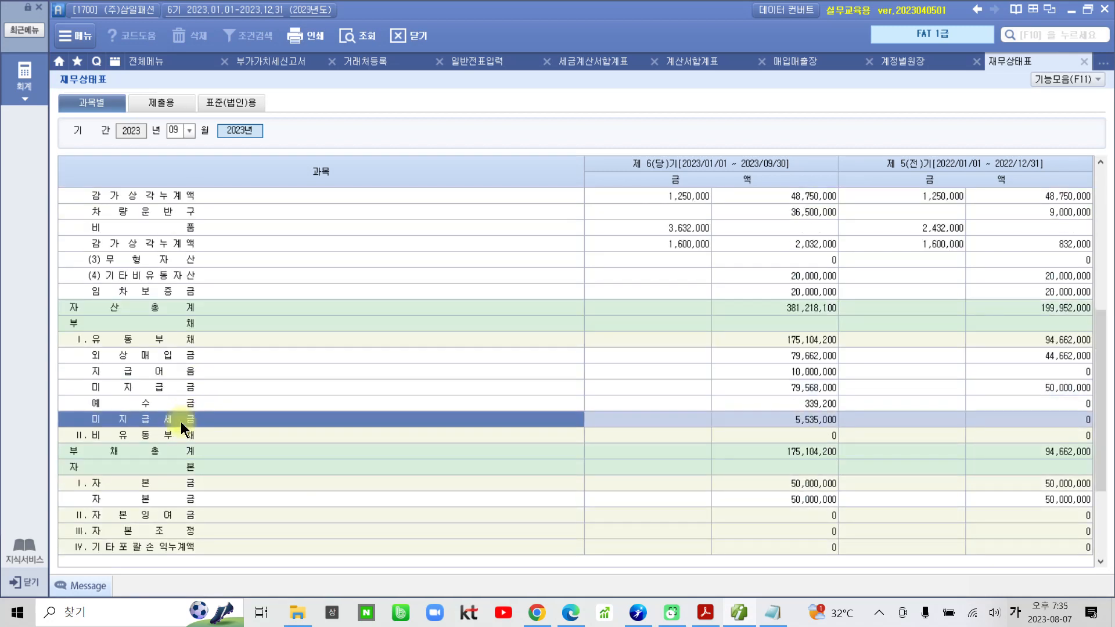
click(785, 419)
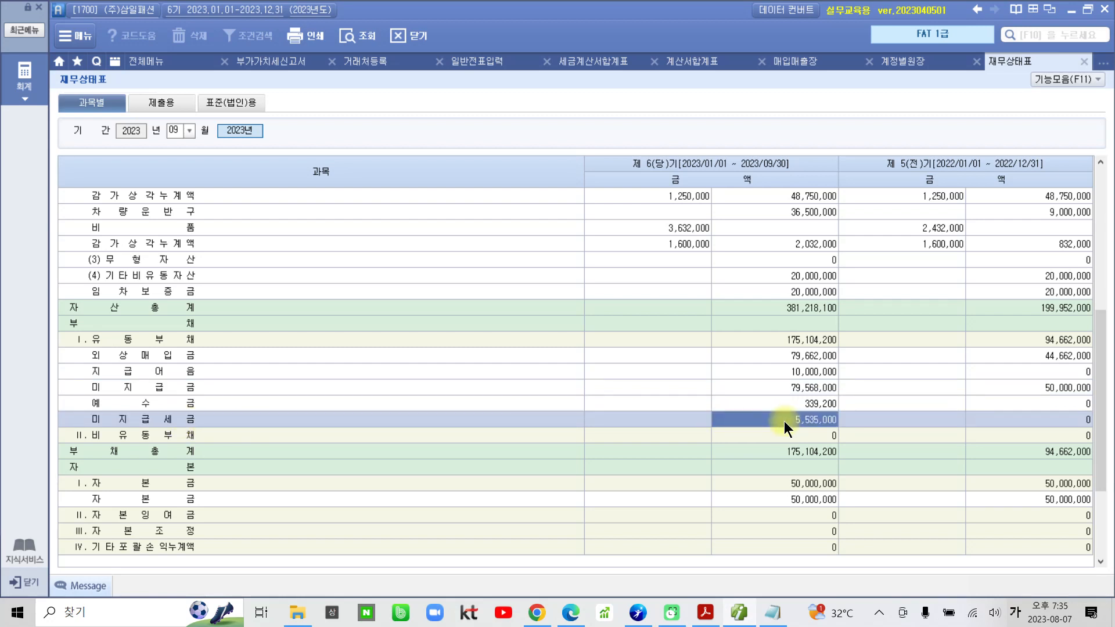
drag(743, 404, 877, 435)
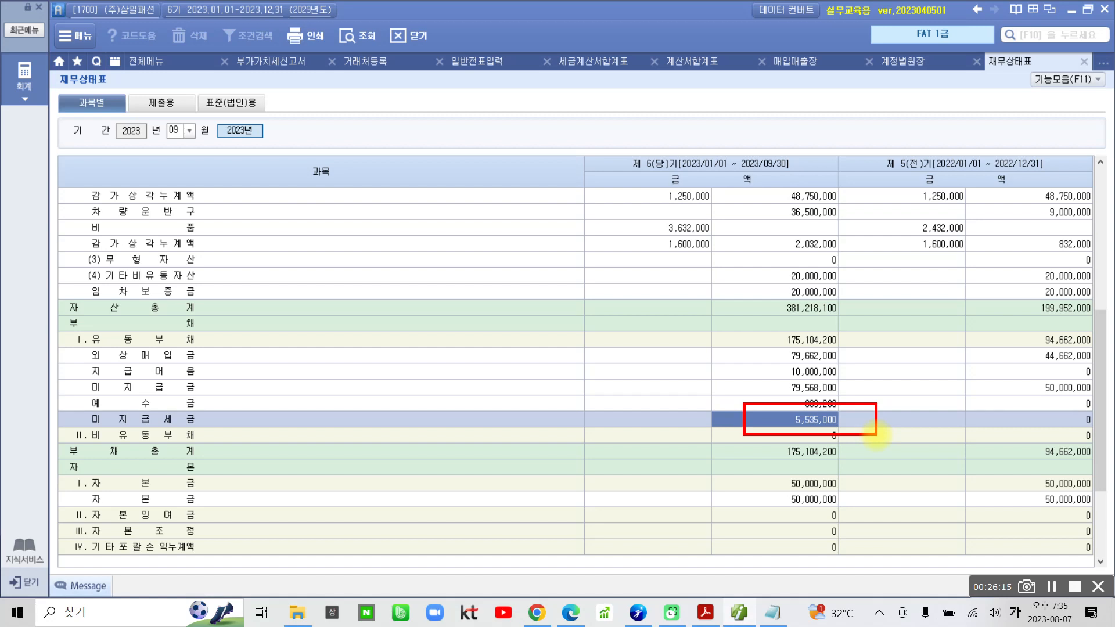
mouse_move(174, 88)
mouse_down()
mouse_move(165, 159)
mouse_move(192, 169)
mouse_up()
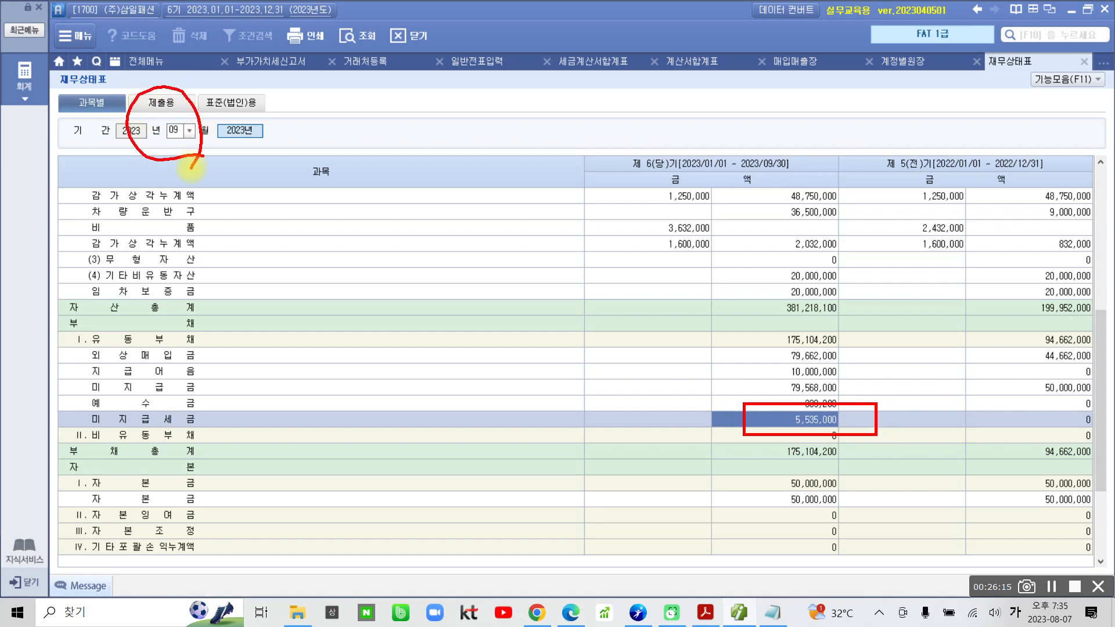
drag(707, 405, 688, 404)
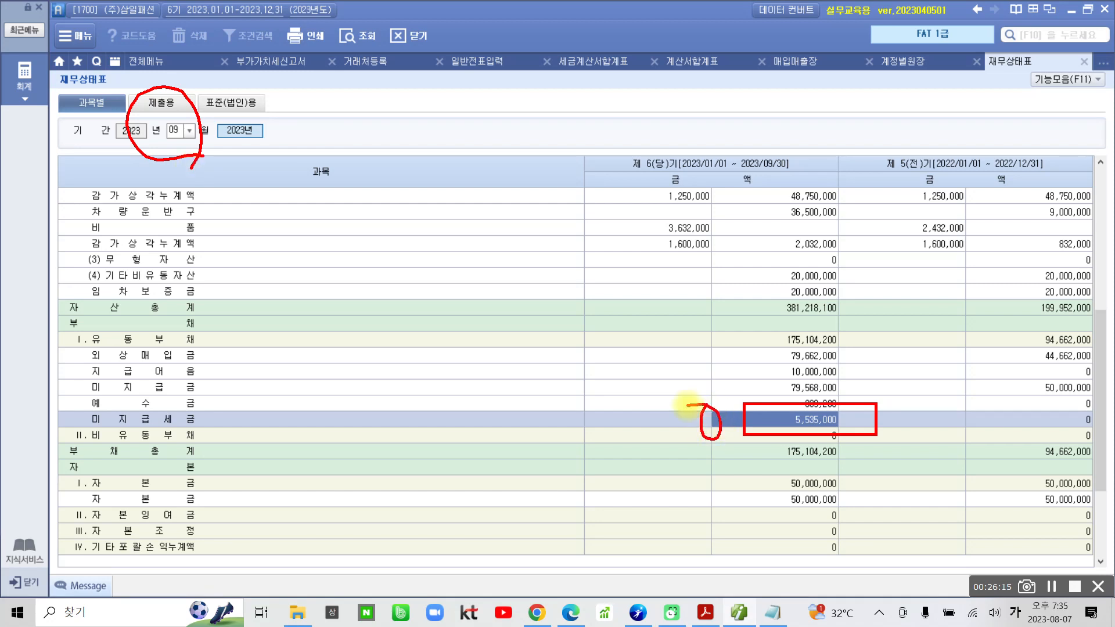
key(Escape)
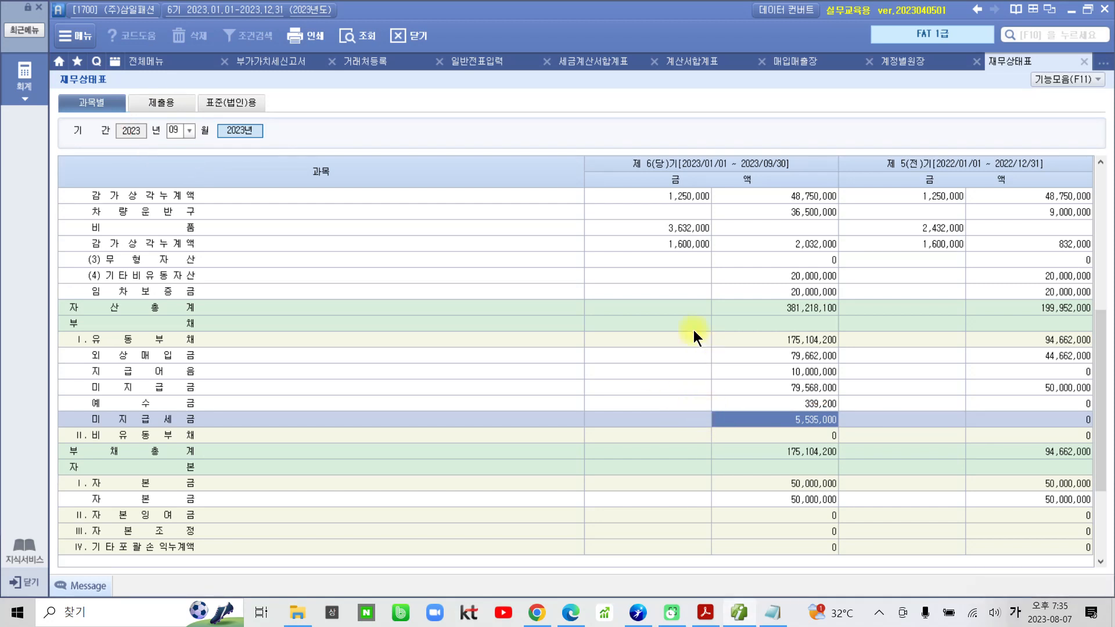
Query the 재무상태표 again with the period month set to 10.
click(180, 131)
text(1)
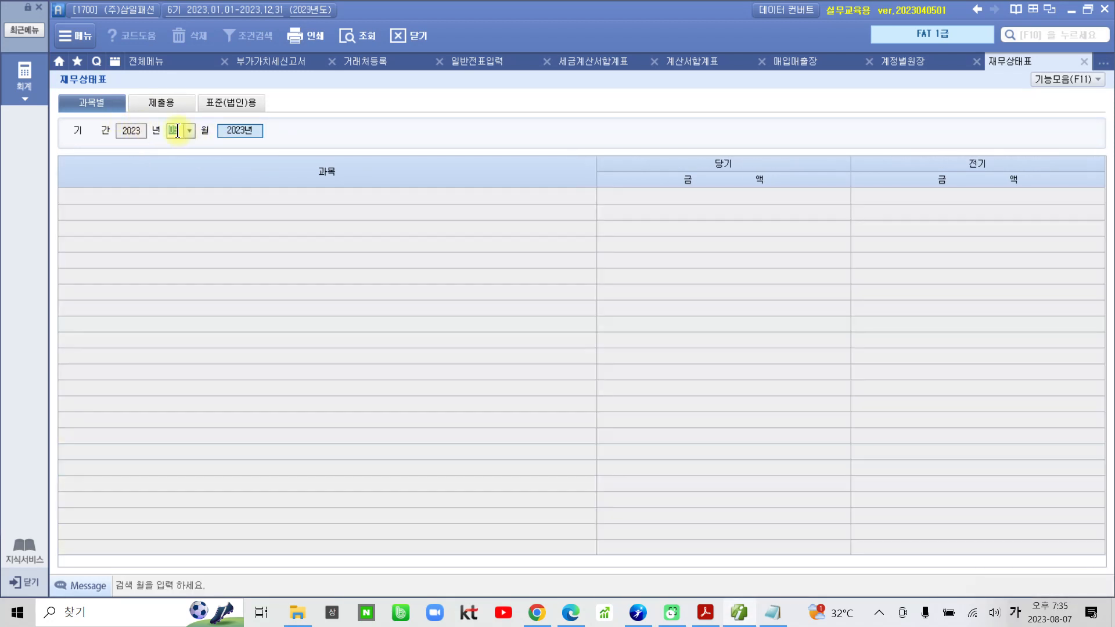
text(0)
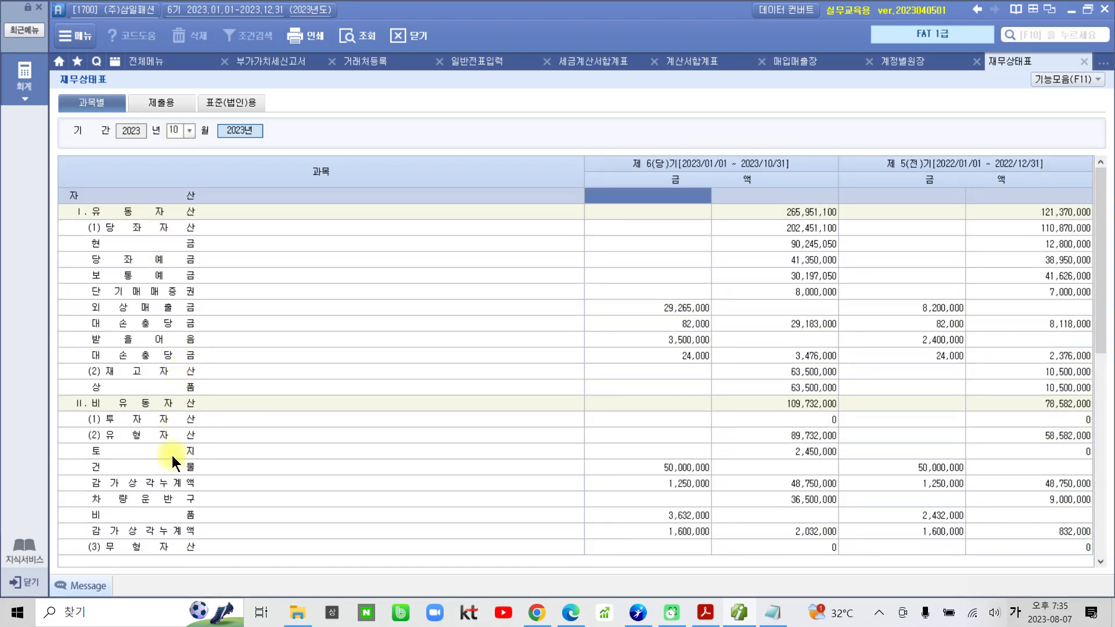
Examine the 유동부채 accounts on the October balance sheet, checking for 미지급세금.
scroll(172, 459, down, 6)
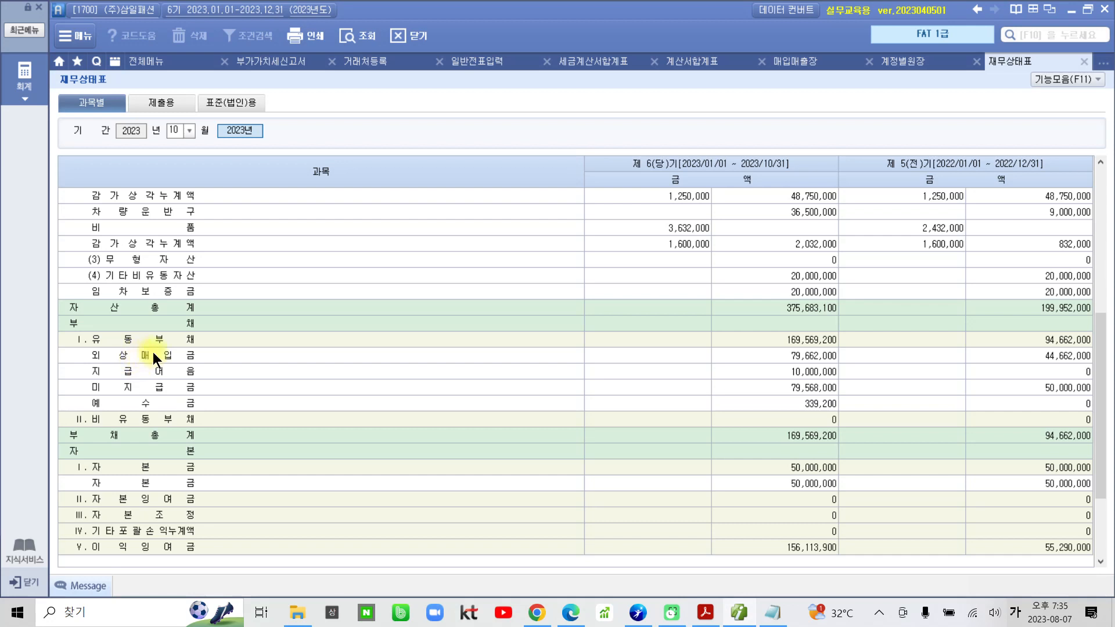
click(169, 405)
click(173, 389)
click(178, 374)
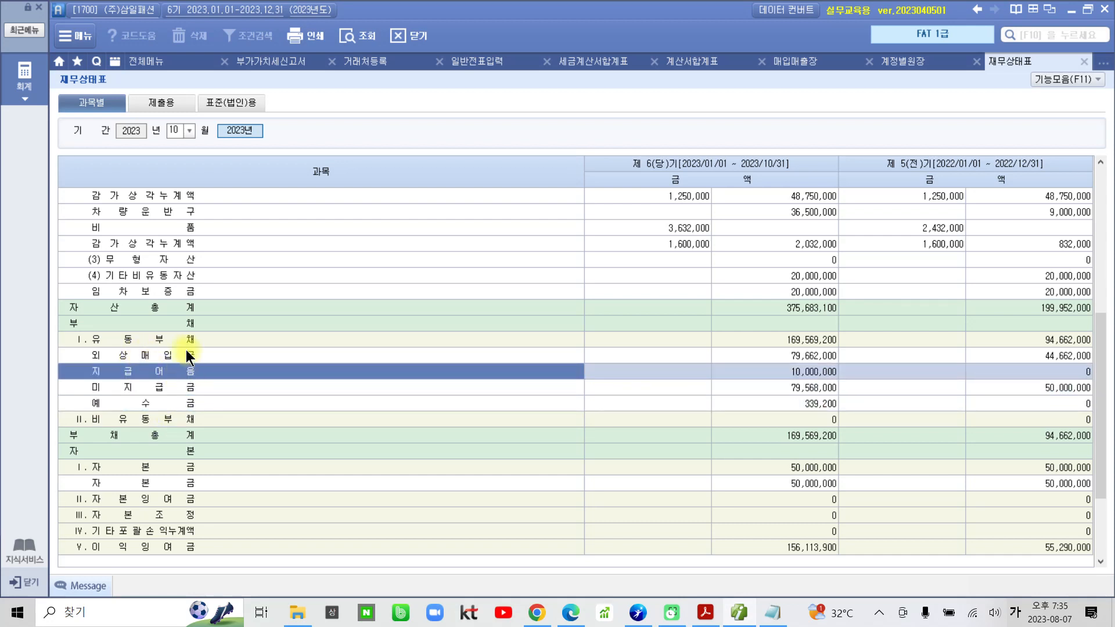
click(186, 351)
click(185, 369)
click(189, 382)
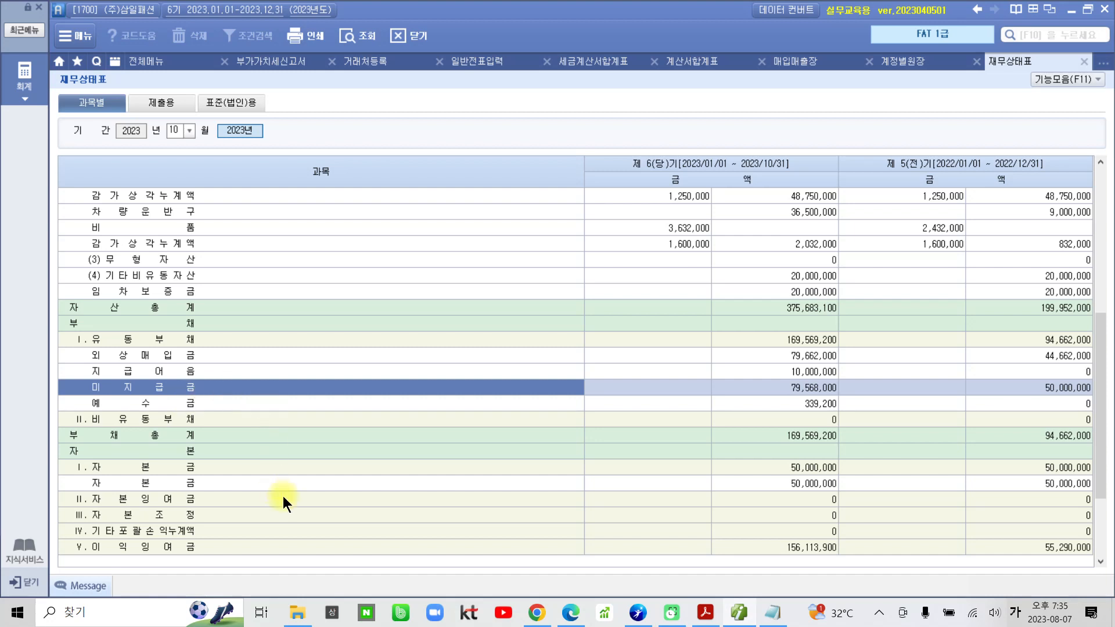
Switch to the textbook PDF and move past question 05 toward the page after 227.
click(703, 613)
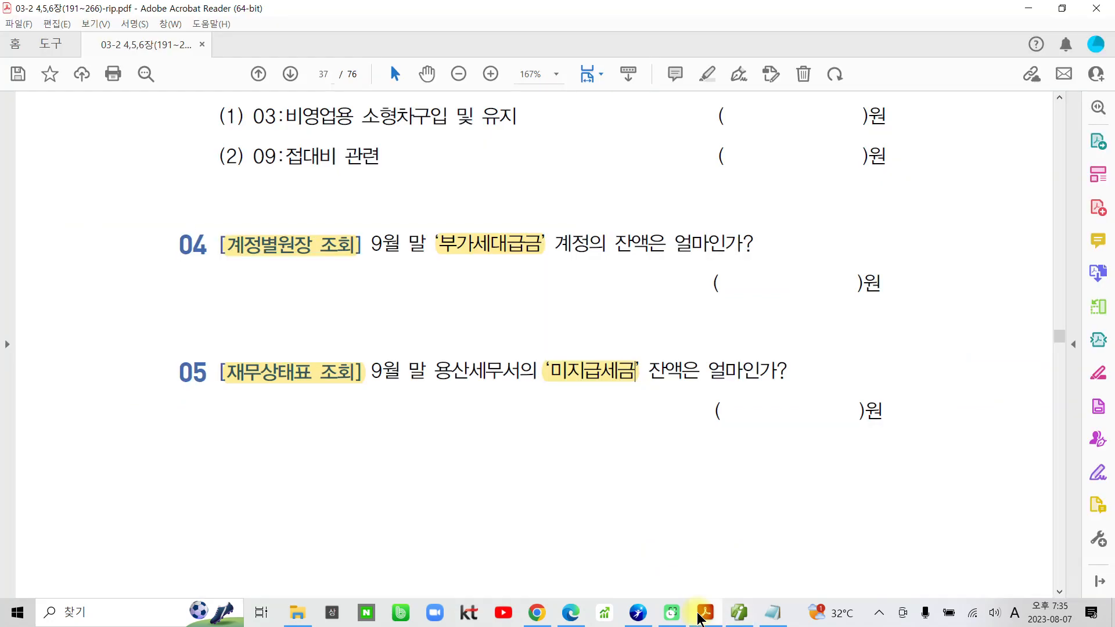
scroll(672, 491, down, 7)
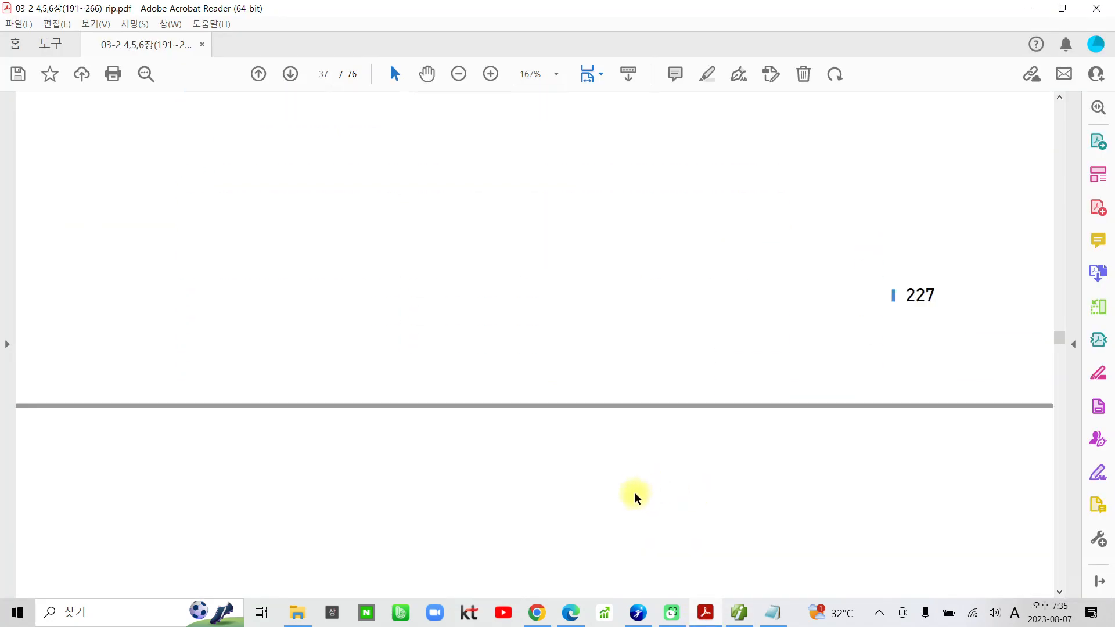
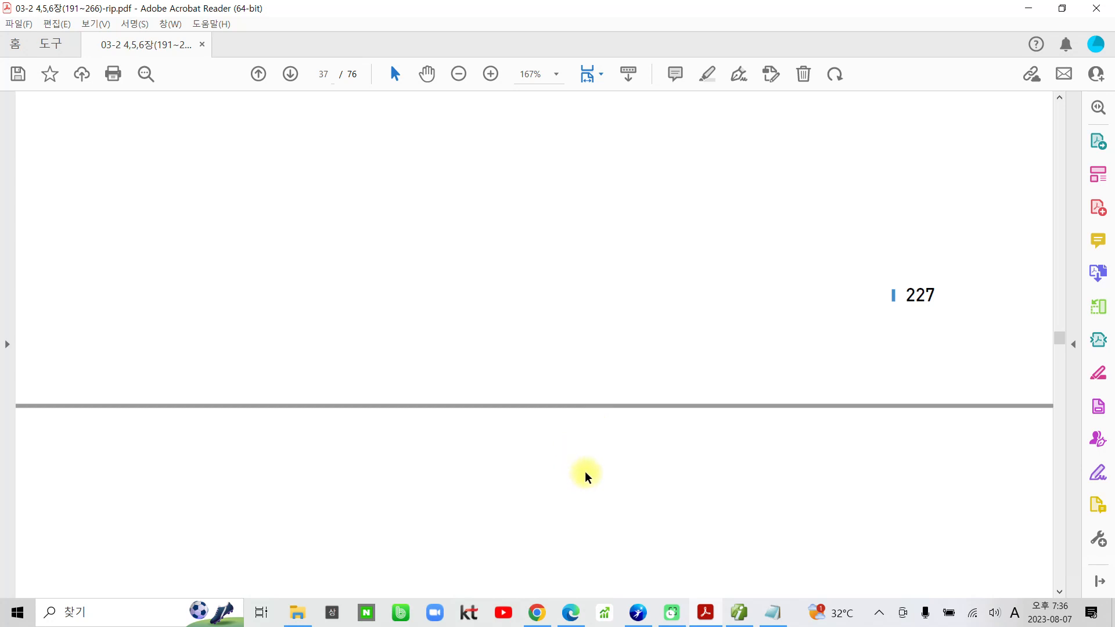
Highlight the heading 01 결산의 절차 under 필요 지식 in chapter 5, section 1 of the textbook.
scroll(495, 475, down, 2)
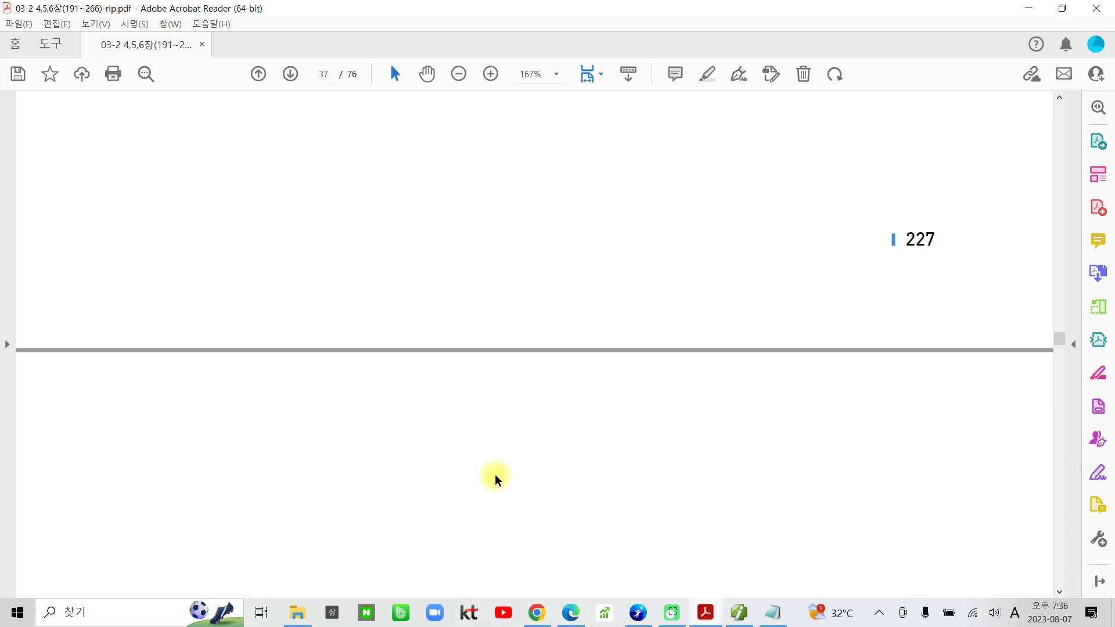
scroll(495, 475, up, 10)
scroll(483, 470, down, 9)
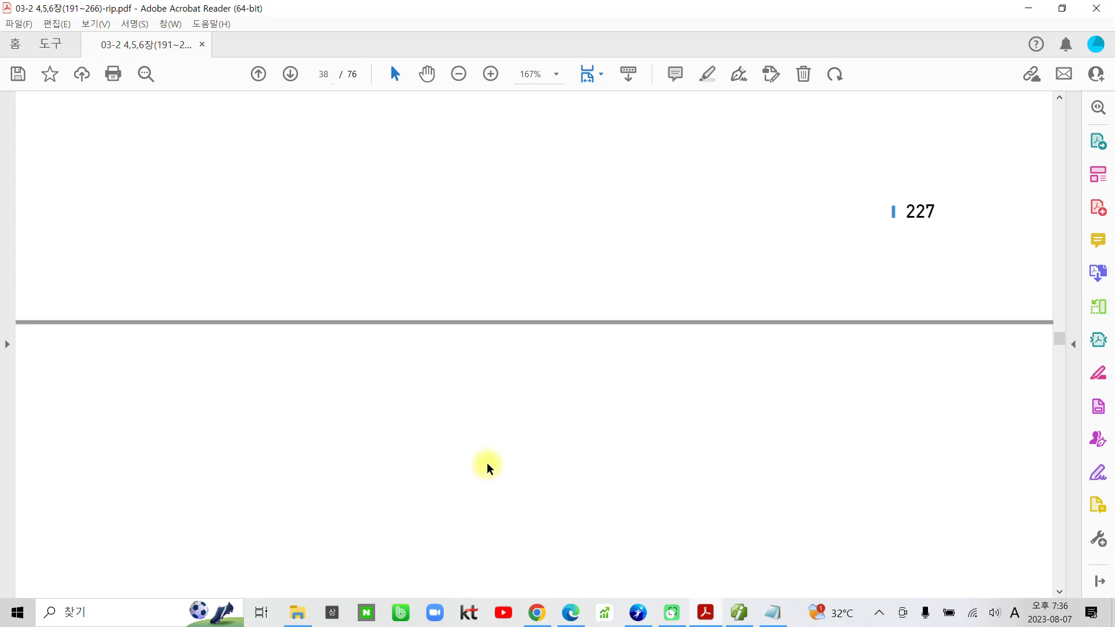
scroll(486, 469, down, 5)
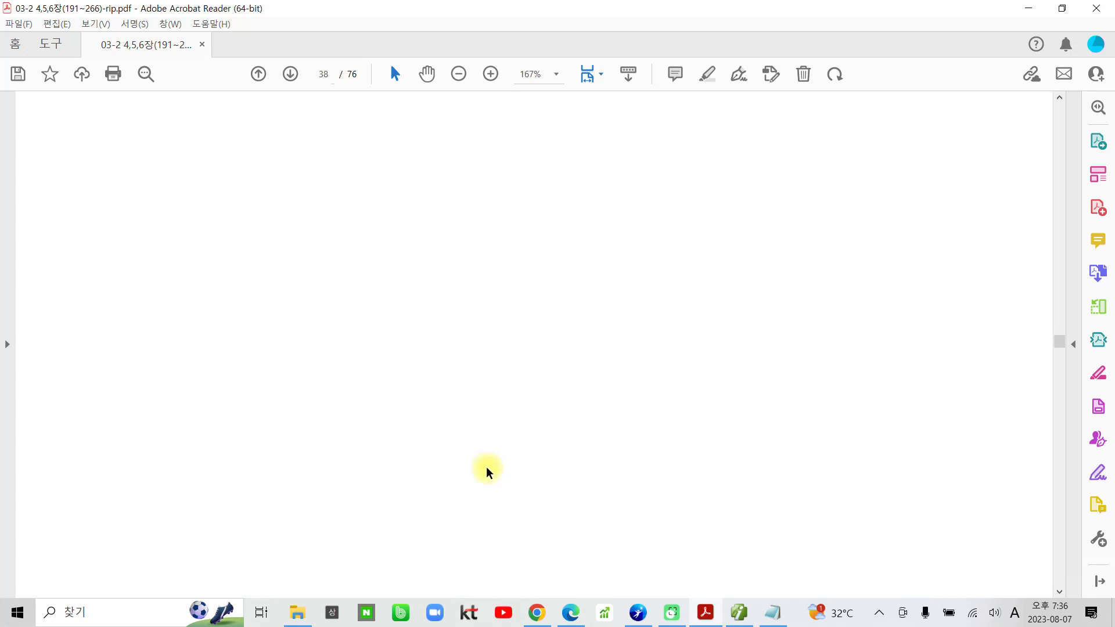
scroll(497, 434, down, 10)
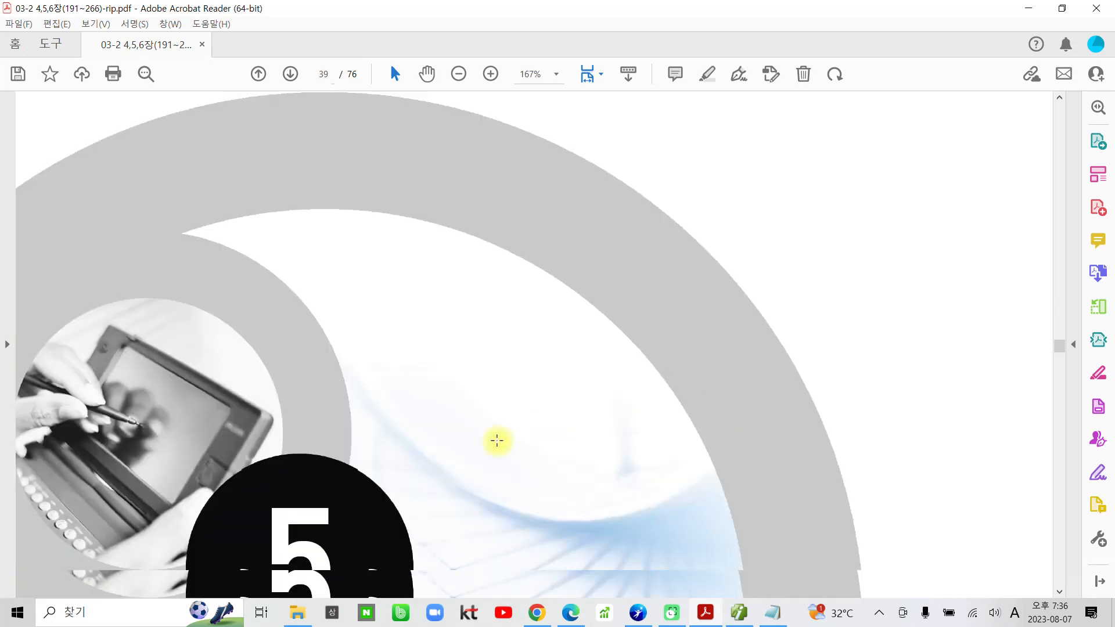
scroll(497, 441, down, 15)
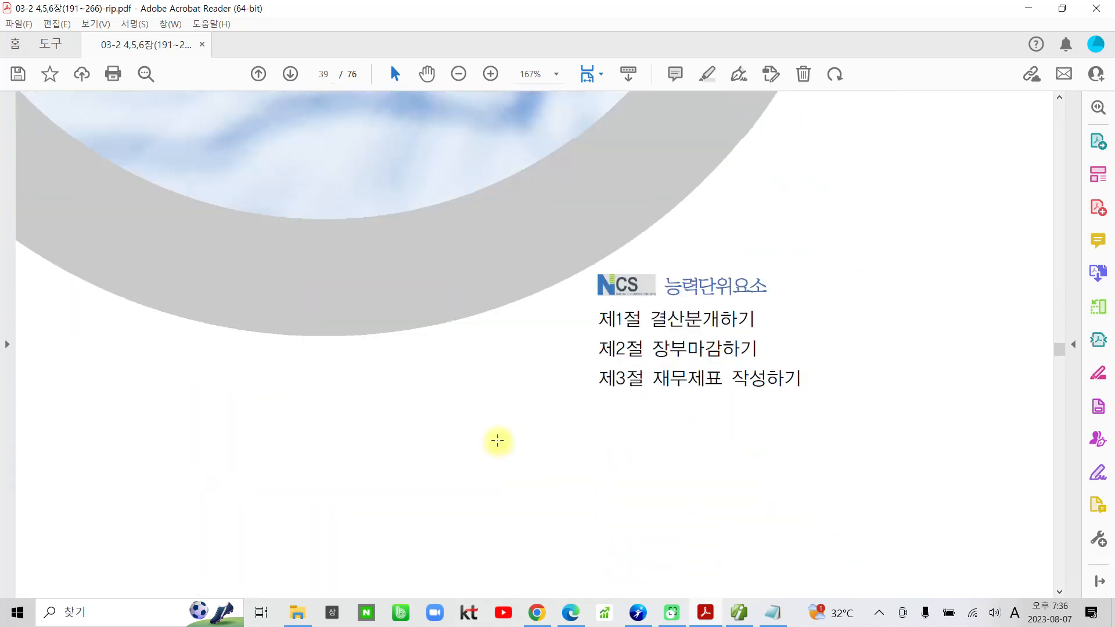
scroll(498, 445, down, 15)
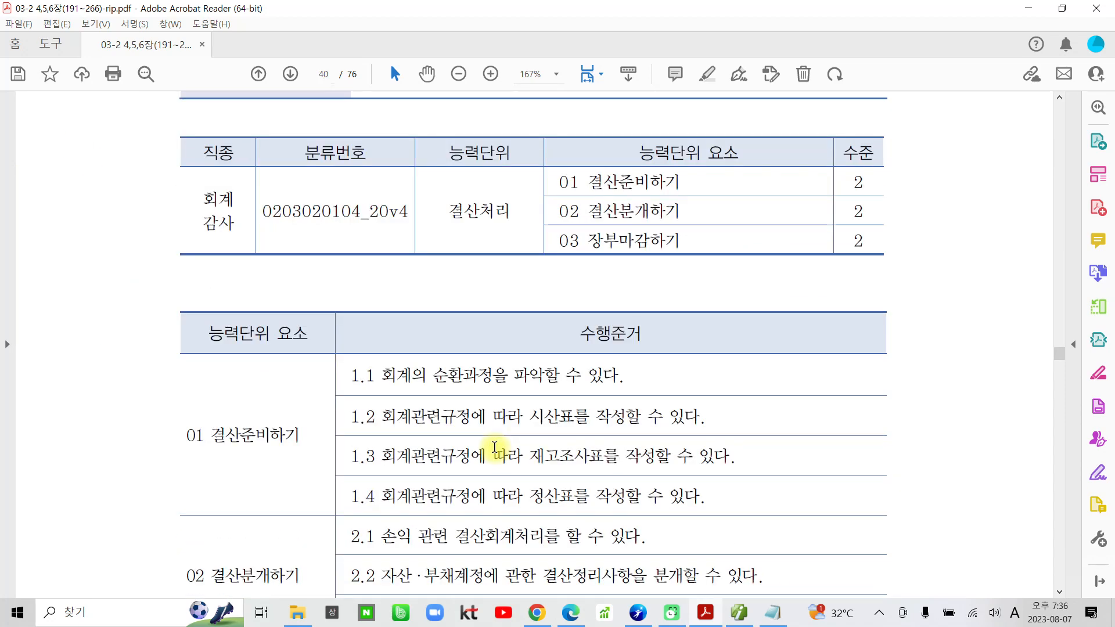
scroll(492, 440, down, 15)
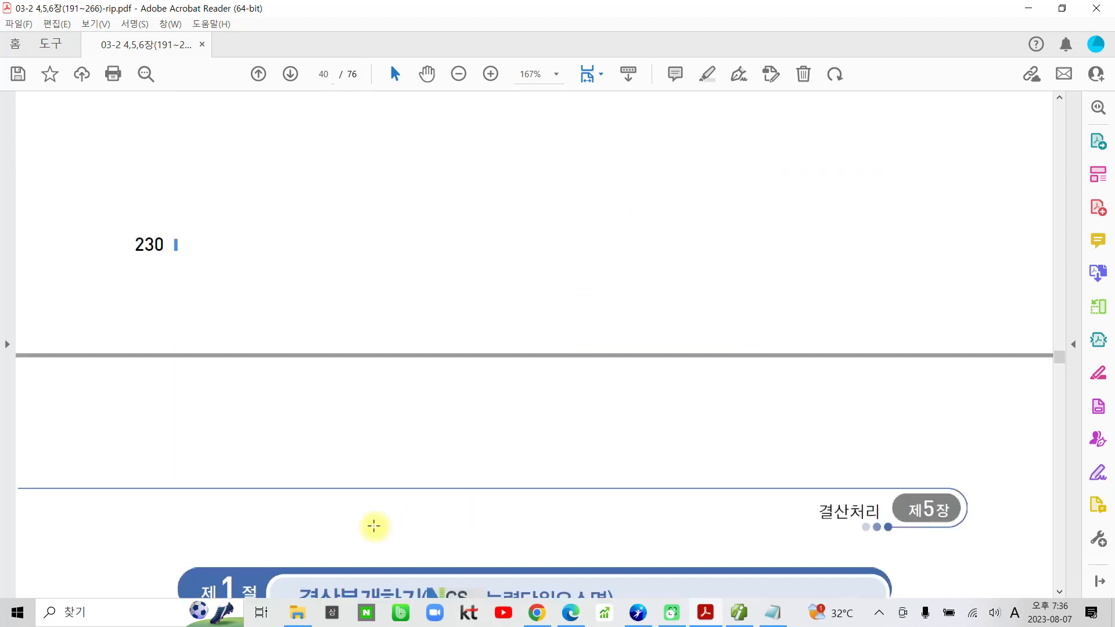
scroll(344, 511, down, 15)
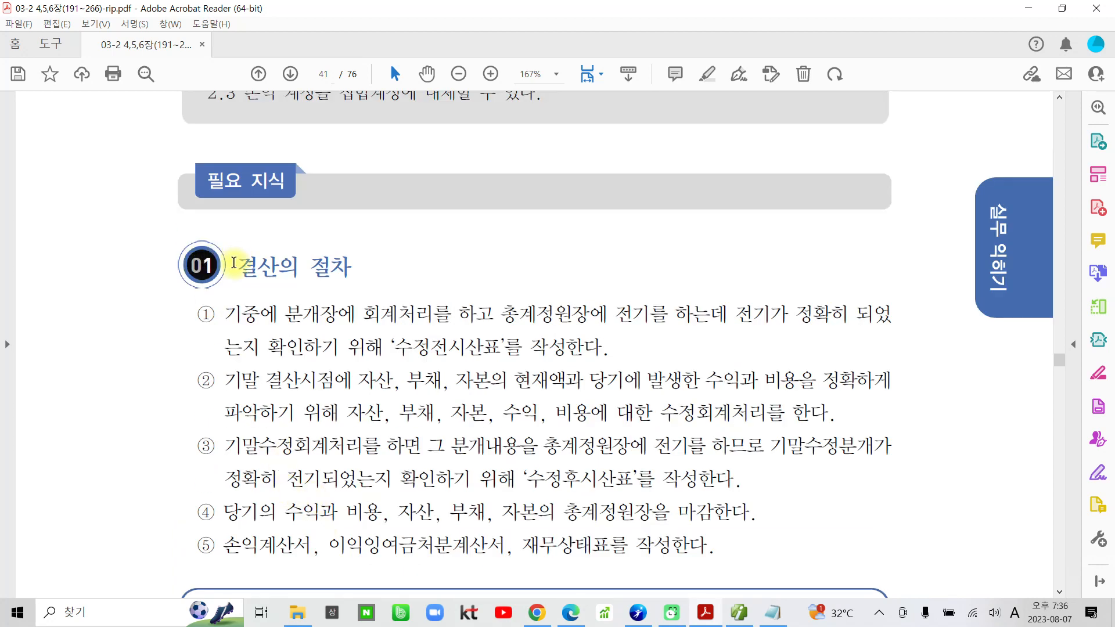
drag(236, 264, 364, 264)
click(378, 210)
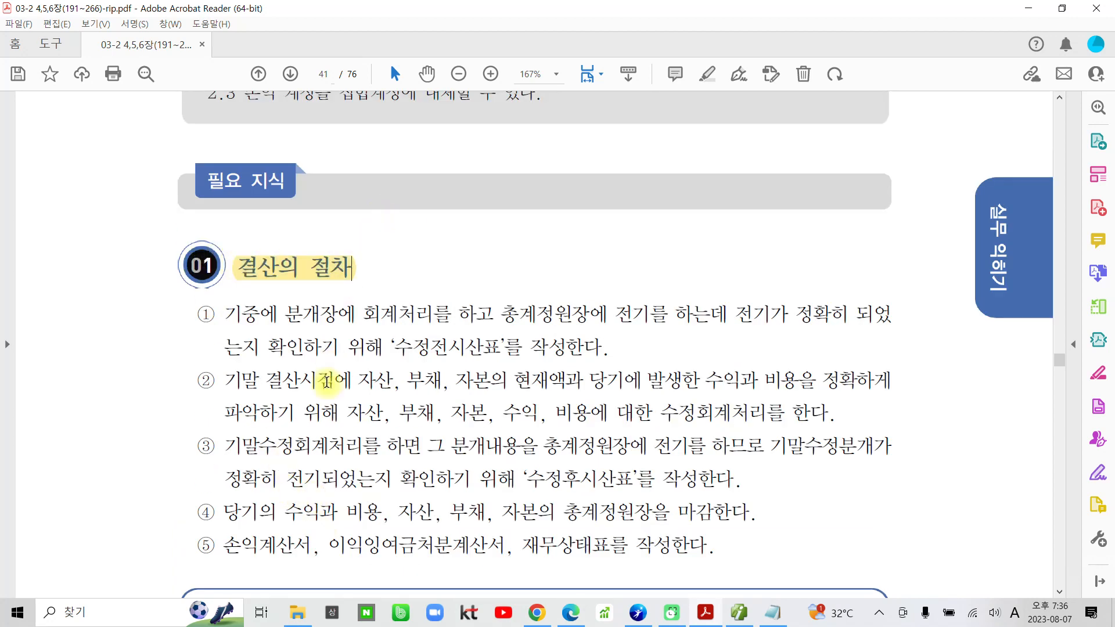
Highlight the term 수정전시산표 in item ① of 결산의 절차.
scroll(322, 425, down, 1)
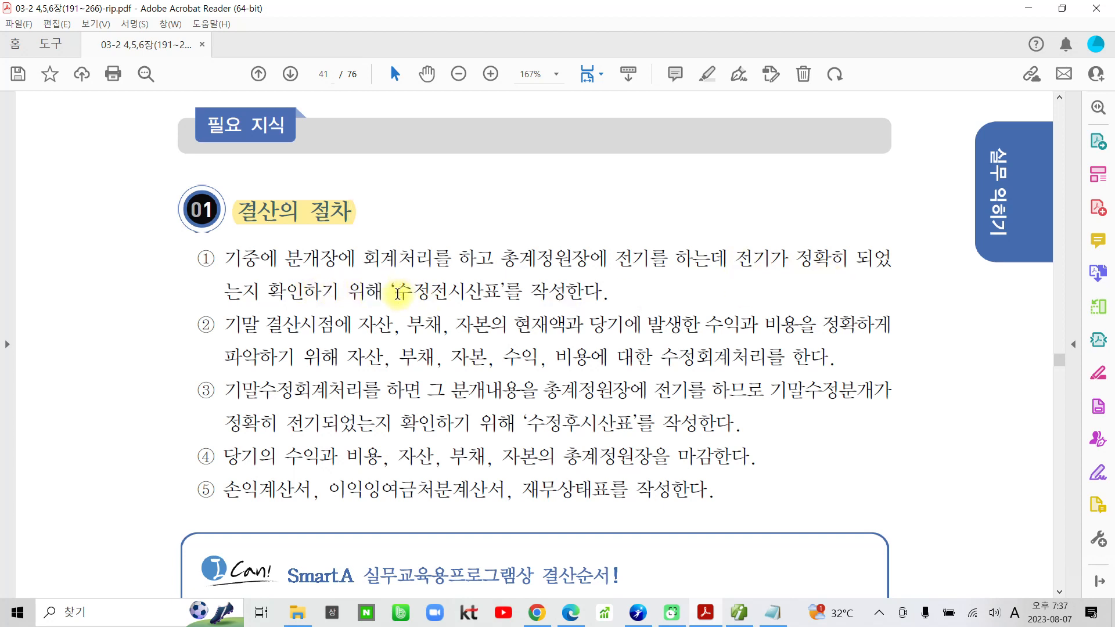
drag(396, 292, 500, 292)
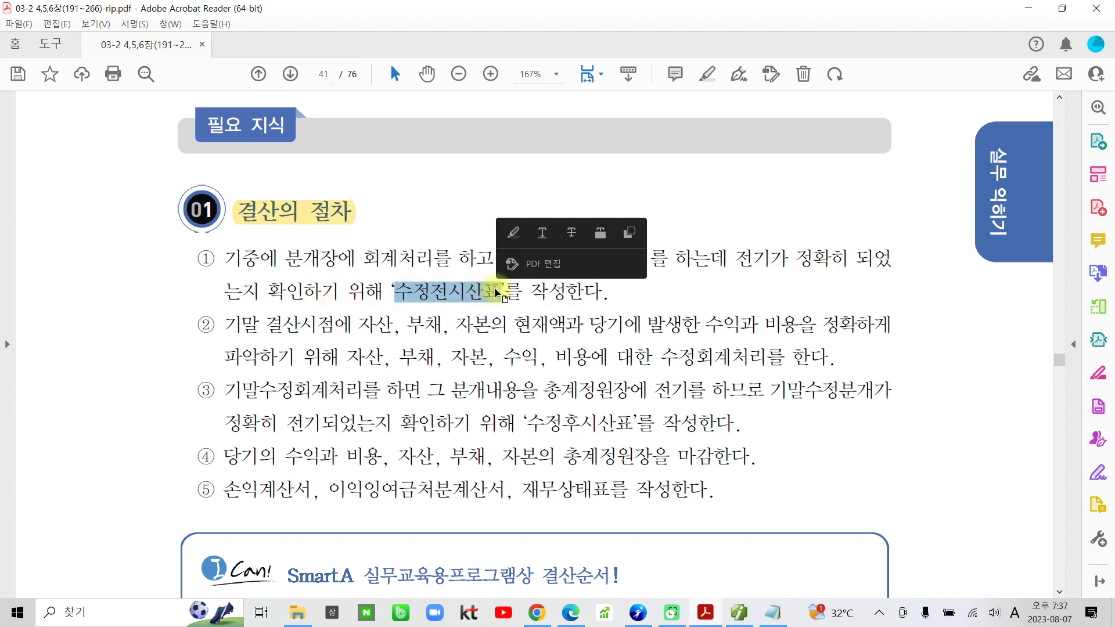
click(515, 233)
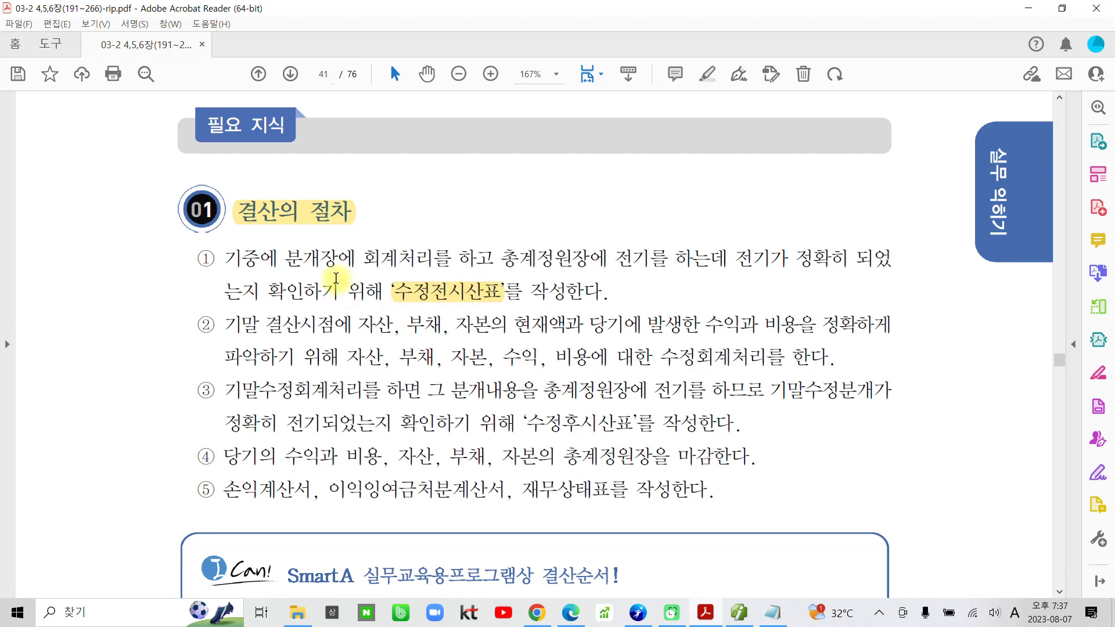
Highlight the phrase 자산, 부채, 자본, 수익, 비용에 대한 수정회계처리를 in item ② of 결산의 절차.
scroll(307, 258, down, 3)
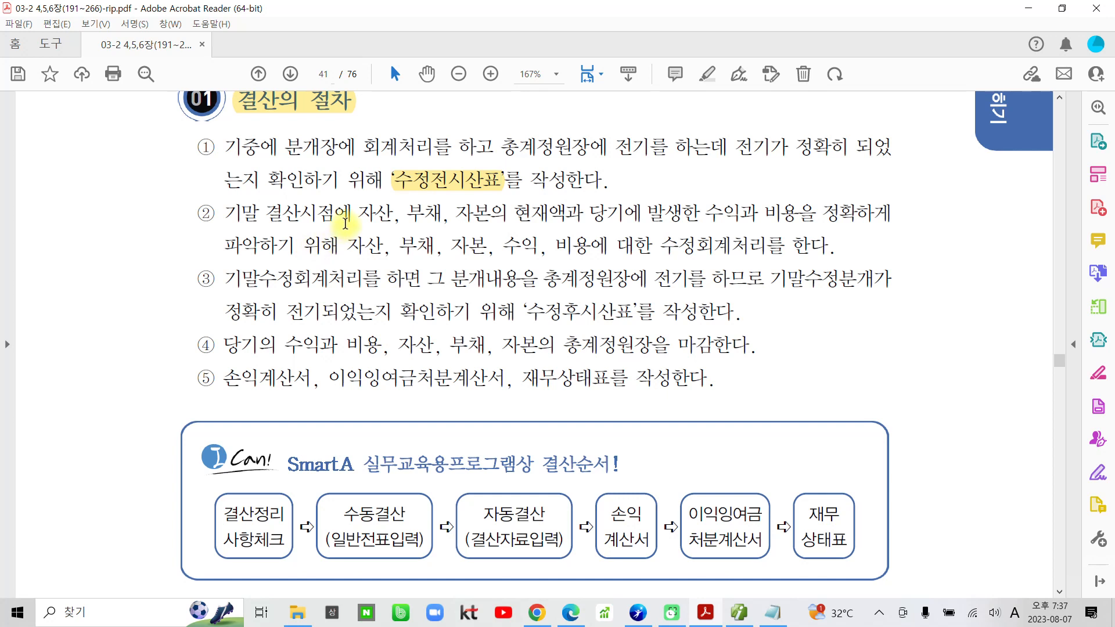
drag(359, 215, 501, 221)
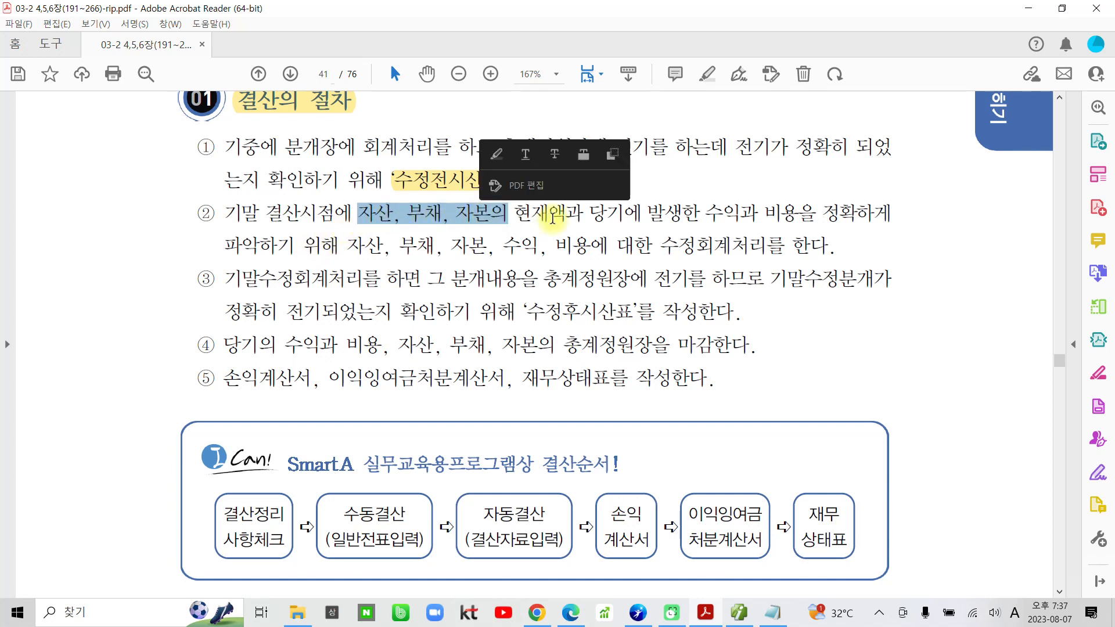
click(575, 217)
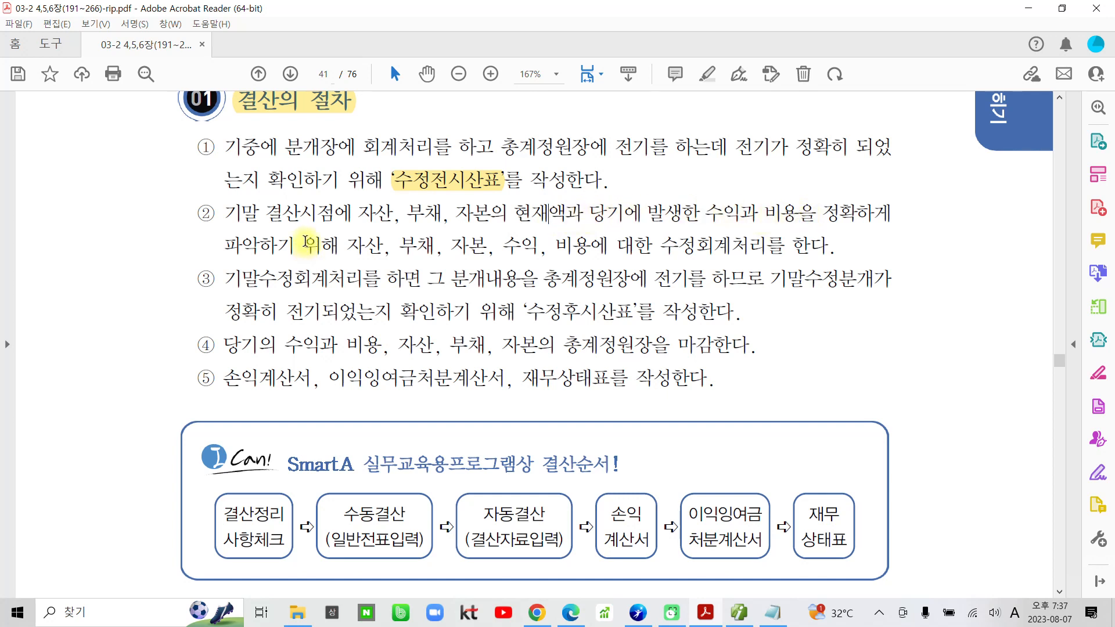
drag(352, 245, 717, 246)
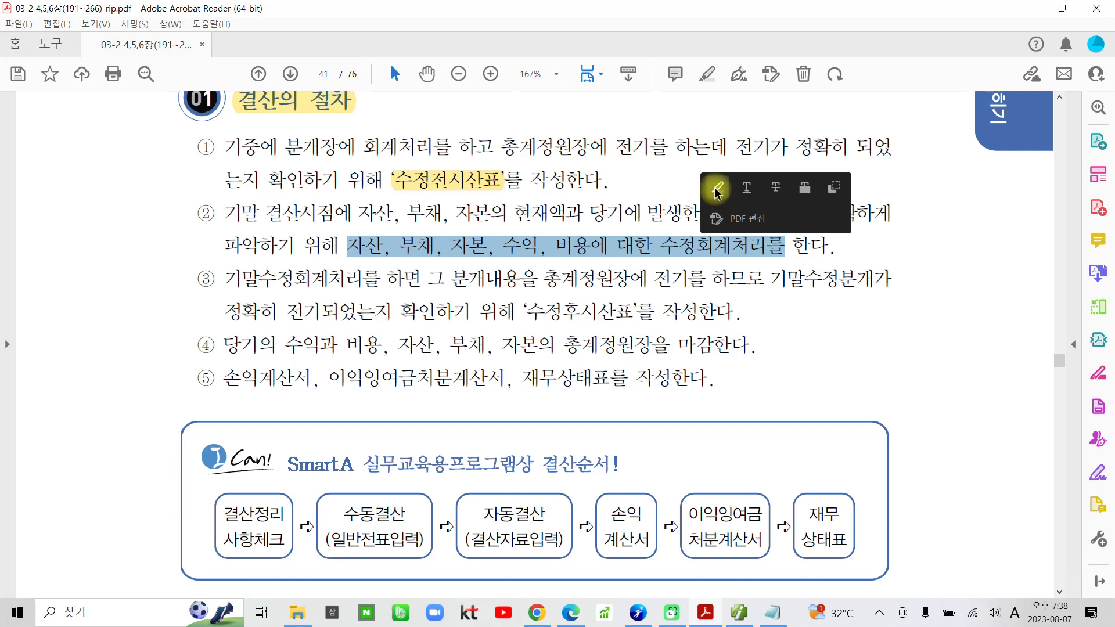
click(720, 196)
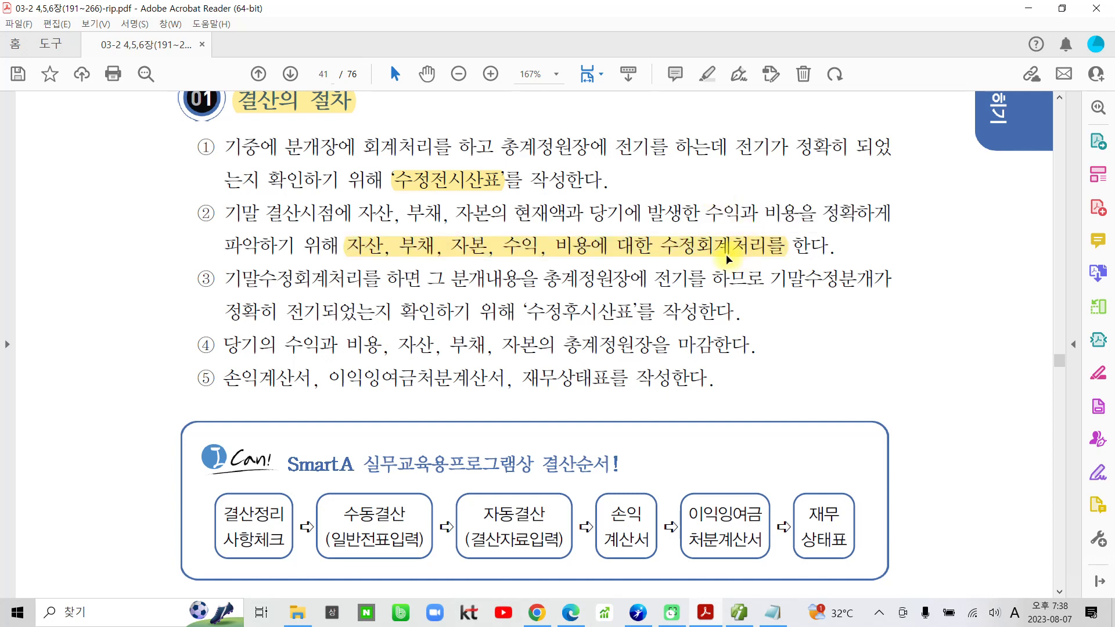
Circle the number ② and the words 자산, 부채, 수익, 비용 and 수정회계처리를 in red with the screen pen.
mouse_move(212, 201)
mouse_down()
mouse_move(180, 229)
mouse_move(218, 215)
mouse_move(215, 233)
mouse_up()
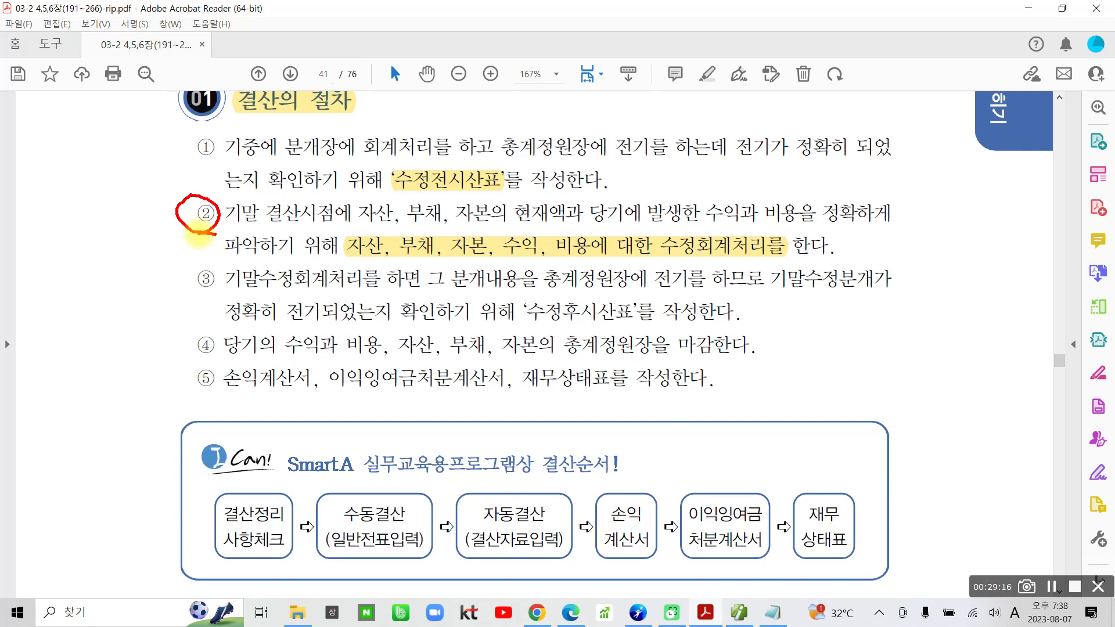
mouse_move(385, 235)
mouse_down()
mouse_move(344, 263)
mouse_move(392, 256)
mouse_up()
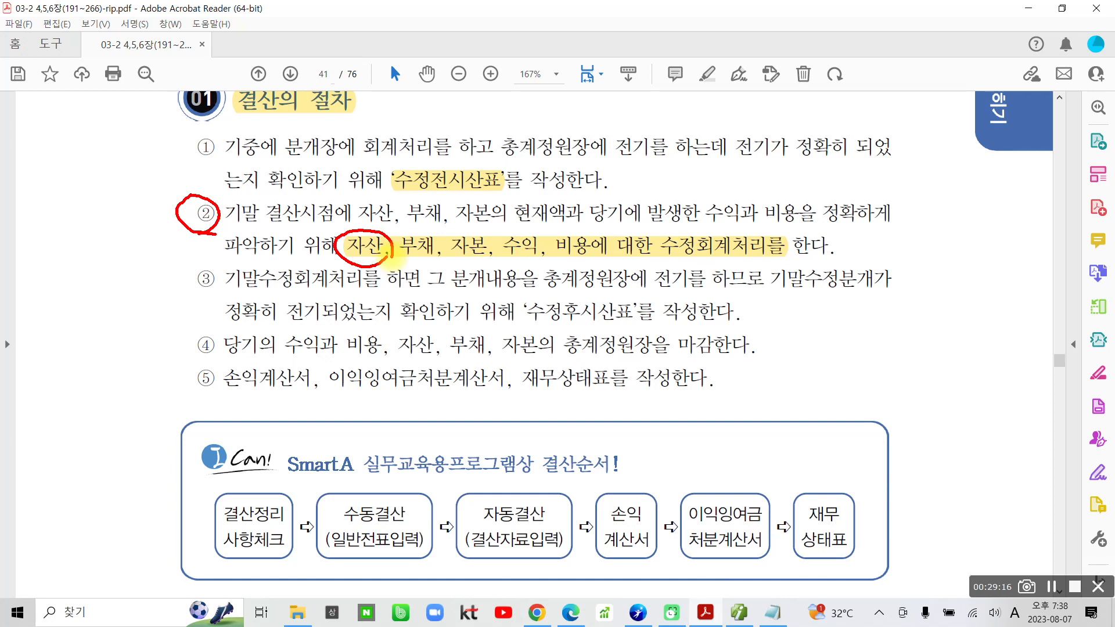
mouse_move(388, 257)
mouse_down()
mouse_move(384, 243)
mouse_move(422, 228)
mouse_move(435, 264)
mouse_up()
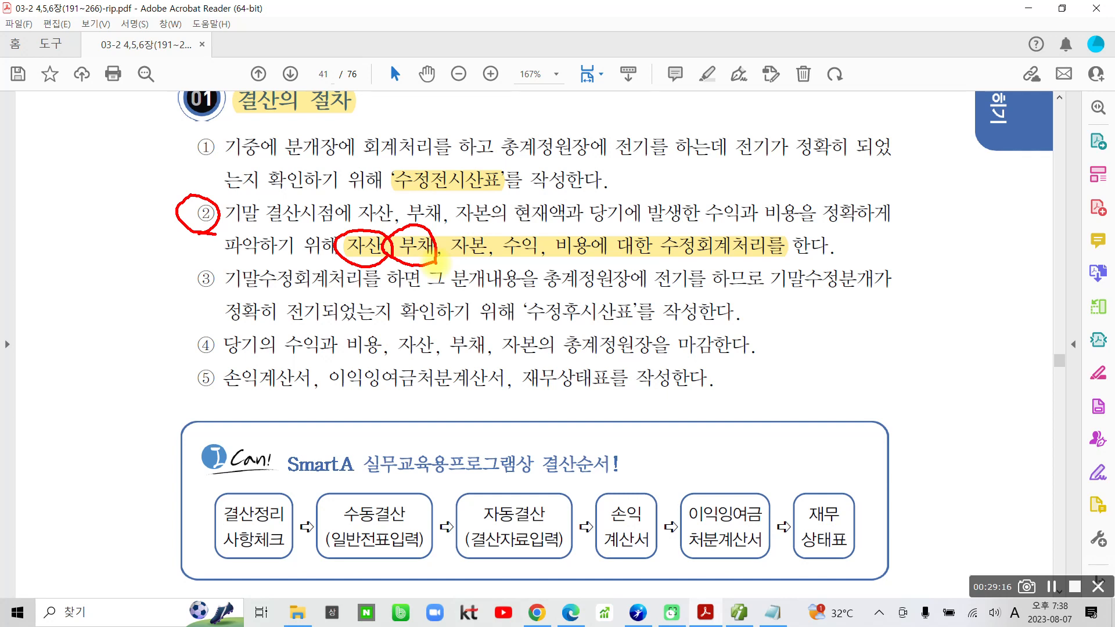
mouse_move(485, 226)
mouse_down()
mouse_move(555, 258)
mouse_move(485, 216)
mouse_move(480, 247)
mouse_up()
drag(543, 230, 561, 212)
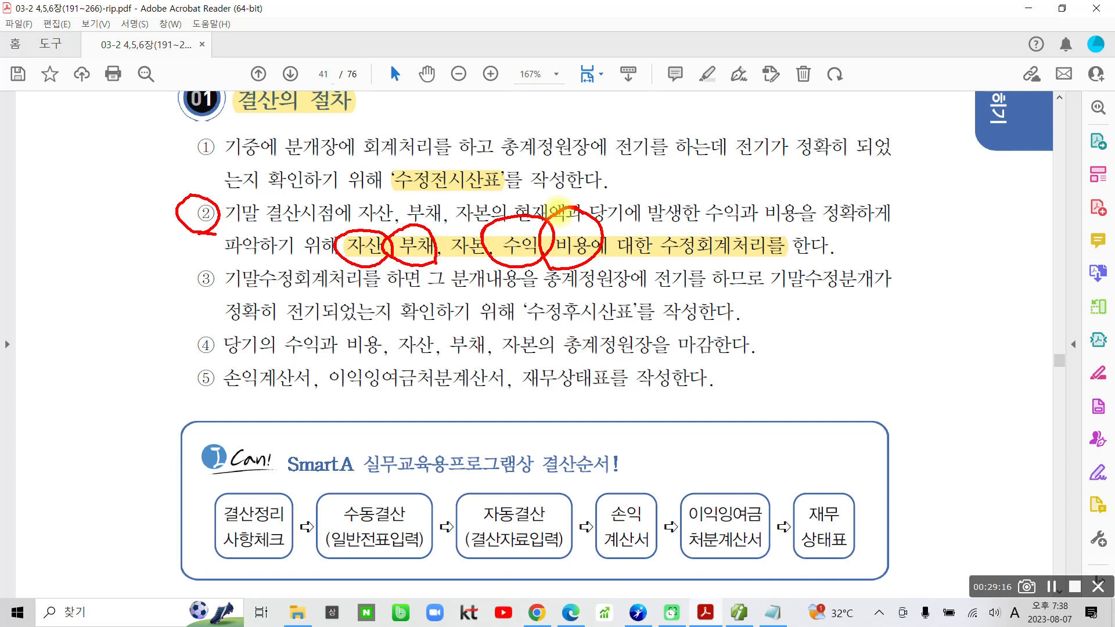
mouse_move(647, 247)
mouse_down()
mouse_move(726, 219)
mouse_move(646, 242)
mouse_up()
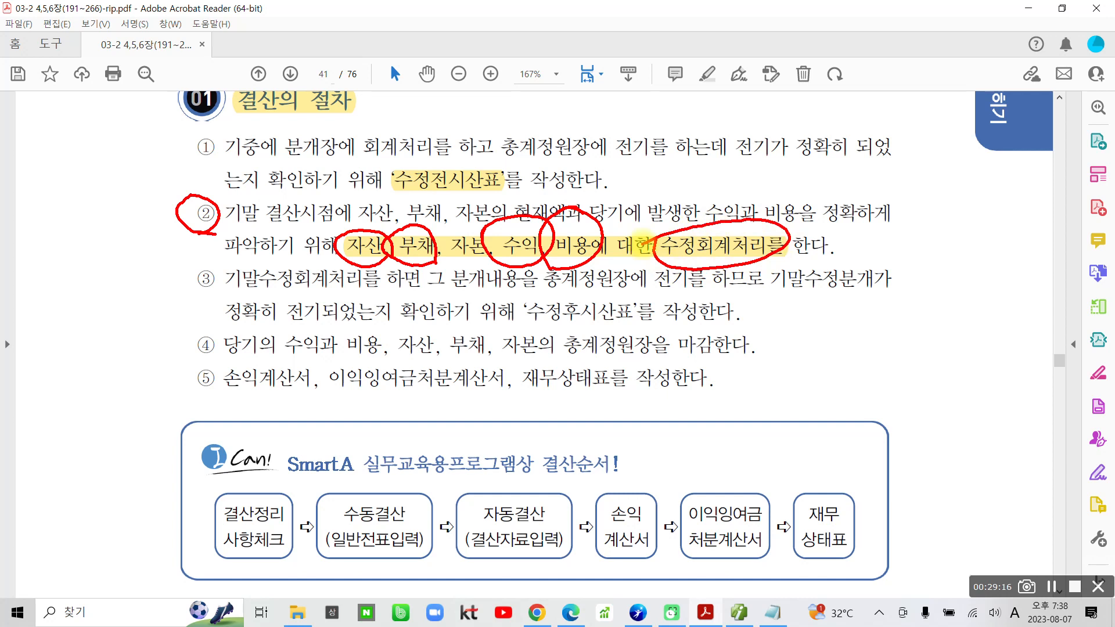
mouse_move(134, 238)
mouse_down()
mouse_move(165, 209)
mouse_move(119, 221)
mouse_move(174, 194)
mouse_move(126, 243)
mouse_up()
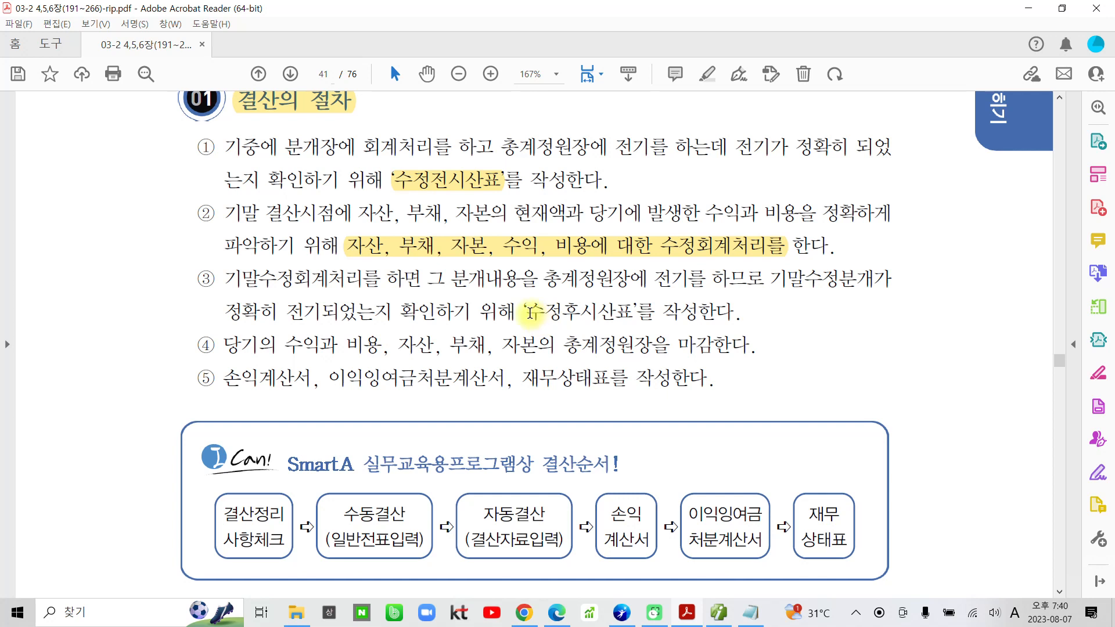
Highlight the term 수정후시산표 in item ③ of 결산의 절차.
drag(531, 313, 633, 314)
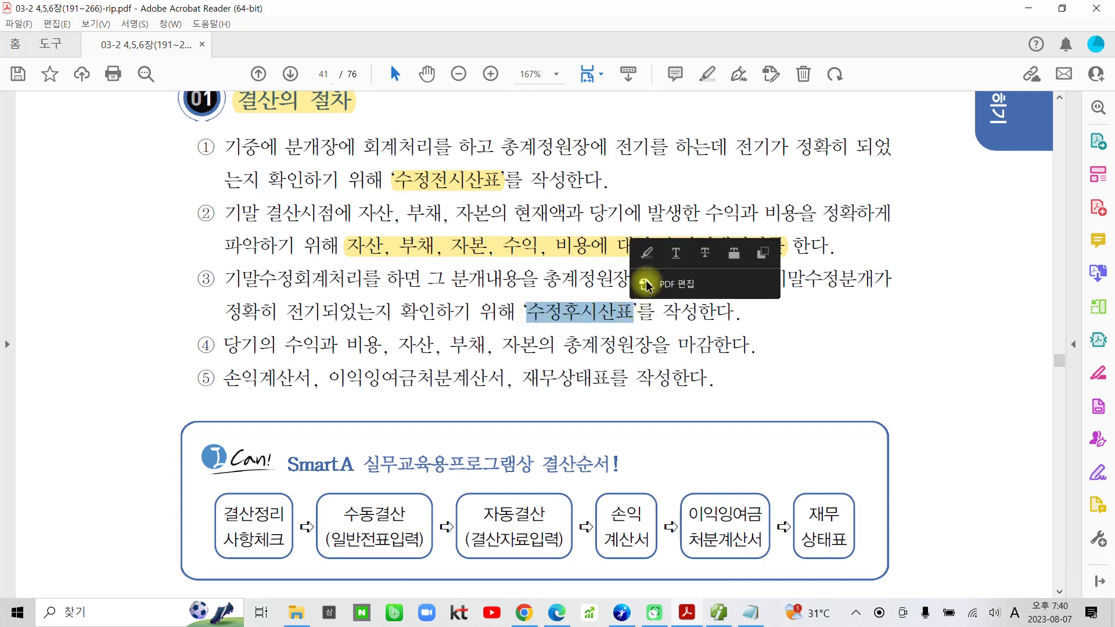
click(646, 253)
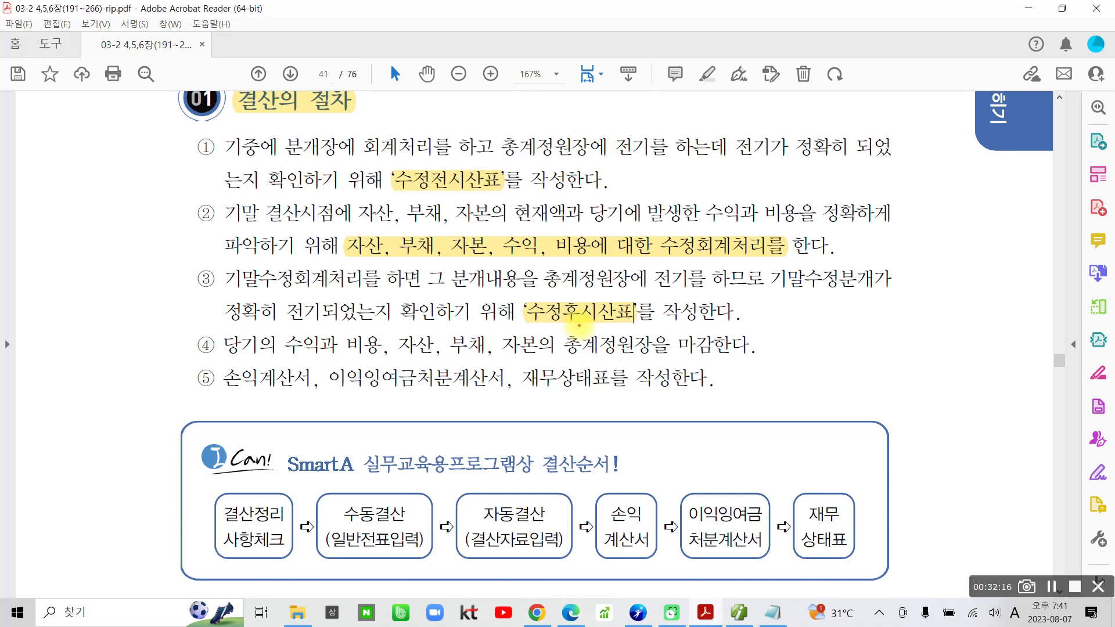
Mark the number ②, 총계정원장 in item ④ and the number ⑤ in red with the screen pen, then clear the marks.
mouse_move(218, 232)
mouse_down()
mouse_move(195, 198)
mouse_move(208, 239)
mouse_up()
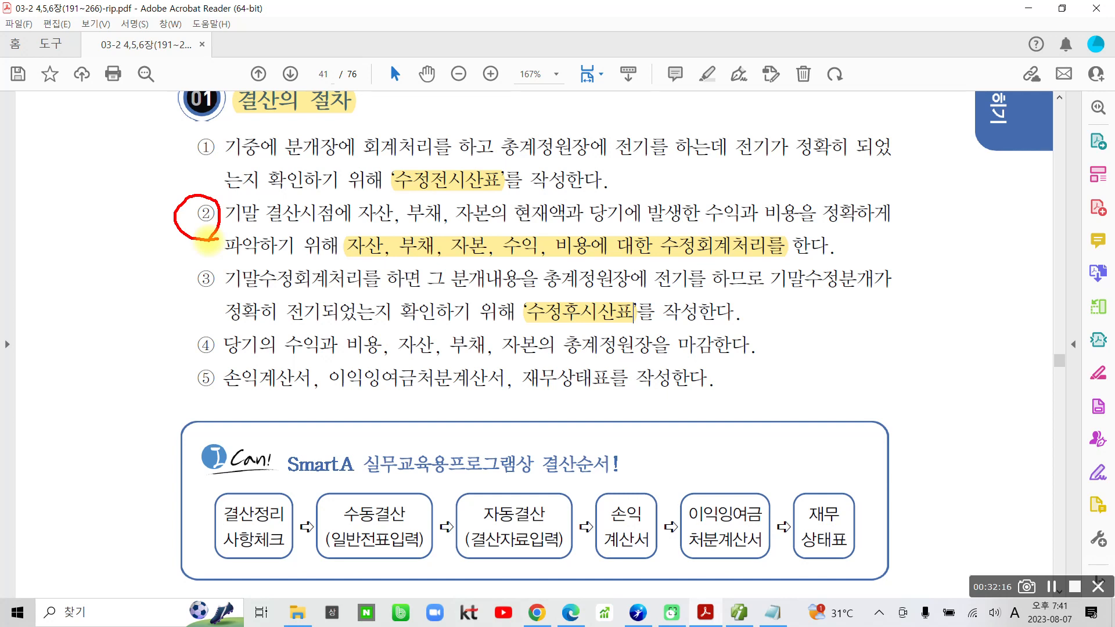
mouse_move(566, 340)
mouse_down()
mouse_move(639, 363)
mouse_move(580, 330)
mouse_move(562, 338)
mouse_up()
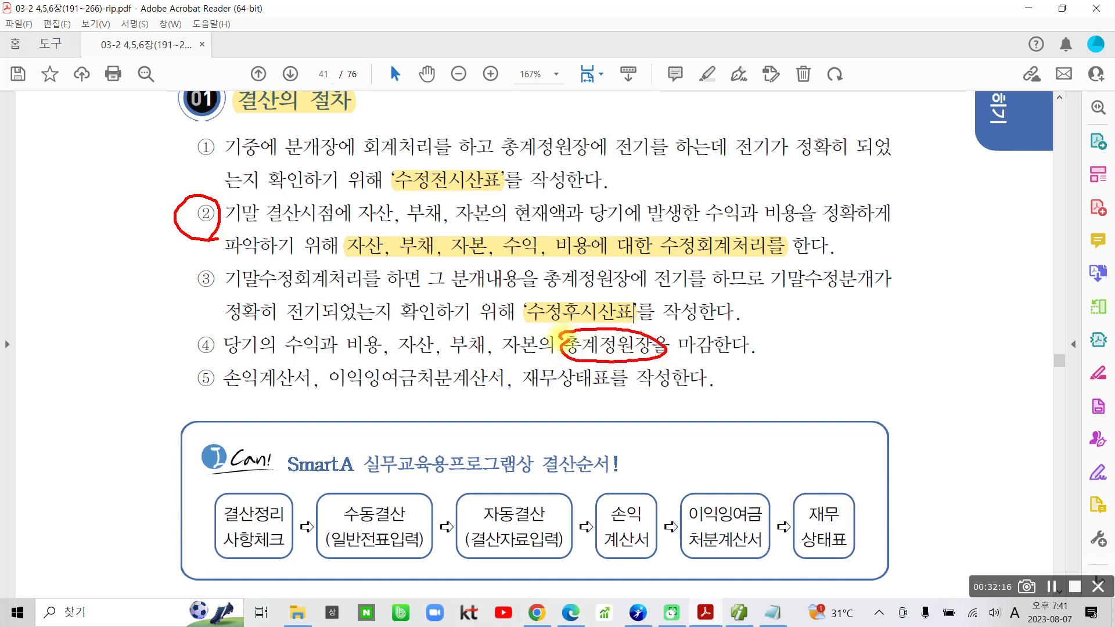
drag(183, 393, 222, 399)
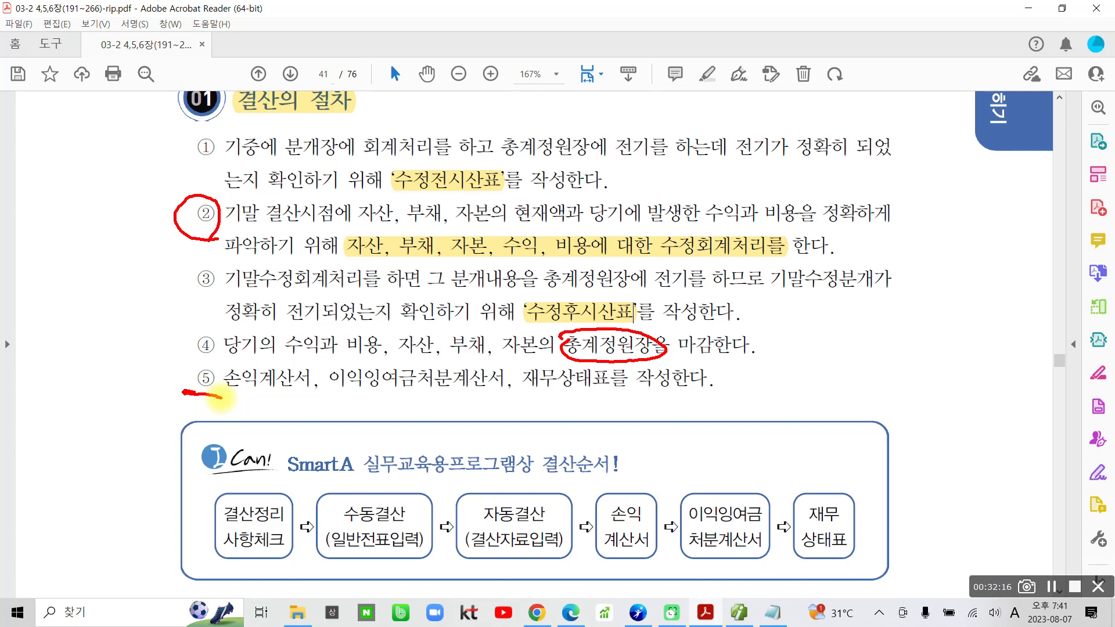
mouse_move(195, 481)
mouse_down()
mouse_move(296, 581)
mouse_move(796, 580)
mouse_move(871, 468)
mouse_move(251, 475)
mouse_move(167, 501)
mouse_up()
key(Escape)
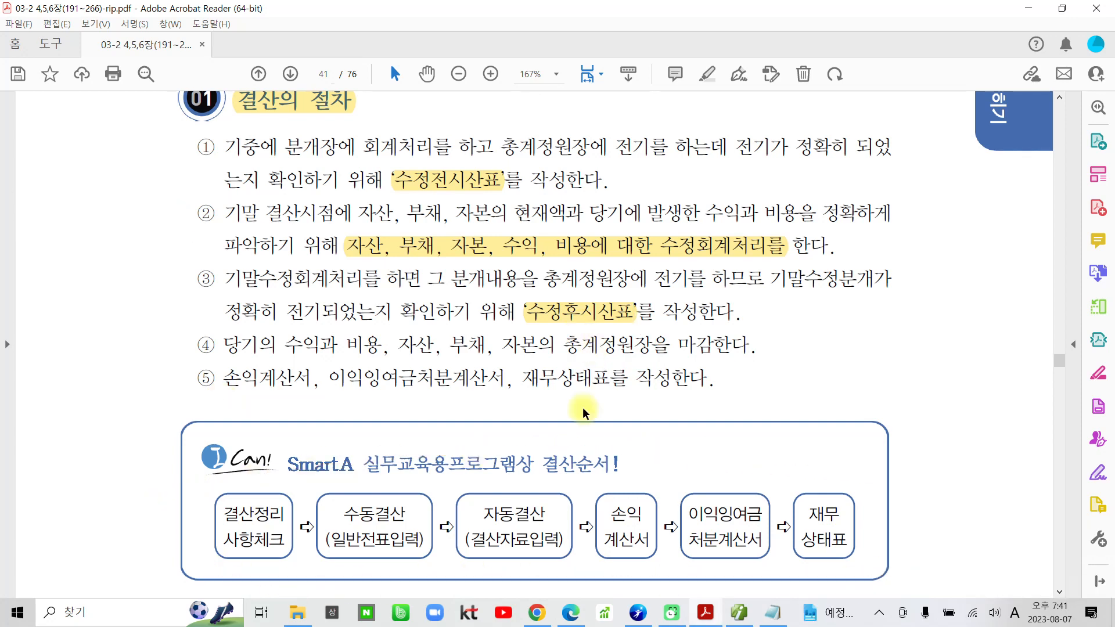
Highlight 일반전표입력, 수동결산 and 결산자료입력 in the SmartA 실무교육용프로그램상 결산순서 flowchart.
scroll(581, 407, down, 3)
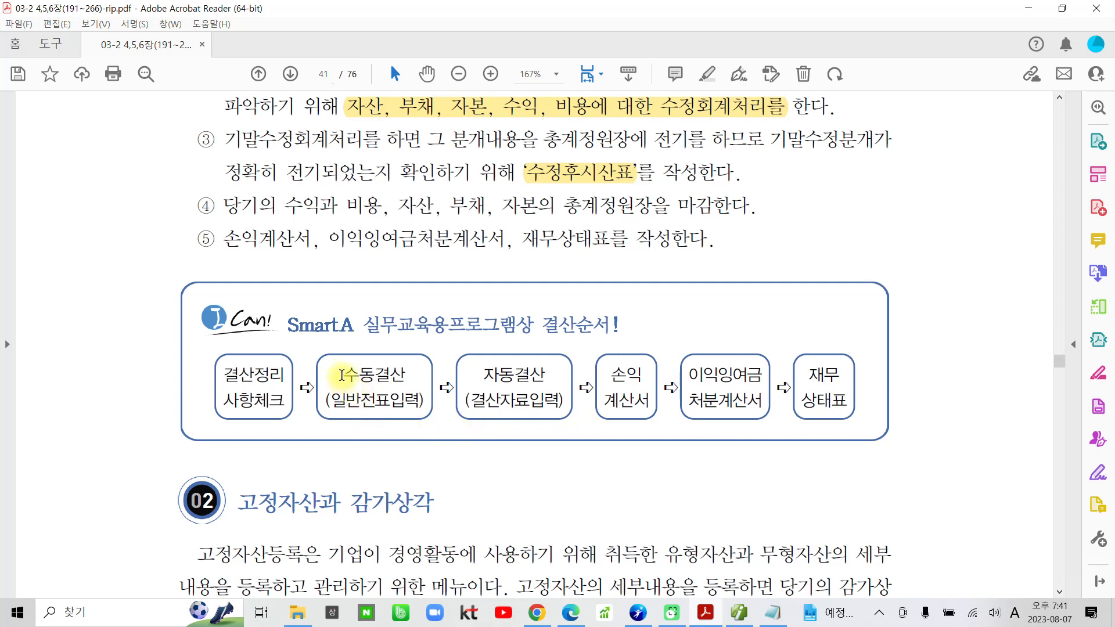
double_click(349, 401)
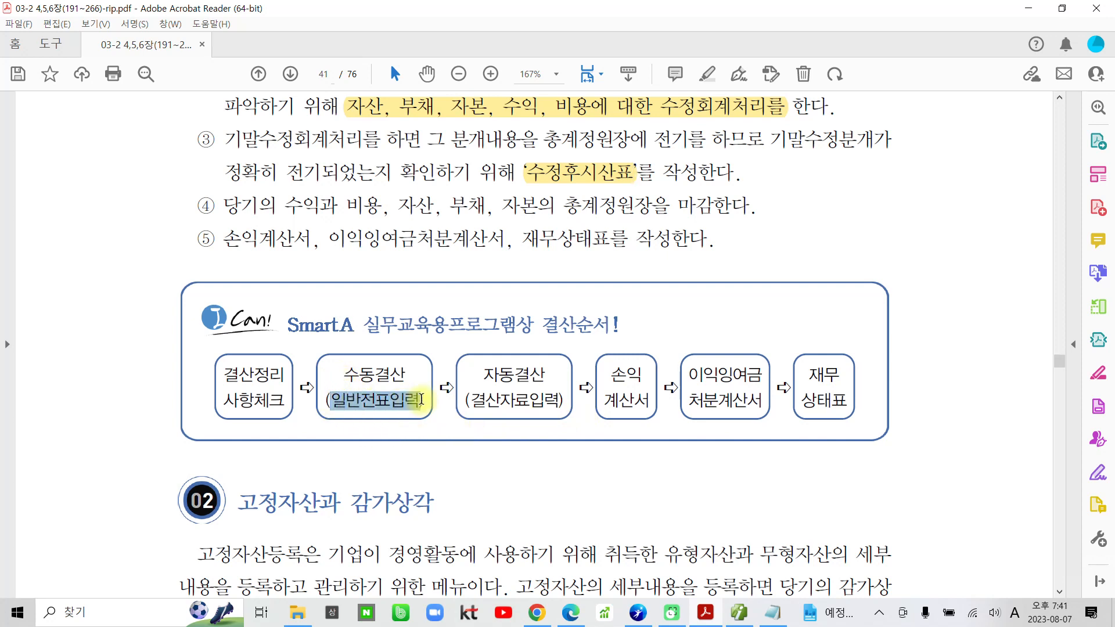
click(440, 347)
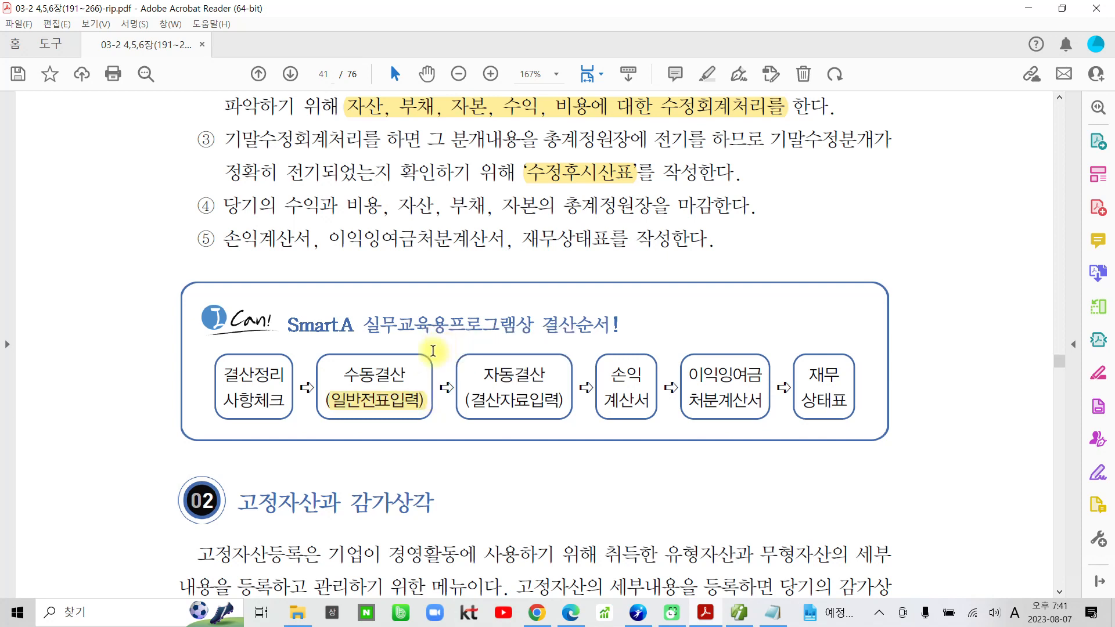
drag(353, 374, 407, 374)
click(424, 317)
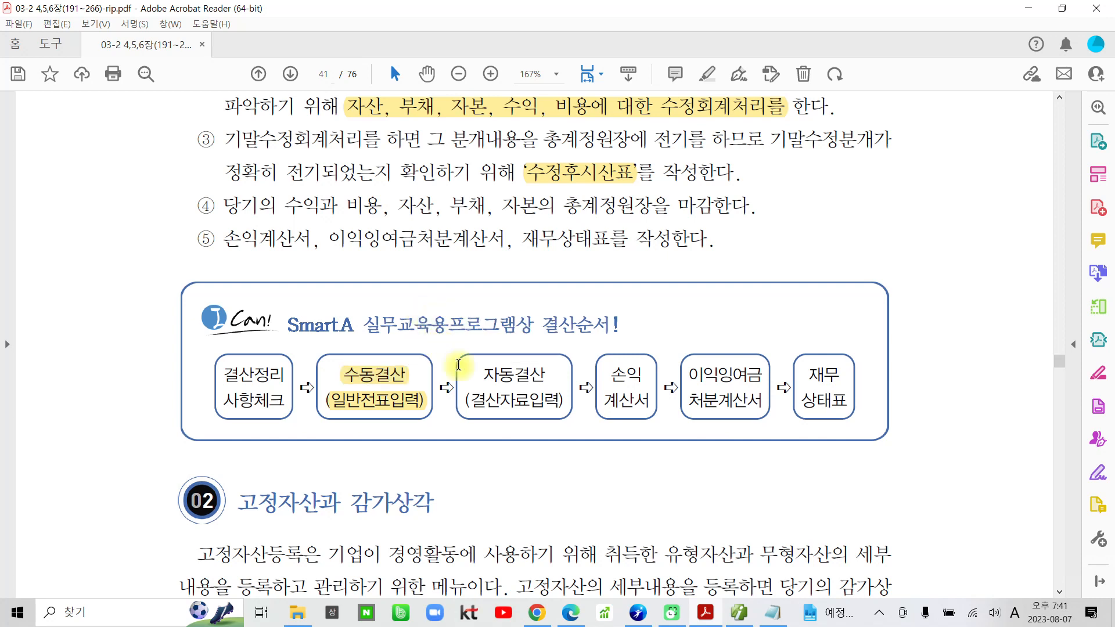
drag(485, 399, 561, 401)
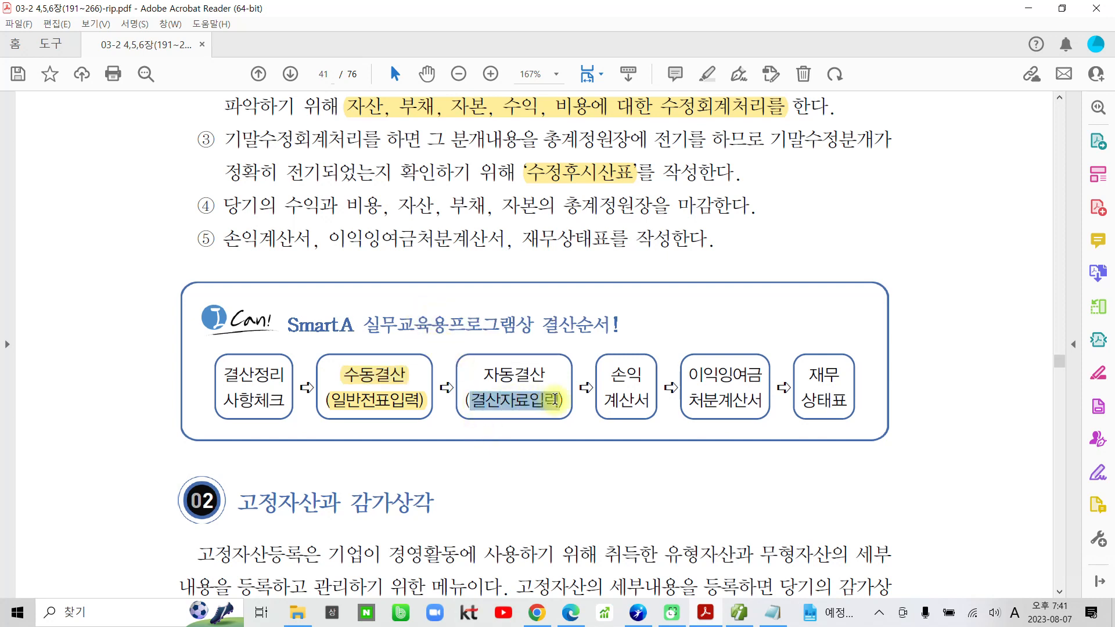
click(575, 342)
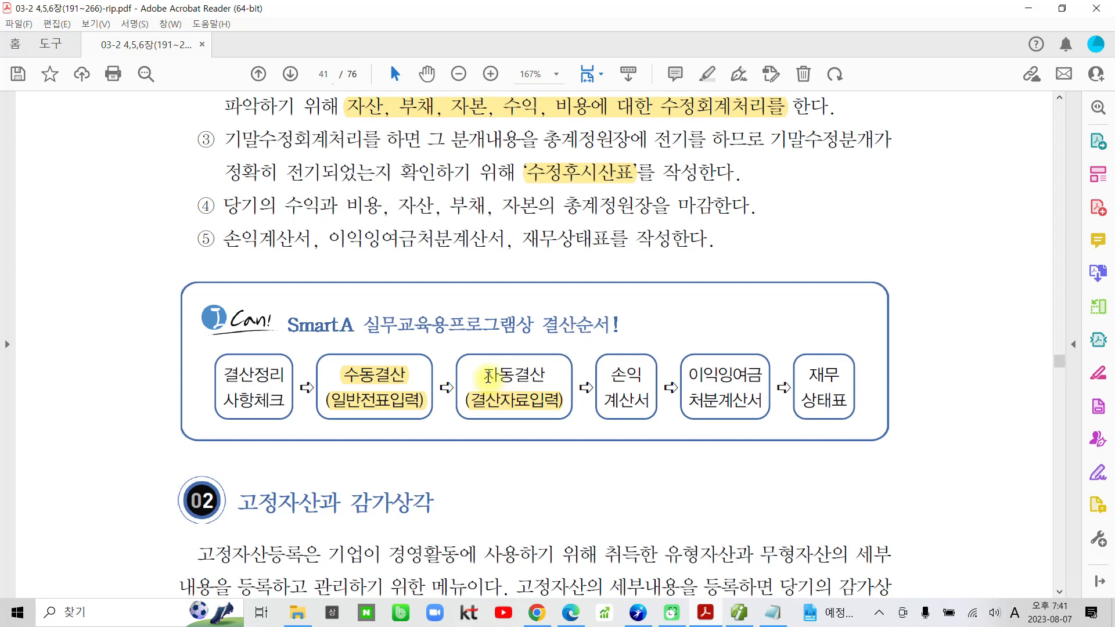
Highlight 자동결산 above (결산자료입력) in the SmartA 결산순서 flowchart.
drag(485, 375, 546, 376)
click(575, 342)
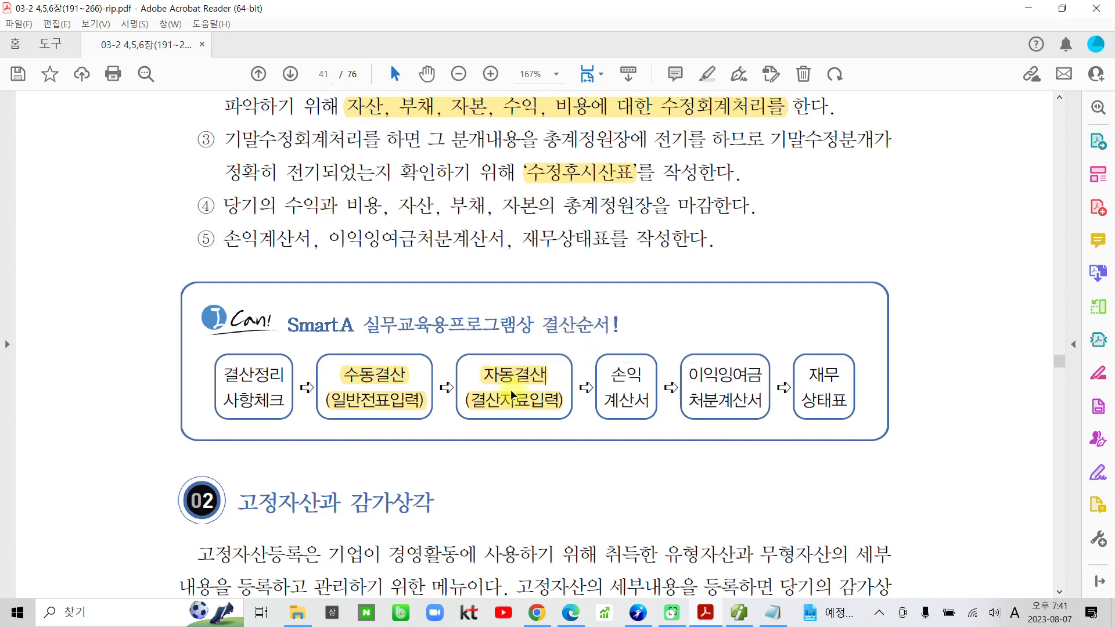
Circle the number ②, 수정회계처리를, 수동결산 and 자동결산 in red with the screen pen, and clear the marks.
scroll(461, 501, up, 2)
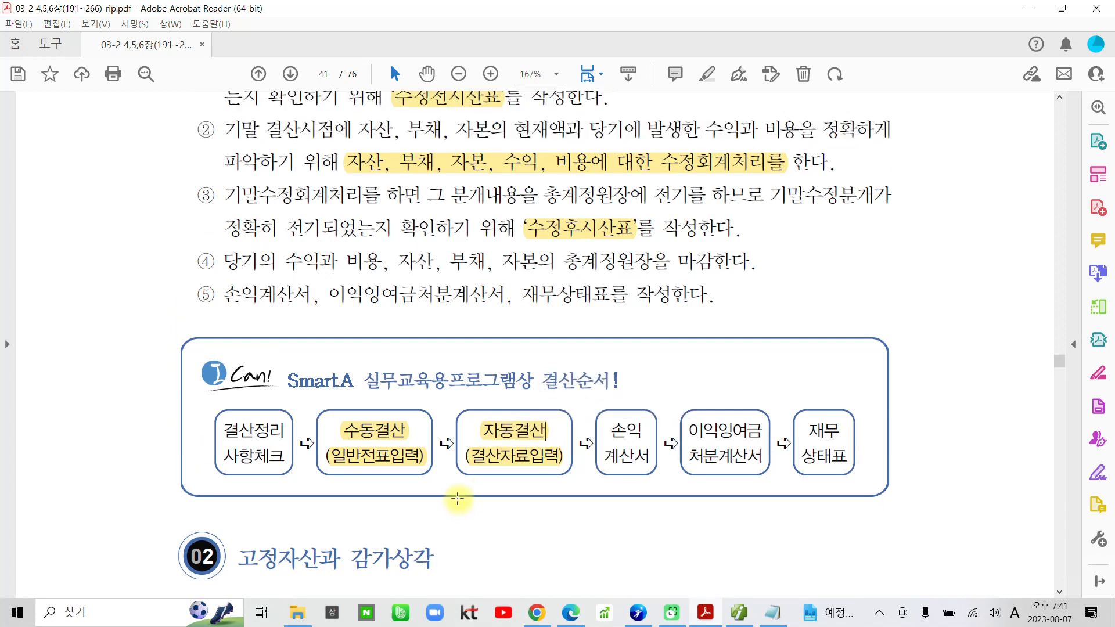
mouse_move(209, 156)
mouse_down()
mouse_move(177, 116)
mouse_move(218, 164)
mouse_up()
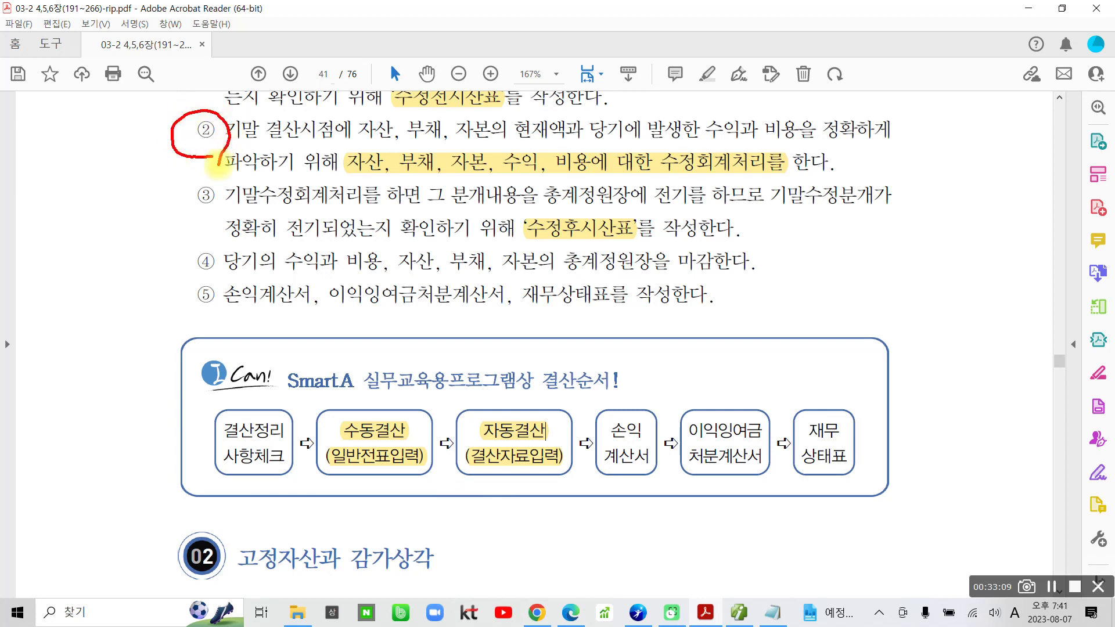
mouse_move(646, 142)
mouse_down()
mouse_move(628, 152)
mouse_move(773, 134)
mouse_move(676, 138)
mouse_up()
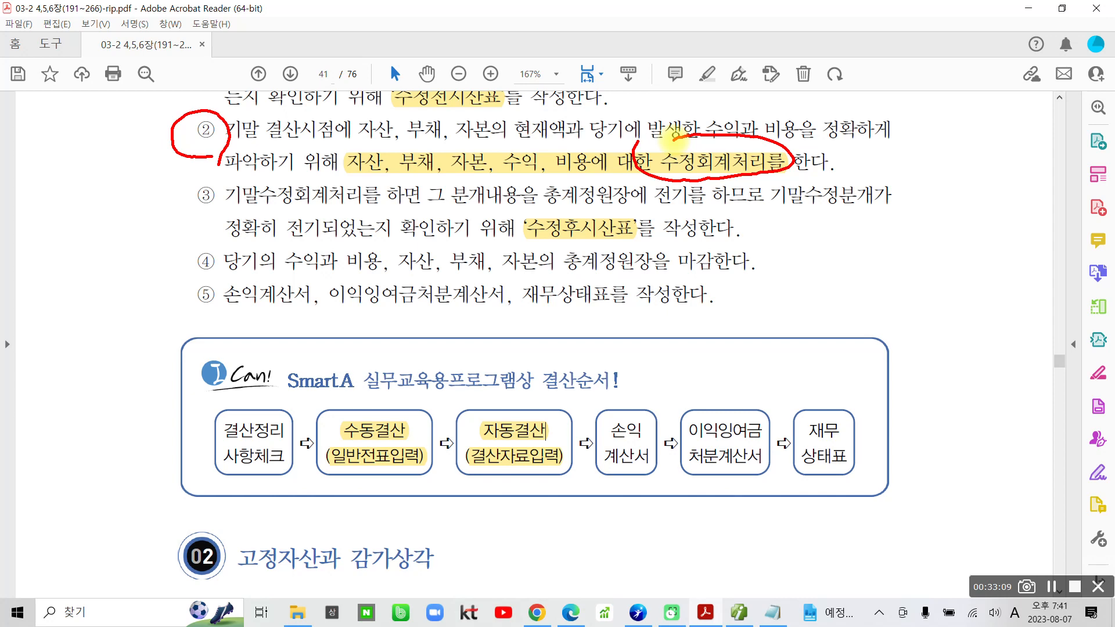
mouse_move(378, 446)
mouse_down()
mouse_move(351, 402)
mouse_move(406, 437)
mouse_up()
drag(523, 453, 547, 466)
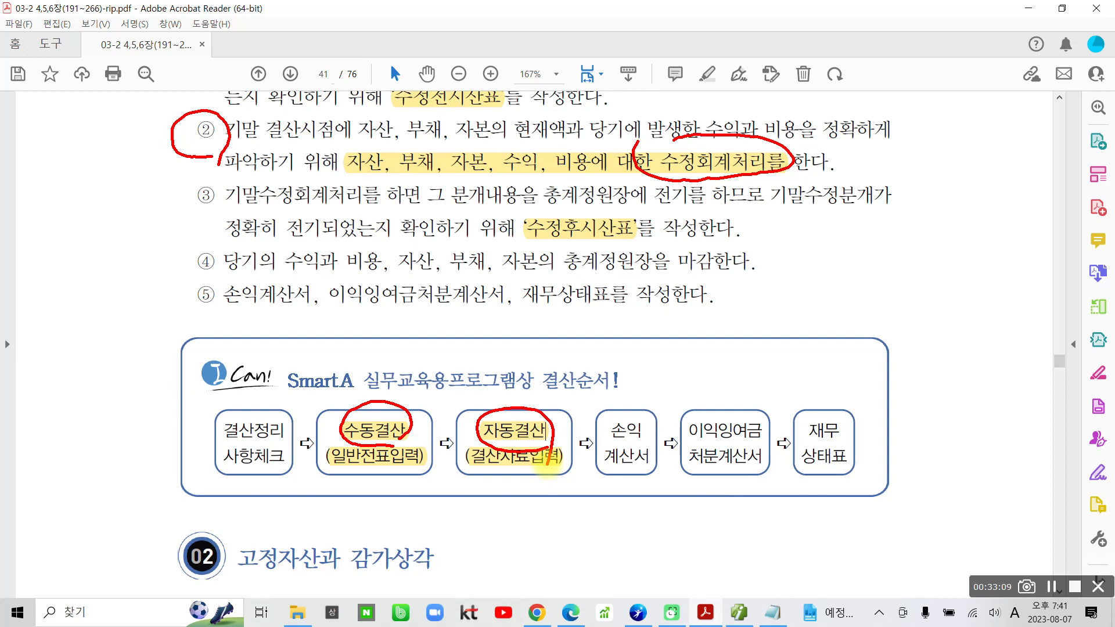
key(Escape)
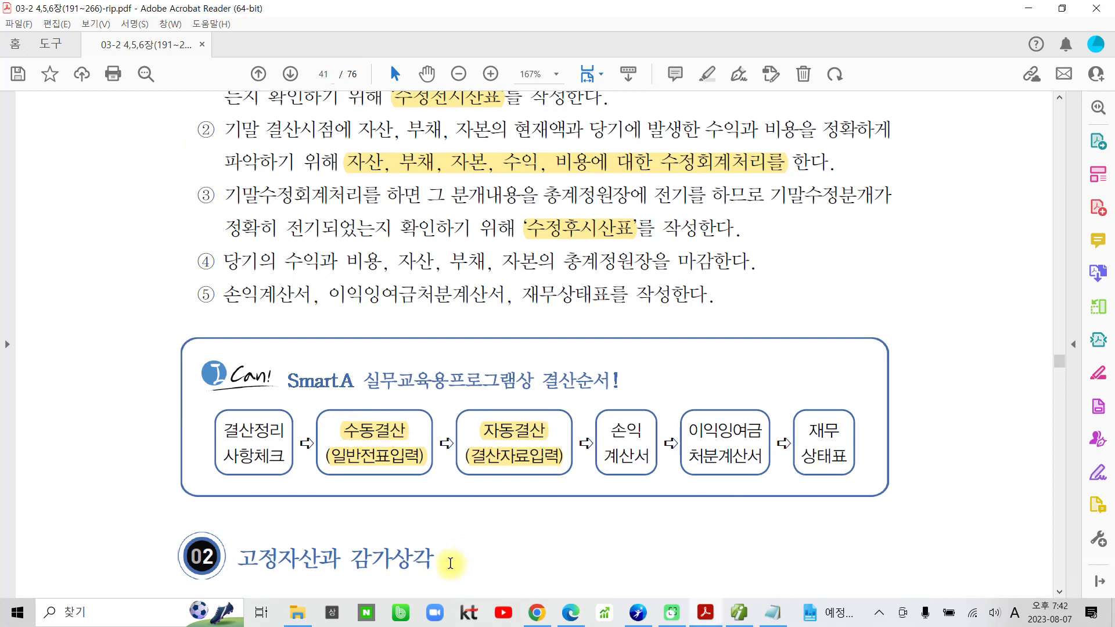
Highlight the section 02 heading 고정자산과 감가상각.
scroll(451, 557, down, 3)
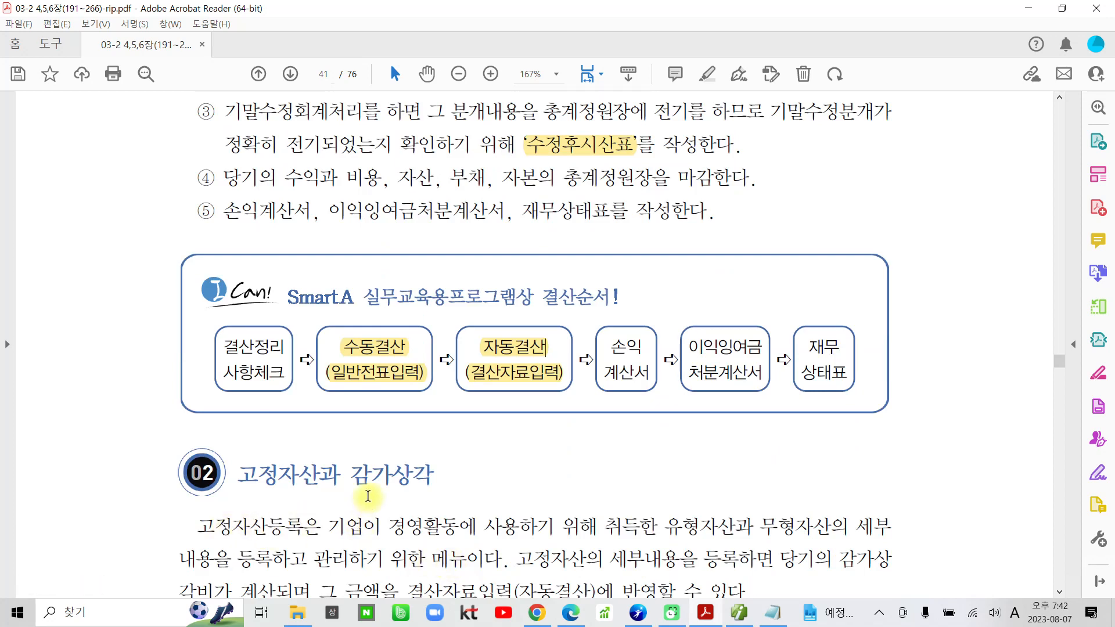
drag(239, 478, 427, 474)
click(418, 415)
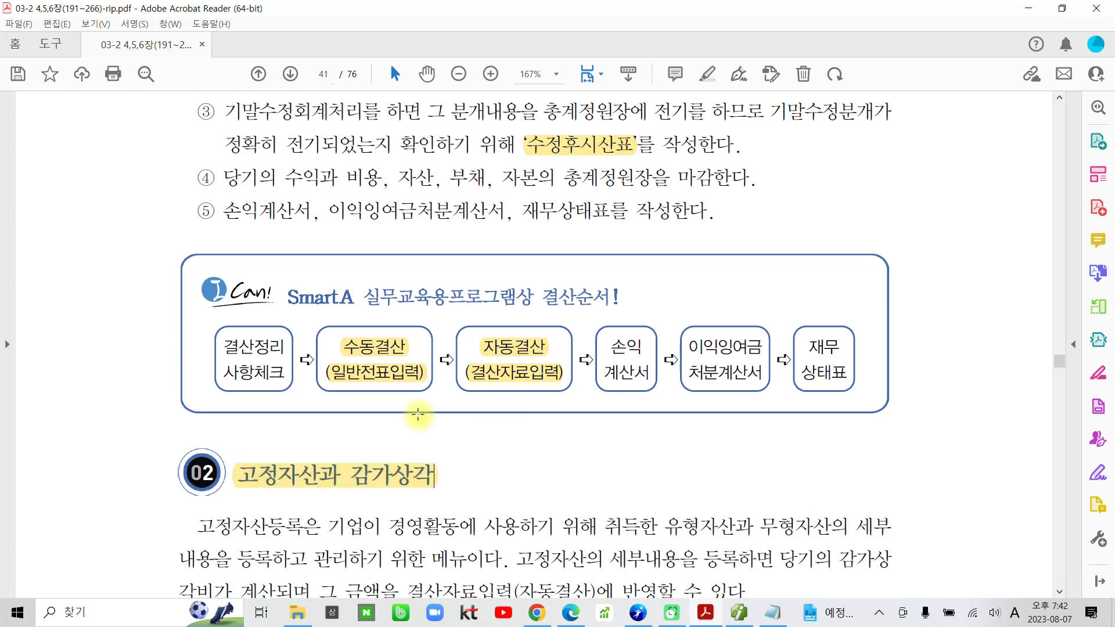
Highlight 고정자산등록은 and 결산자료입력(자동결산)에 반영할 수 있다 in the paragraph under 고정자산과 감가상각.
scroll(341, 505, down, 2)
scroll(341, 505, down, 1)
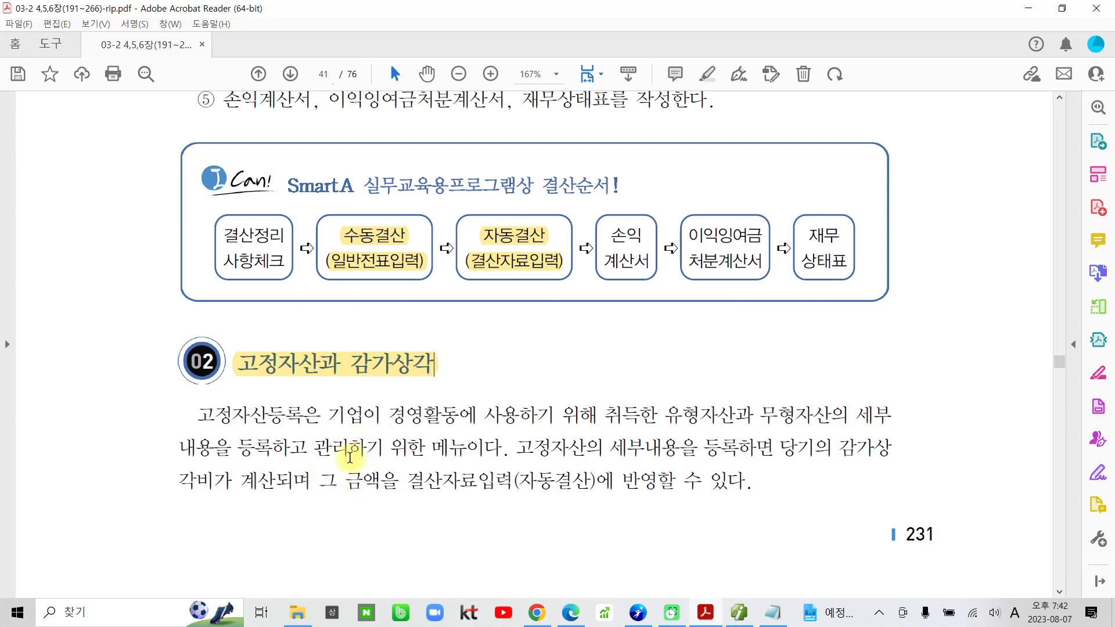
click(214, 416)
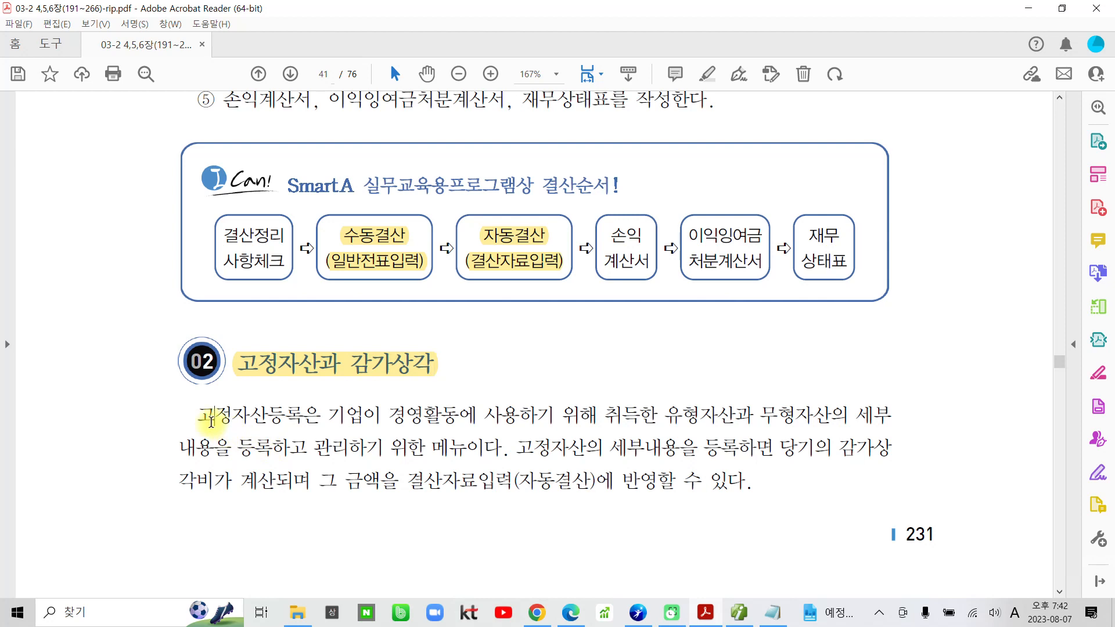
scroll(209, 416, down, 1)
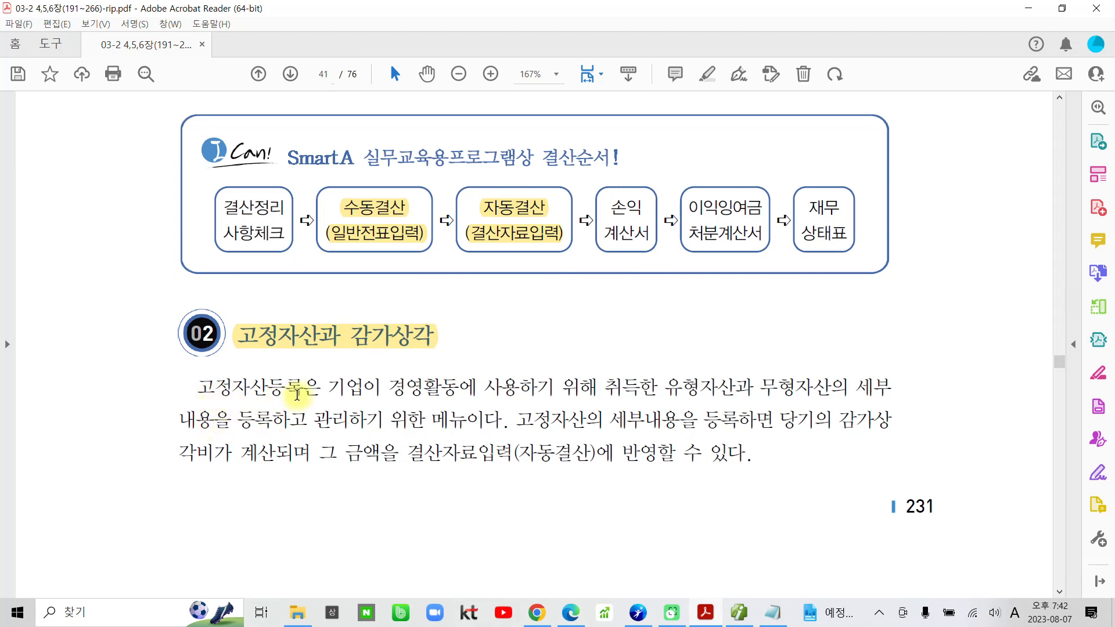
drag(321, 387, 197, 387)
click(220, 328)
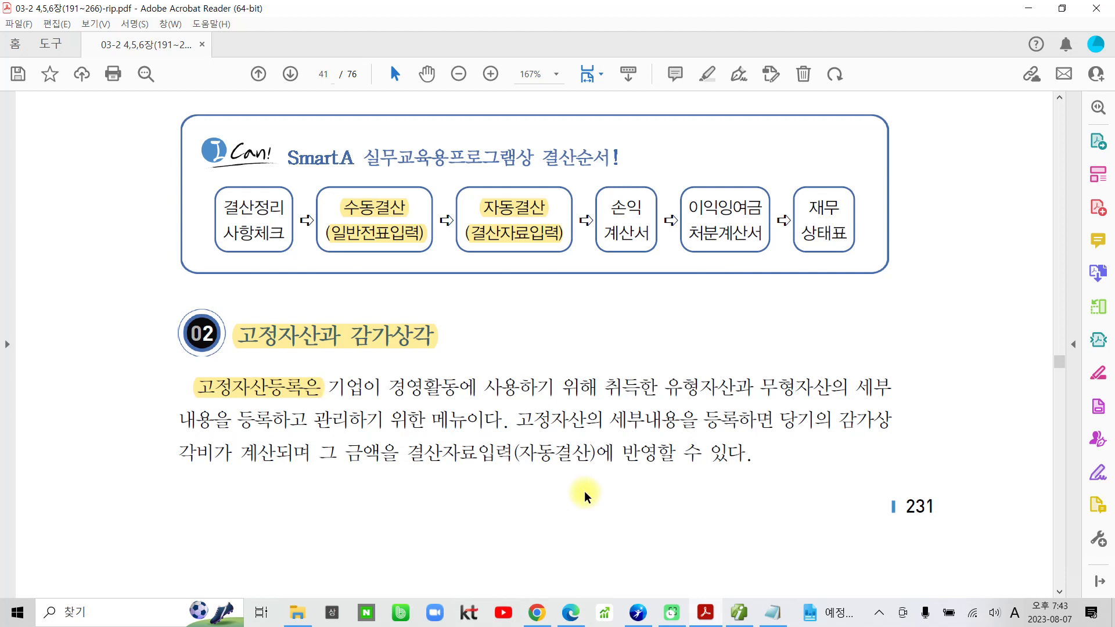
drag(424, 453, 747, 454)
click(746, 393)
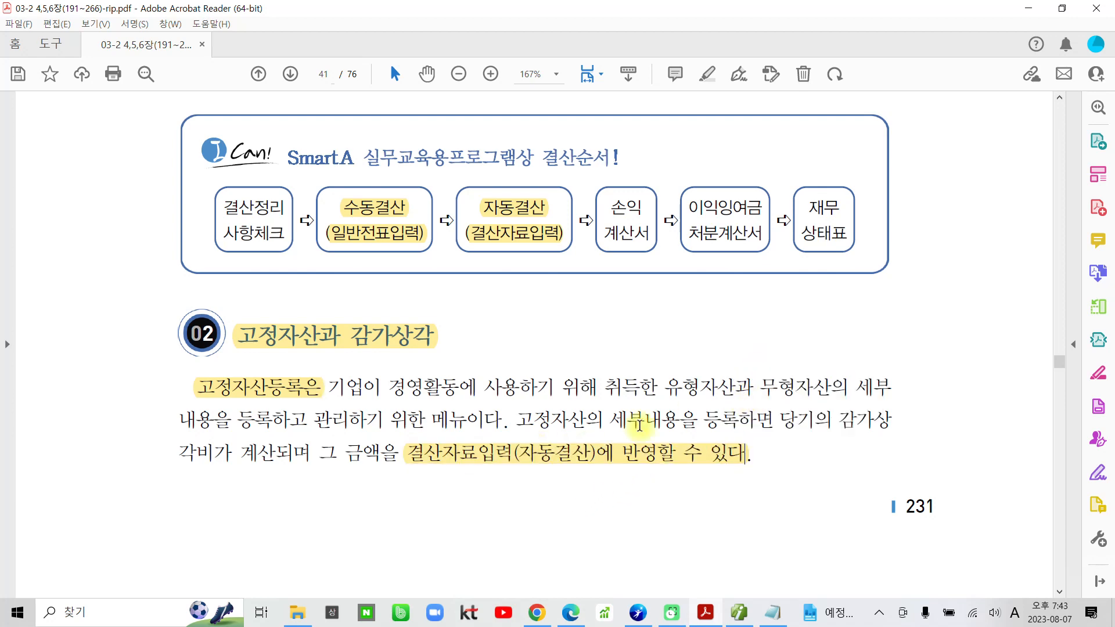
Highlight 고정자산등록을 수행하시오 in the 수행 1 instruction on the following page.
scroll(560, 459, down, 10)
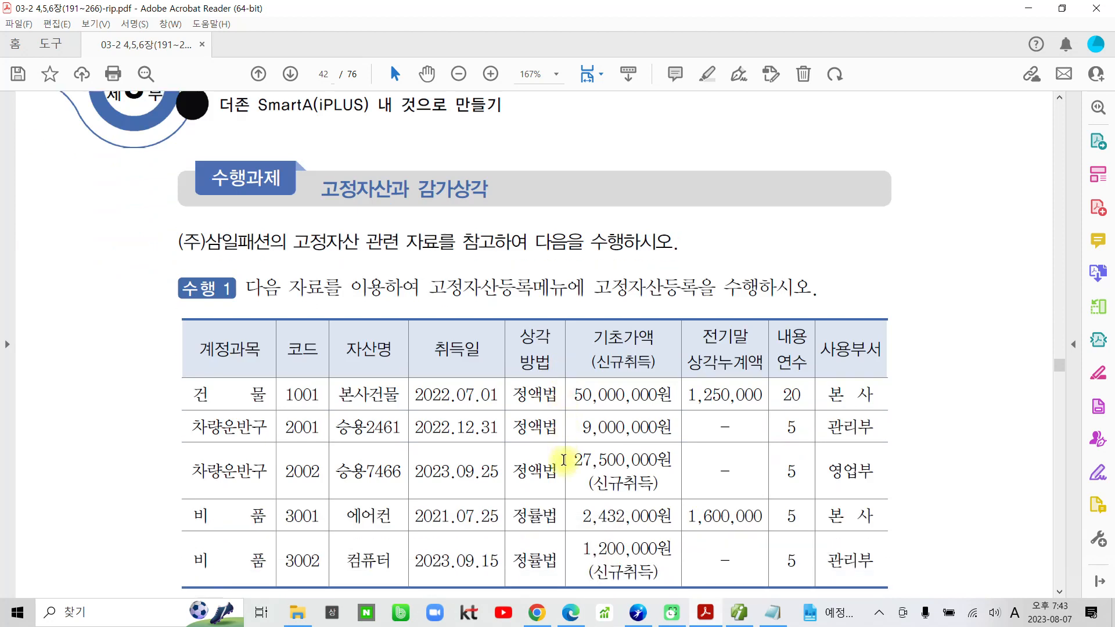
scroll(564, 460, down, 3)
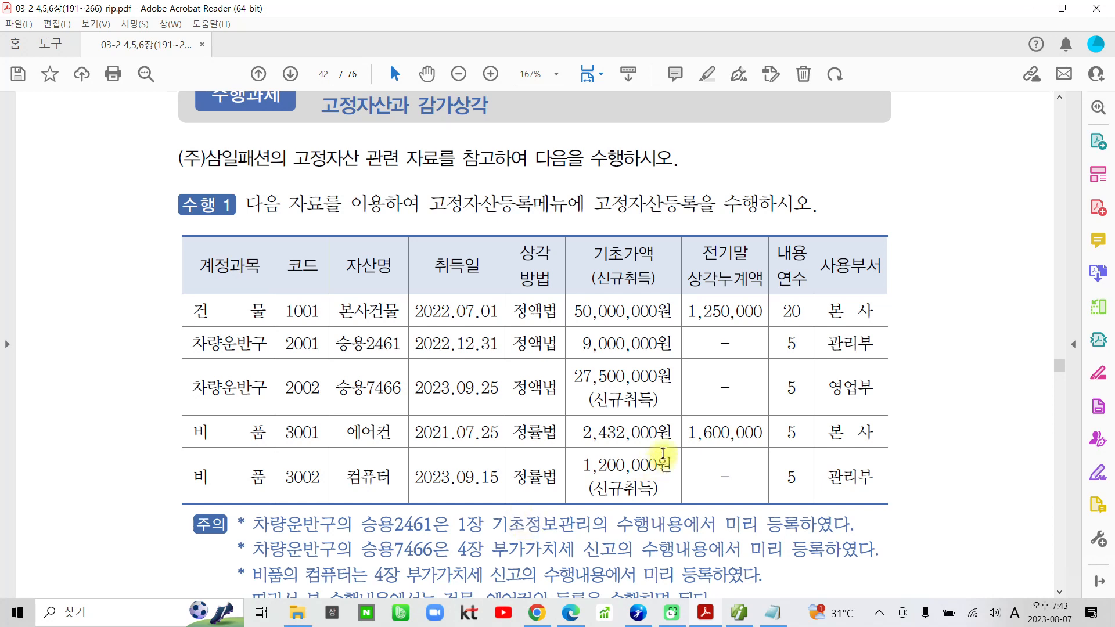
drag(591, 205, 812, 205)
click(828, 150)
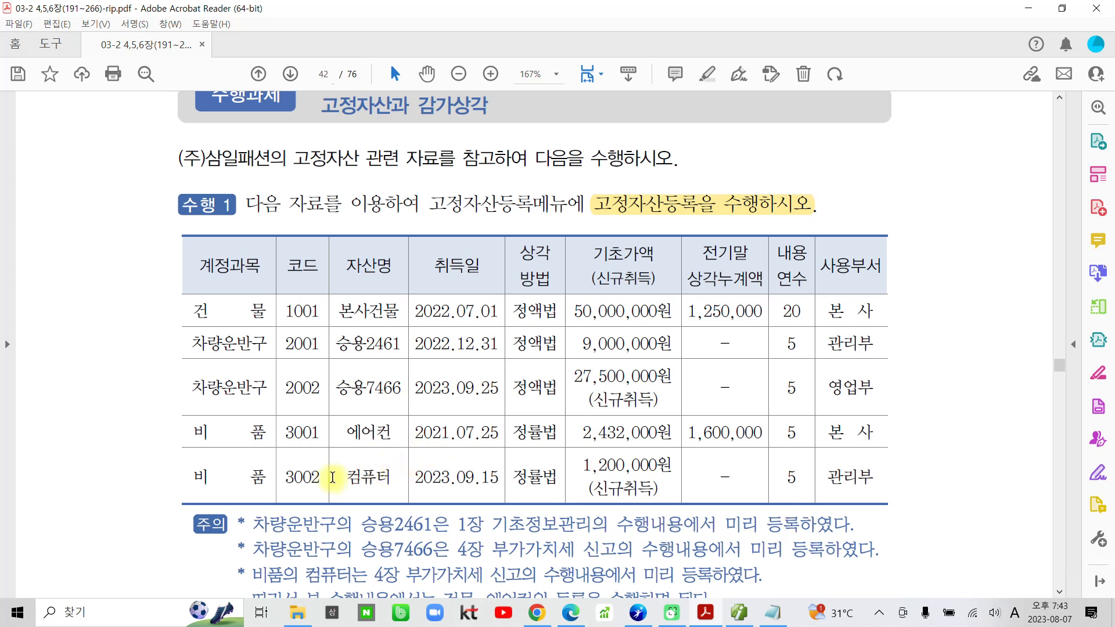
Highlight 승용2461은, 승용7466은, 컴퓨터 and 건물, 에어컨의 in the 주의 notes below the asset table.
scroll(278, 497, down, 3)
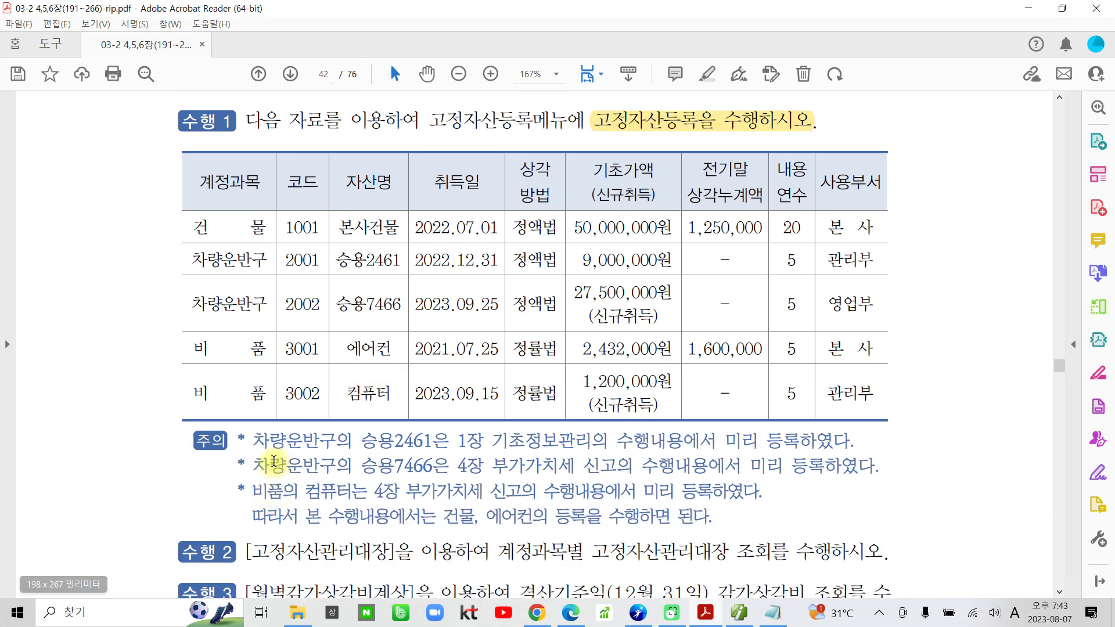
drag(353, 443, 449, 443)
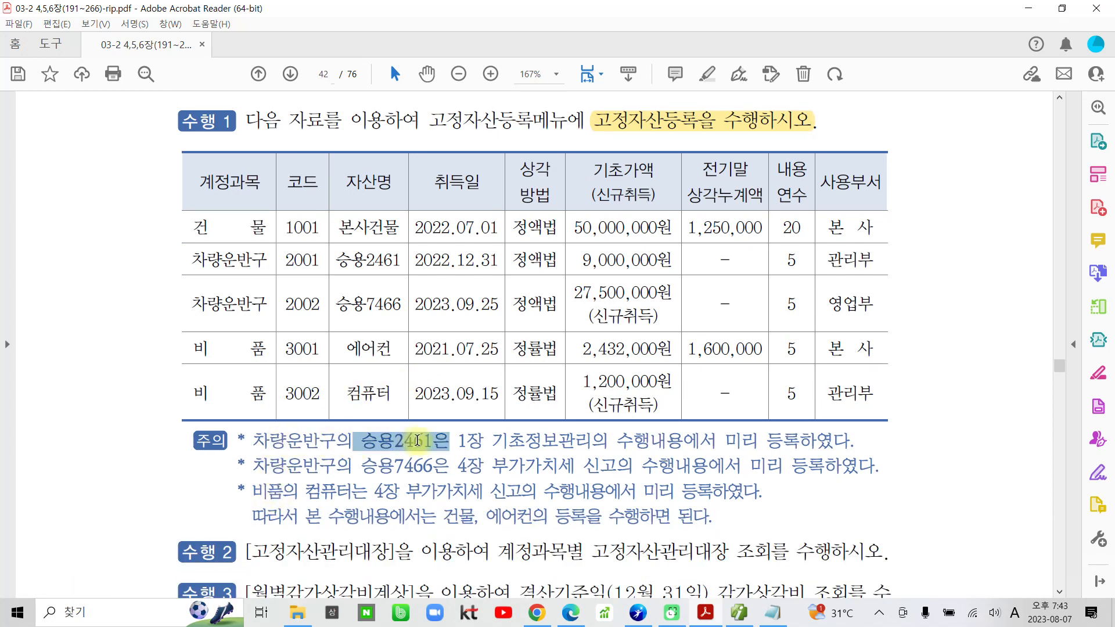
click(444, 388)
drag(360, 466, 444, 464)
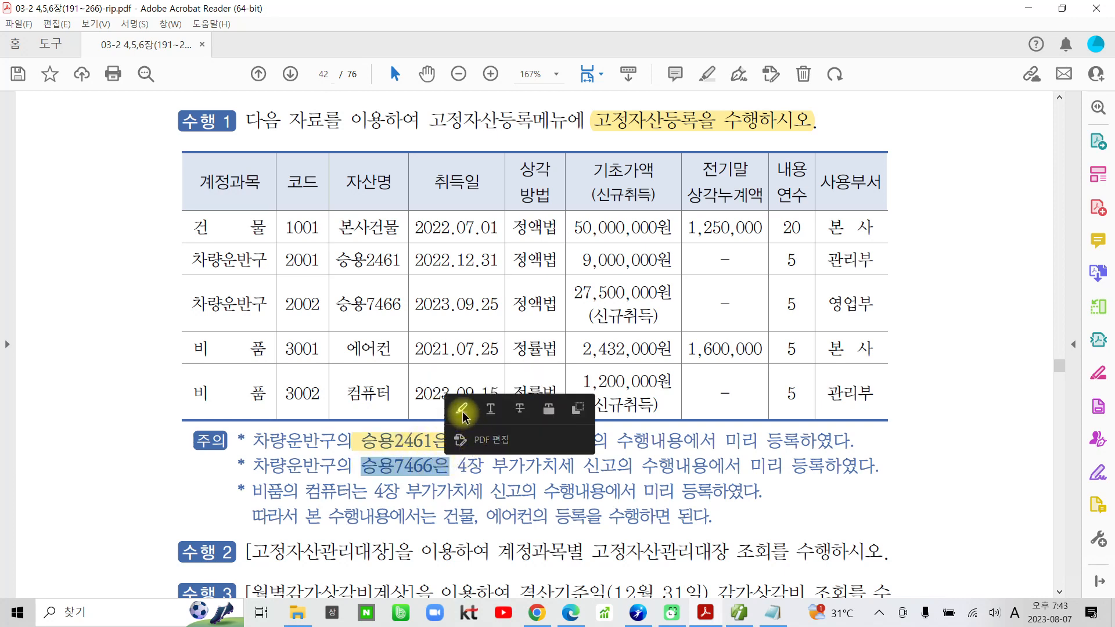
click(459, 407)
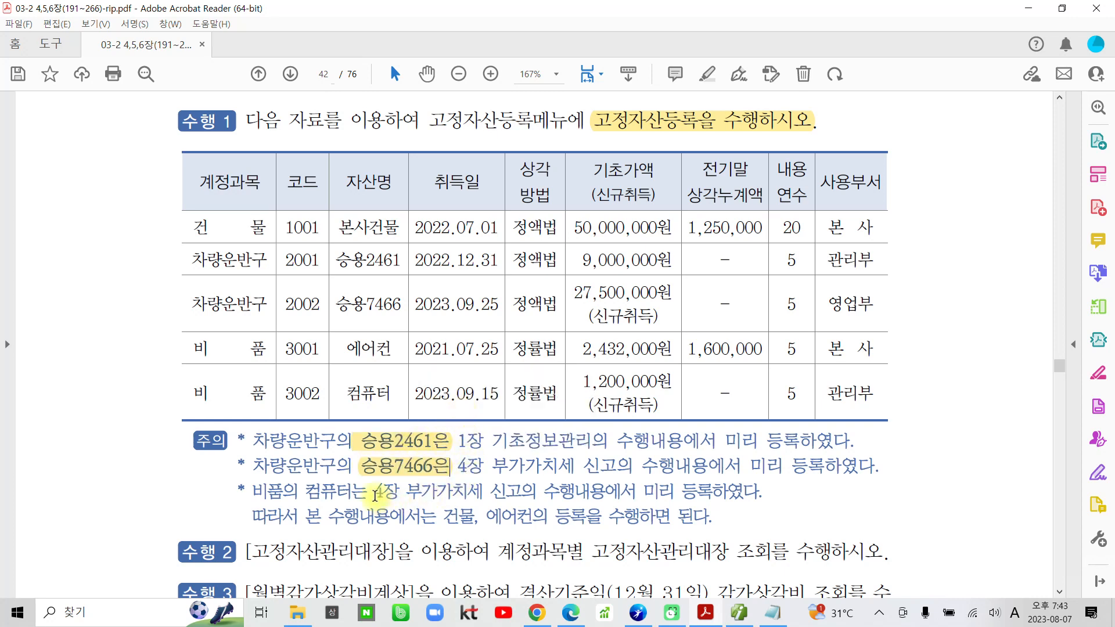
drag(306, 491, 352, 492)
click(369, 433)
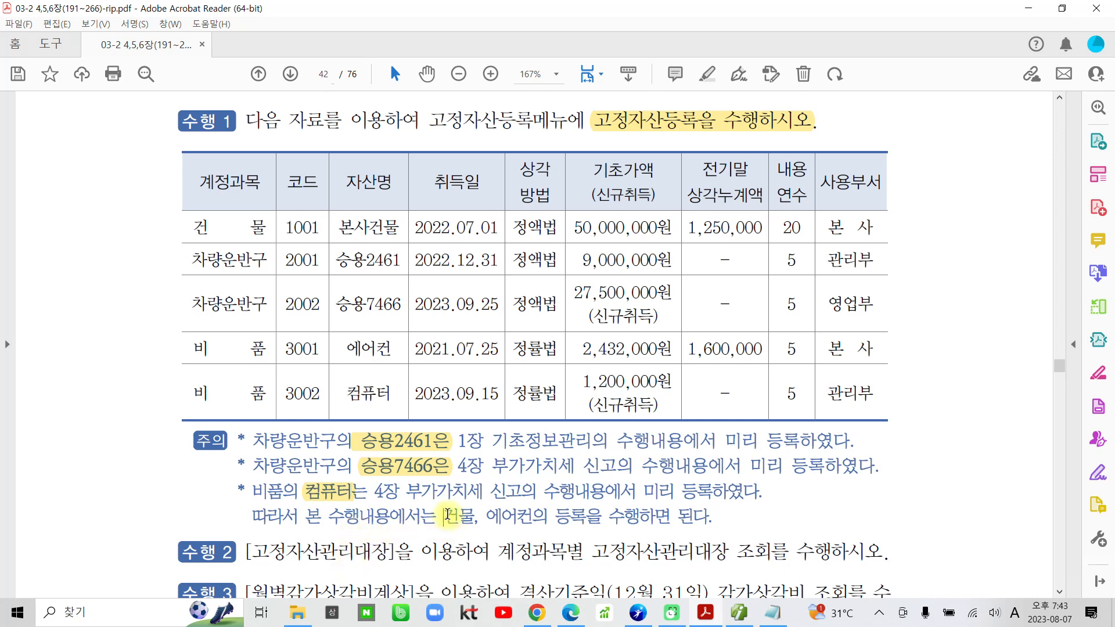
drag(444, 516, 547, 515)
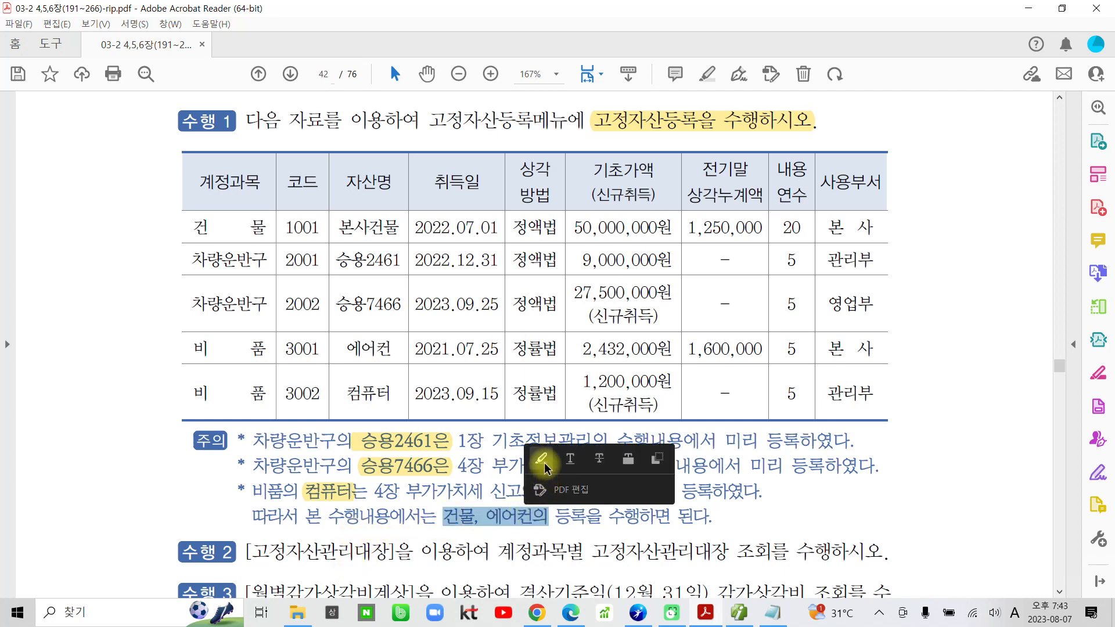
click(543, 462)
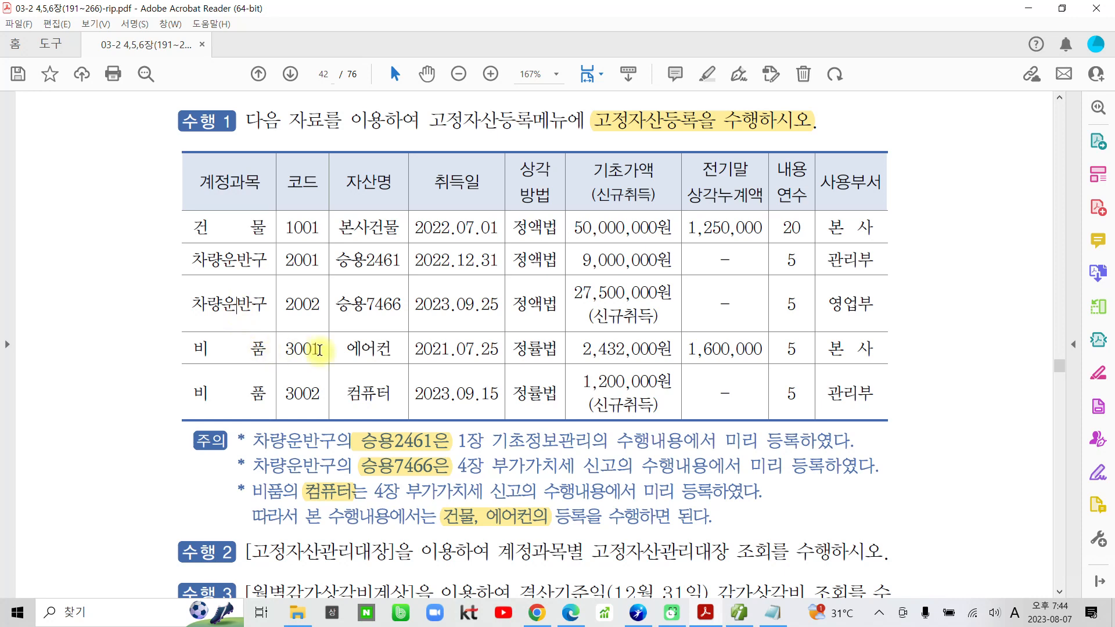
Highlight the account names 건물 (1001) and 비품 (3001) in the 수행 1 asset table.
drag(195, 227, 267, 228)
click(283, 171)
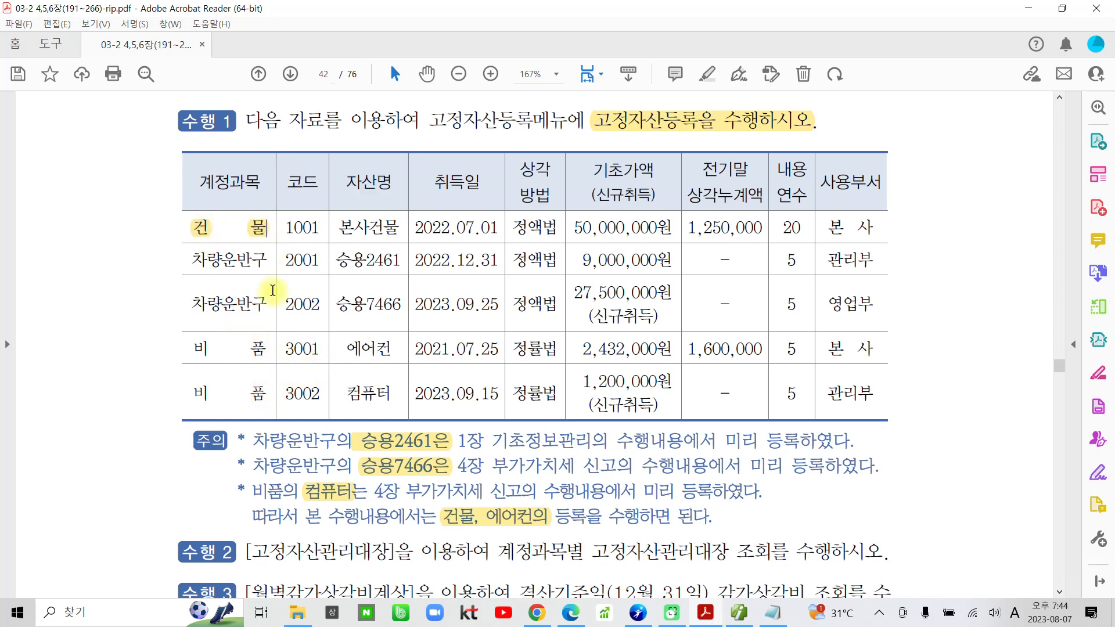
drag(198, 348, 268, 348)
click(280, 291)
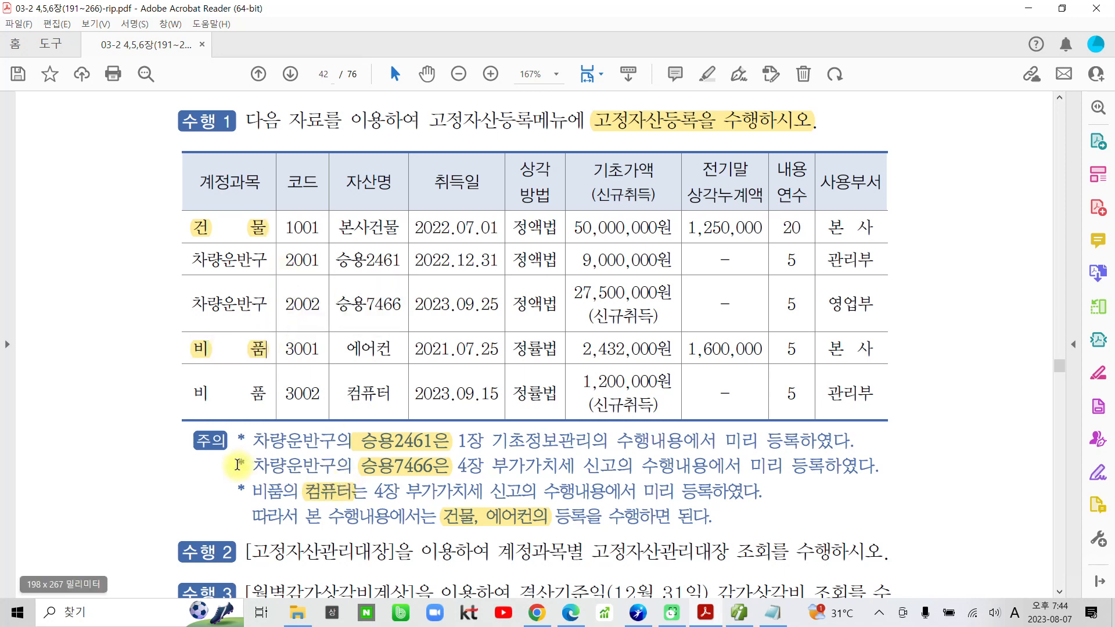
Switch to Smart A, open 고정자산등록 and list the fixed assets of all accounts.
click(748, 618)
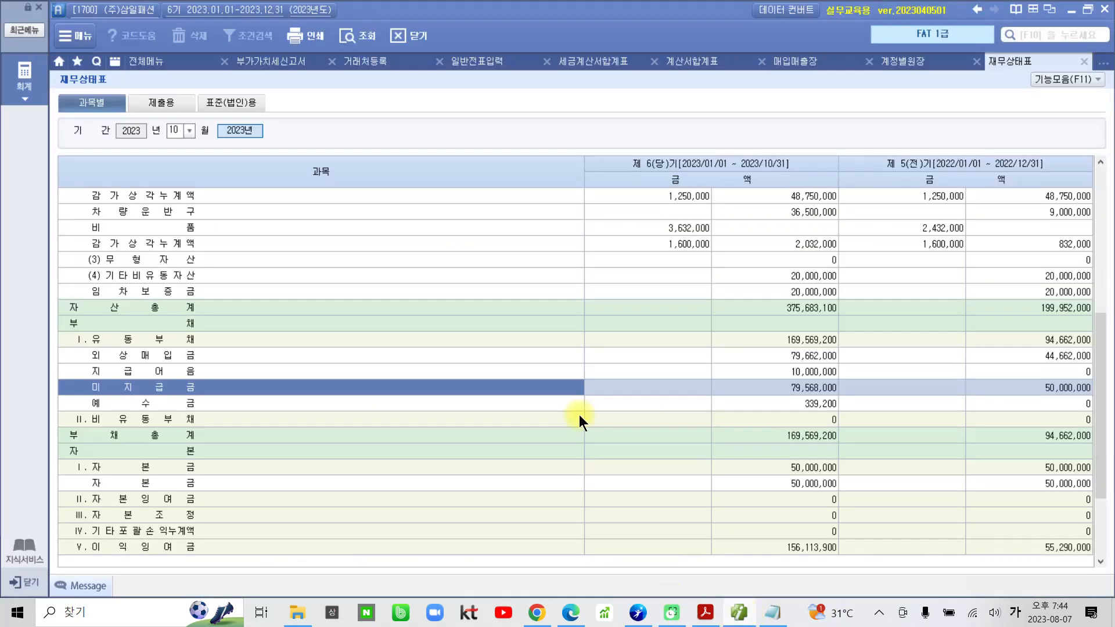
click(159, 63)
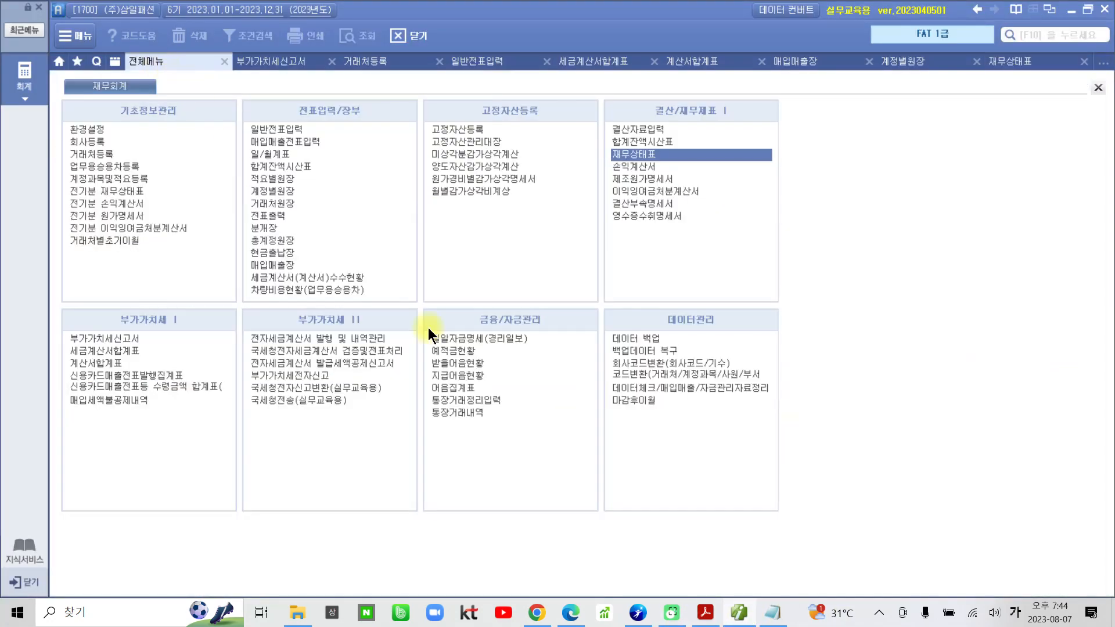
click(452, 128)
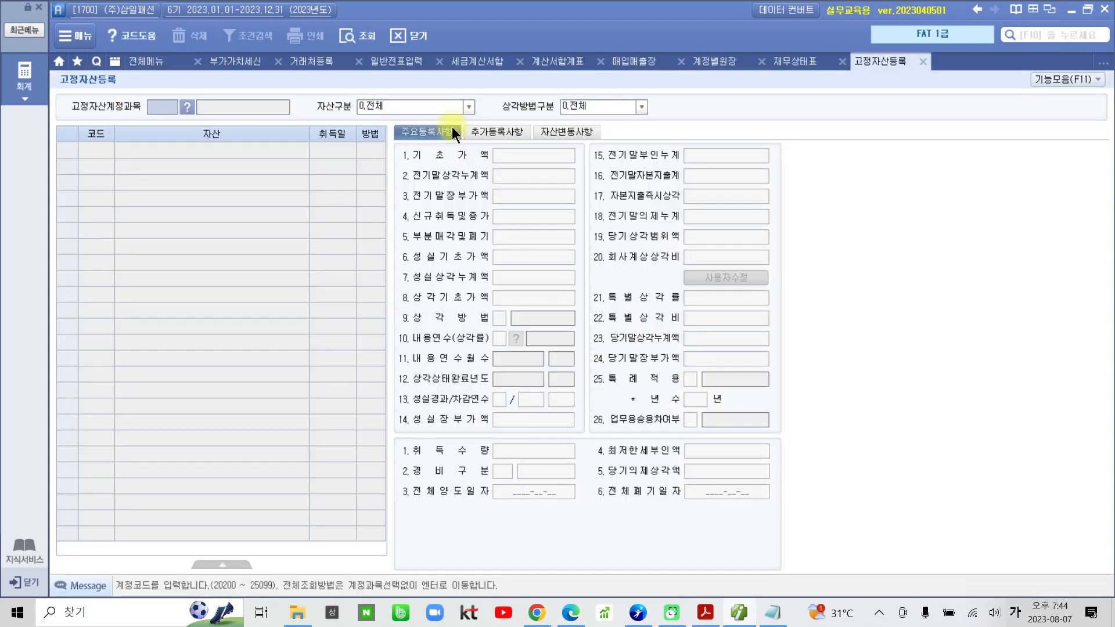
key(Return)
key(Return)
key(Return)
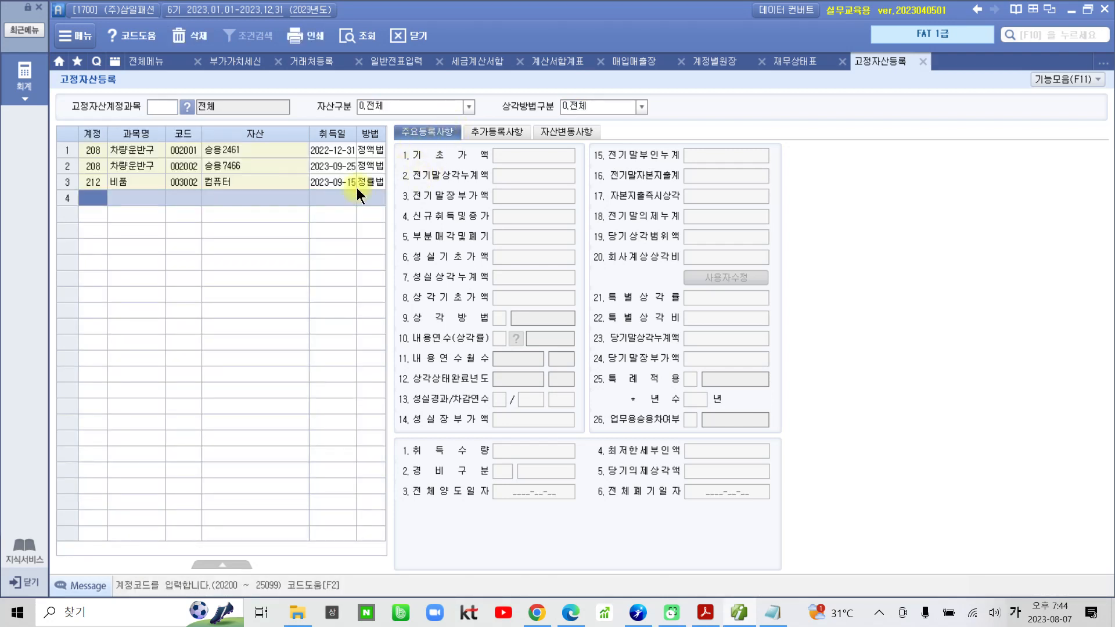
Review the registered details of 승용2461, 승용7466 and 컴퓨터 in 고정자산등록.
click(124, 145)
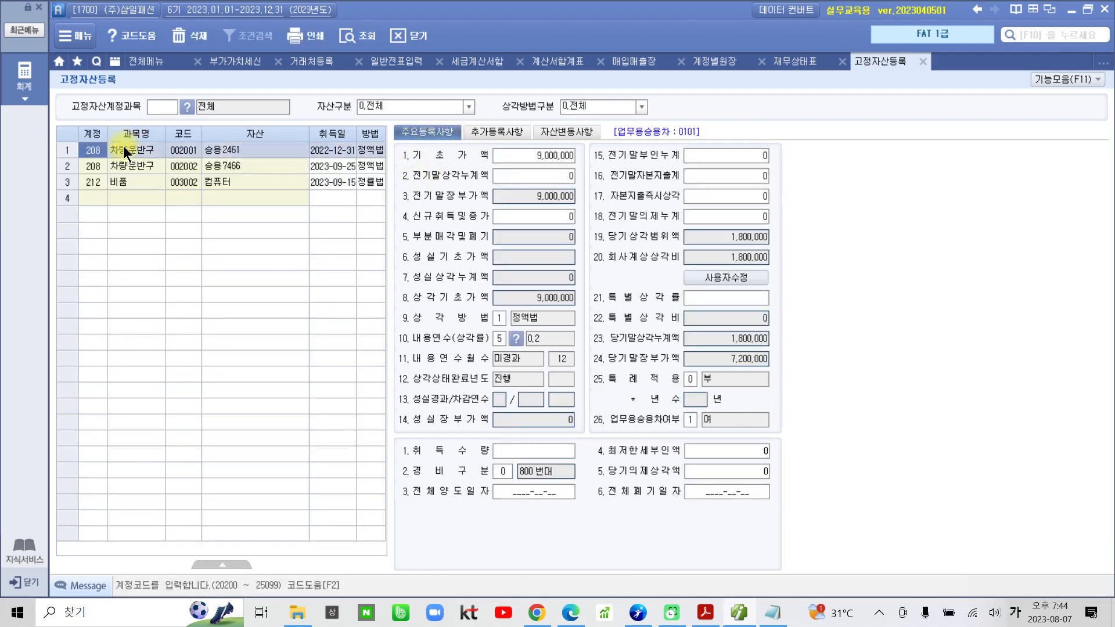
click(123, 169)
click(121, 182)
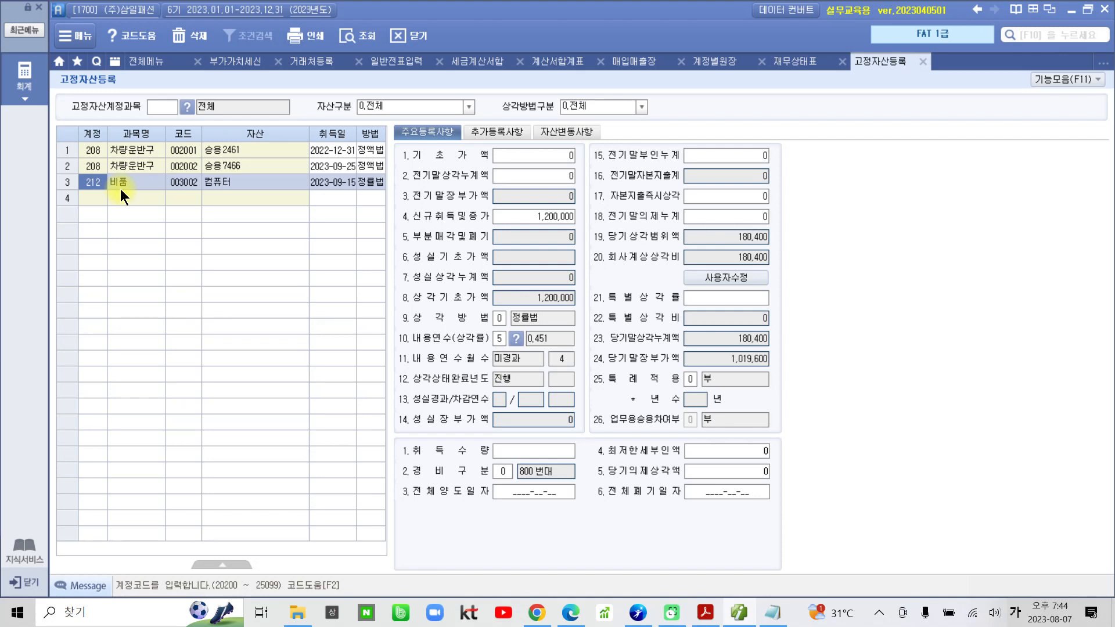
Start a new fixed asset in the empty row with account 건물 (202) and asset code 1001.
click(99, 201)
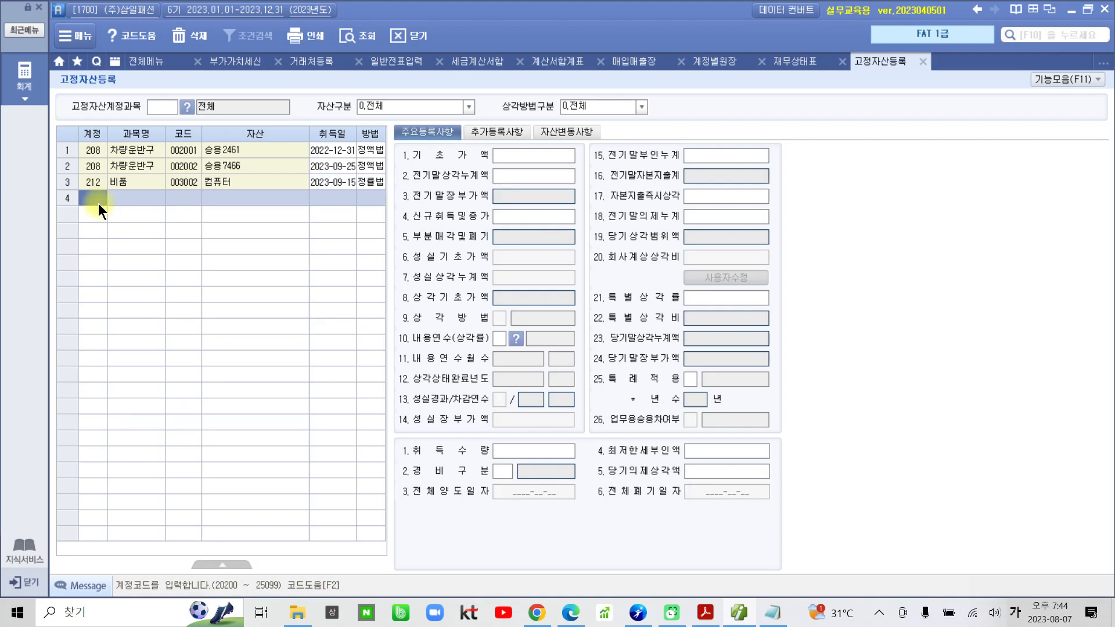
key(F2)
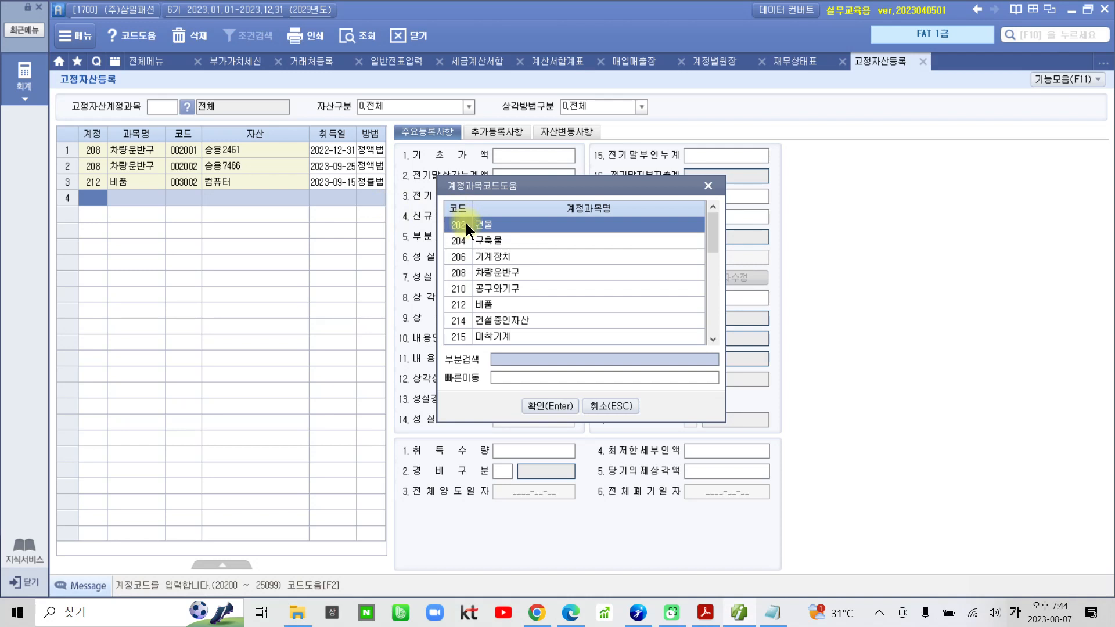
click(549, 410)
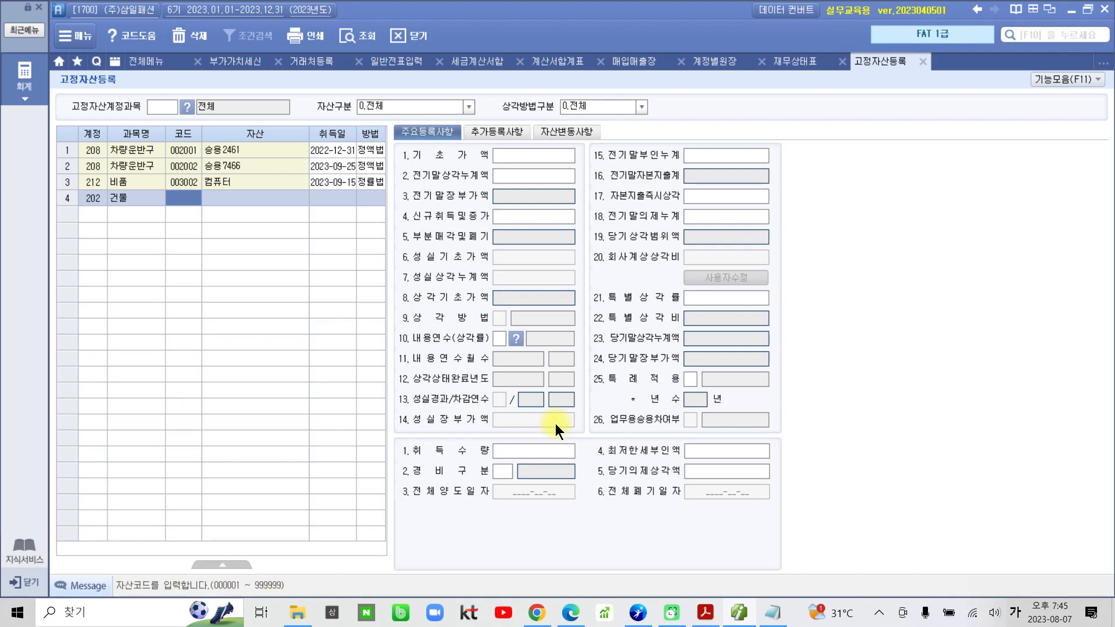
text(1001)
key(Return)
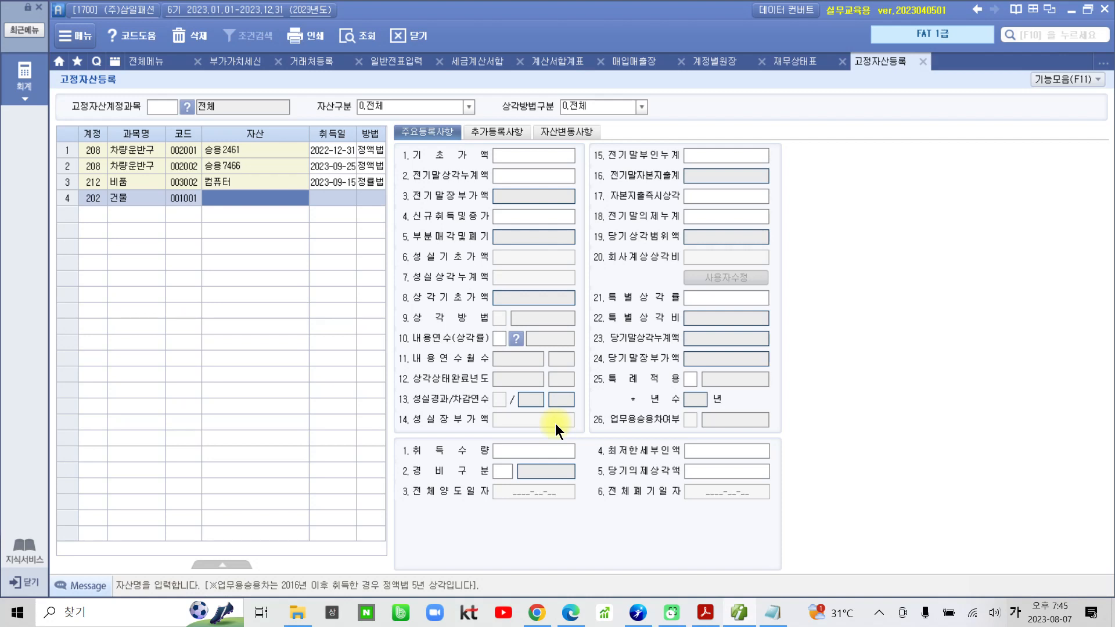
Name the new building asset 본사건물 and set its acquisition date to 2022-07-01.
text(건물)
key(BackSpace)
key(BackSpace)
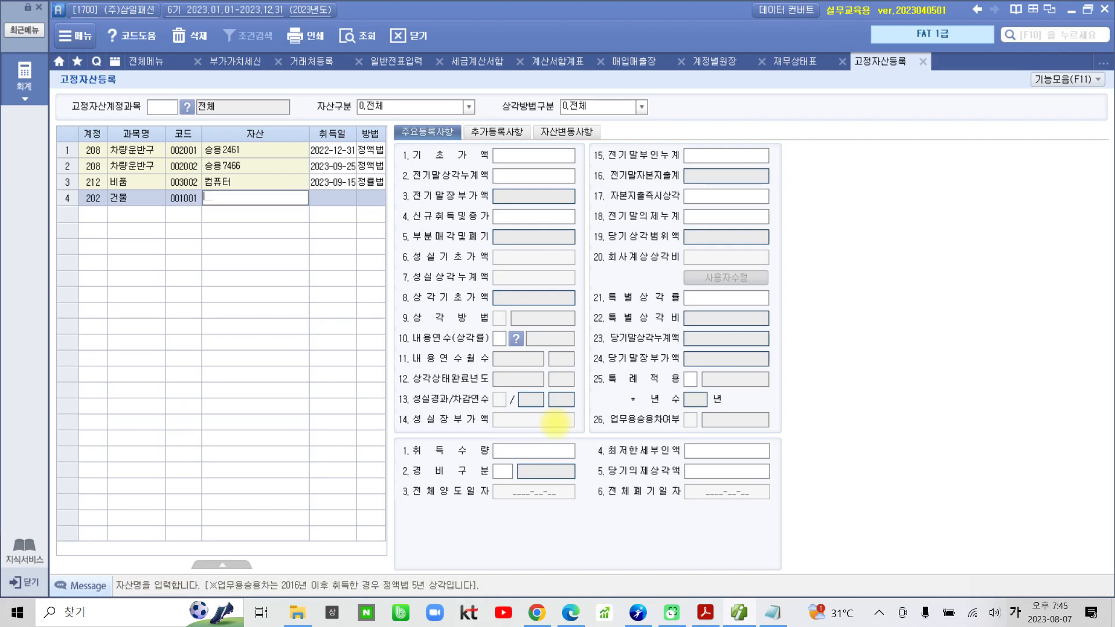
text(본사건물)
key(Return)
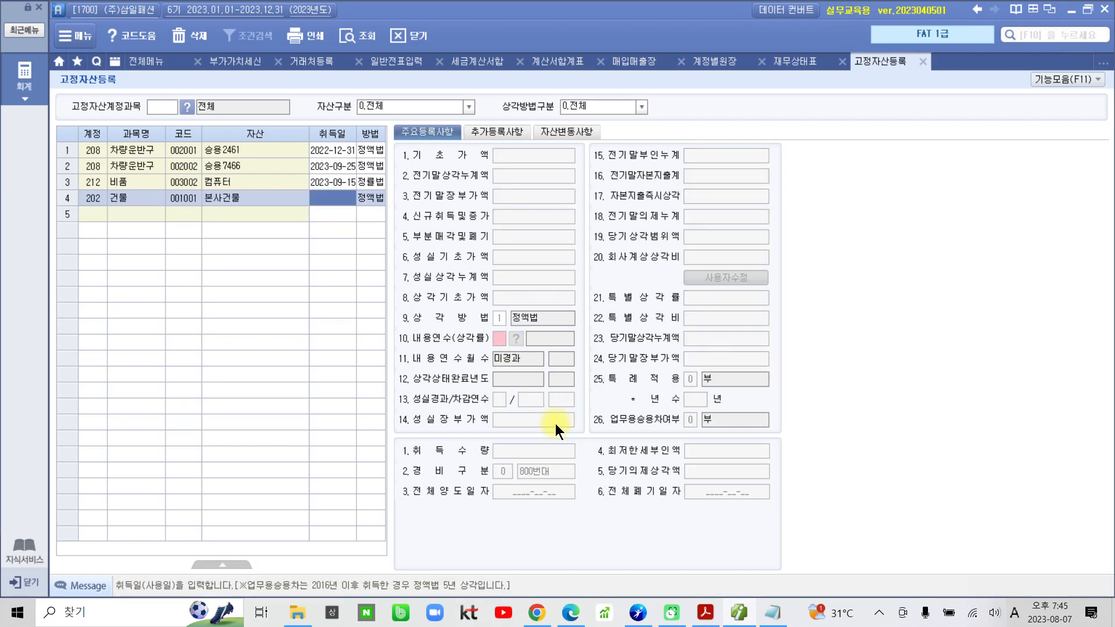
text(2022-)
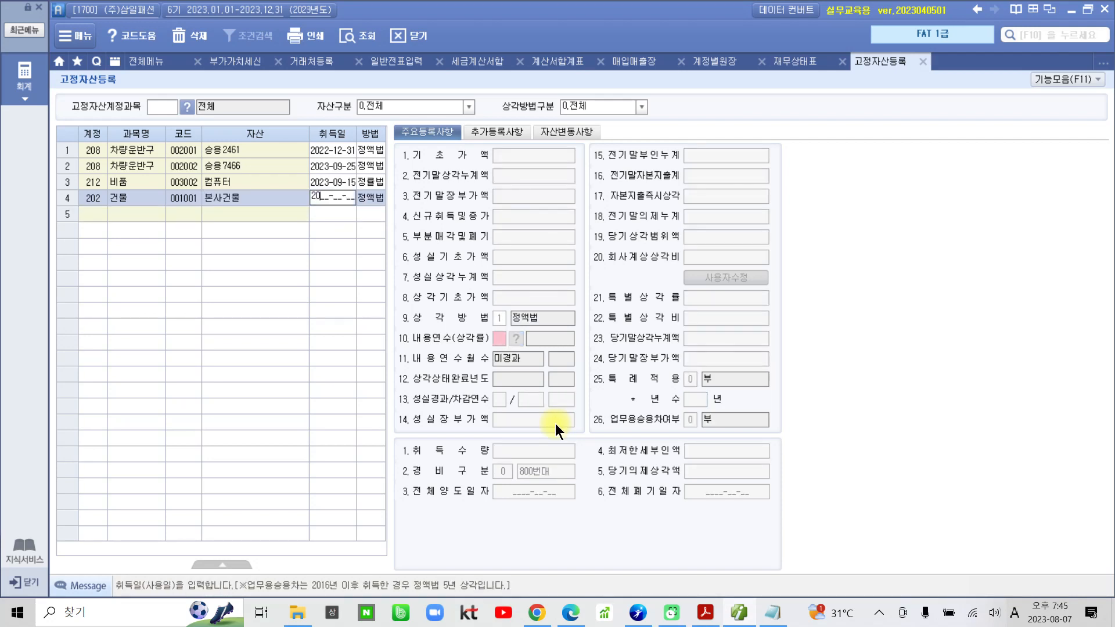
text(07-01)
key(Return)
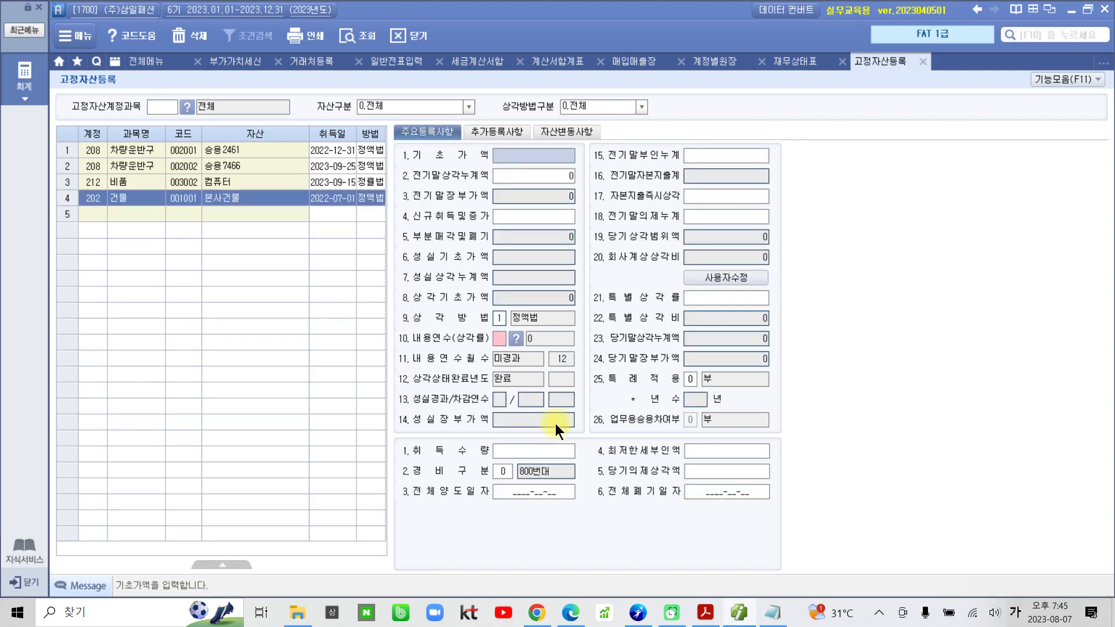
Enter 50,000,000 as 본사건물's 기초가액 and 1,250,000 as its 전기말상각누계액.
text(50,000)
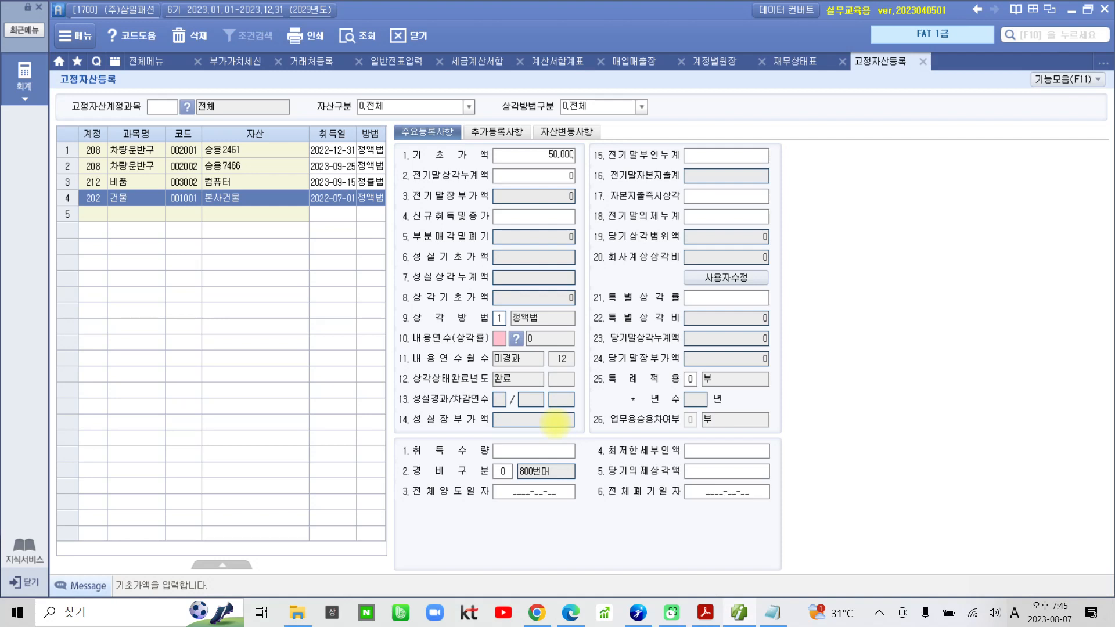
text(,000)
key(Return)
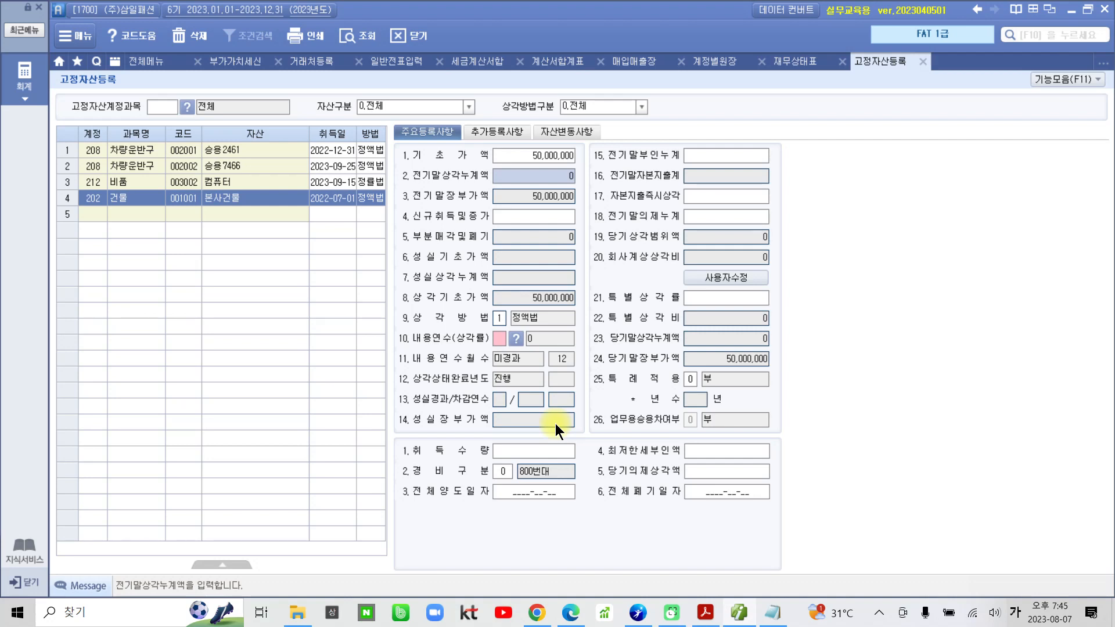
text(125)
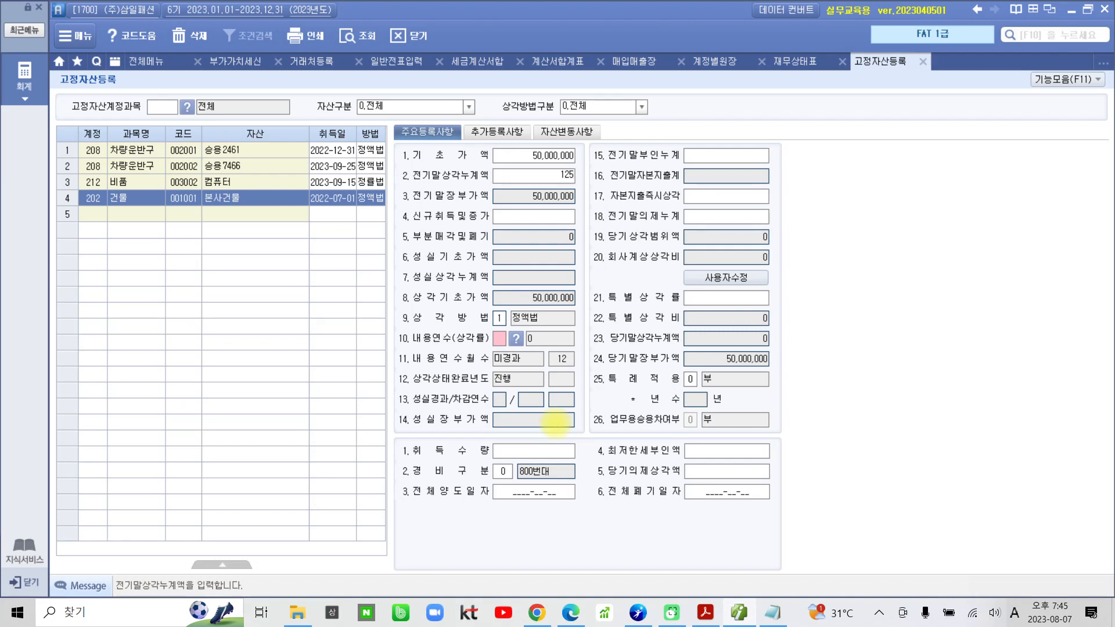
text(0000)
key(Return)
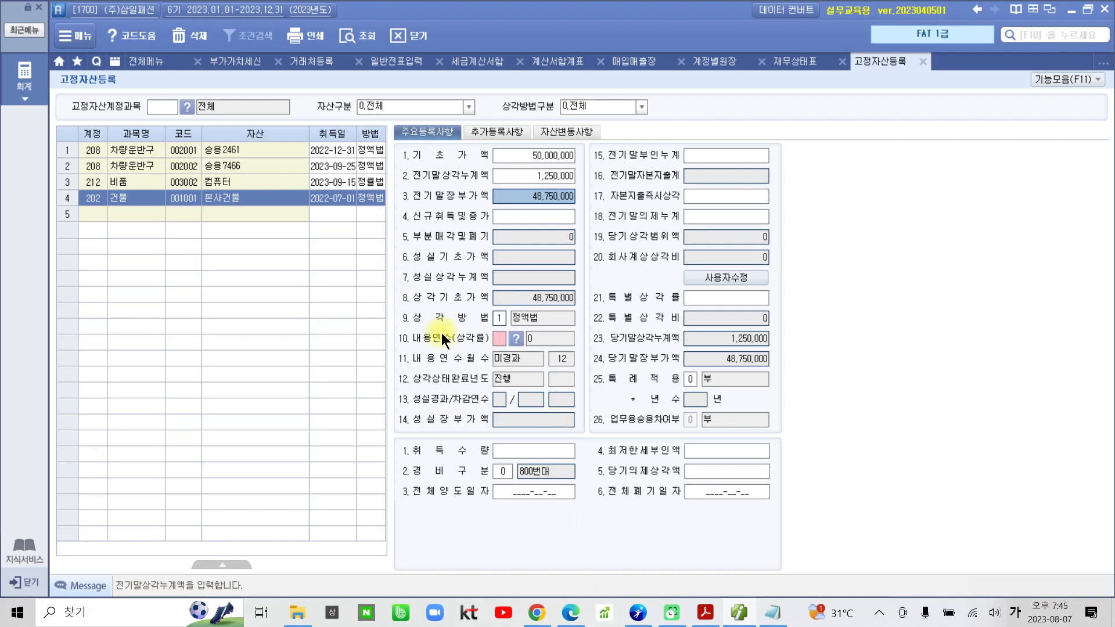
Set the useful life (내용연수) of 본사건물 to 20 years.
click(501, 340)
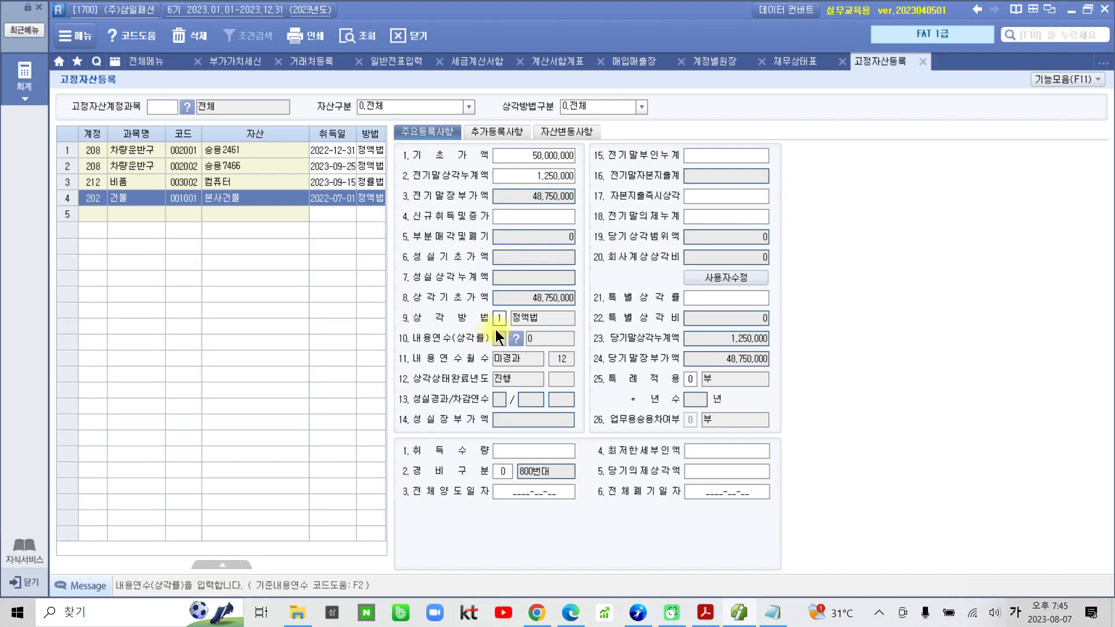
key(Hangul)
text(20)
key(Return)
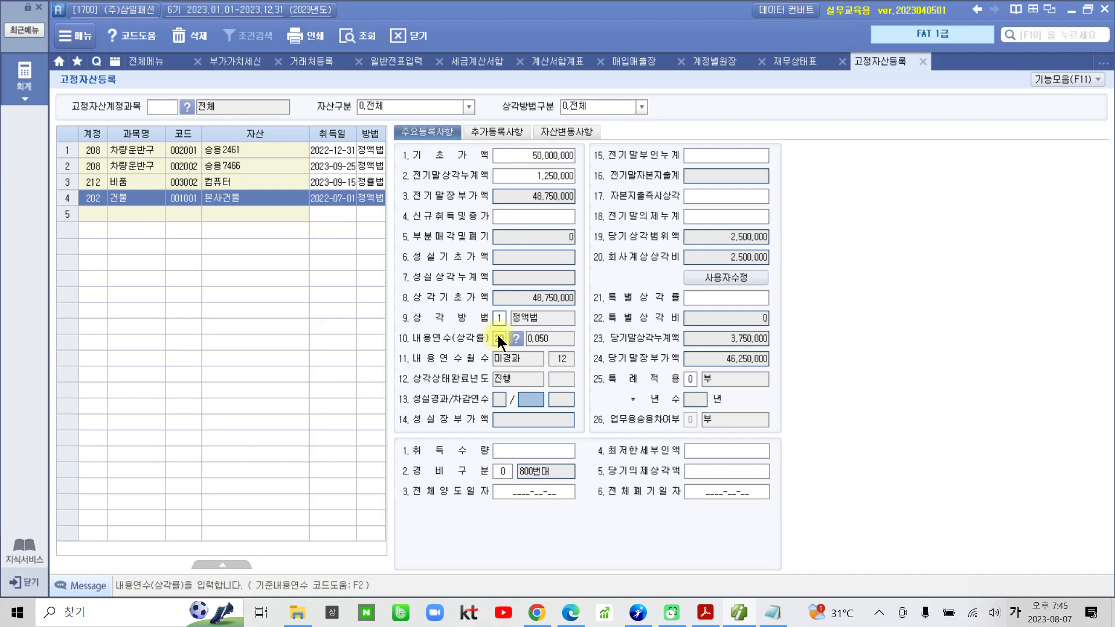
Check the depreciation method, useful life, 경비구분 and 회사계상상각비 of 본사건물.
click(503, 320)
click(503, 335)
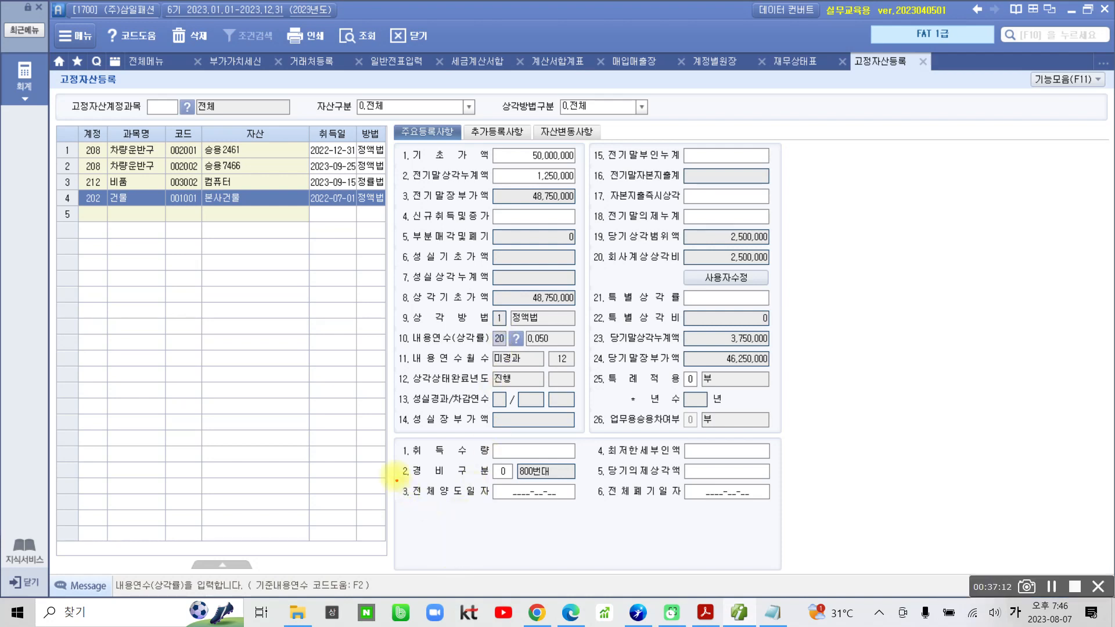
drag(386, 455, 607, 485)
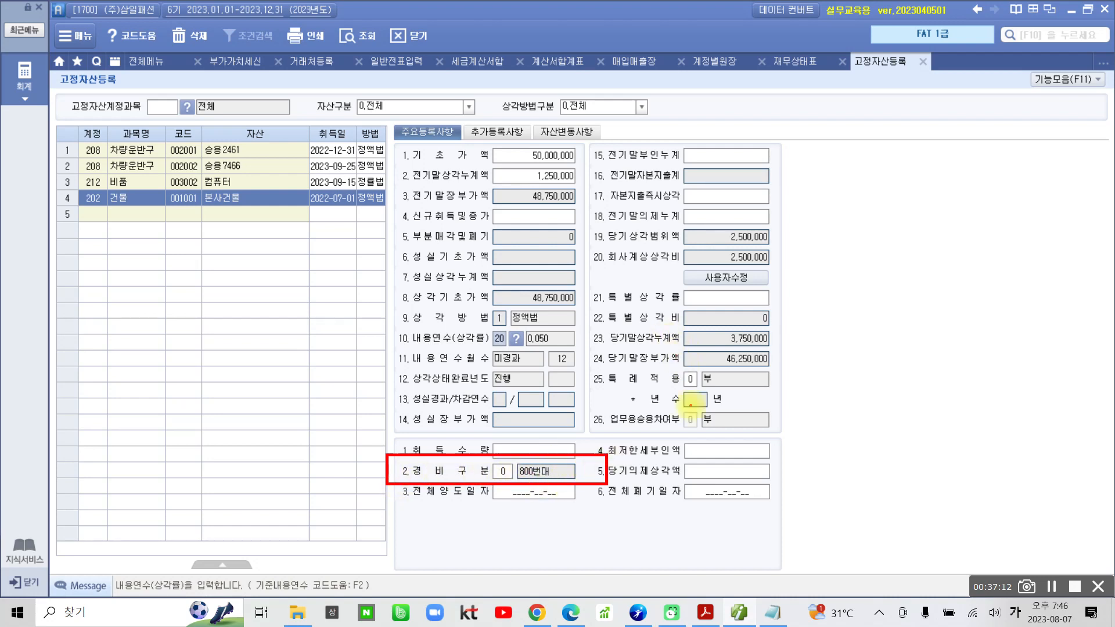
mouse_move(580, 251)
mouse_down()
mouse_move(700, 280)
mouse_move(813, 250)
mouse_move(583, 260)
mouse_up()
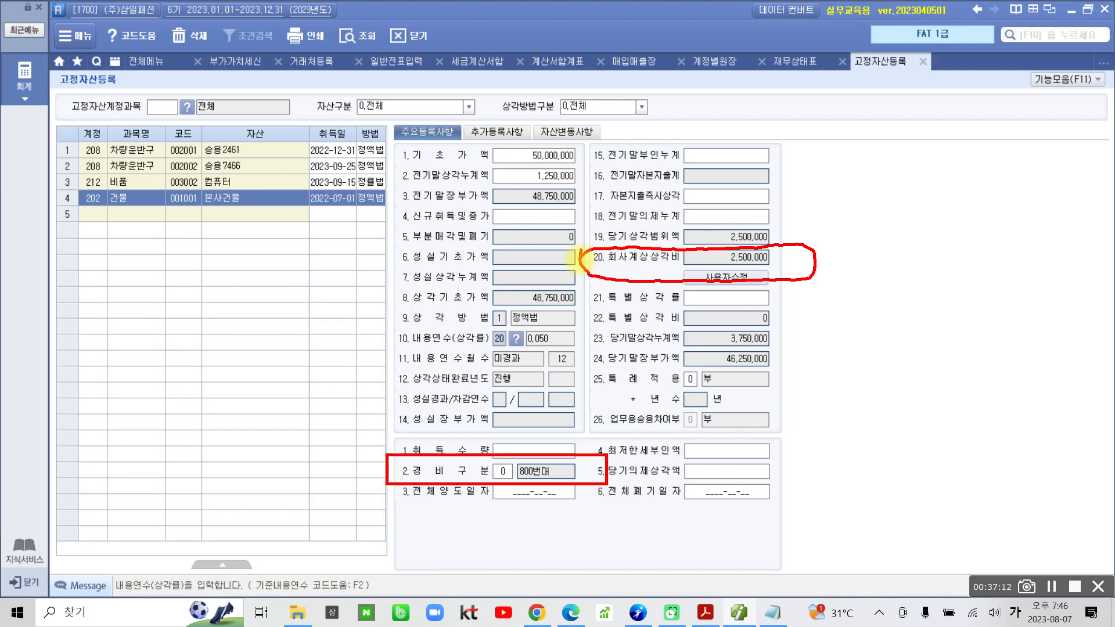
key(Escape)
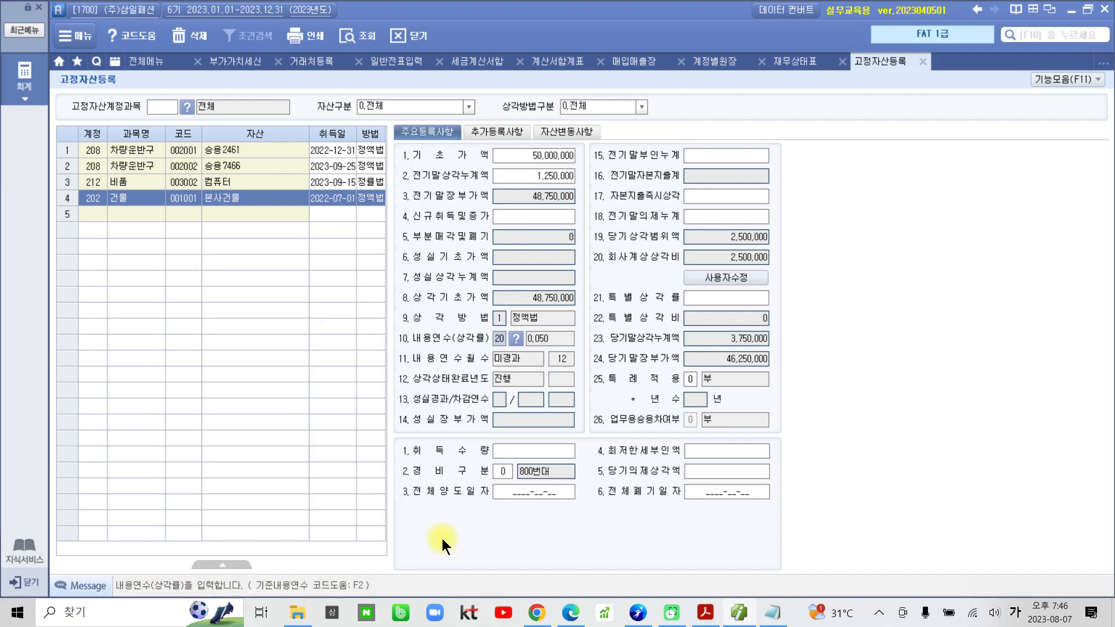
Start another fixed asset in the empty row with account 비품 (212) and asset code 3001.
click(89, 211)
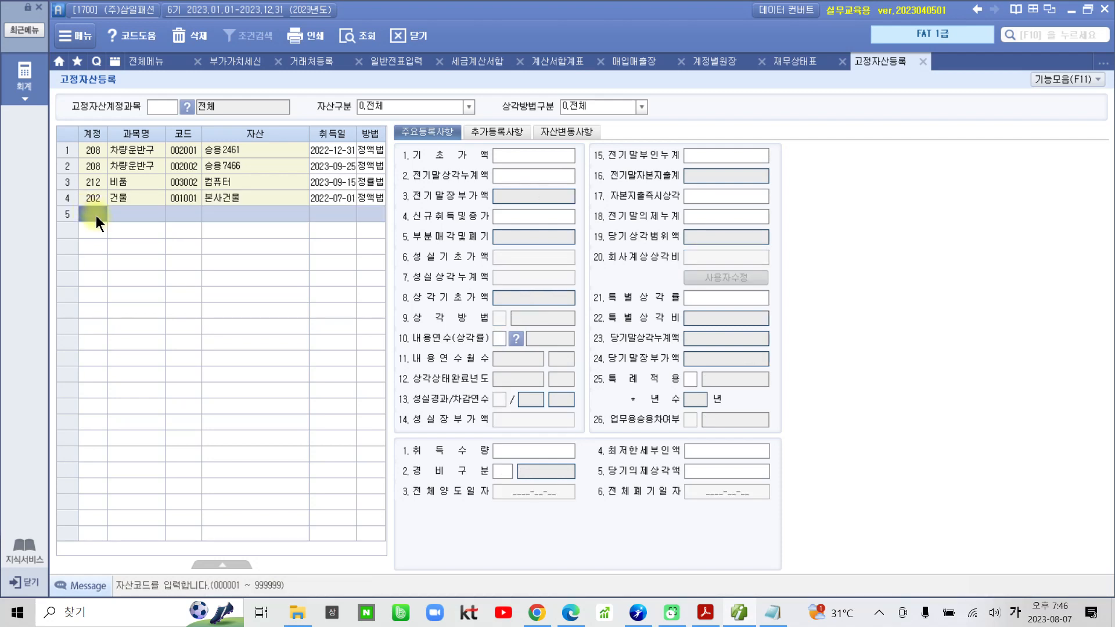
key(F2)
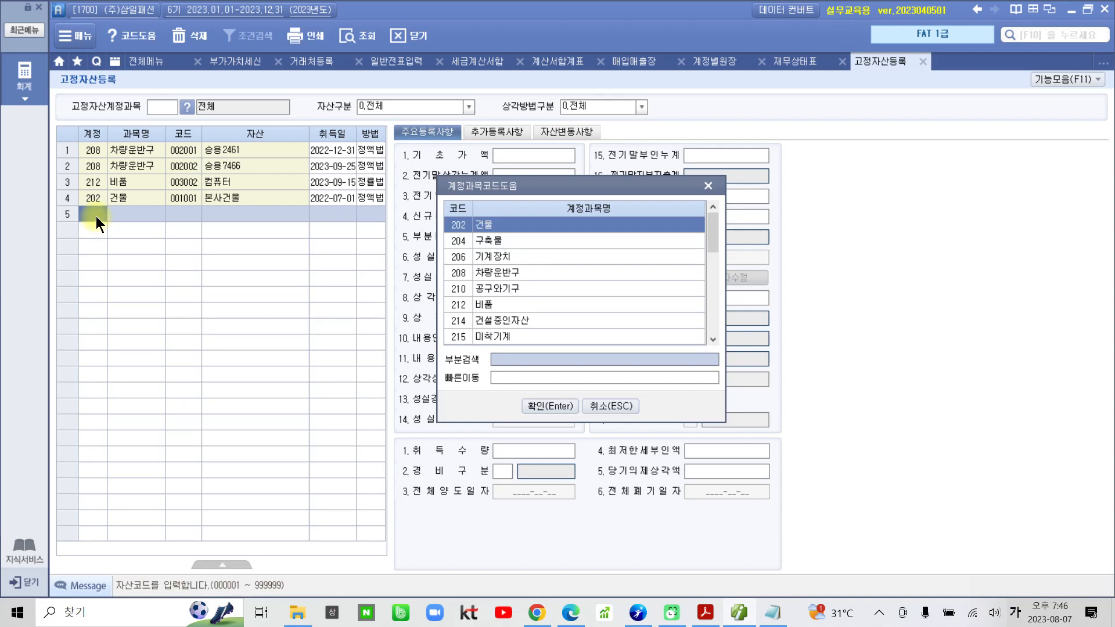
click(466, 304)
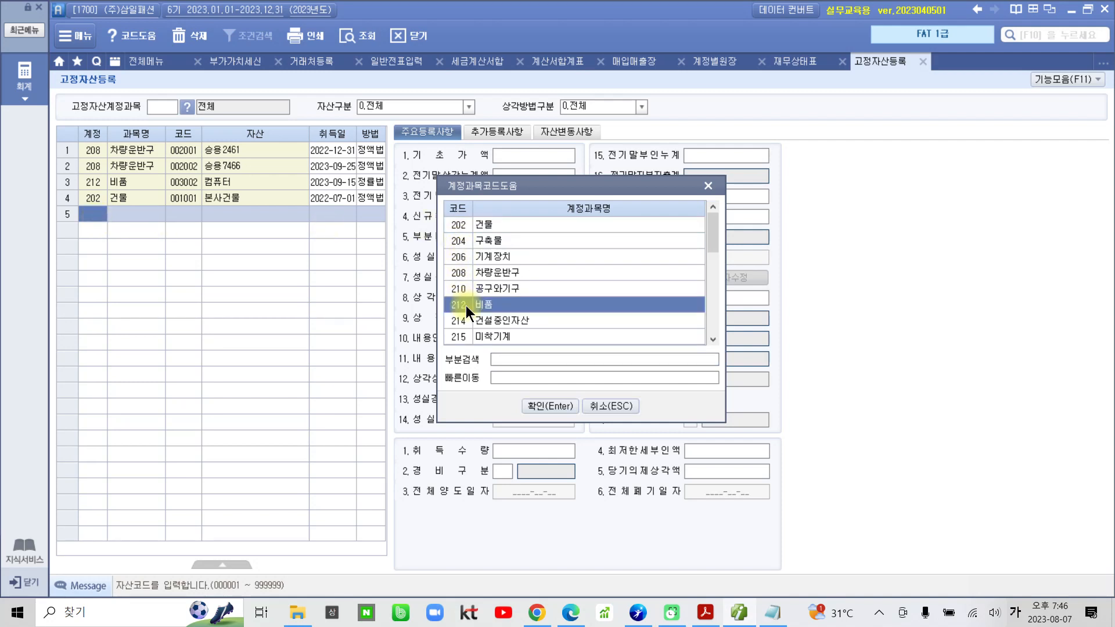
click(564, 411)
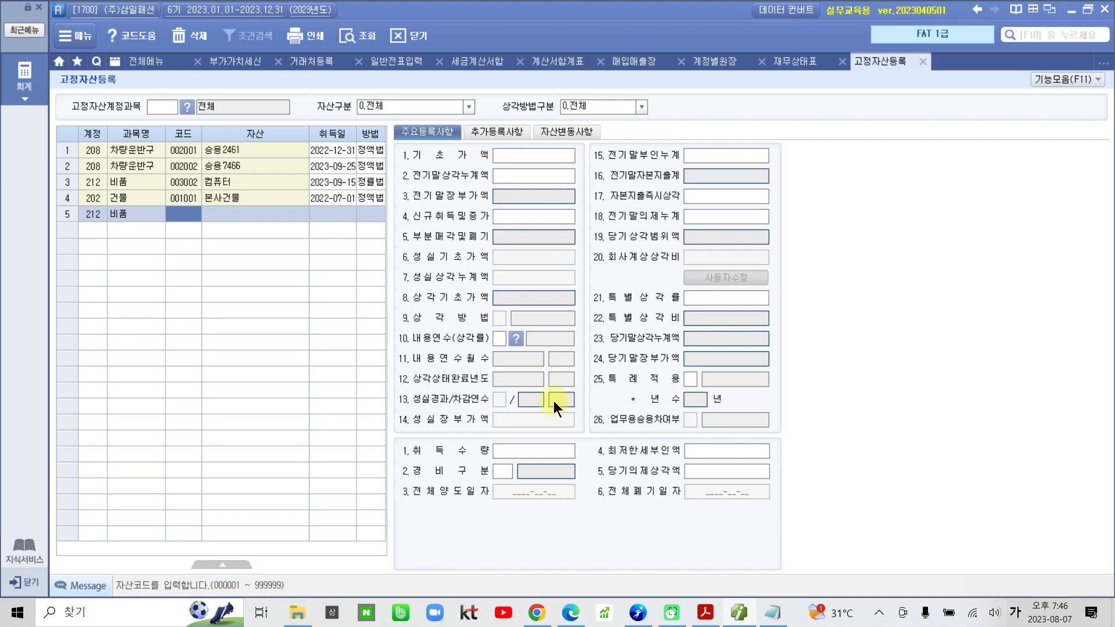
text(3001)
key(Return)
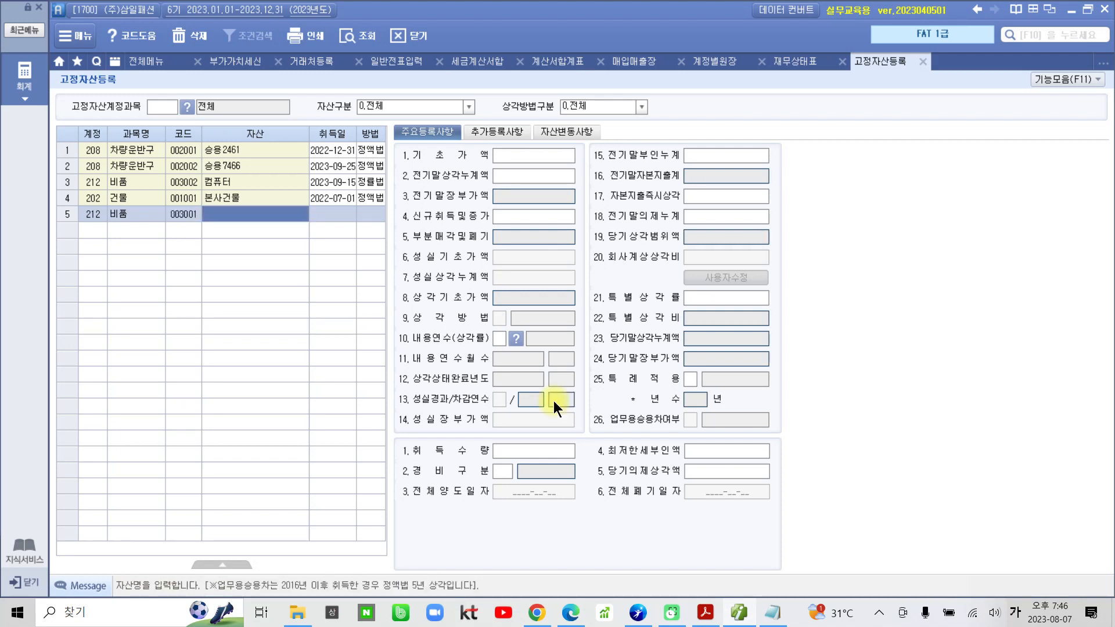
Name the new 비품 asset 에어컨 and set its acquisition date to 2021-07-25.
text(에어)
key(BackSpace)
key(BackSpace)
key(BackSpace)
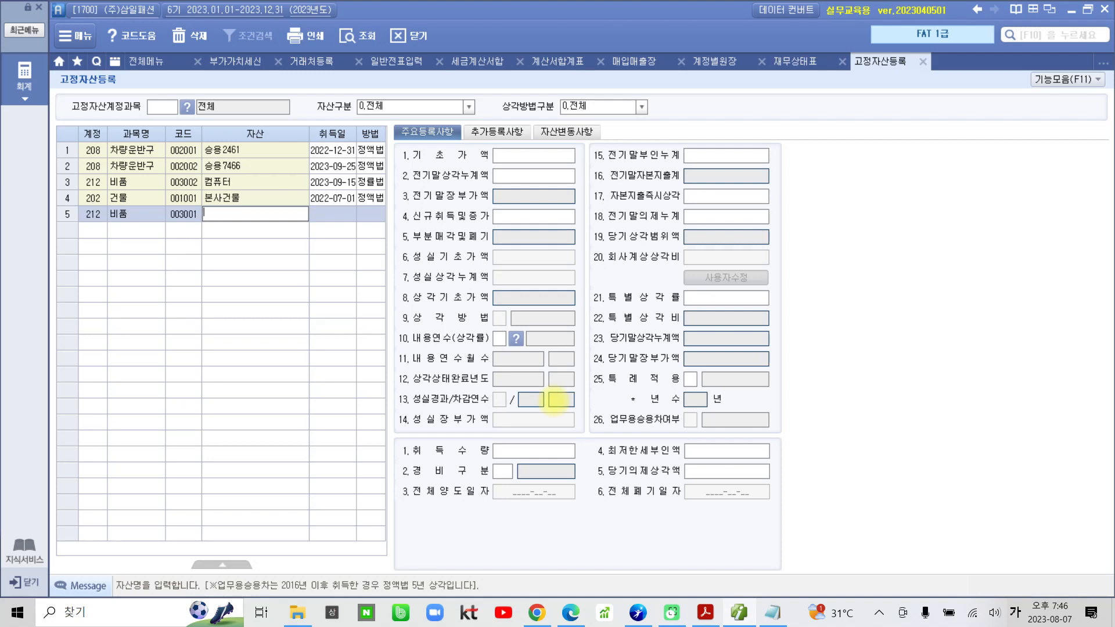
text(에어컨)
key(Return)
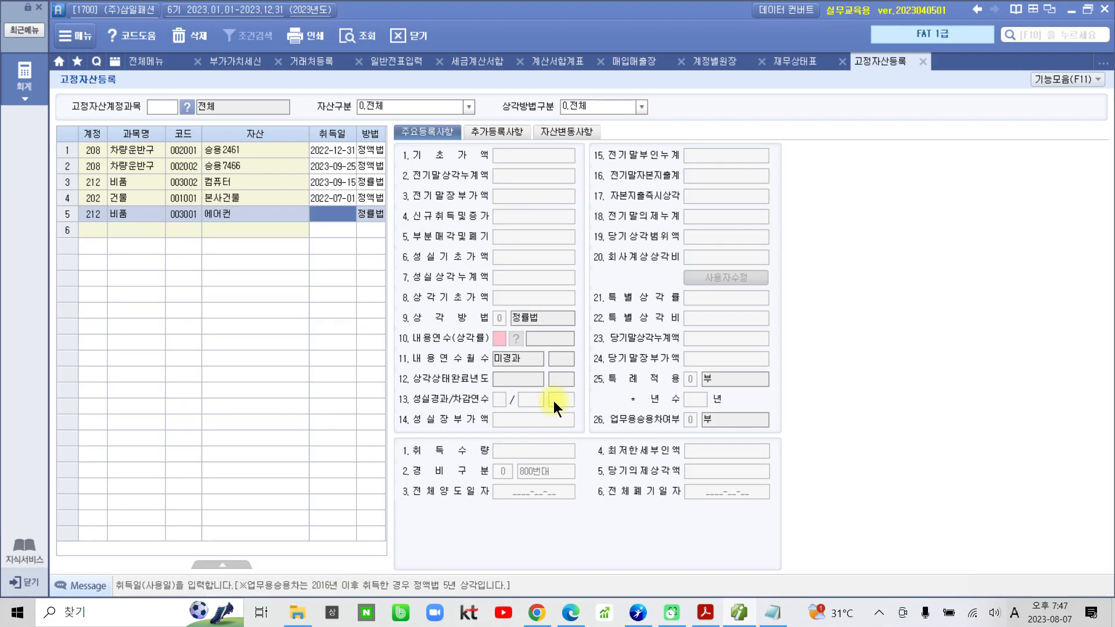
text(202)
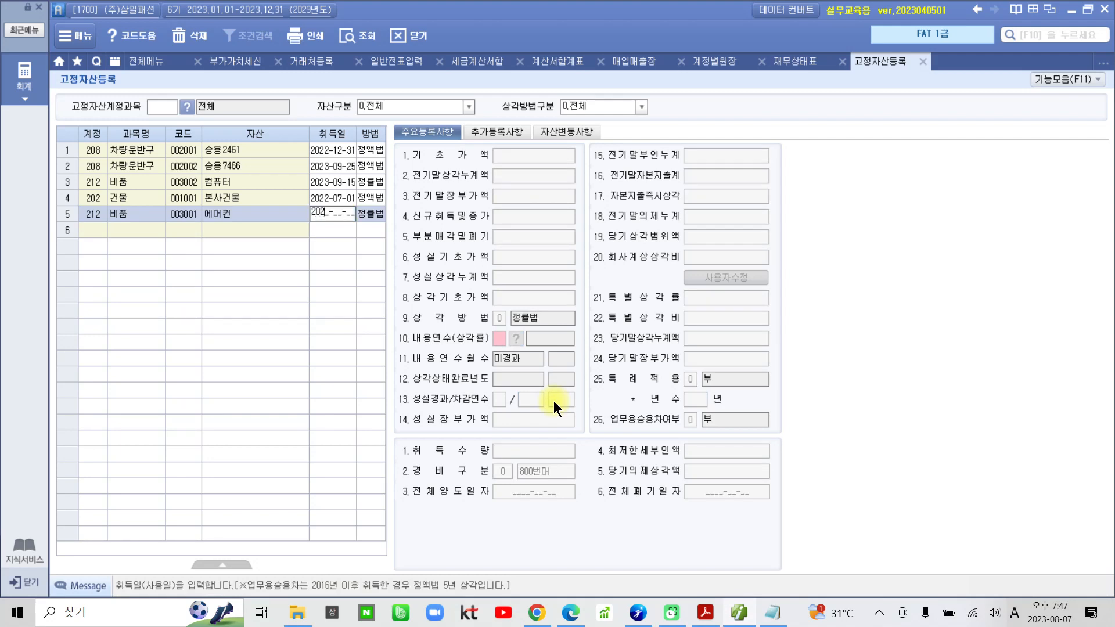
text(1-07-25)
key(Return)
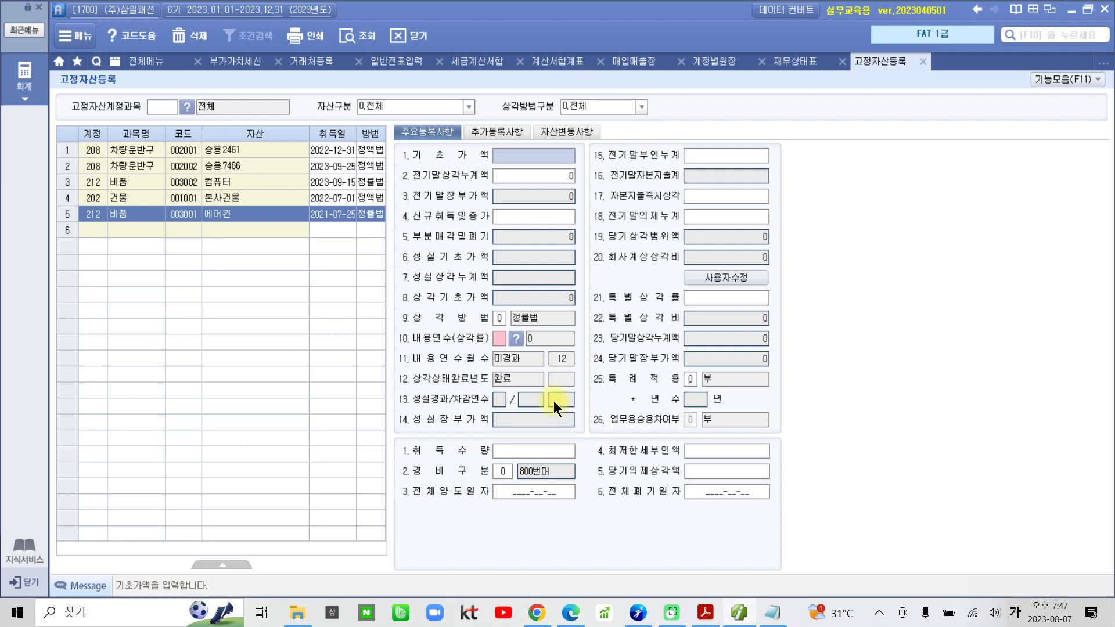
Enter 2,432,000 as 에어컨's 기초가액 and 1,600,000 as its 전기말상각누계액.
text(2432000)
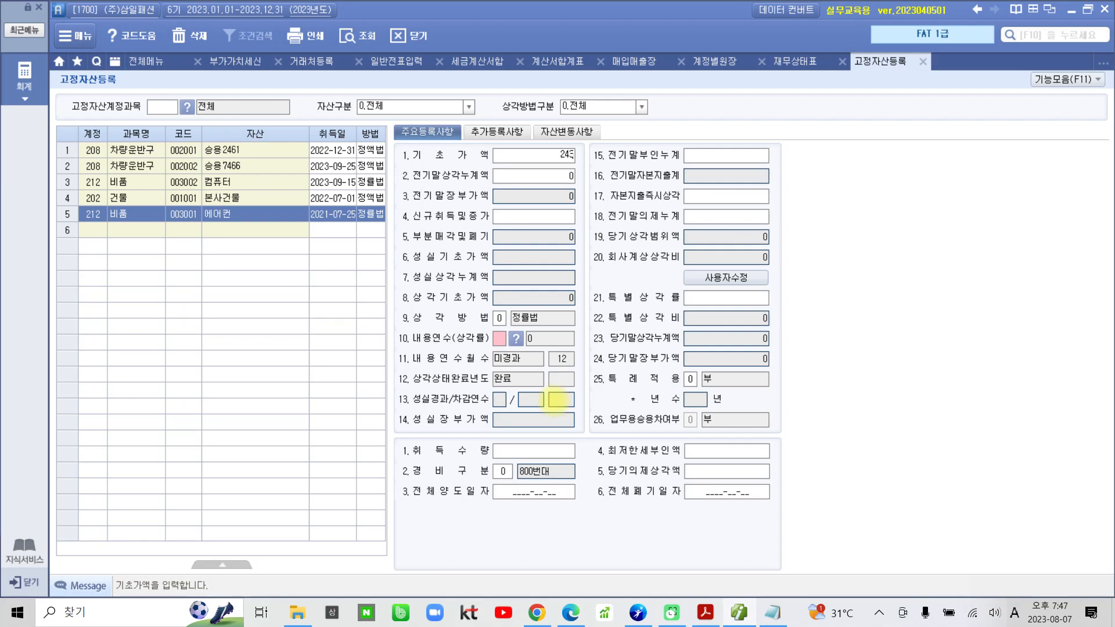
key(Return)
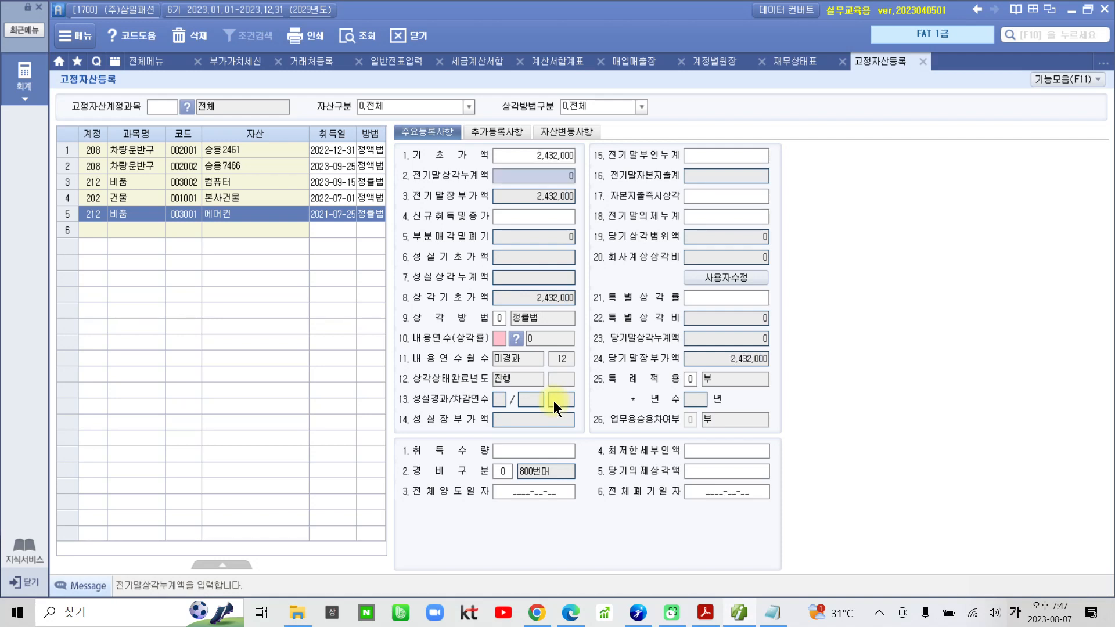
text(1,600,00)
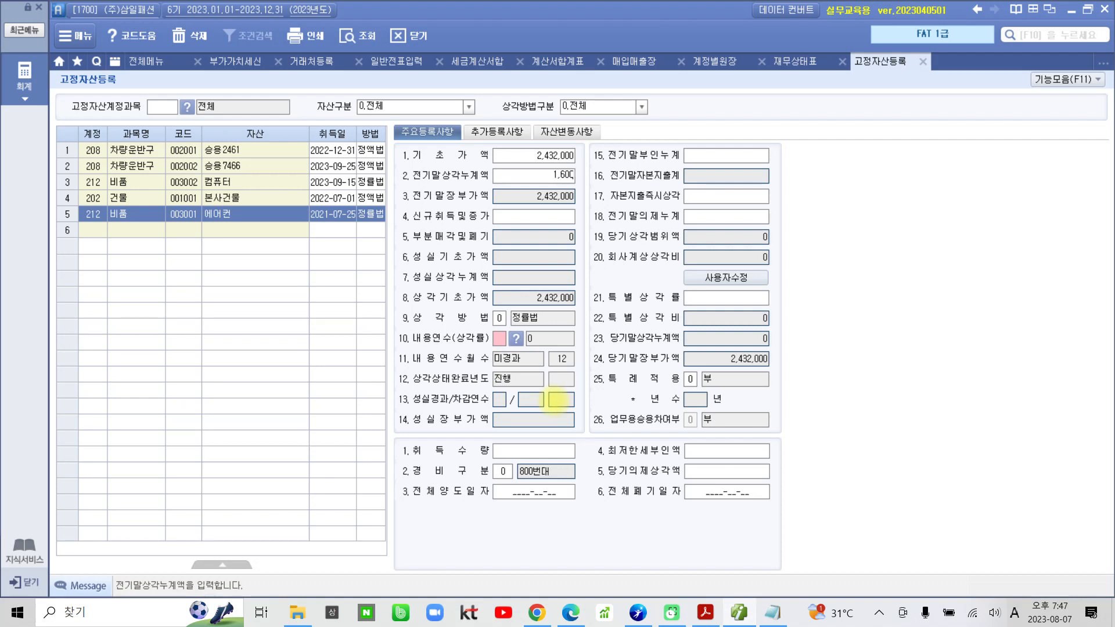
text(0)
key(Return)
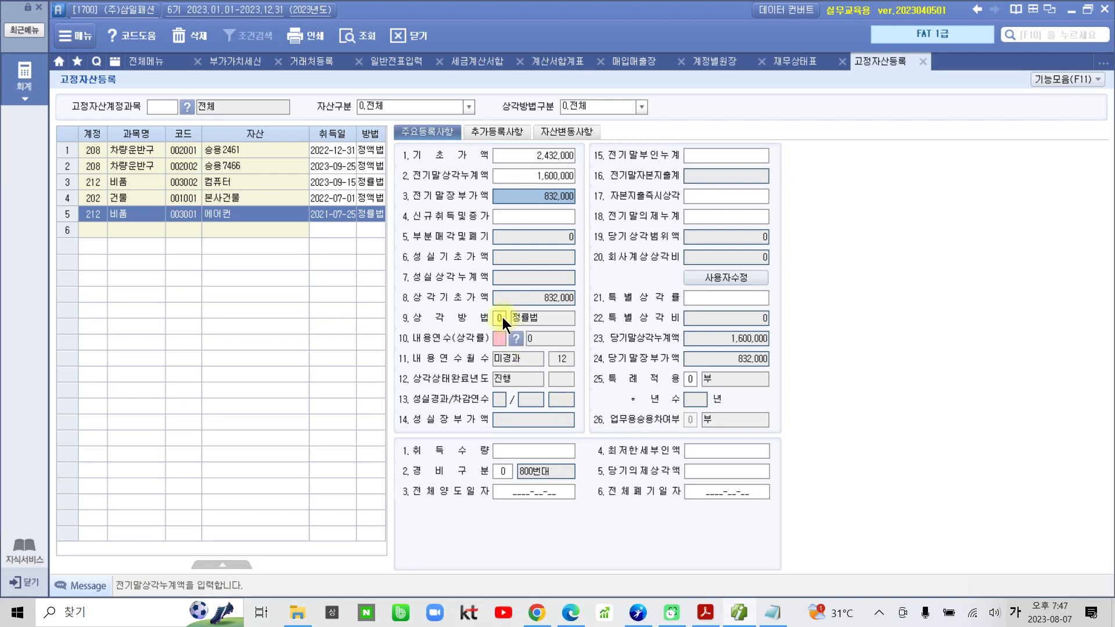
Set the useful life (내용연수) of 에어컨 to 5 years.
click(500, 338)
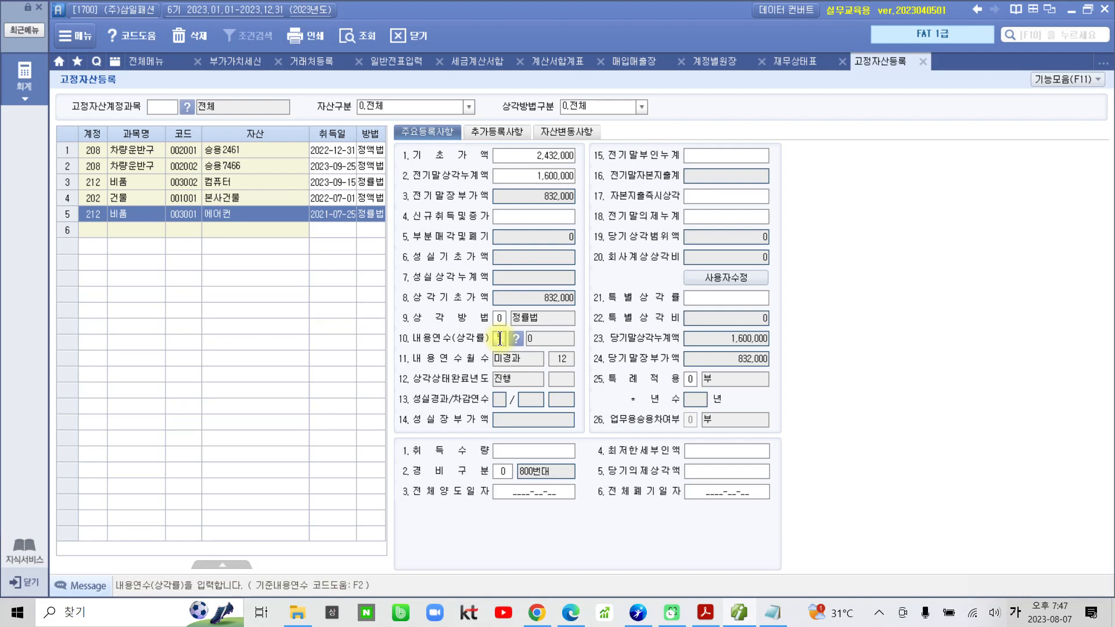
text(5)
key(Return)
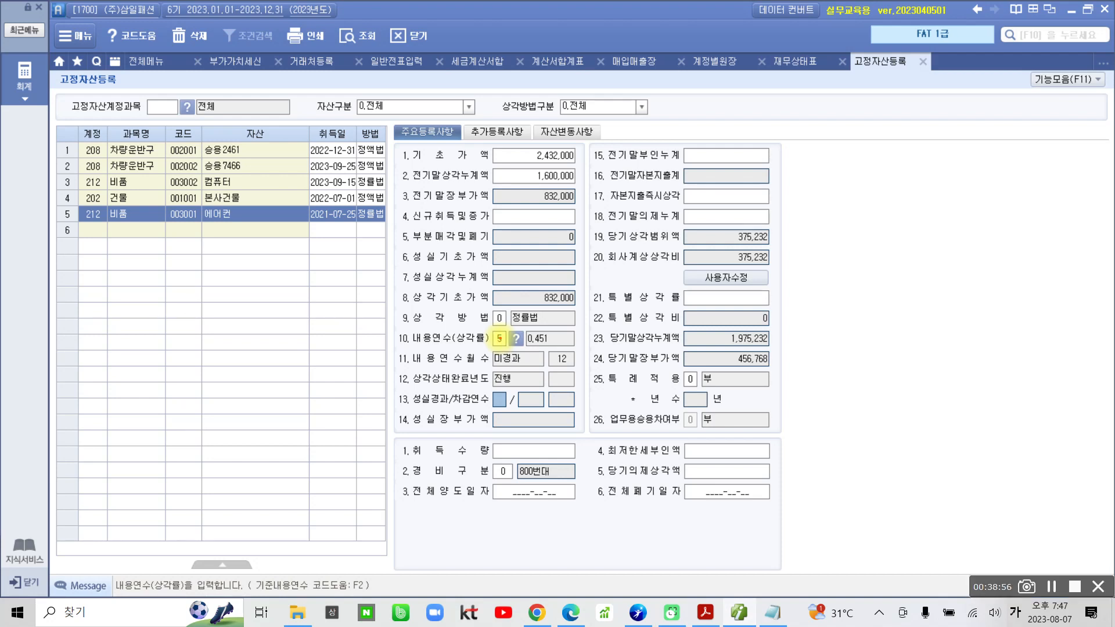
Check the 경비구분 and 회사계상상각비 of 에어컨, and bring up the registered details of 본사건물.
mouse_move(396, 451)
mouse_down()
mouse_move(366, 475)
mouse_move(588, 475)
mouse_move(341, 488)
mouse_up()
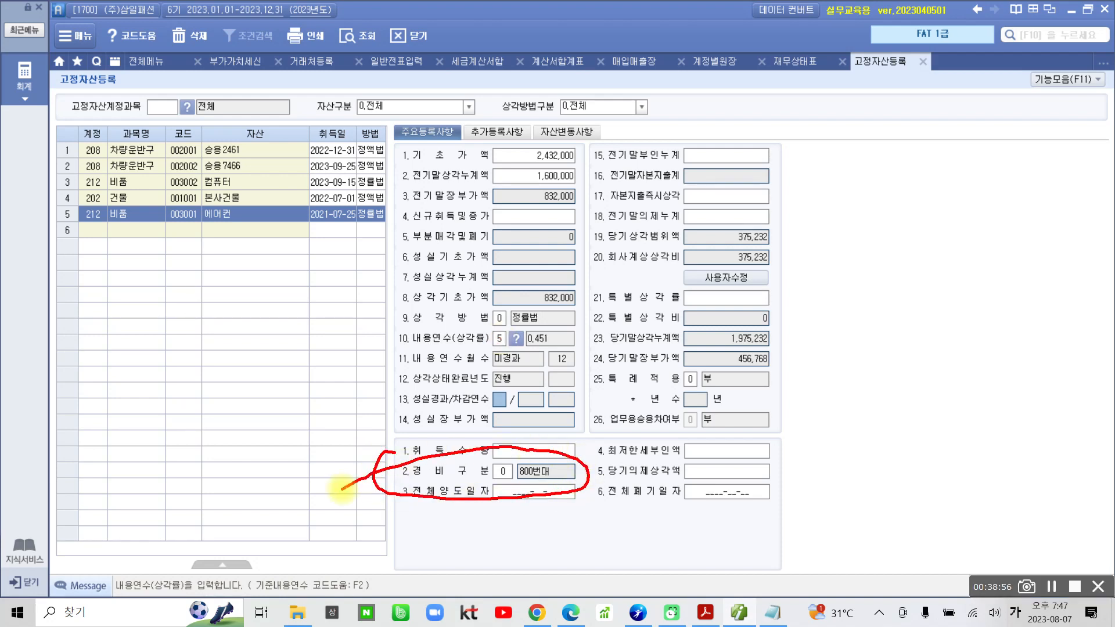
mouse_move(577, 242)
mouse_down()
mouse_move(634, 282)
mouse_move(825, 264)
mouse_move(697, 239)
mouse_move(559, 253)
mouse_up()
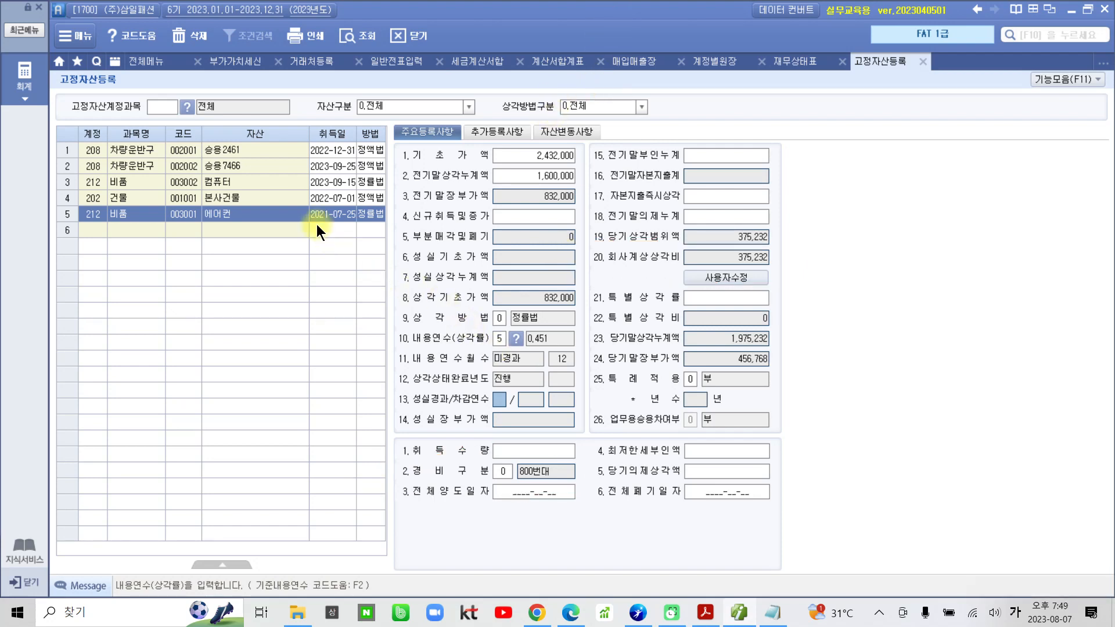
click(295, 198)
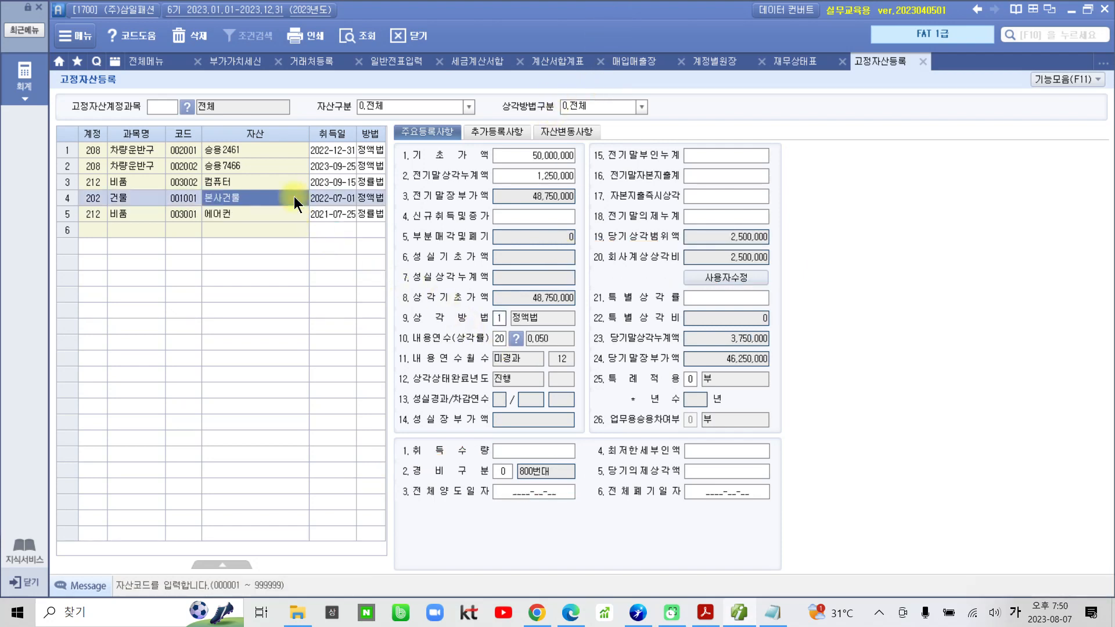
Switch to the textbook PDF in Acrobat Reader and find the 수행 1 solution for the 건물 등록.
click(706, 612)
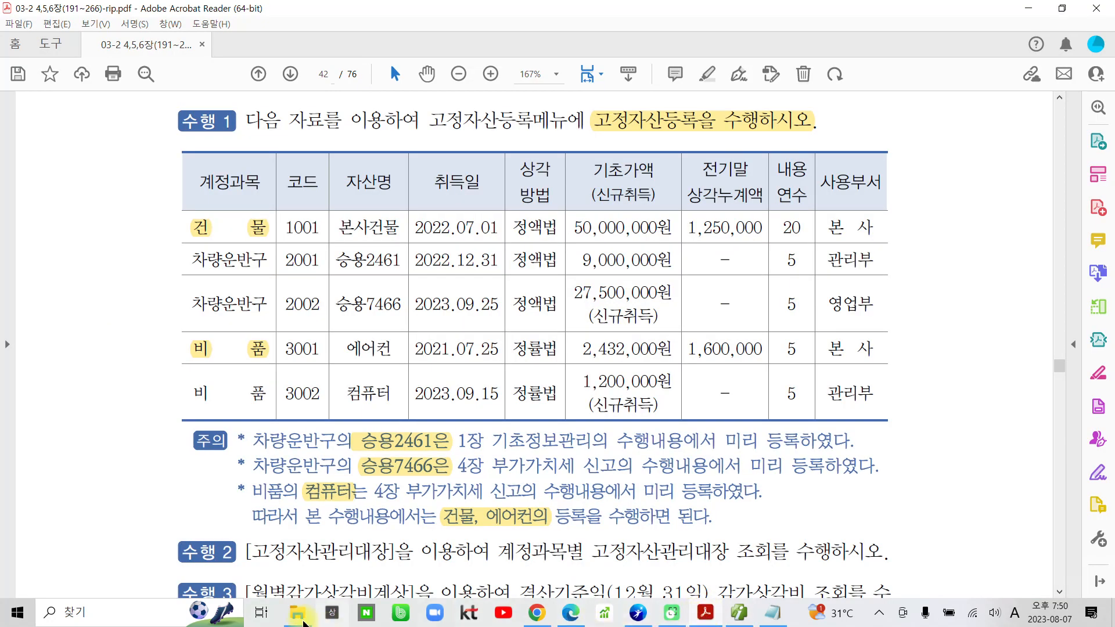
scroll(430, 528, down, 6)
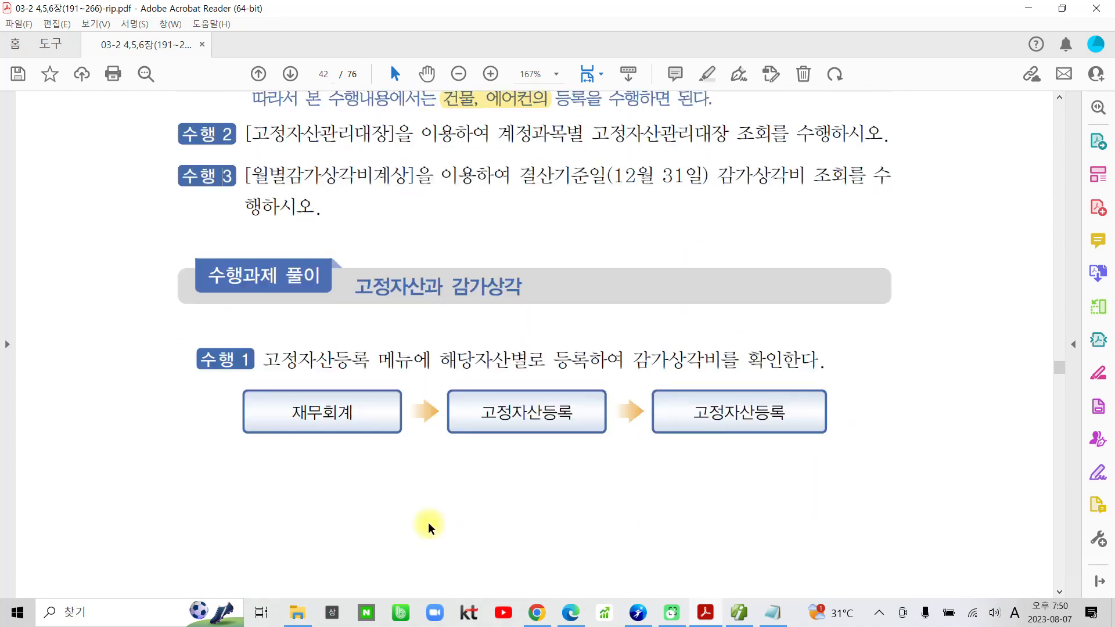
scroll(429, 527, down, 8)
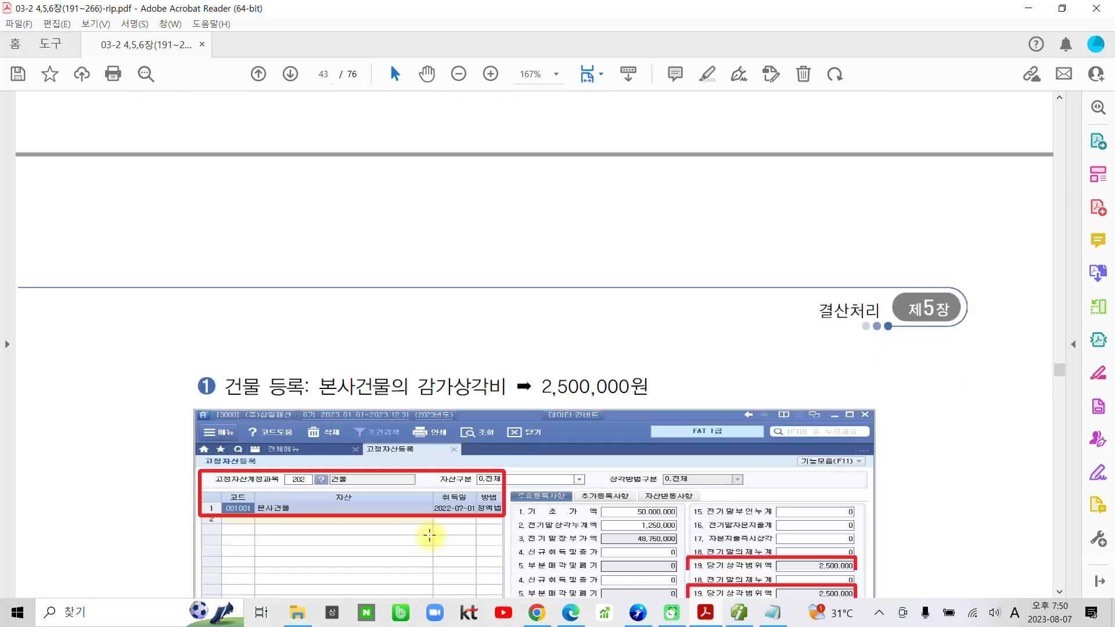
Examine the textbook's 건물 등록 and 에어컨 등록 solutions, including each asset's 당기상각범위액 and 회사계상상각비.
scroll(430, 534, down, 4)
scroll(428, 592, down, 2)
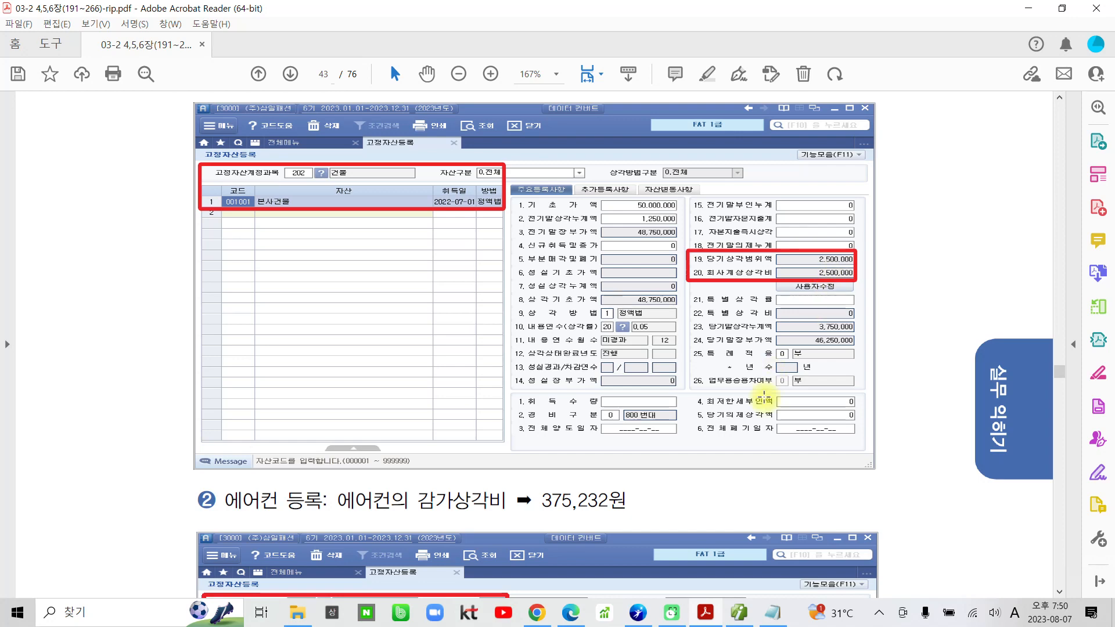
scroll(764, 396, down, 4)
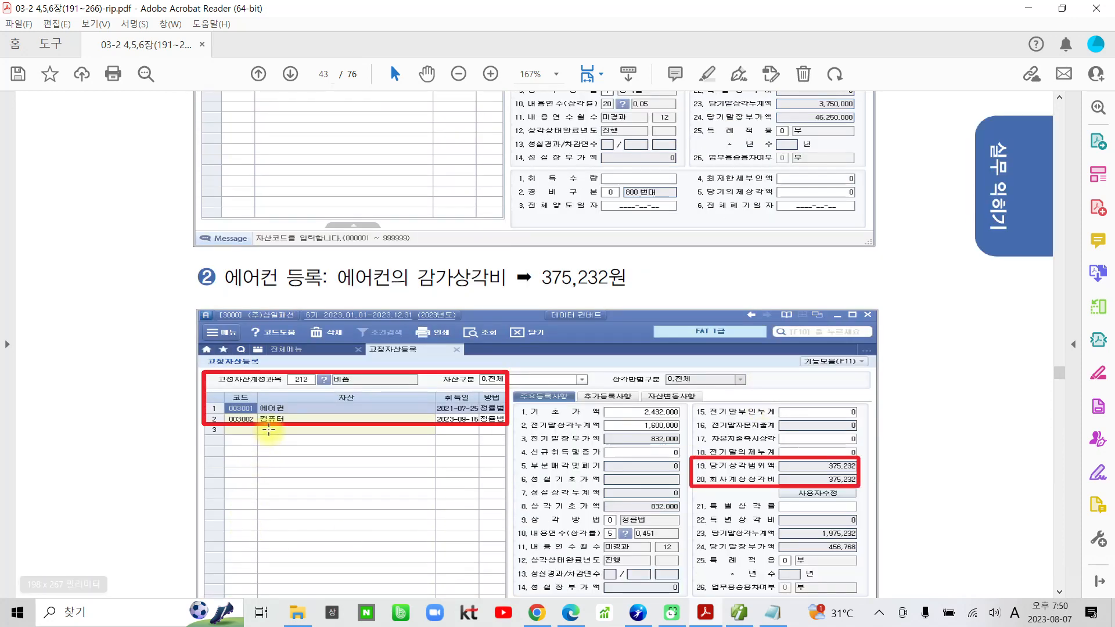
scroll(515, 526, down, 2)
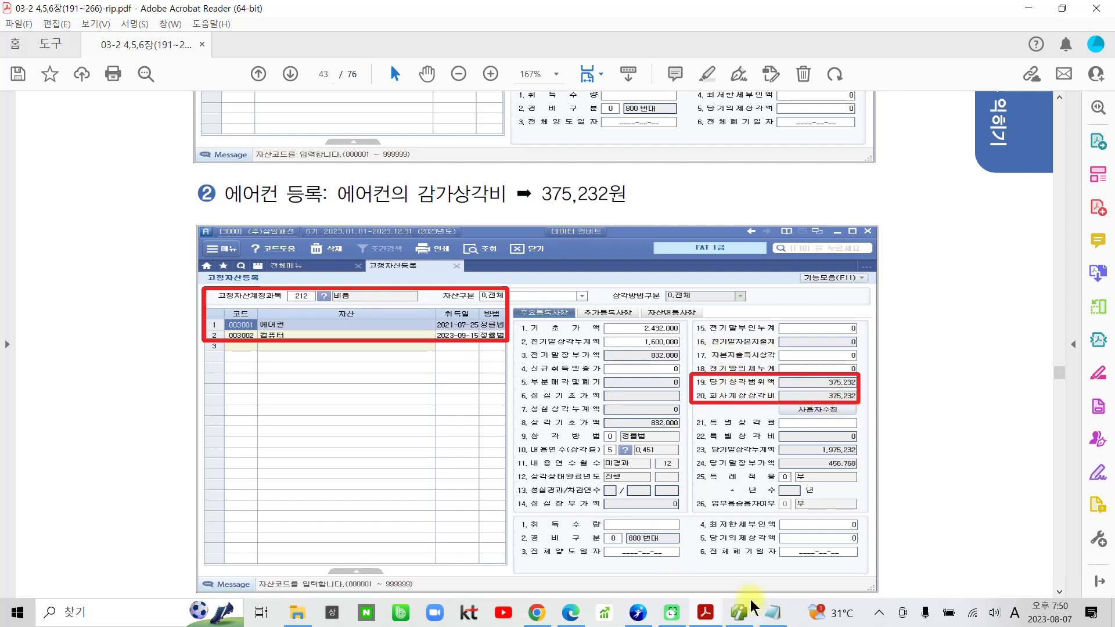
Switch to Smart A and compare the 회사계상상각비 of 본사건물 and 에어컨 with the textbook solution.
click(715, 614)
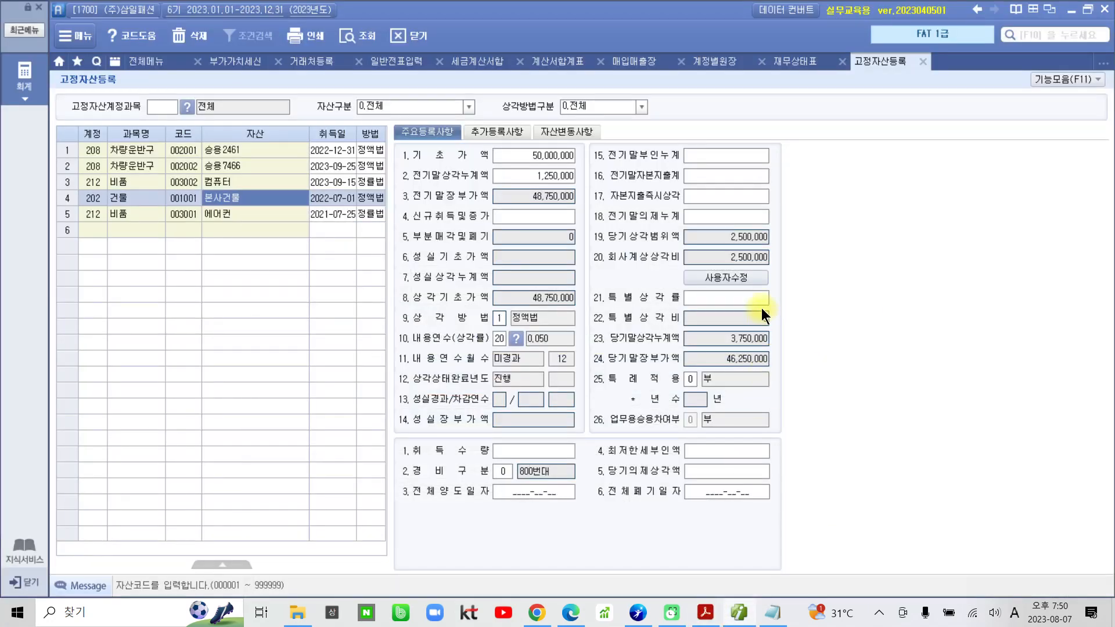
click(244, 213)
click(306, 204)
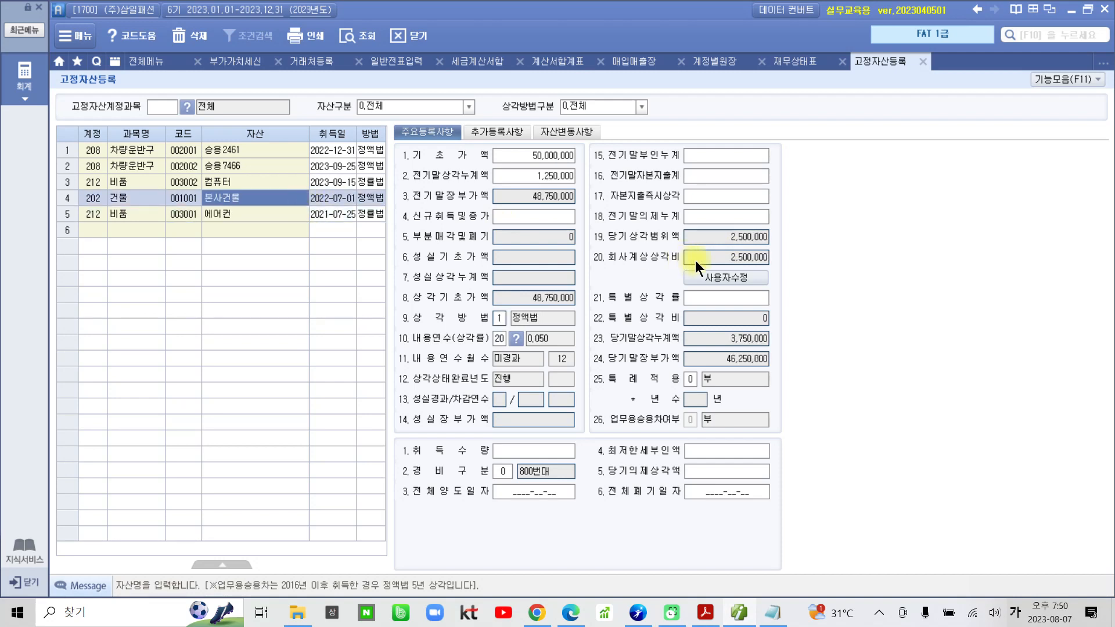
click(220, 210)
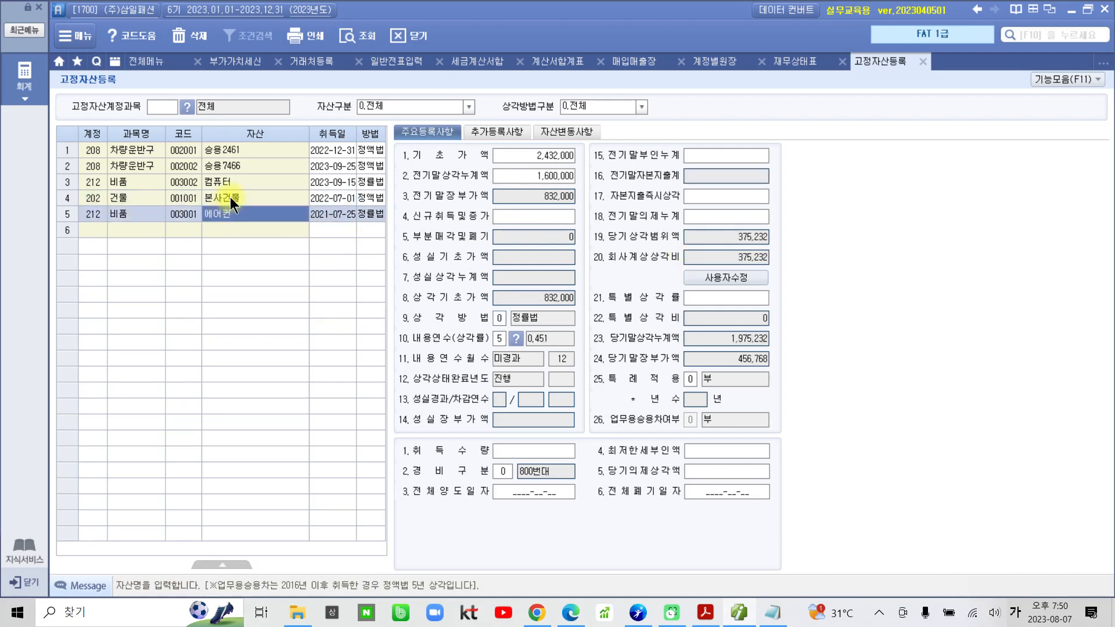
click(230, 198)
click(227, 212)
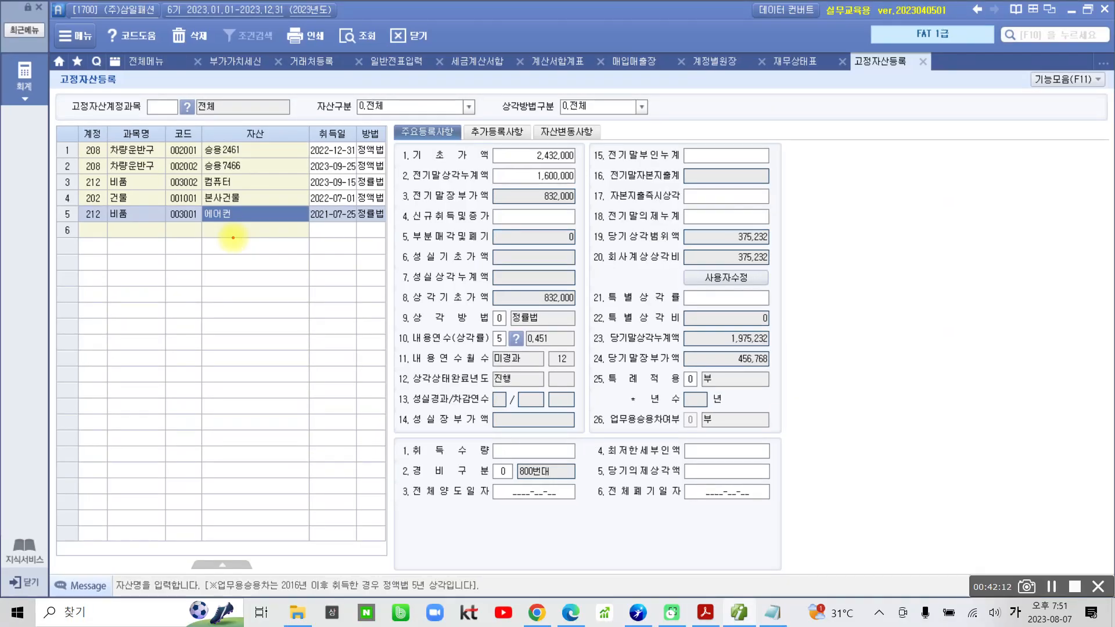
mouse_move(574, 231)
mouse_down()
mouse_move(828, 258)
mouse_move(565, 269)
mouse_up()
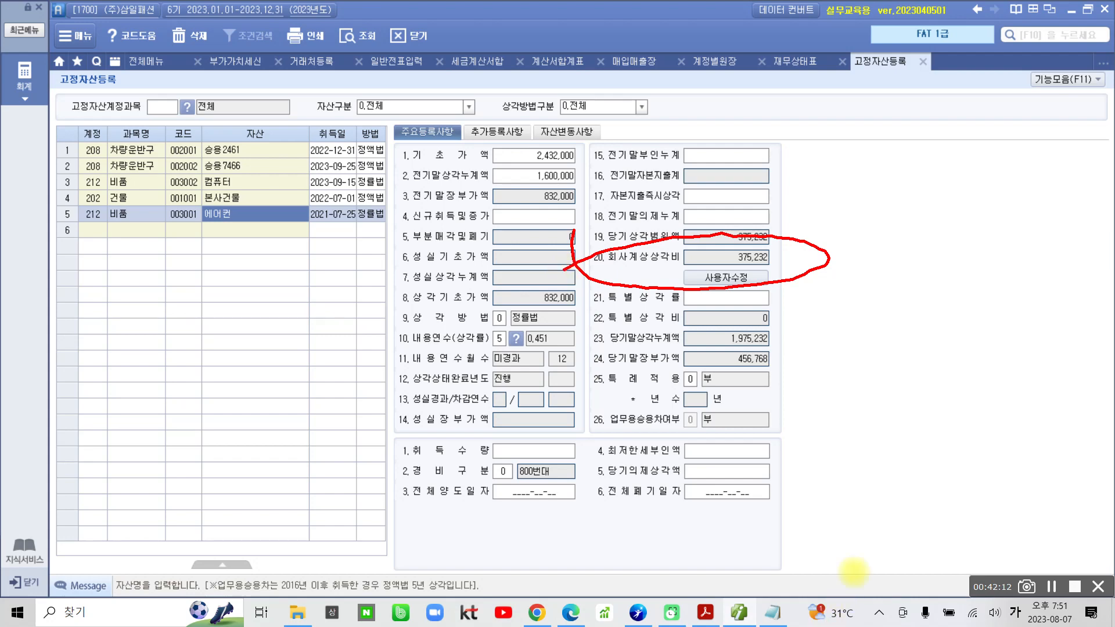
key(Escape)
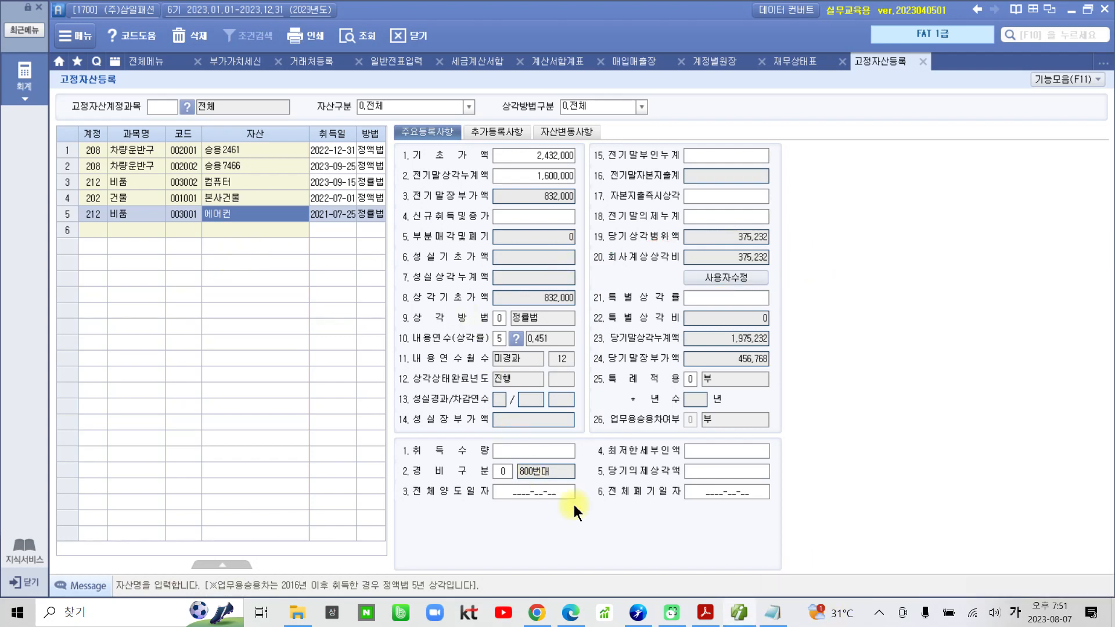
Switch to the textbook PDF in Acrobat Reader and highlight 고정자산관리대장 in the 수행 2 instruction.
click(705, 613)
scroll(641, 459, down, 2)
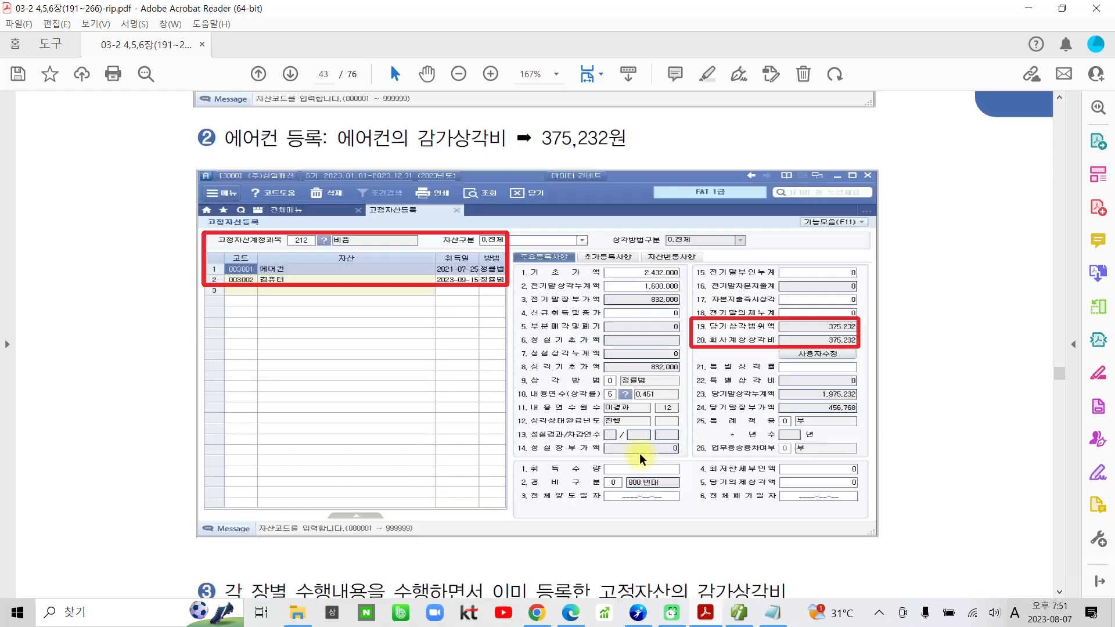
scroll(641, 459, down, 4)
scroll(650, 472, down, 10)
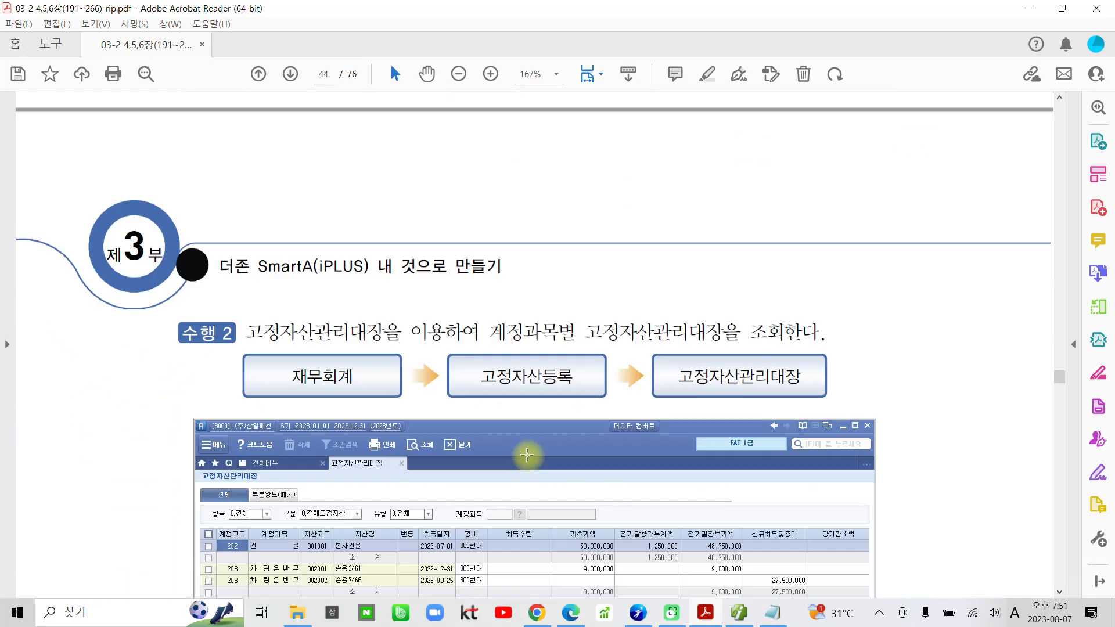
scroll(527, 455, down, 7)
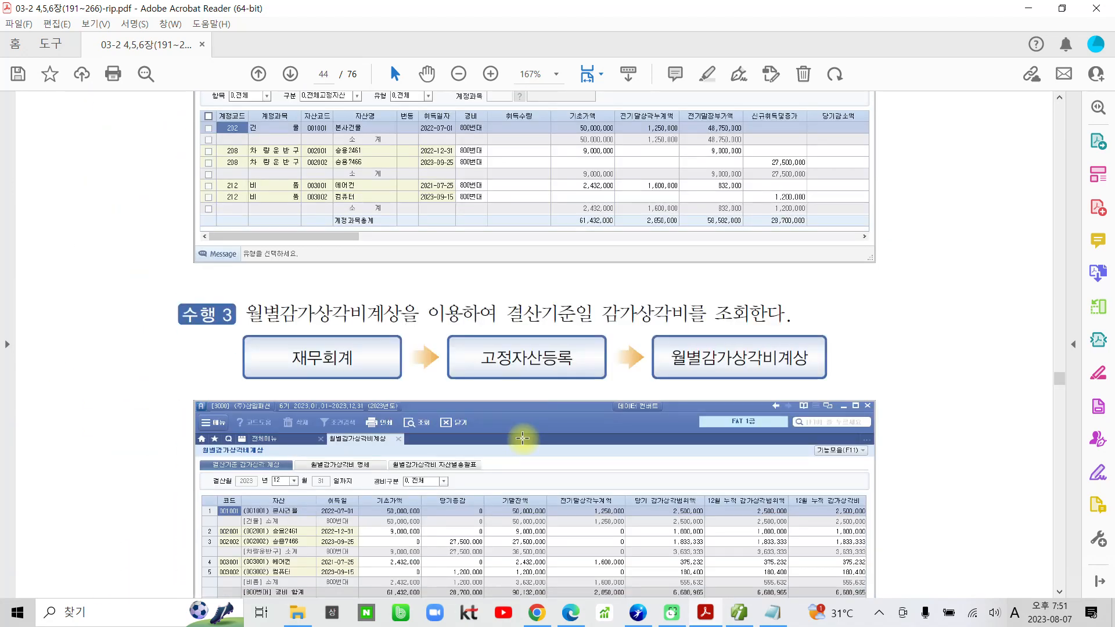
scroll(523, 438, up, 5)
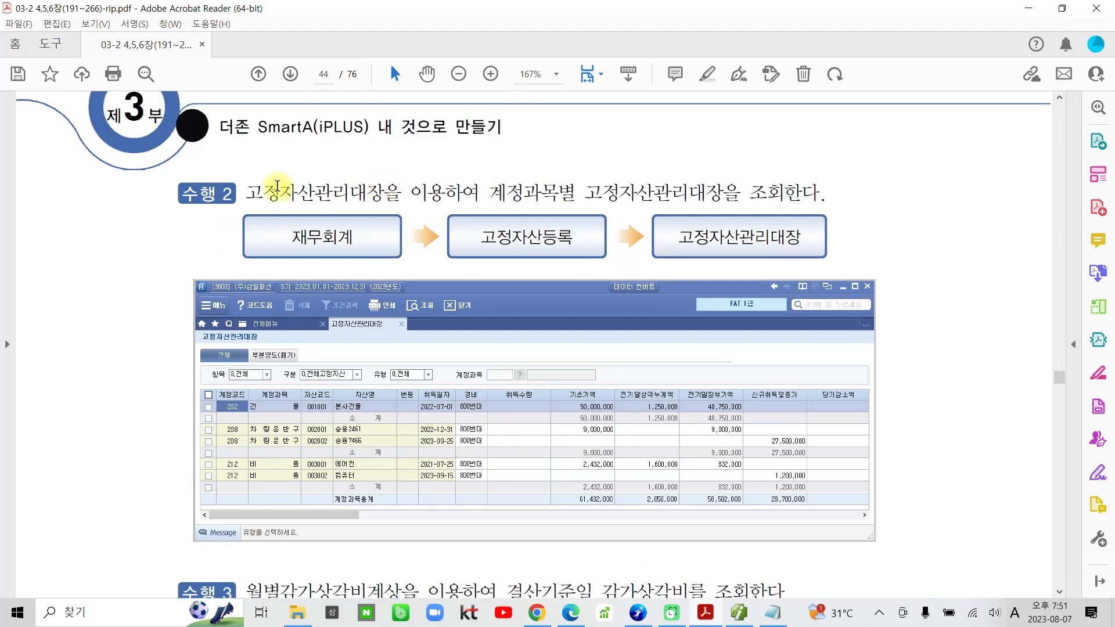
drag(249, 192, 377, 188)
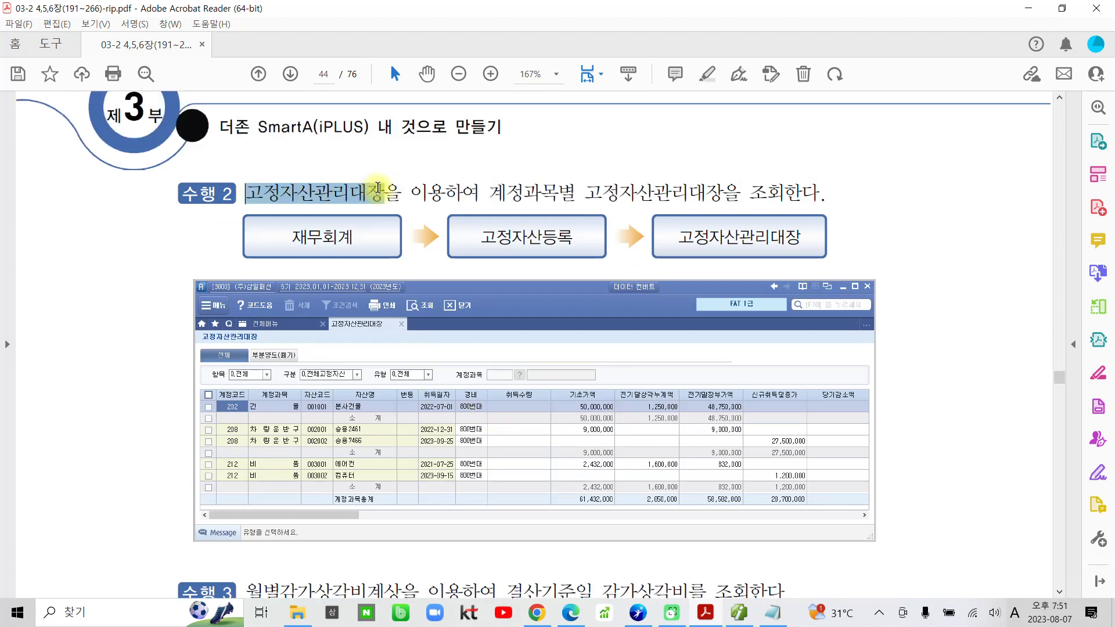
click(399, 128)
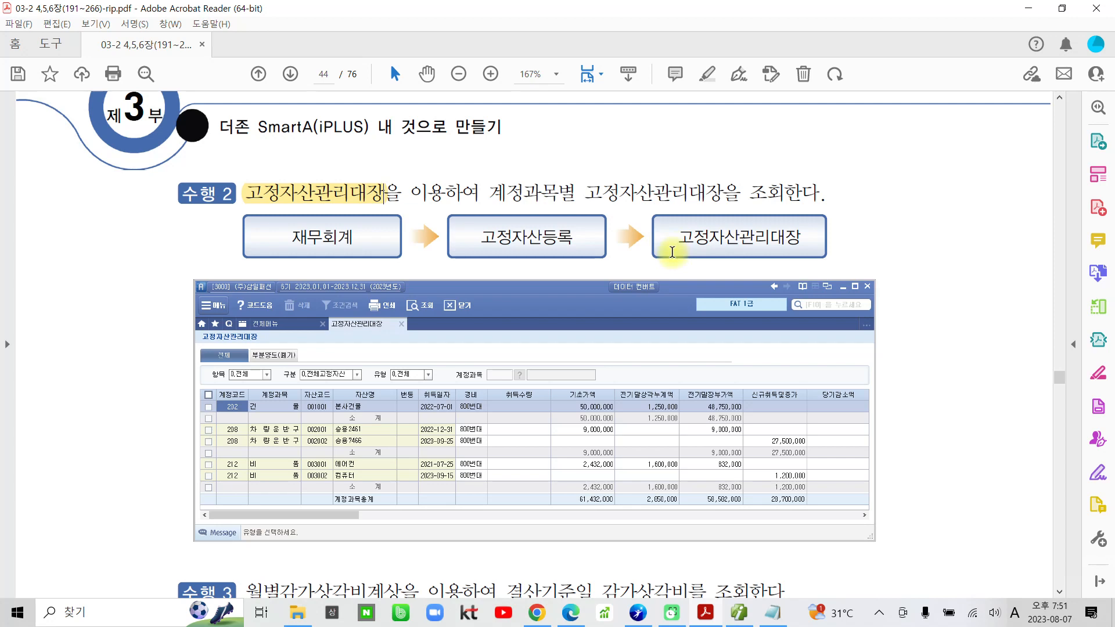
Highlight 월별감가상각비계상 in the textbook's 수행 3 instruction.
scroll(400, 384, down, 5)
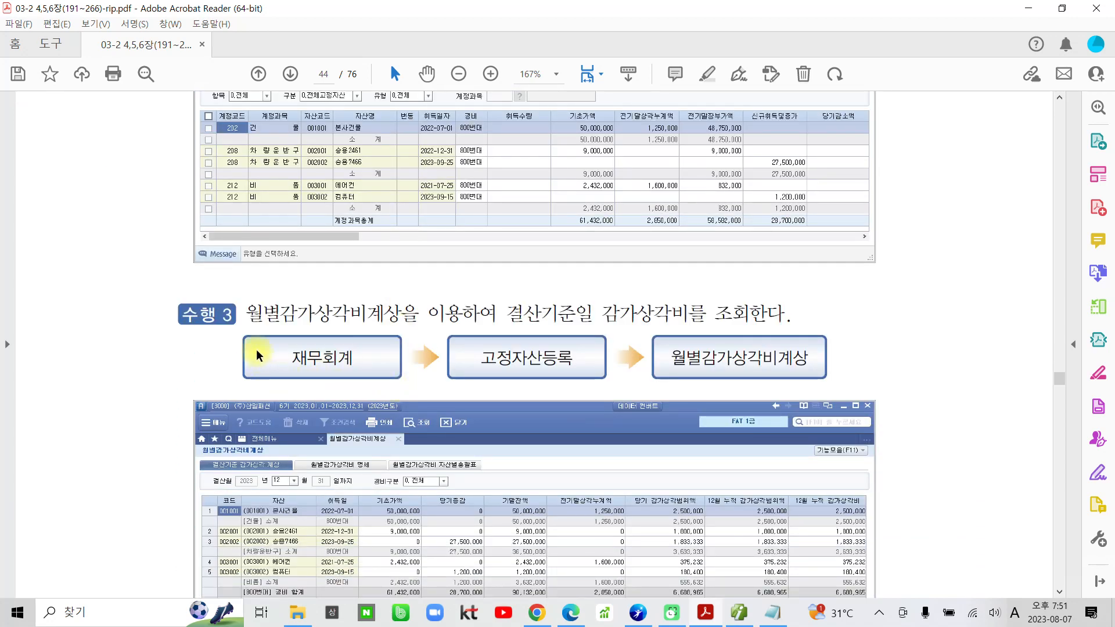
scroll(258, 356, down, 1)
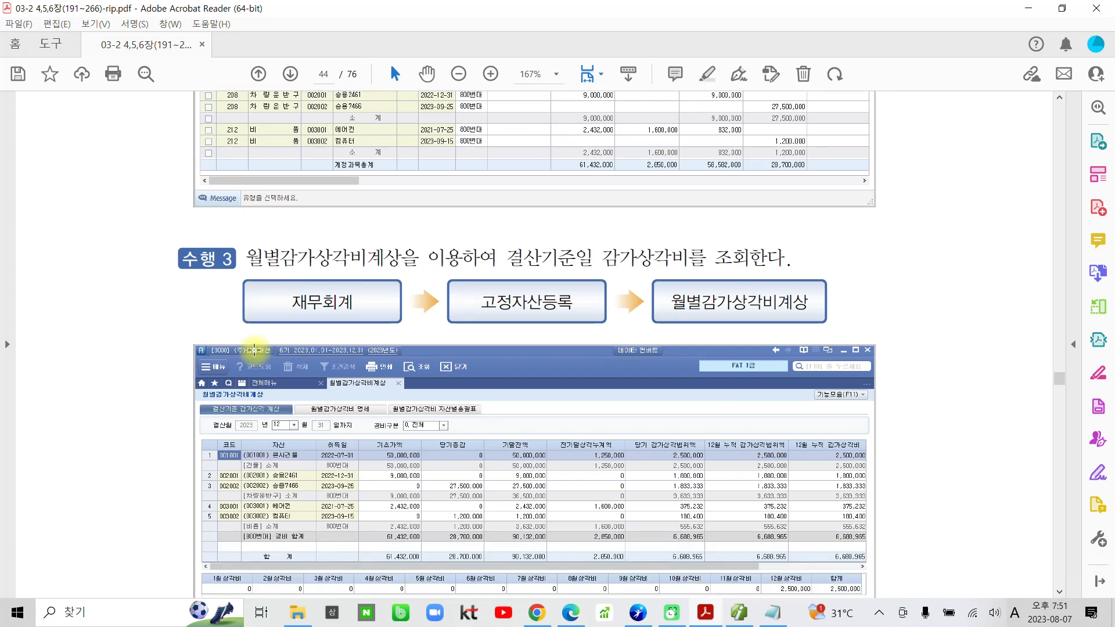
drag(247, 259, 393, 256)
click(406, 195)
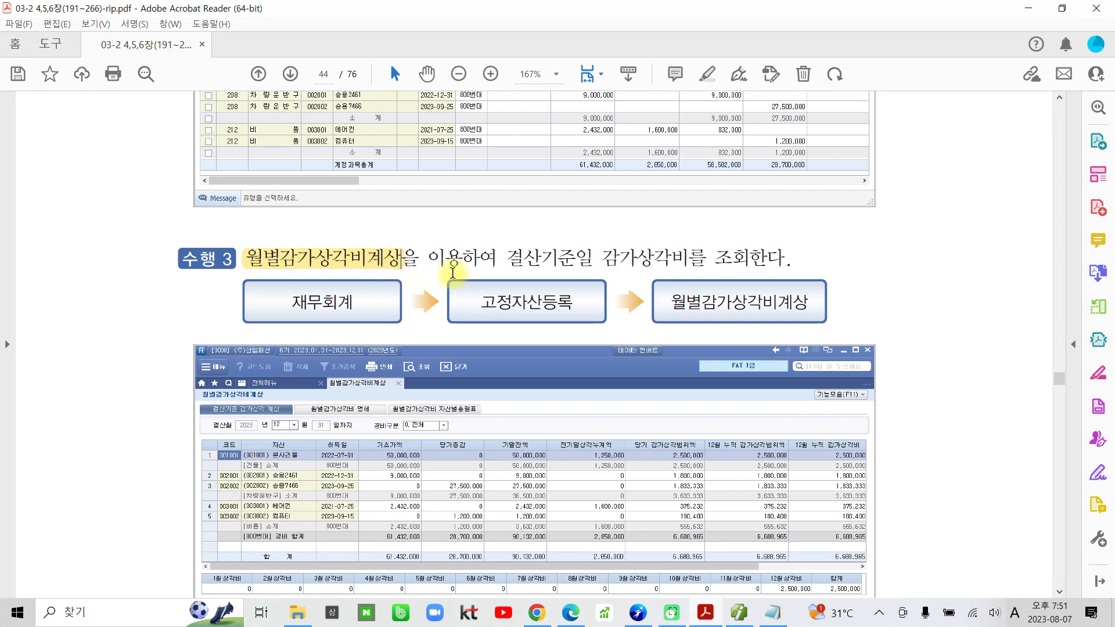
Highlight 저장을 하면 and 결산자료입력 in the 주의 note below the 수행 3 example.
scroll(579, 263, down, 3)
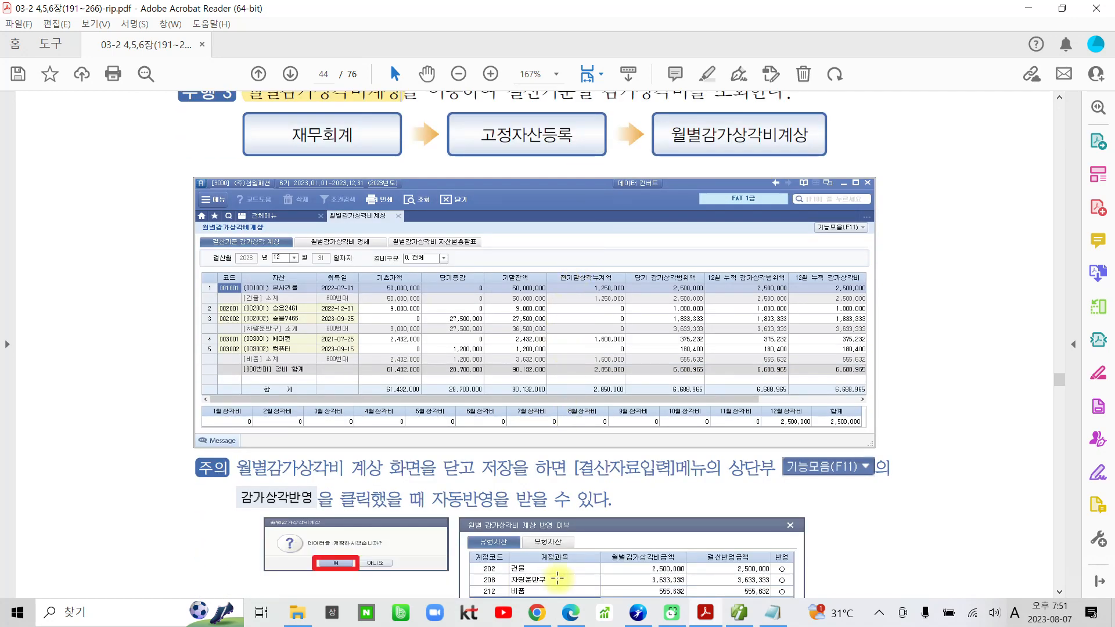
drag(482, 468, 673, 471)
click(569, 410)
click(688, 410)
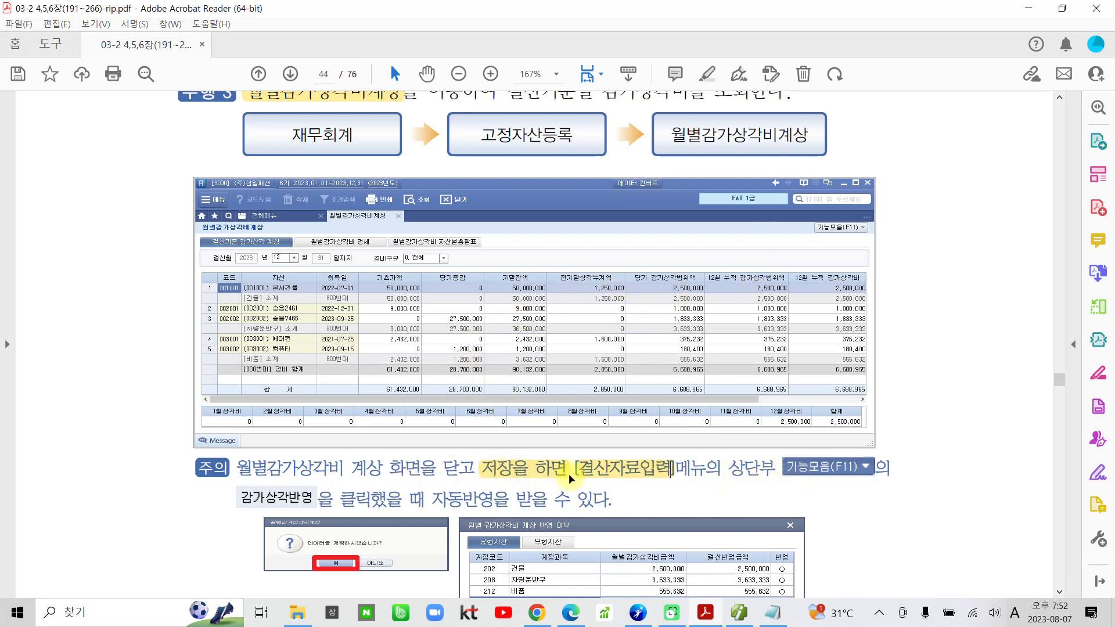
Review the 수행 3 instruction on 월별감가상각비계상 together with the 주의 note about saving.
scroll(569, 480, down, 2)
scroll(566, 474, up, 5)
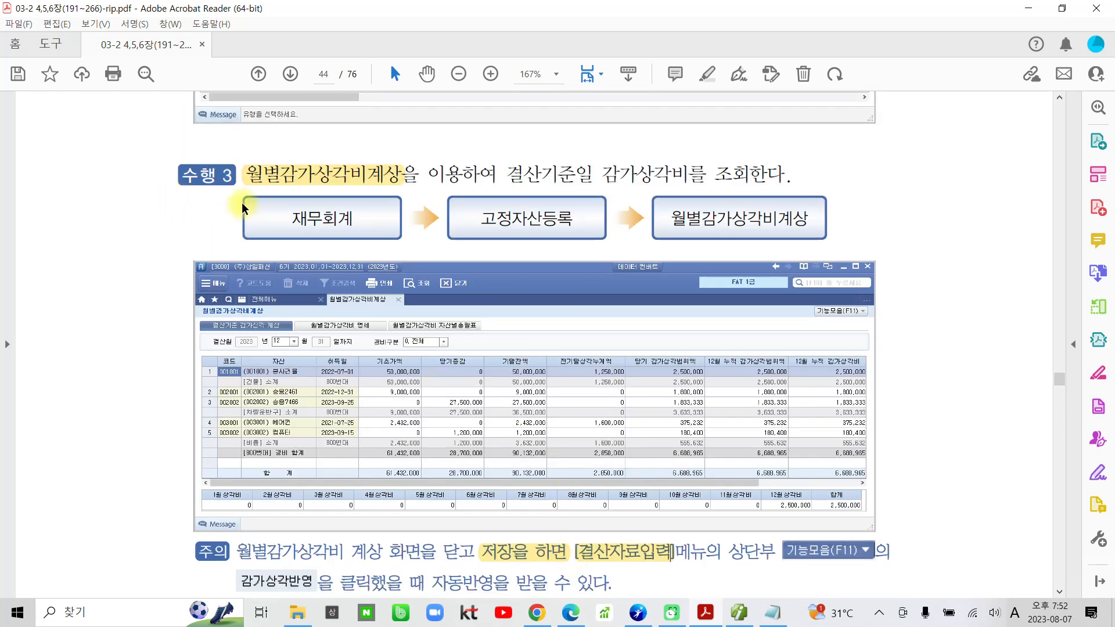
mouse_move(245, 161)
mouse_down()
mouse_move(413, 198)
mouse_move(404, 188)
mouse_up()
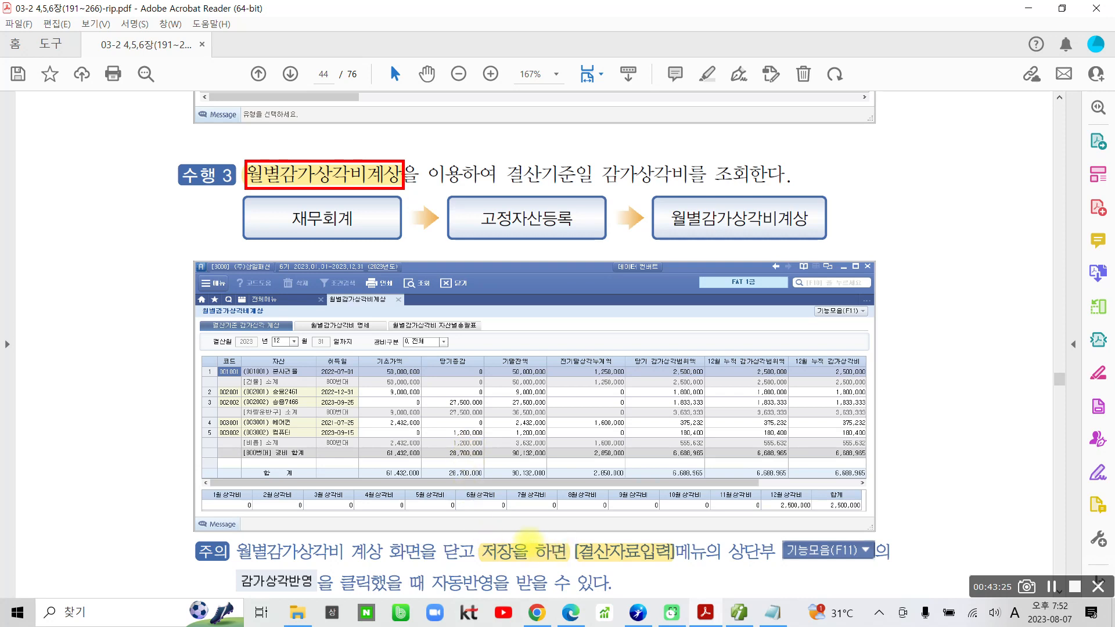
drag(486, 538, 503, 562)
drag(580, 571, 569, 570)
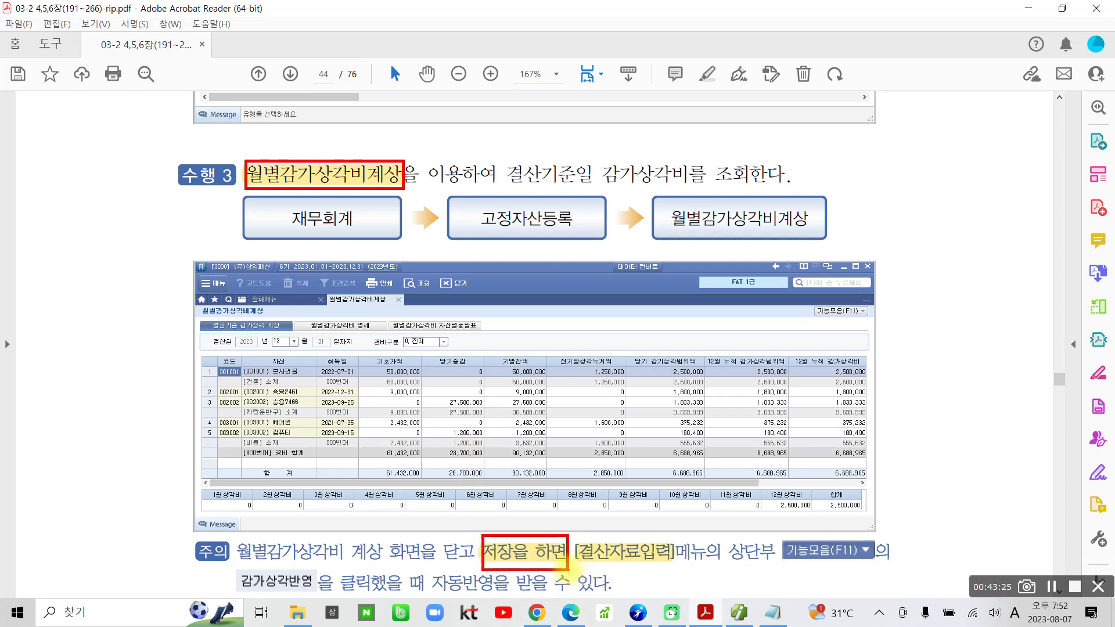
key(Escape)
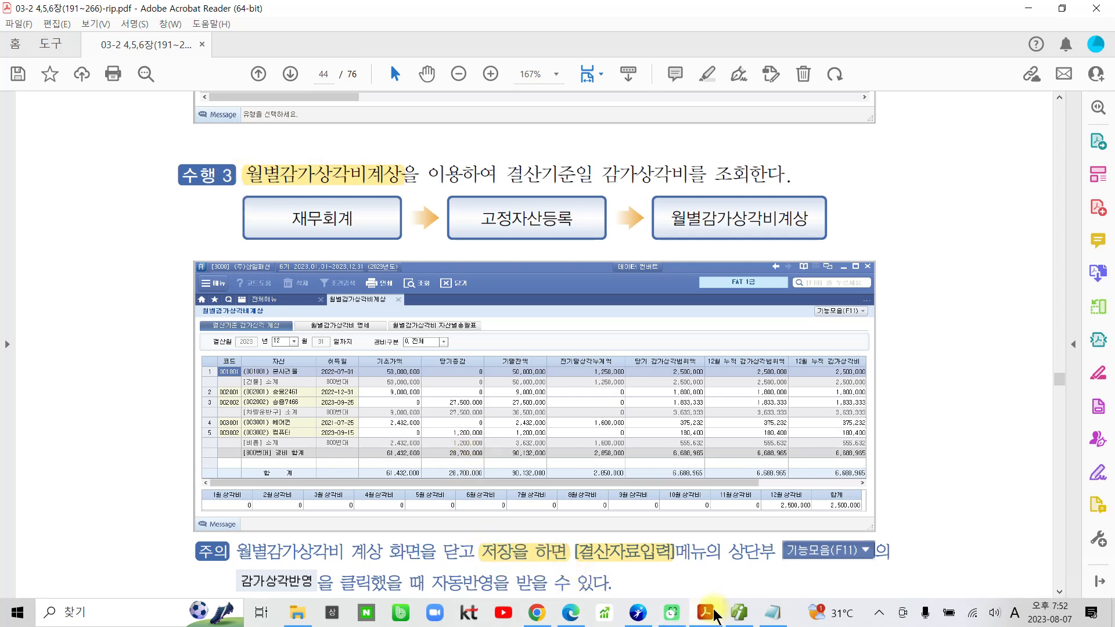
Switch to Smart A and open 월별감가상각비계상 from the 고정자산등록 group.
click(739, 612)
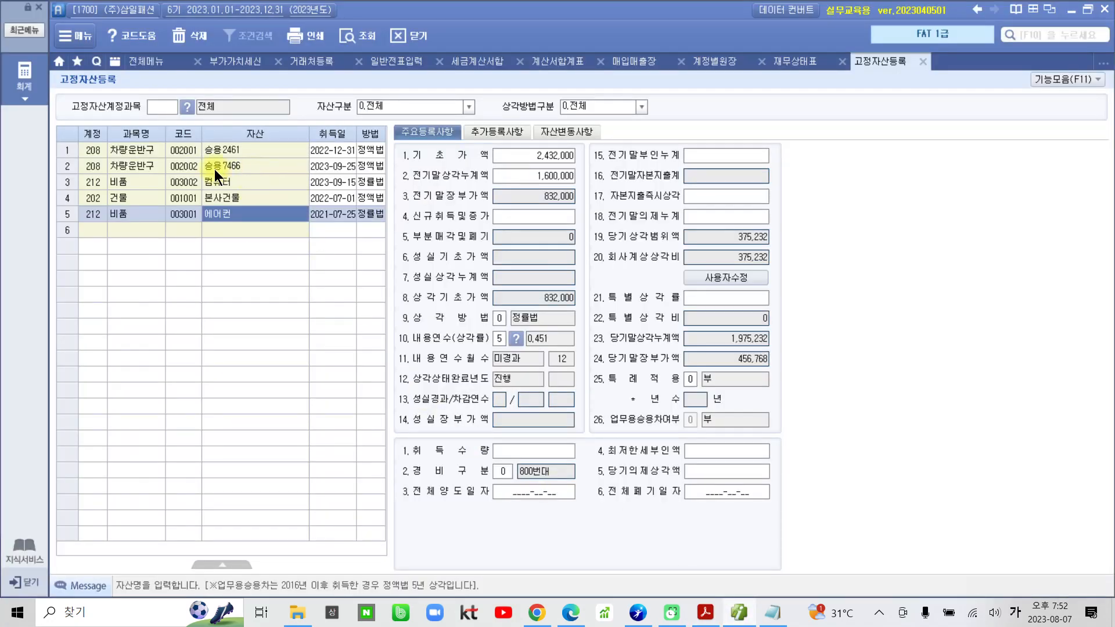
click(148, 61)
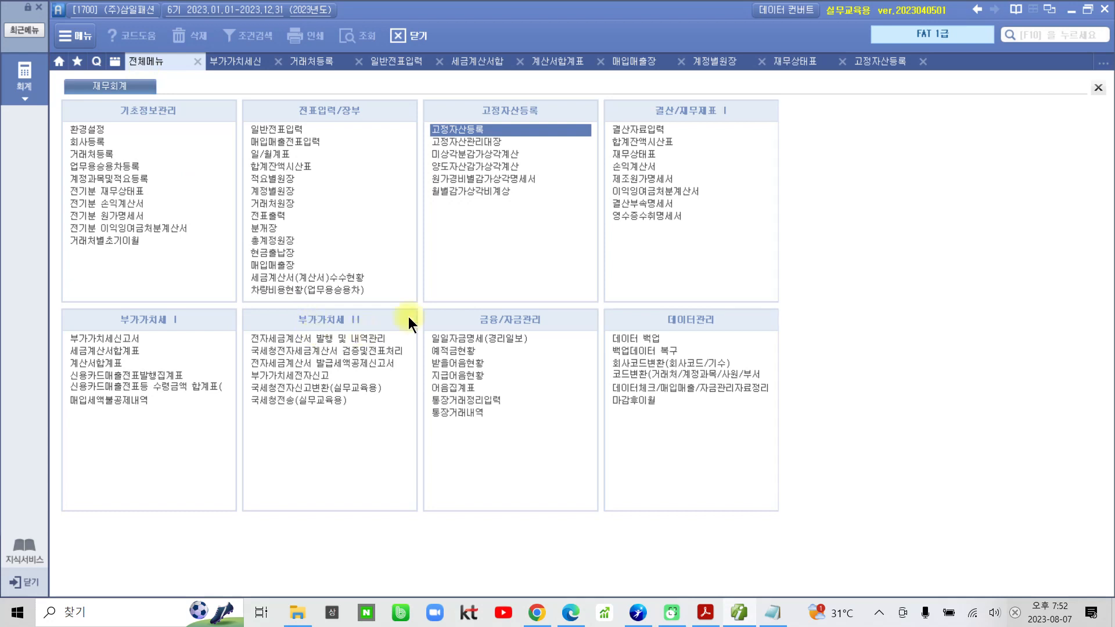
mouse_move(424, 116)
mouse_down()
mouse_move(468, 143)
mouse_move(529, 140)
mouse_up()
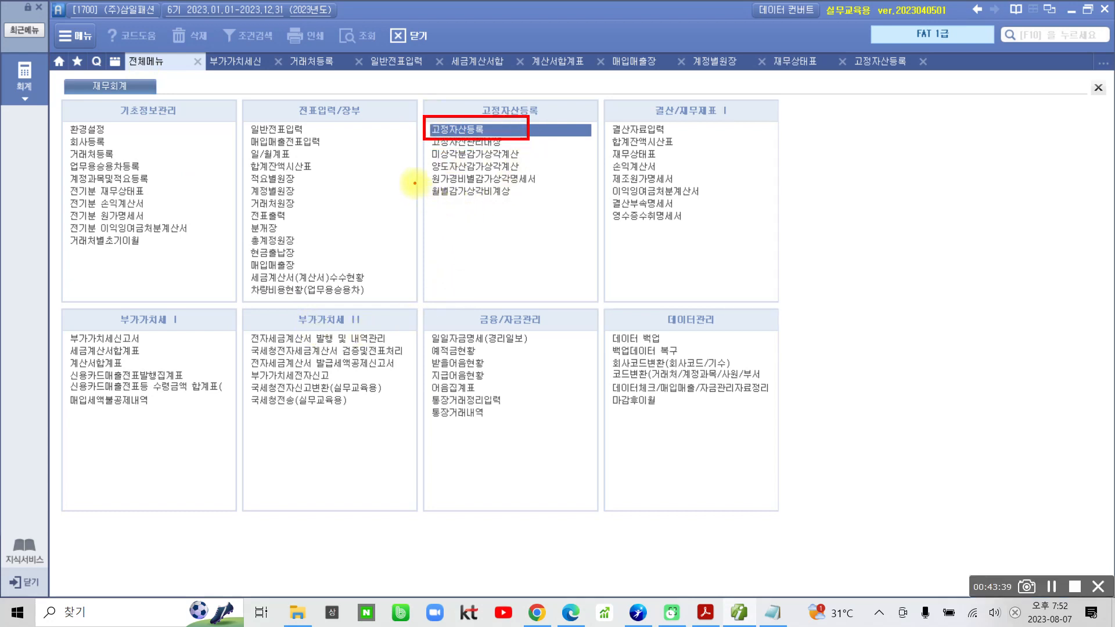
drag(415, 183, 541, 206)
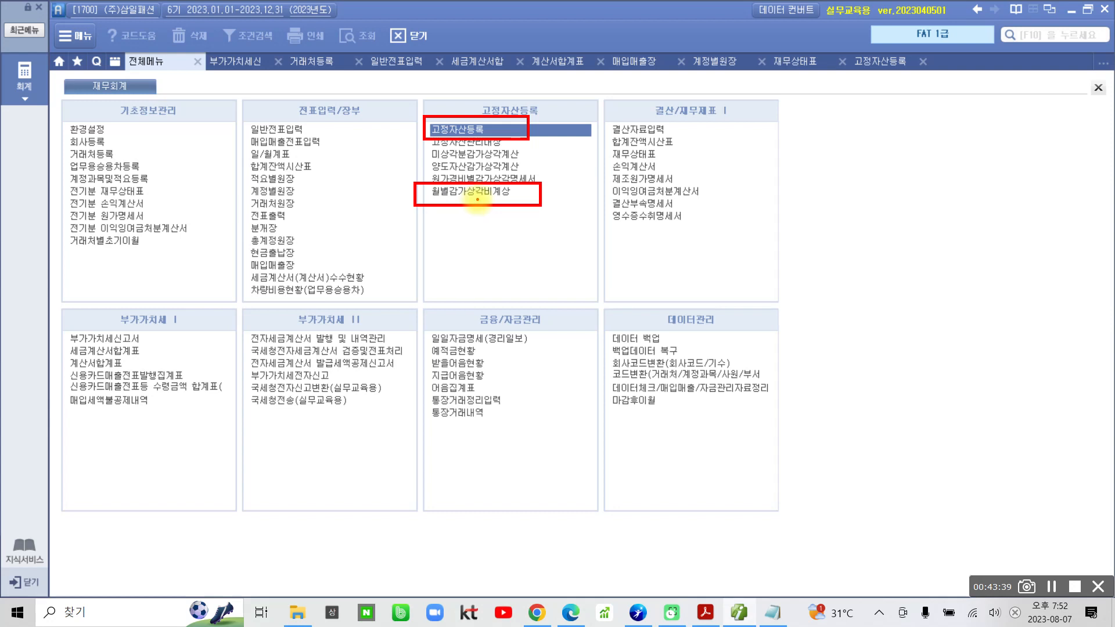
click(475, 193)
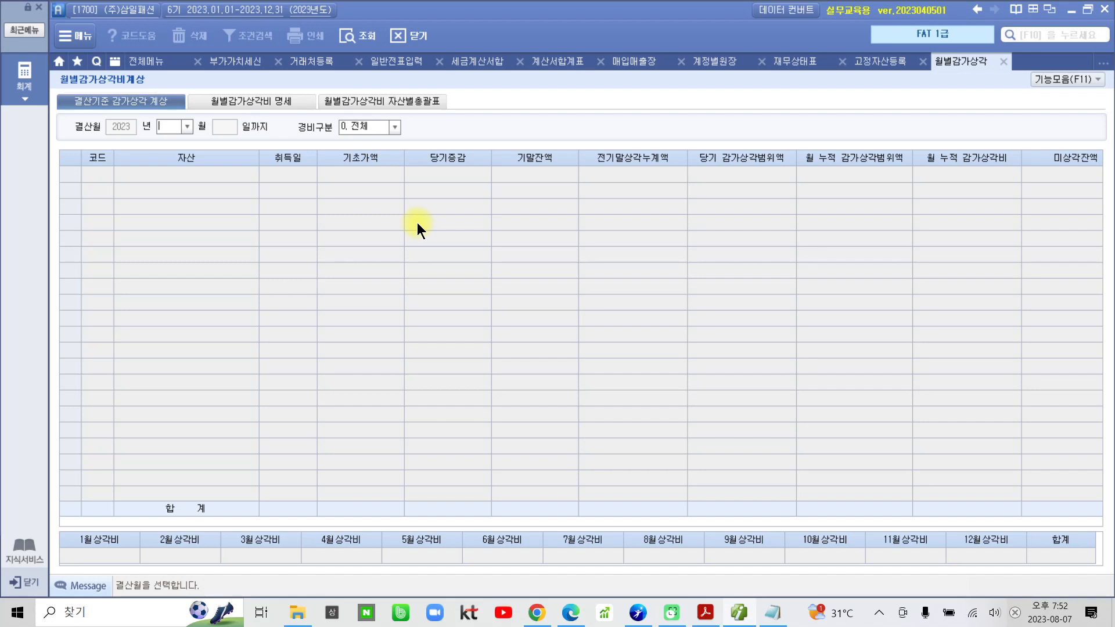
Query the depreciation for 결산월 12 with 경비구분 set to 0.전체.
text(12)
key(Return)
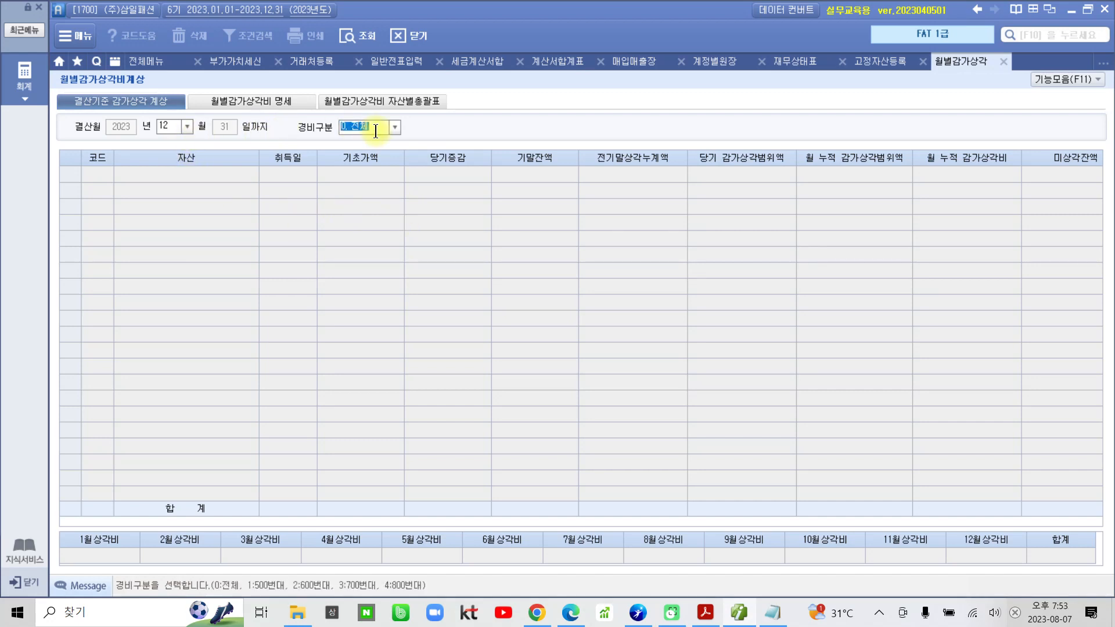
key(Return)
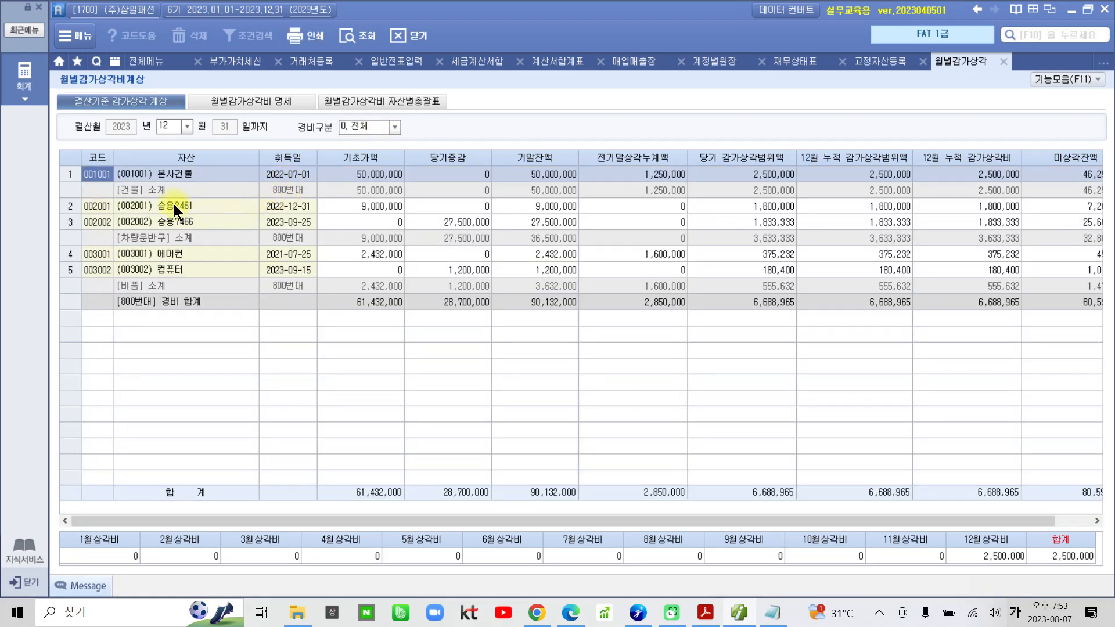
Examine the 소계 rows of 건물, 차량운반구 and 비품 in the depreciation list.
click(325, 194)
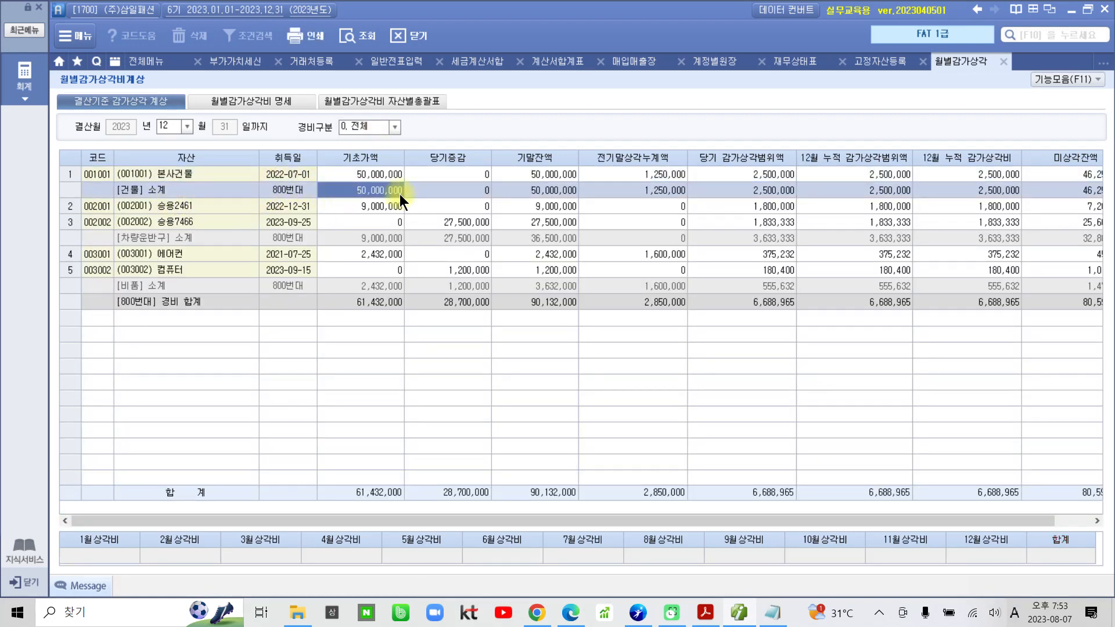
click(302, 238)
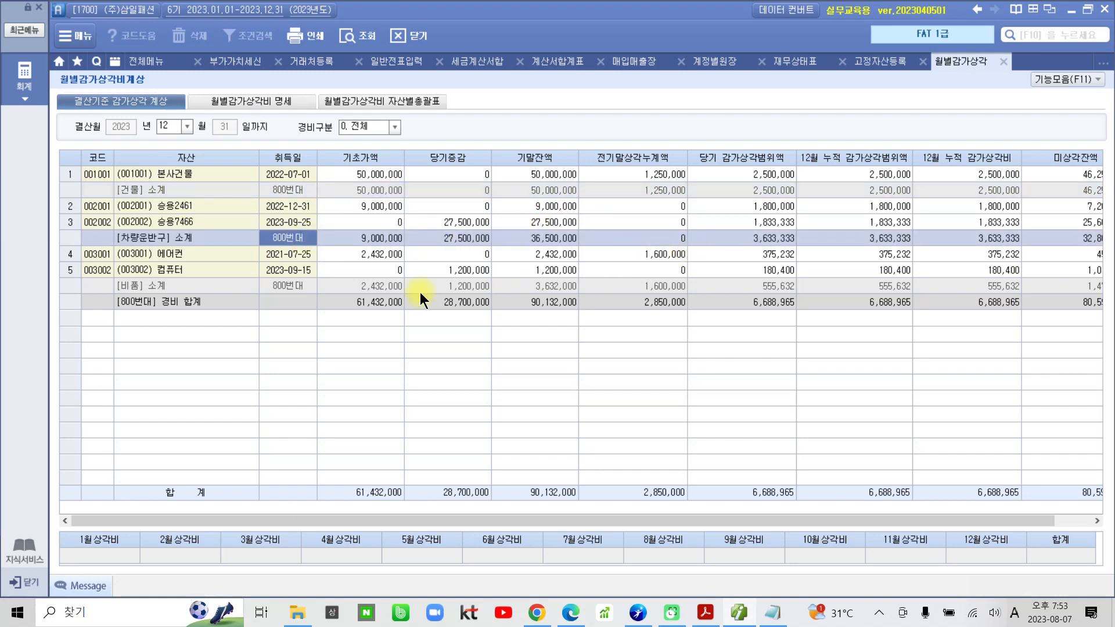
click(289, 286)
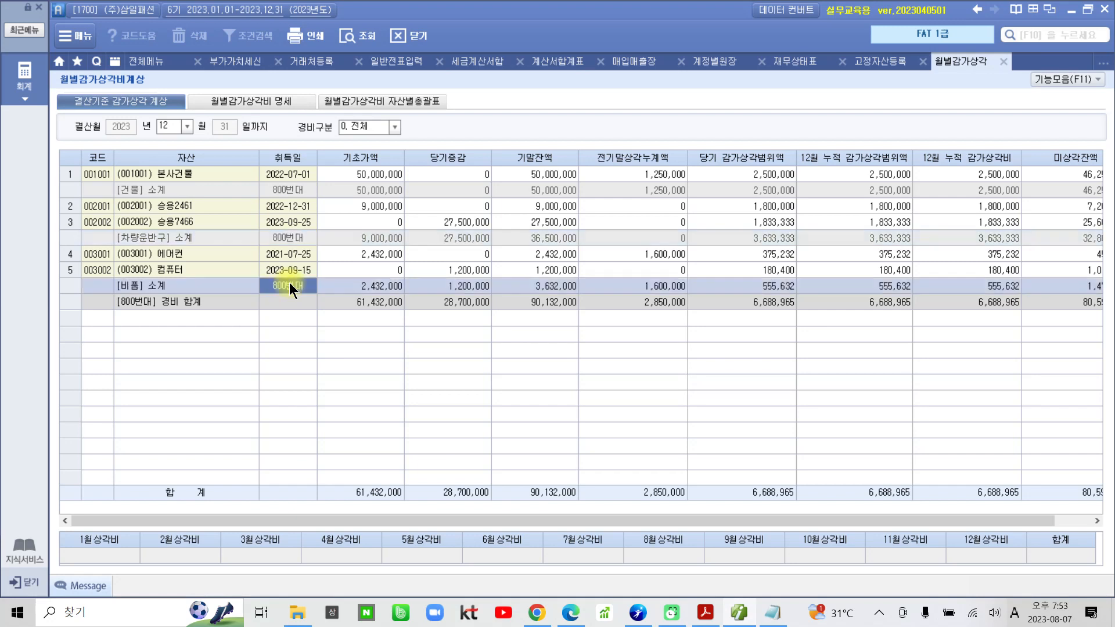
click(302, 189)
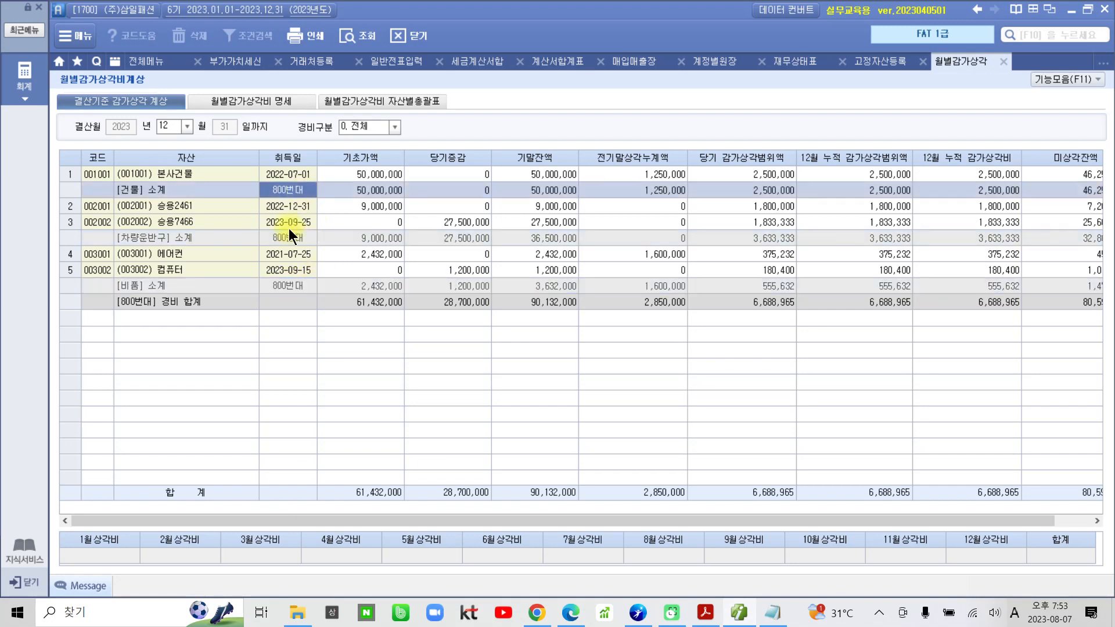
Check the 차량운반구 and 비품 소계 rows through 미상각잔액, and close 월별감가상각비계상 with its data saved.
click(288, 233)
click(286, 285)
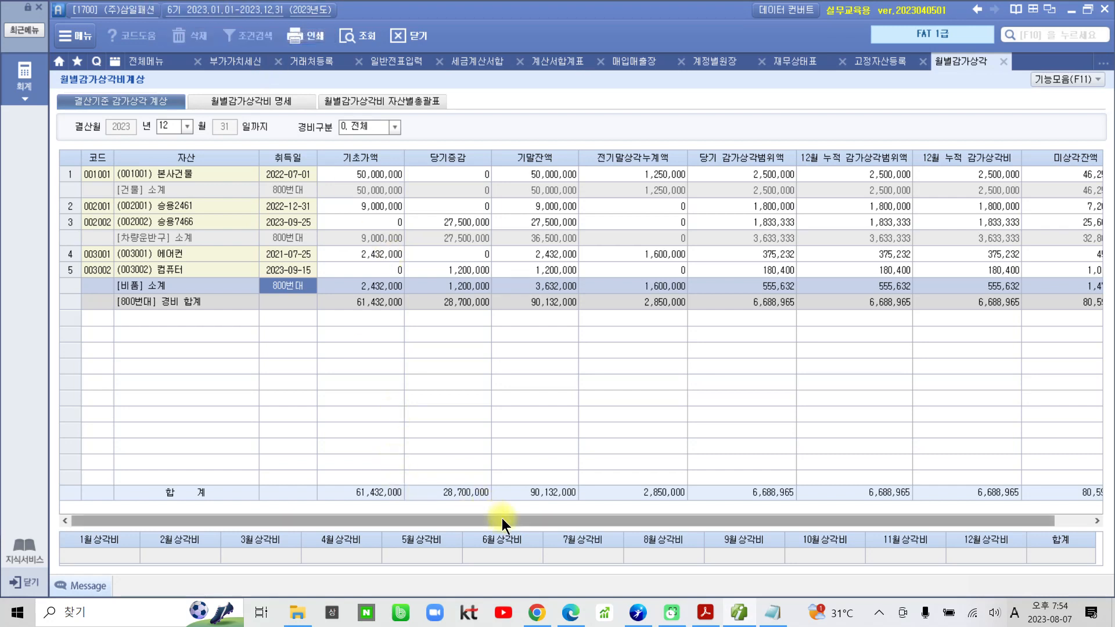
drag(501, 518, 779, 522)
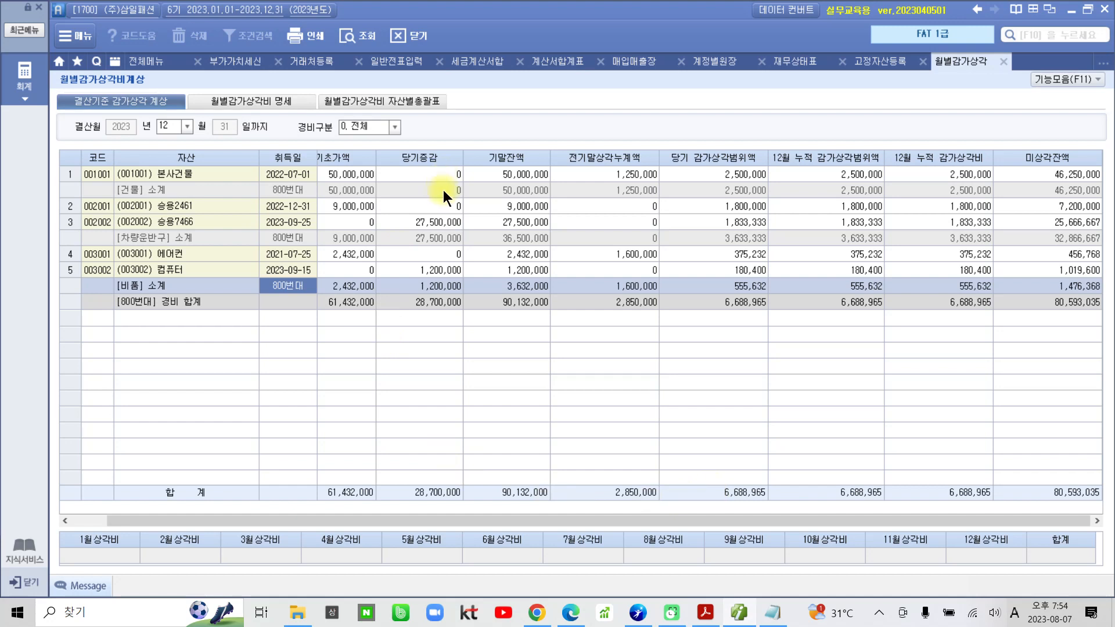
click(1004, 61)
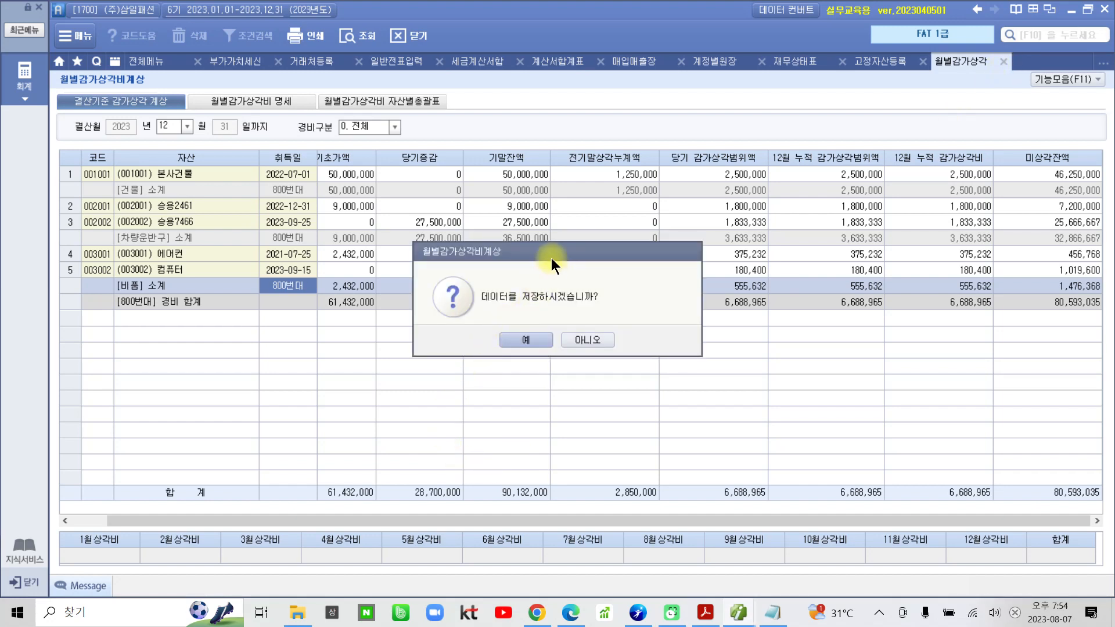
click(539, 347)
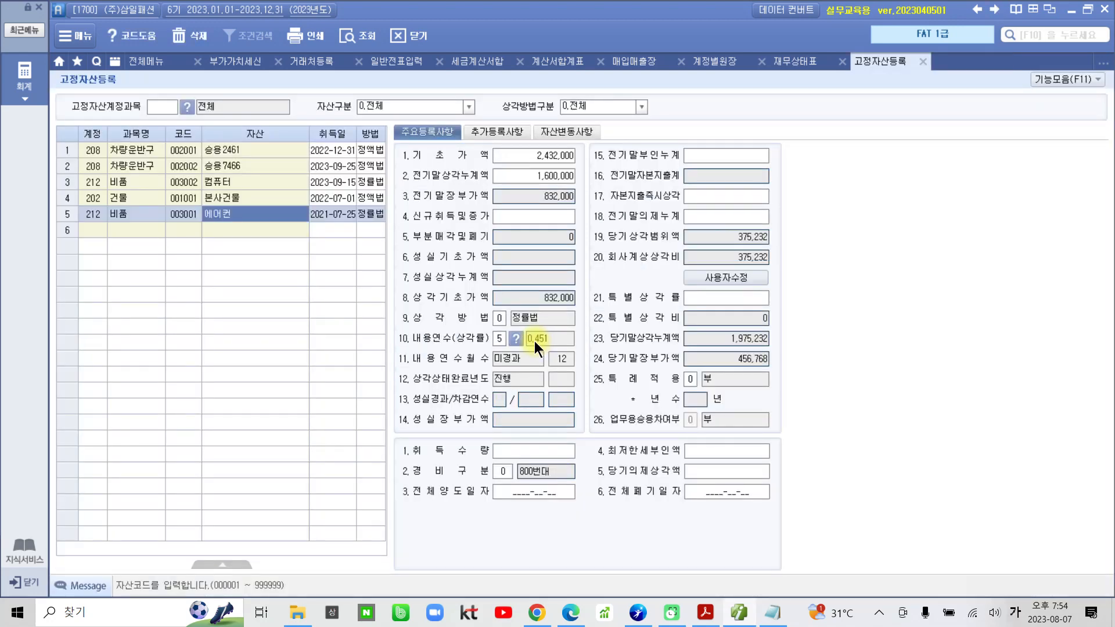
Close every remaining open screen, from 고정자산등록 and 재무상태표 to 부가가치세신고서 and 전체메뉴, and reopen the full 회계 menu.
click(924, 62)
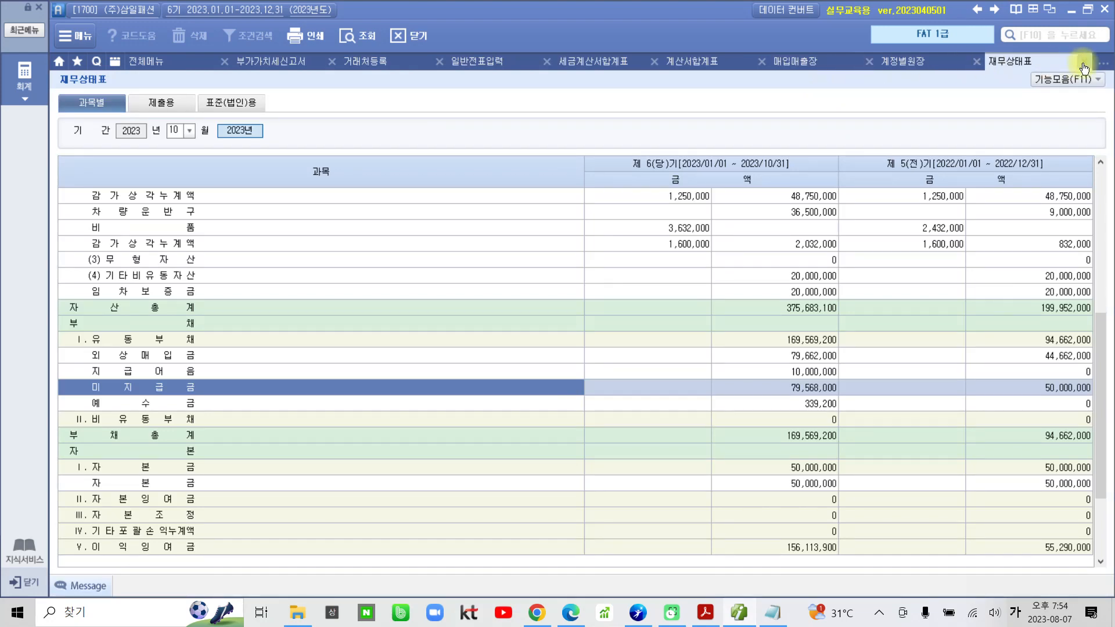
click(1083, 63)
click(977, 62)
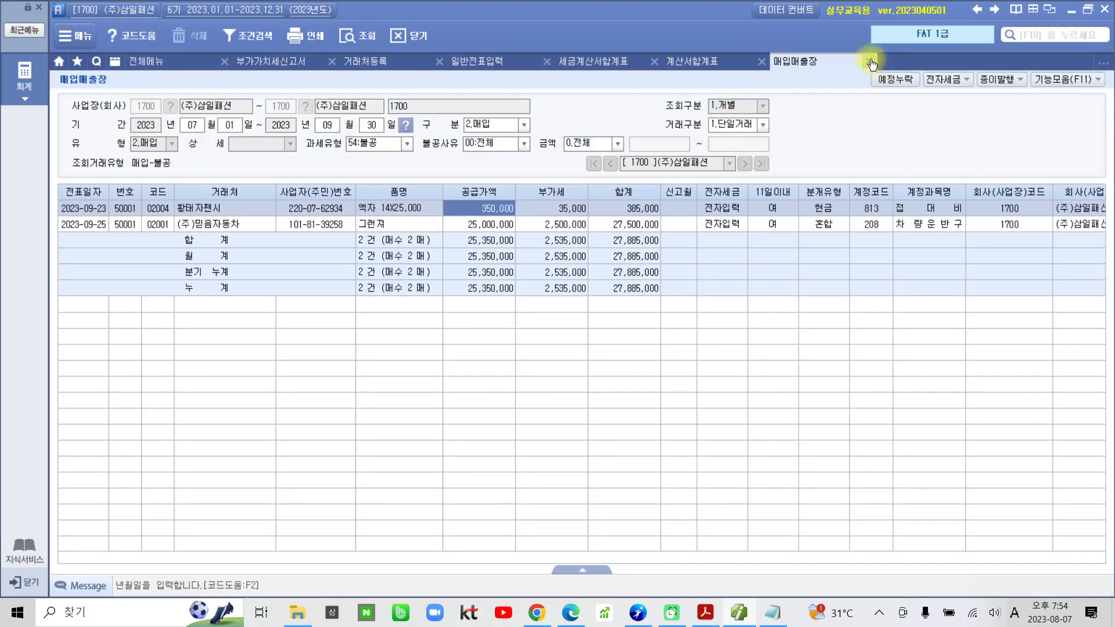
click(872, 62)
click(761, 61)
click(654, 61)
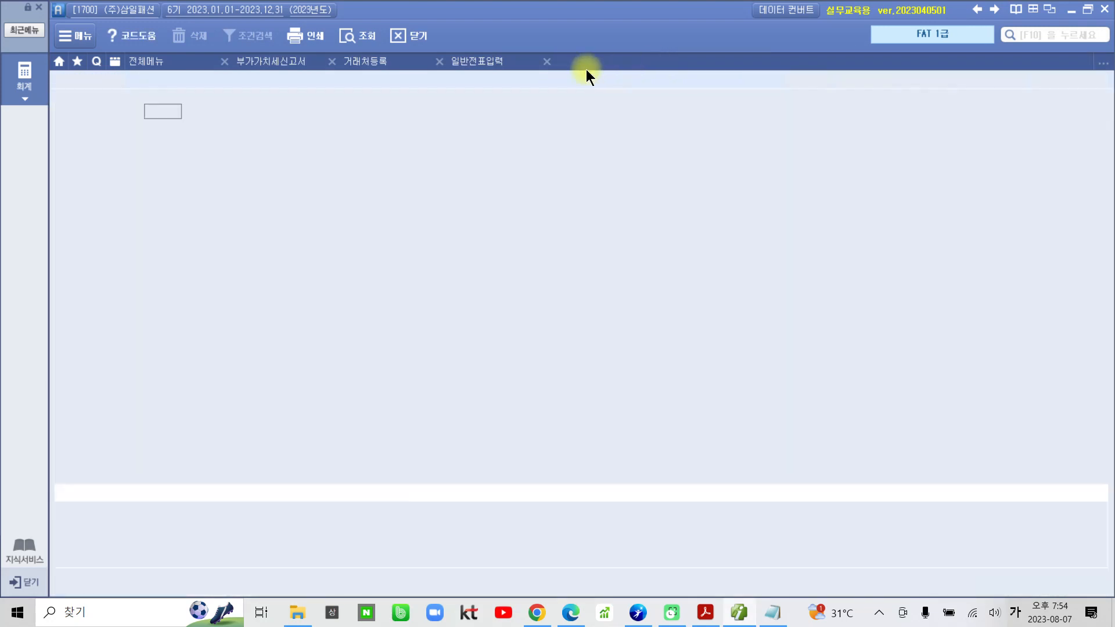
click(547, 62)
click(440, 61)
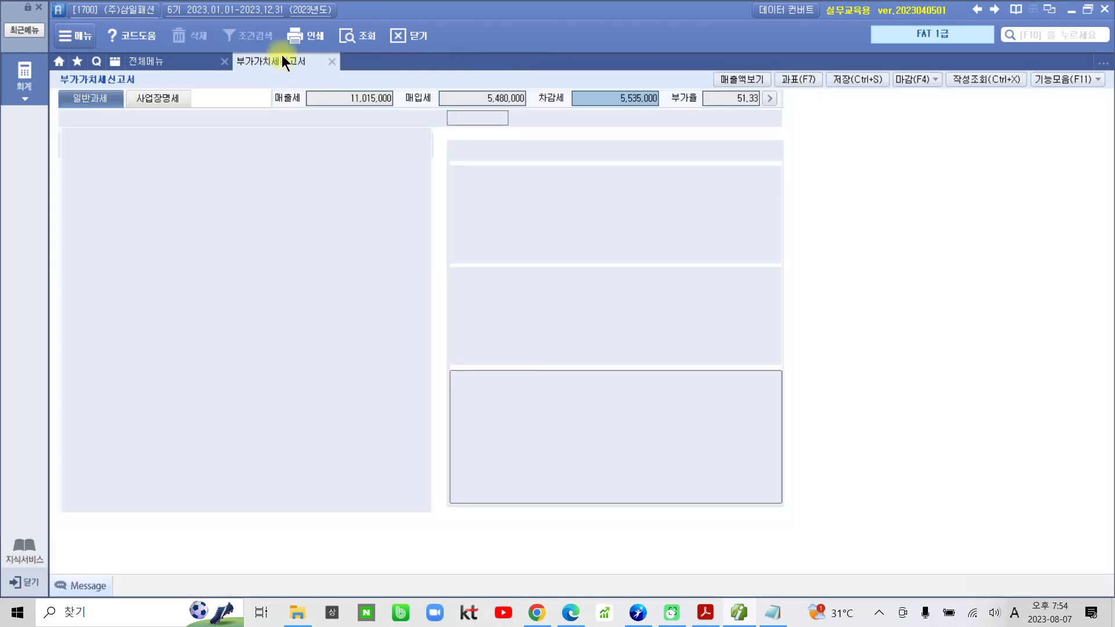
click(332, 62)
click(224, 61)
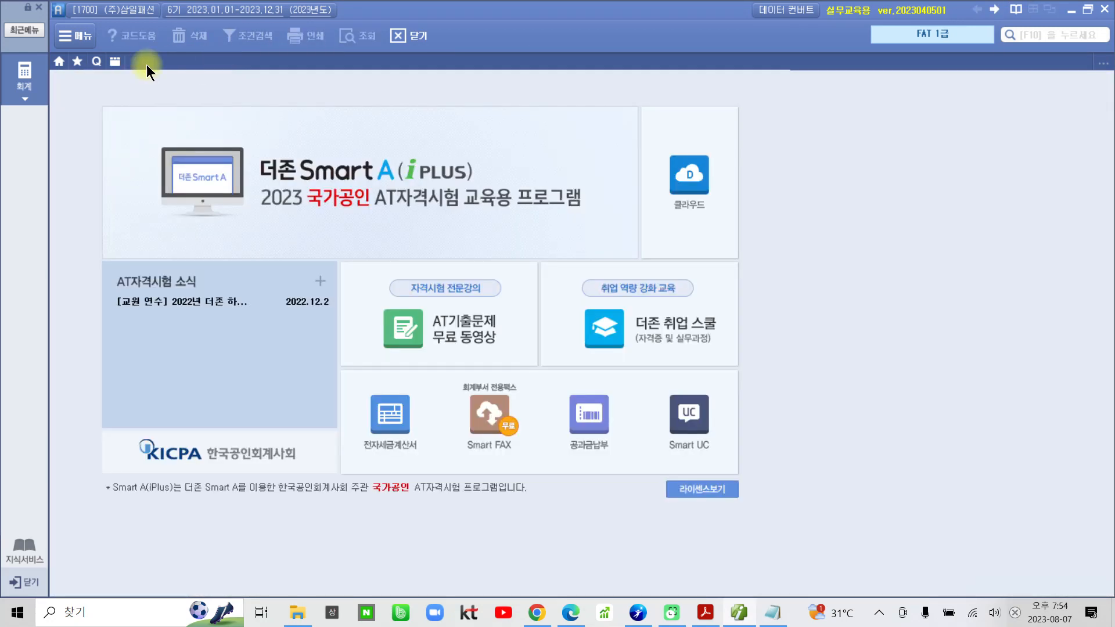
click(23, 79)
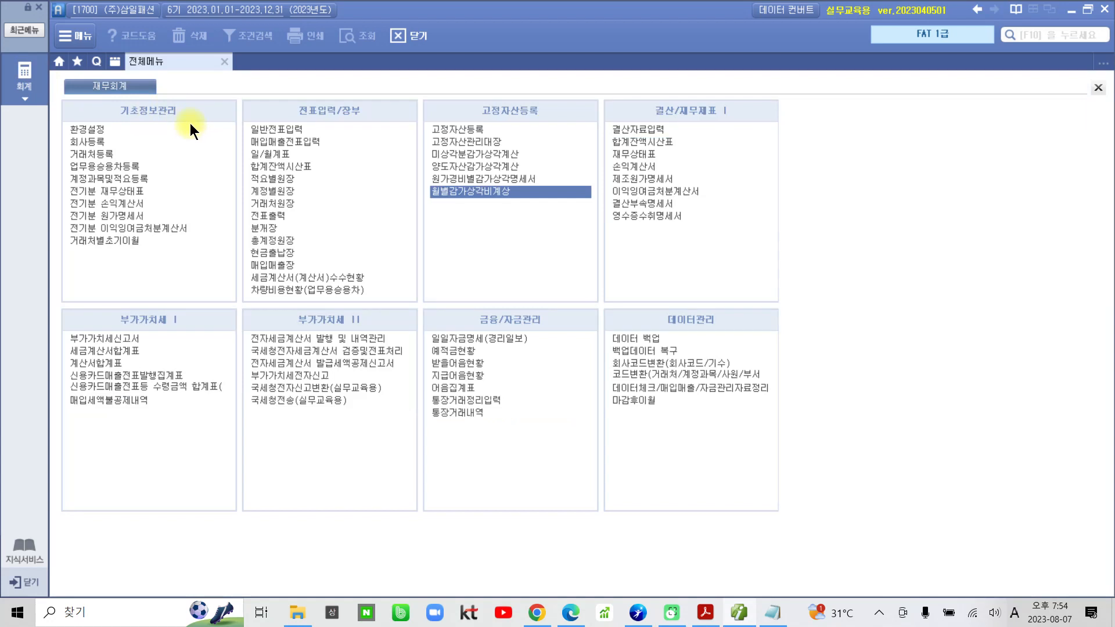